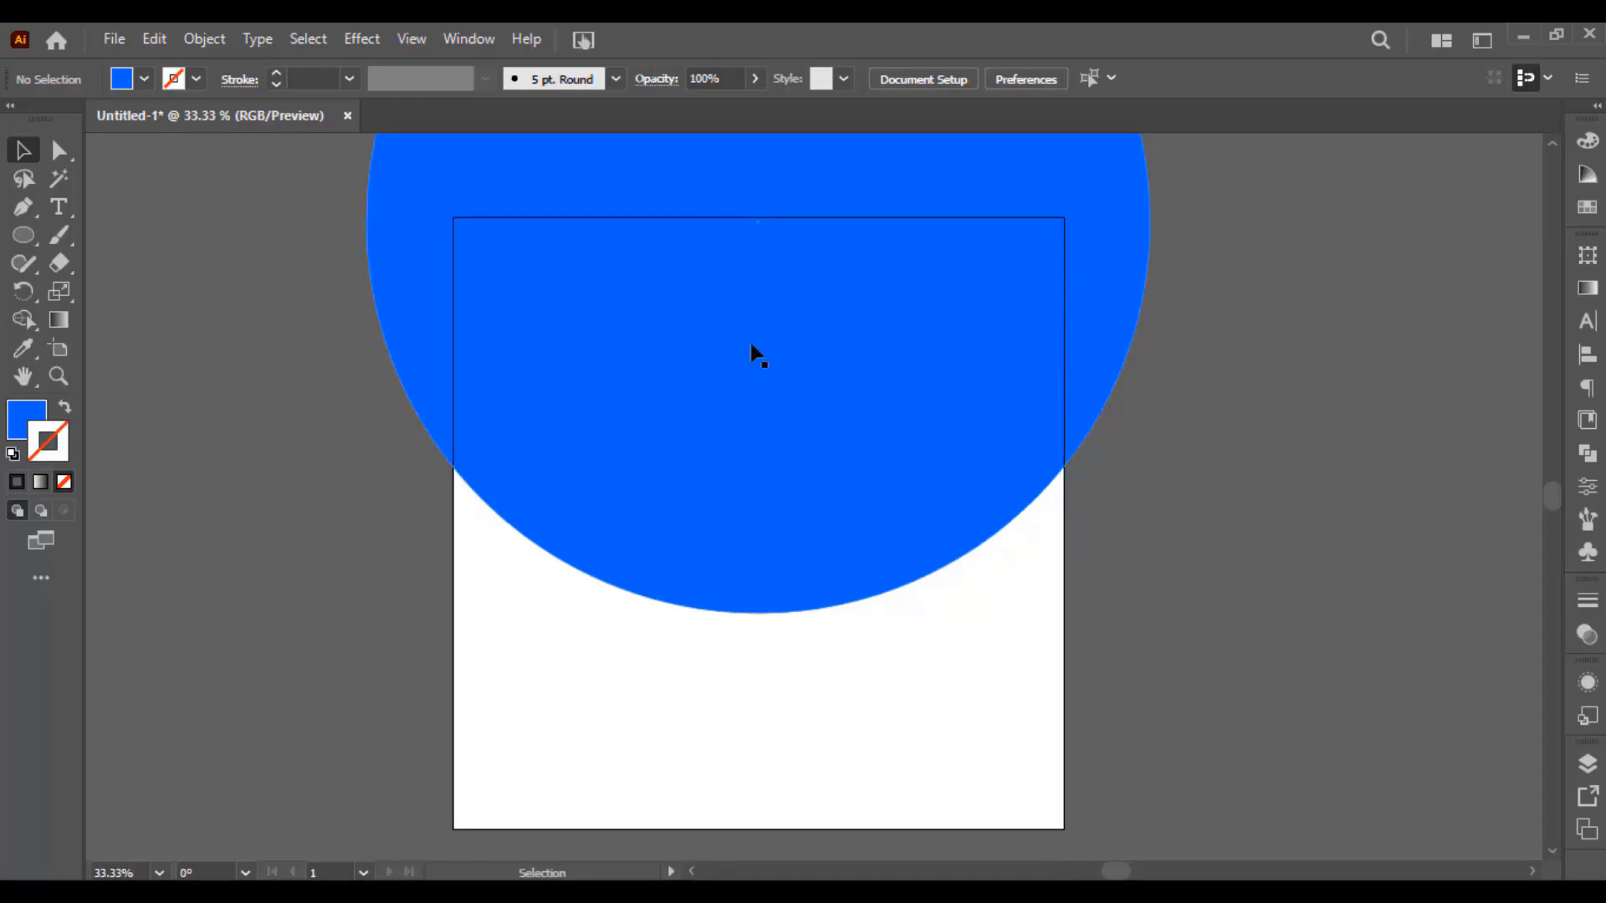
Step: Draw a rectangle over the blue circle, spanning the artboard's full width from its top edge to below the circle
key(m)
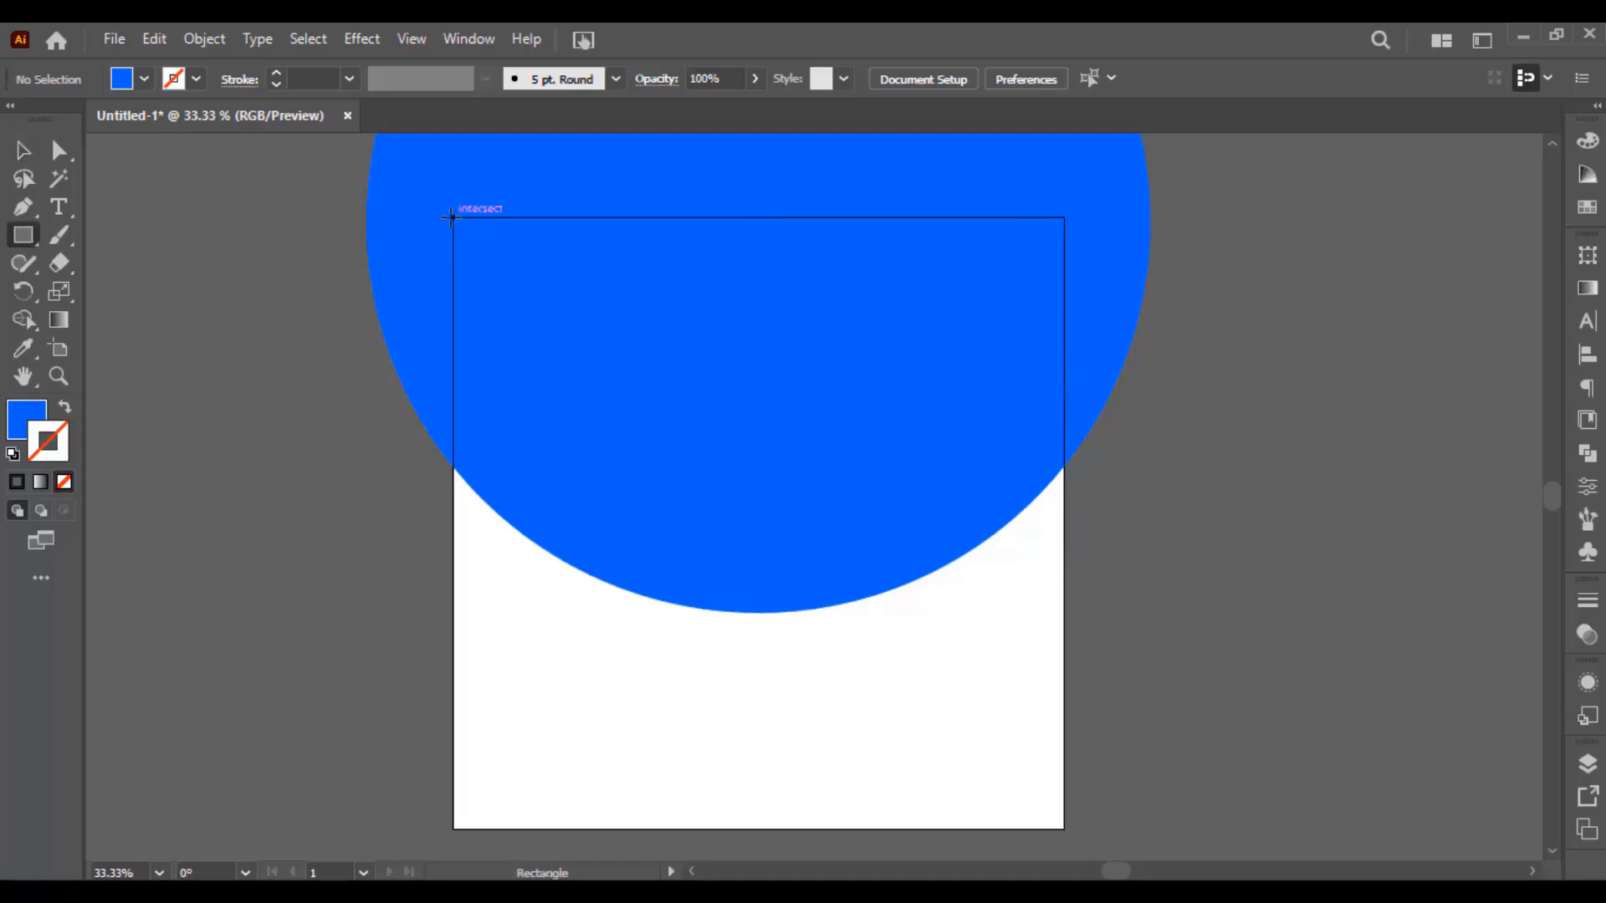
drag(461, 238, 1064, 703)
key(v)
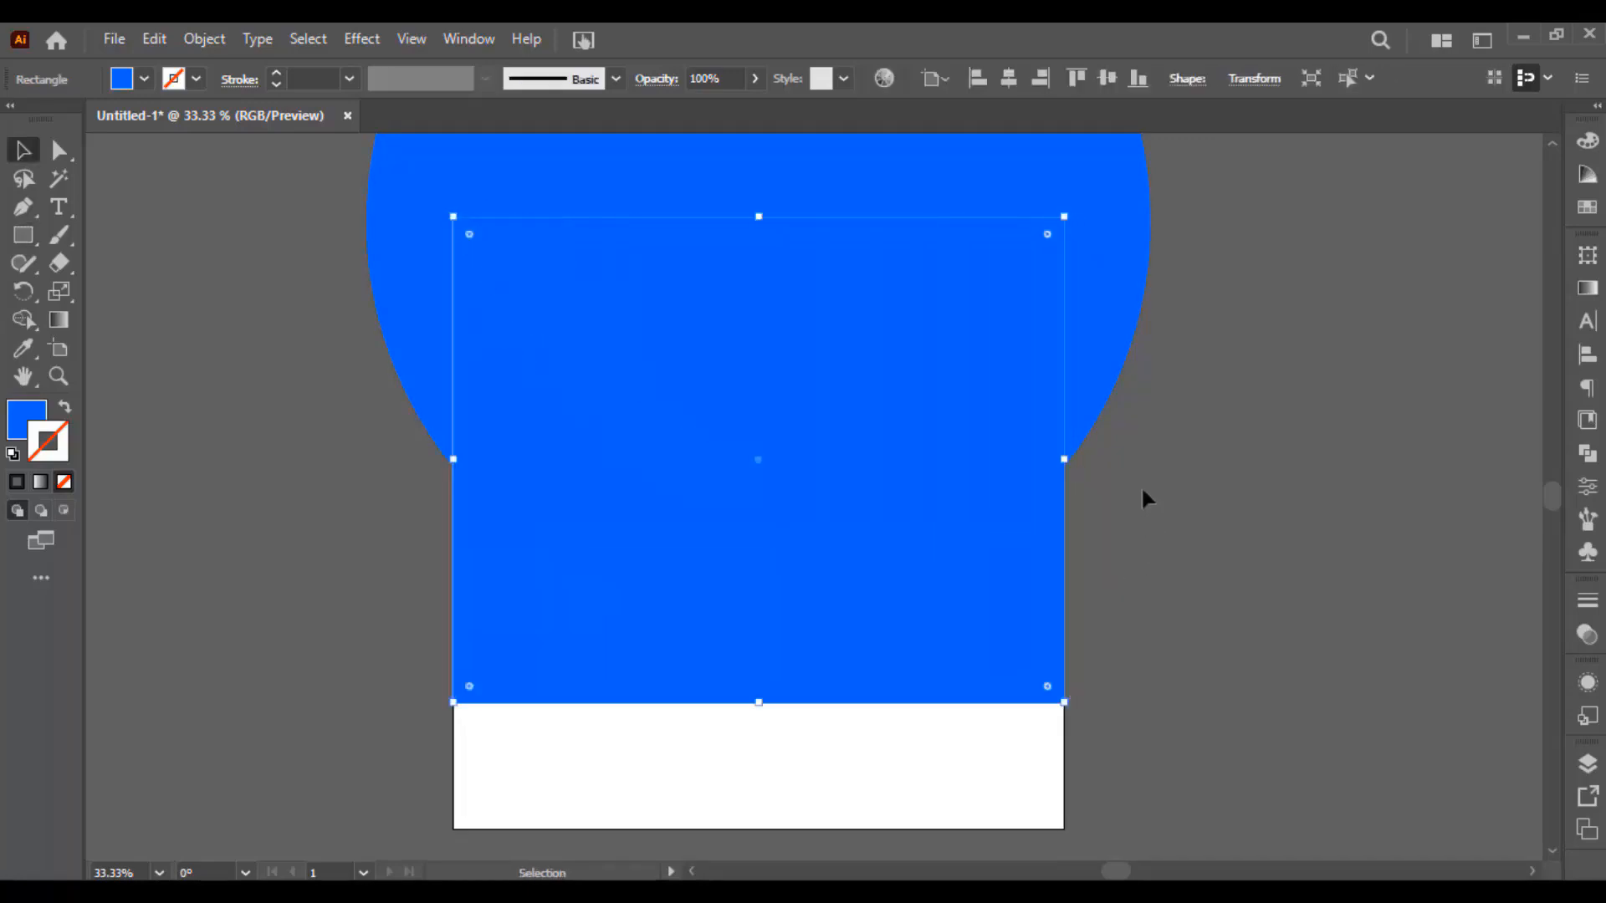
Step: Use Shape Builder on the circle and rectangle to remove everything outside their overlap, leaving one curved-bottom blue shape
click(1141, 490)
click(1017, 378)
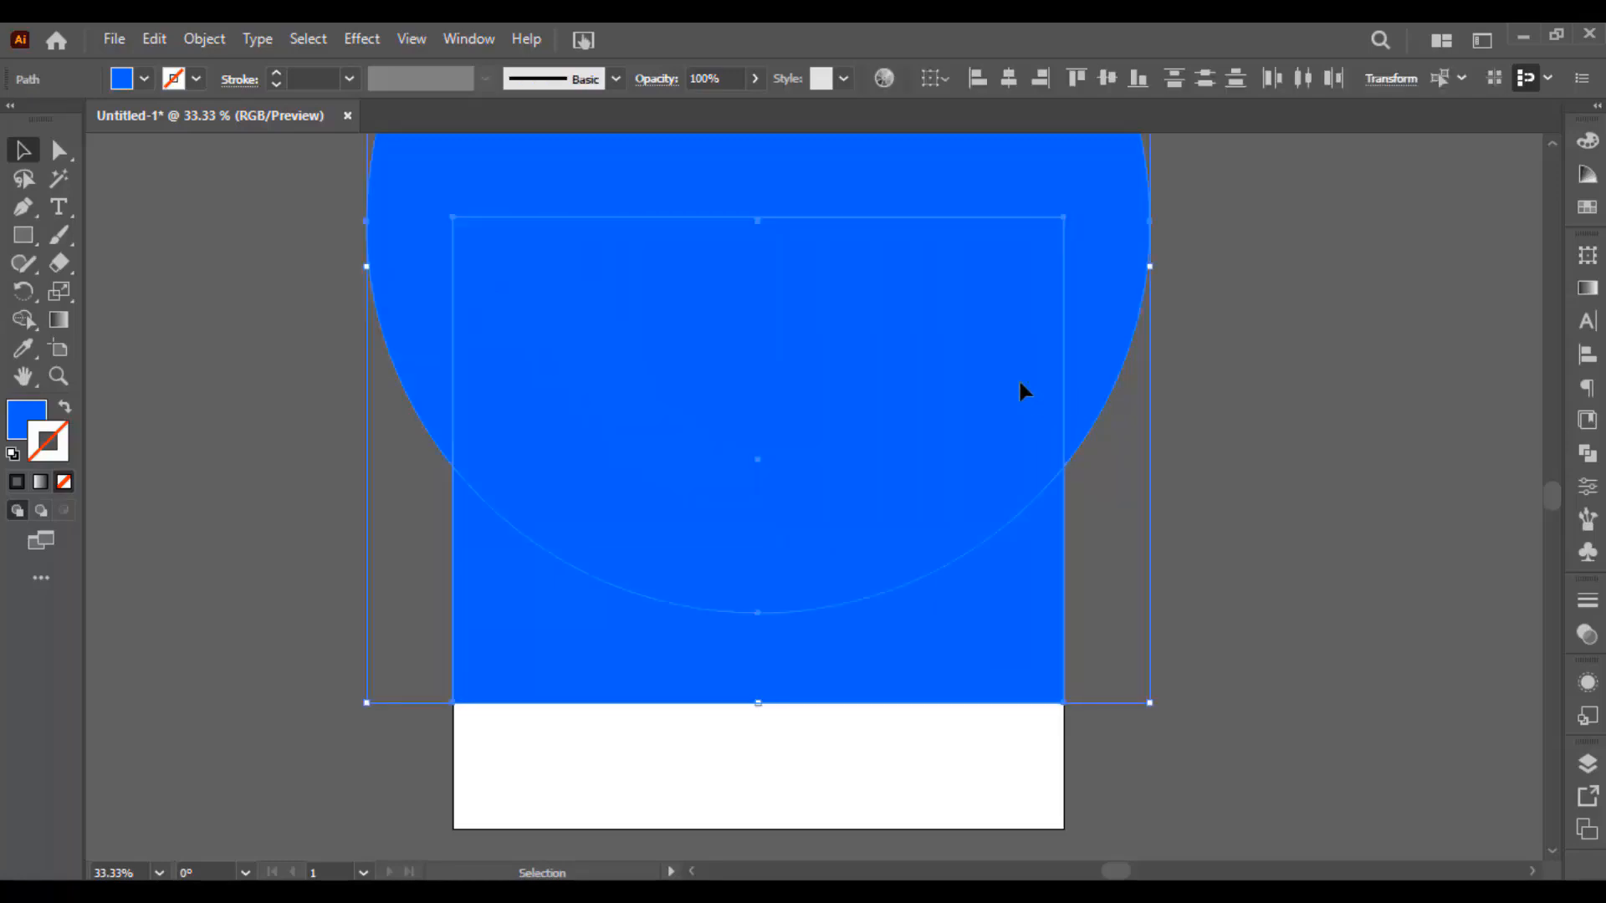
click(23, 319)
click(109, 319)
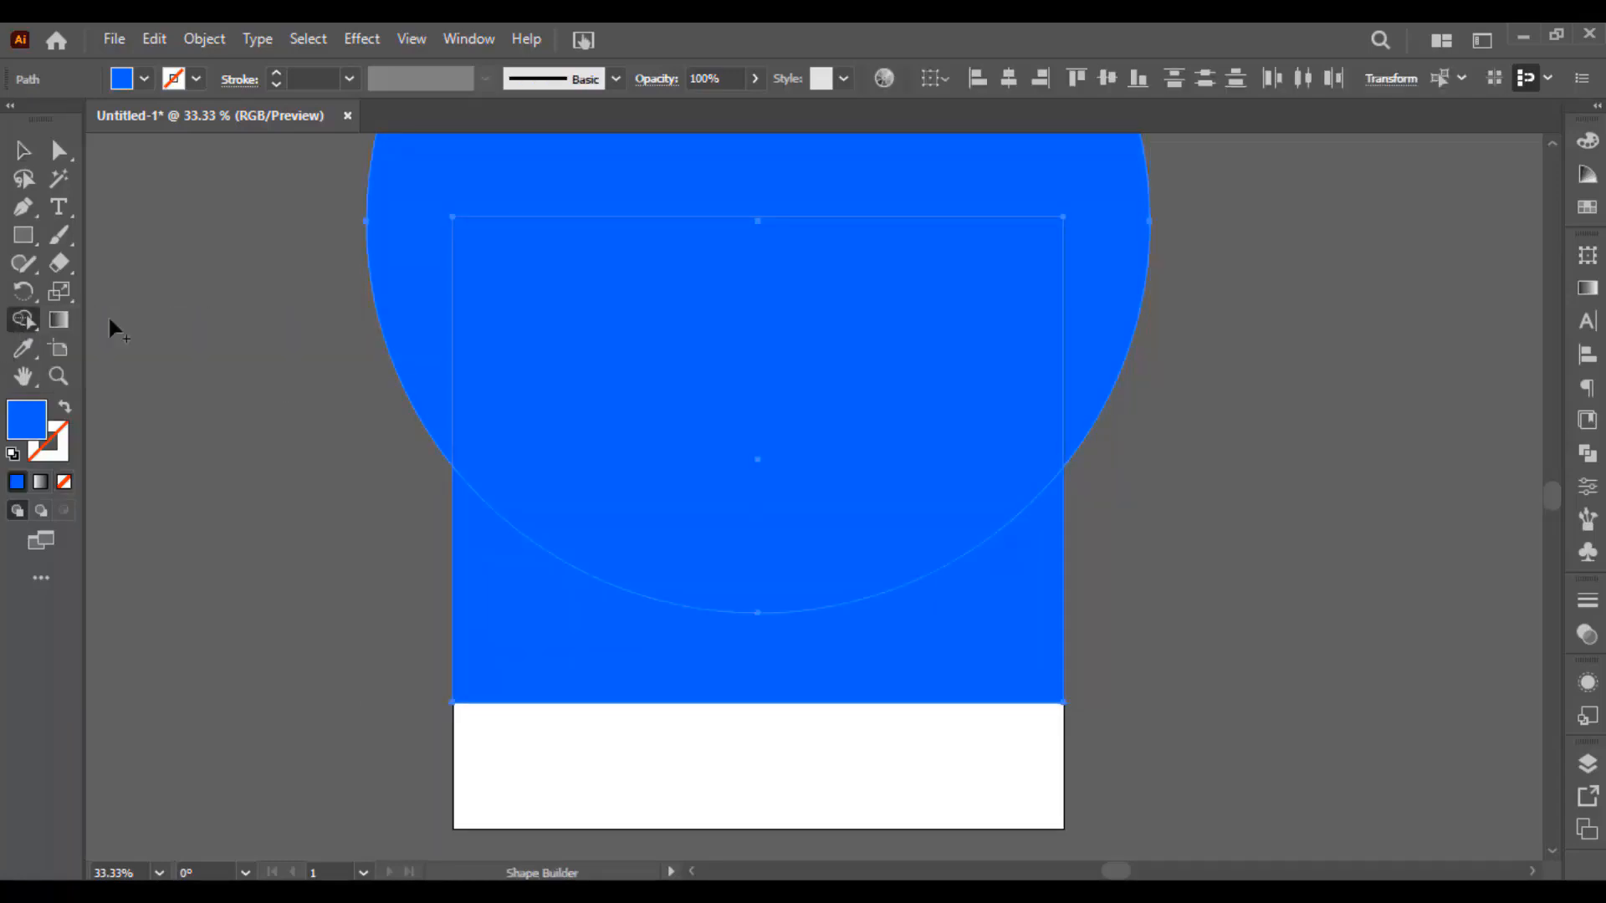
alt+click(480, 599)
alt+click(383, 334)
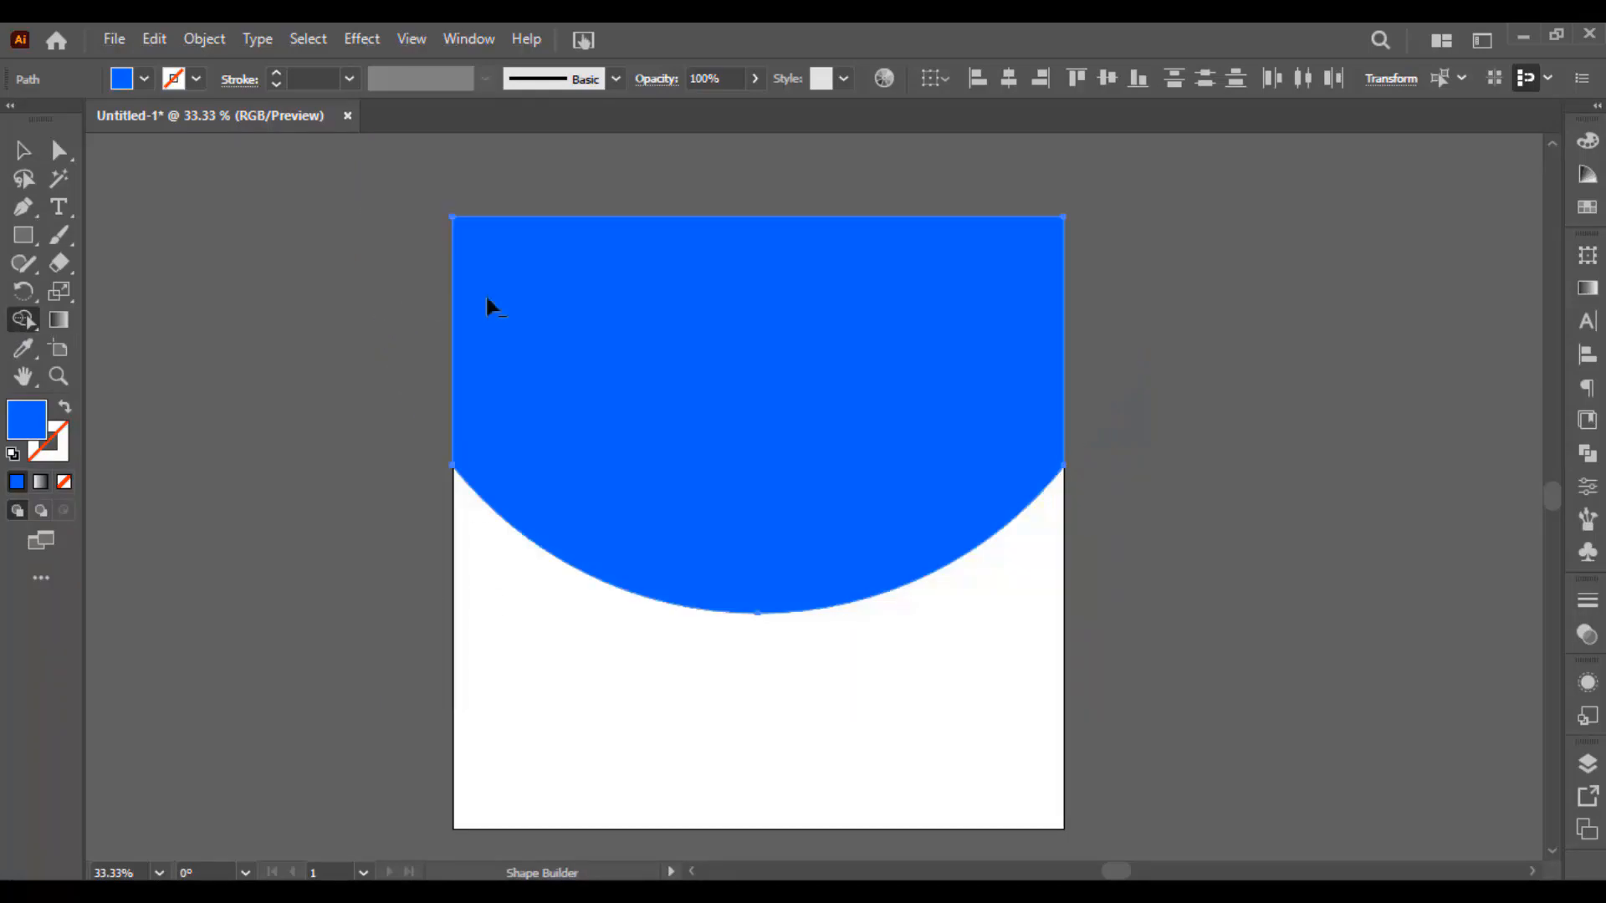
key(v)
drag(910, 386, 791, 473)
key(Delete)
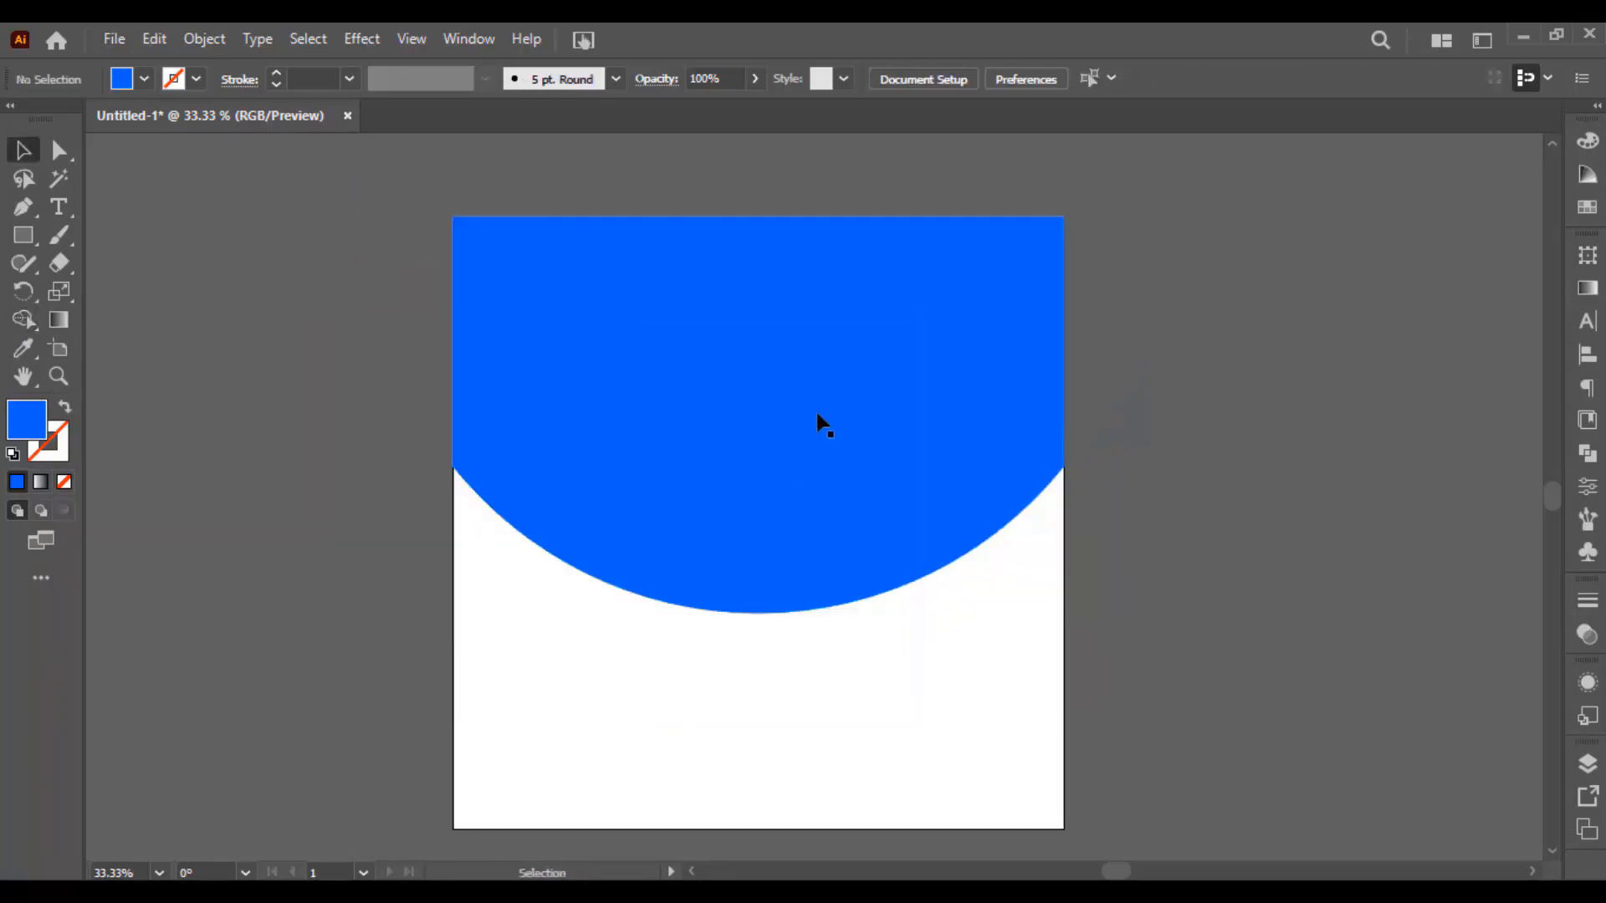
click(830, 331)
drag(828, 324, 620, 364)
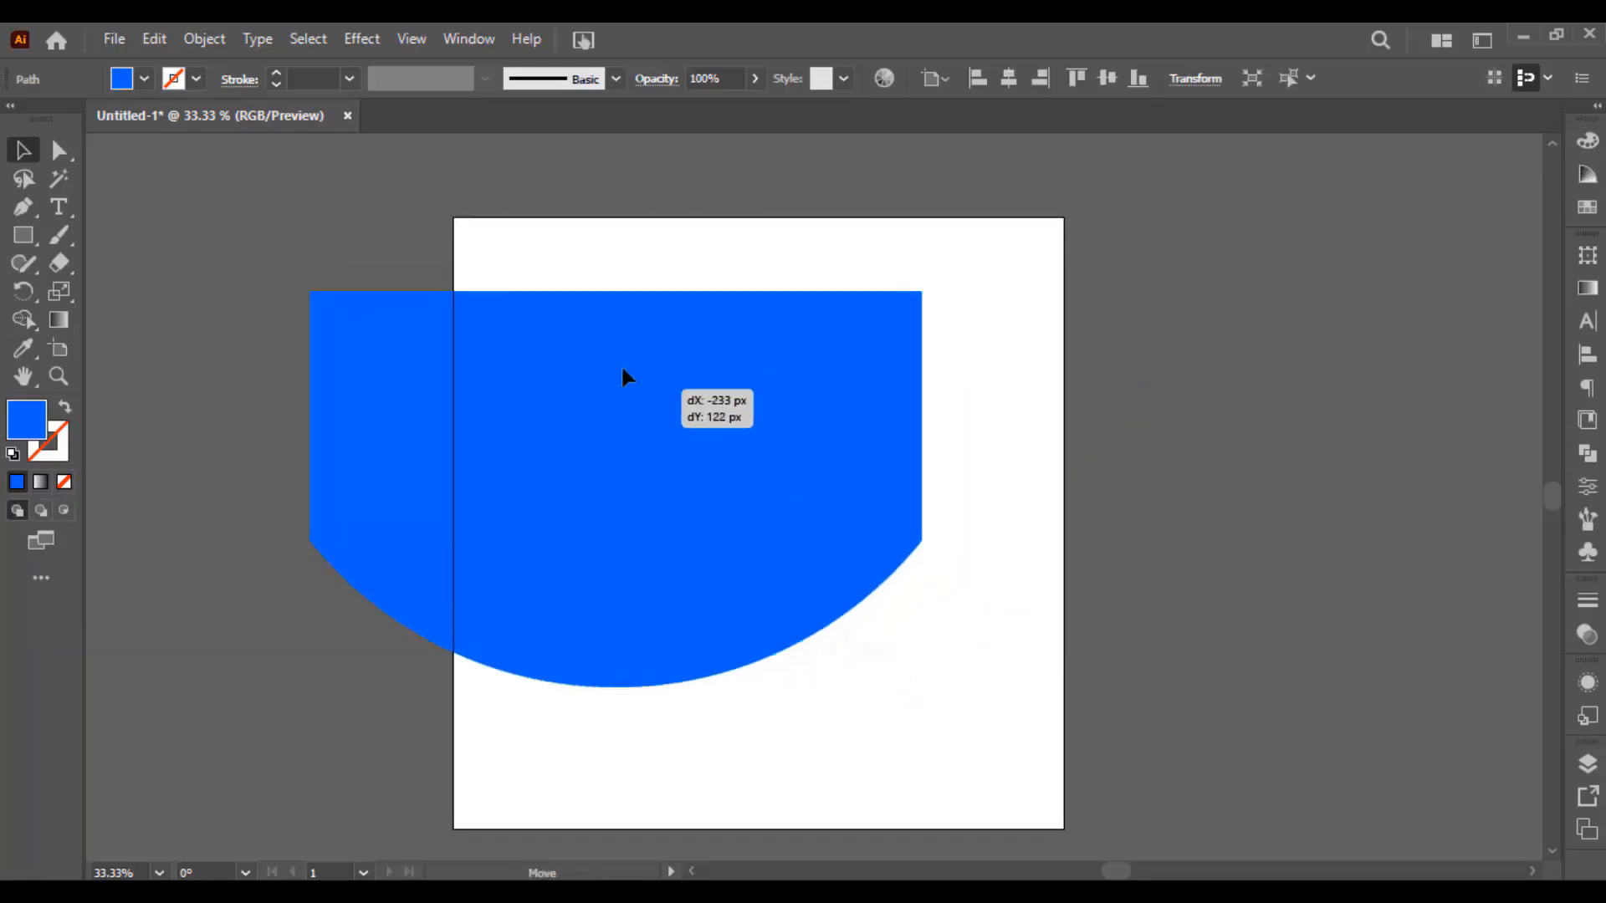
key(ctrl+z)
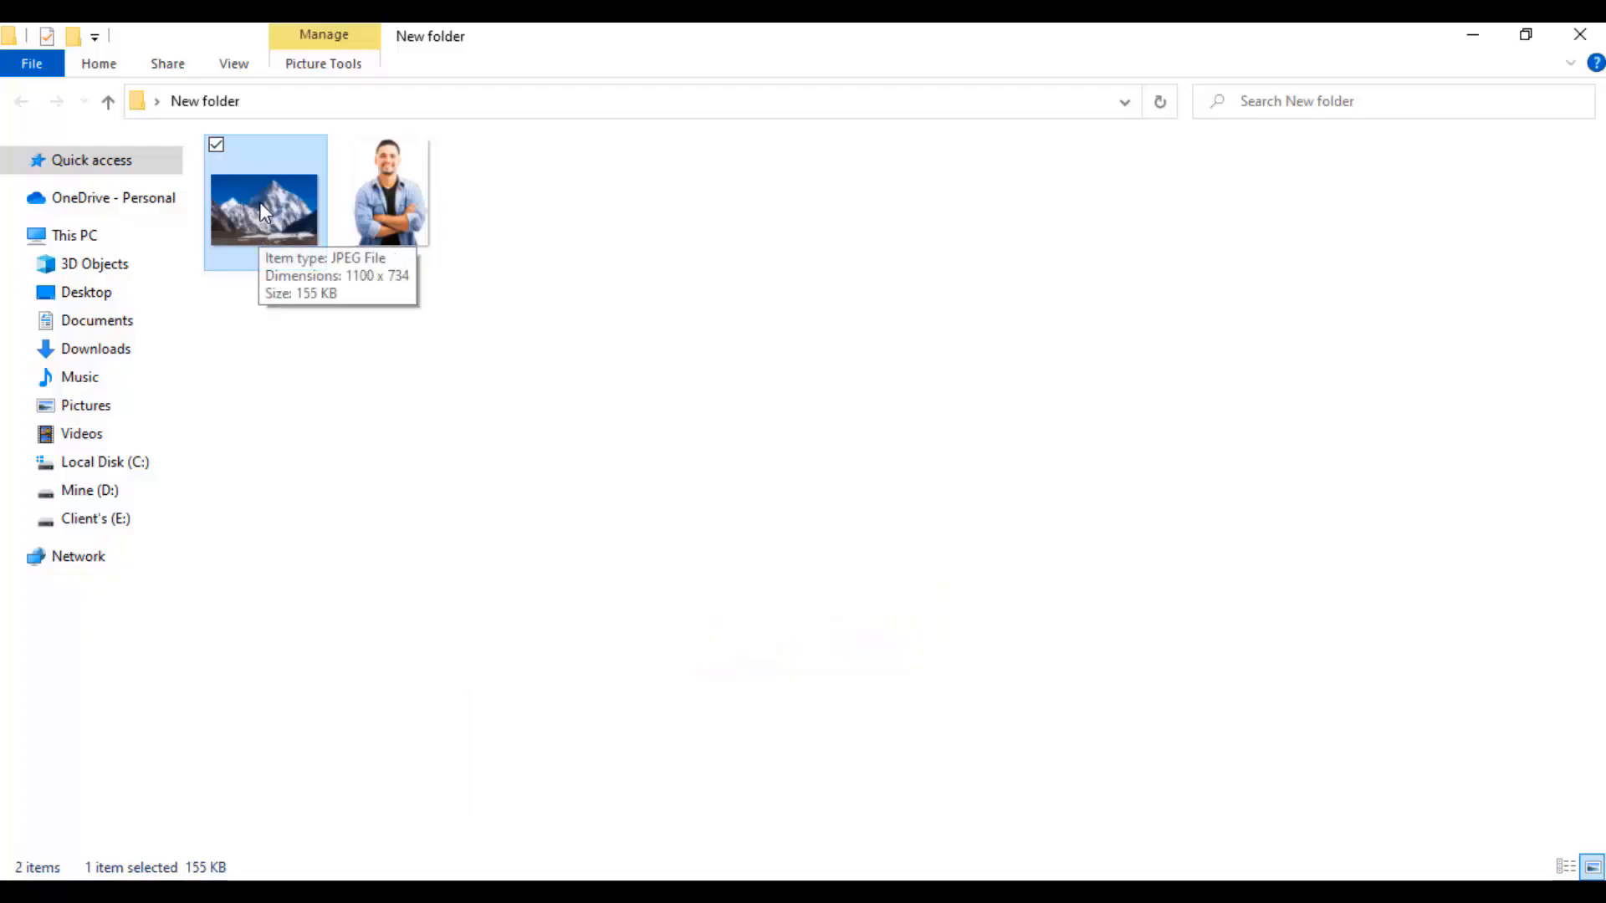
Step: Place the mountain photo 1.jpeg from New folder into the Illustrator document and align it to the artboard's horizontal centre and top edge
drag(260, 203, 671, 619)
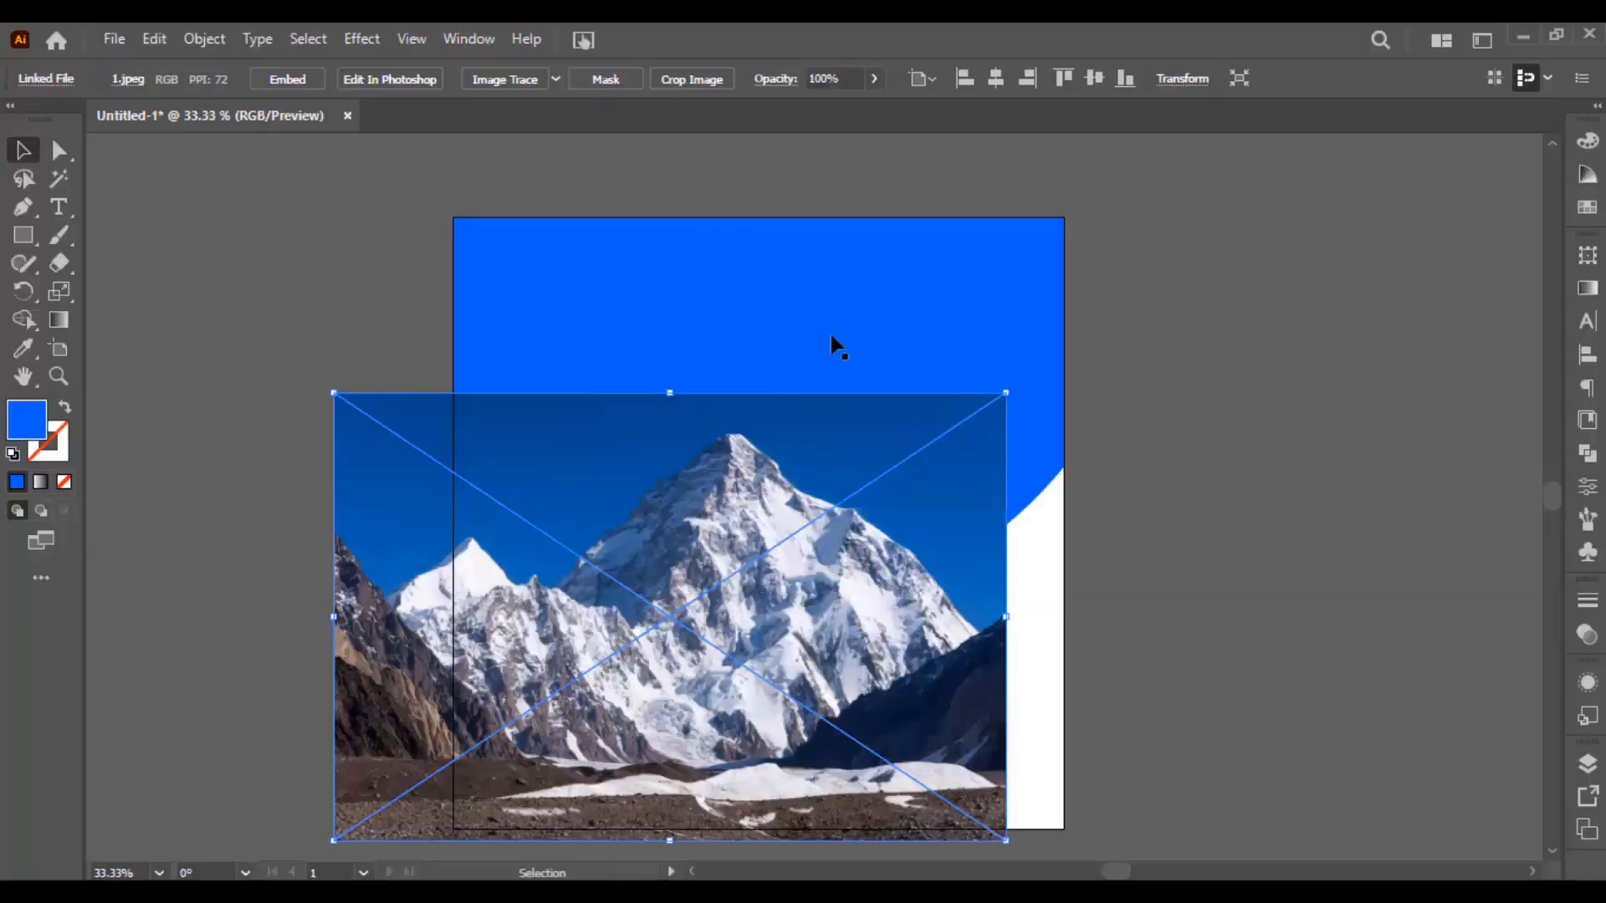
click(997, 83)
click(1064, 80)
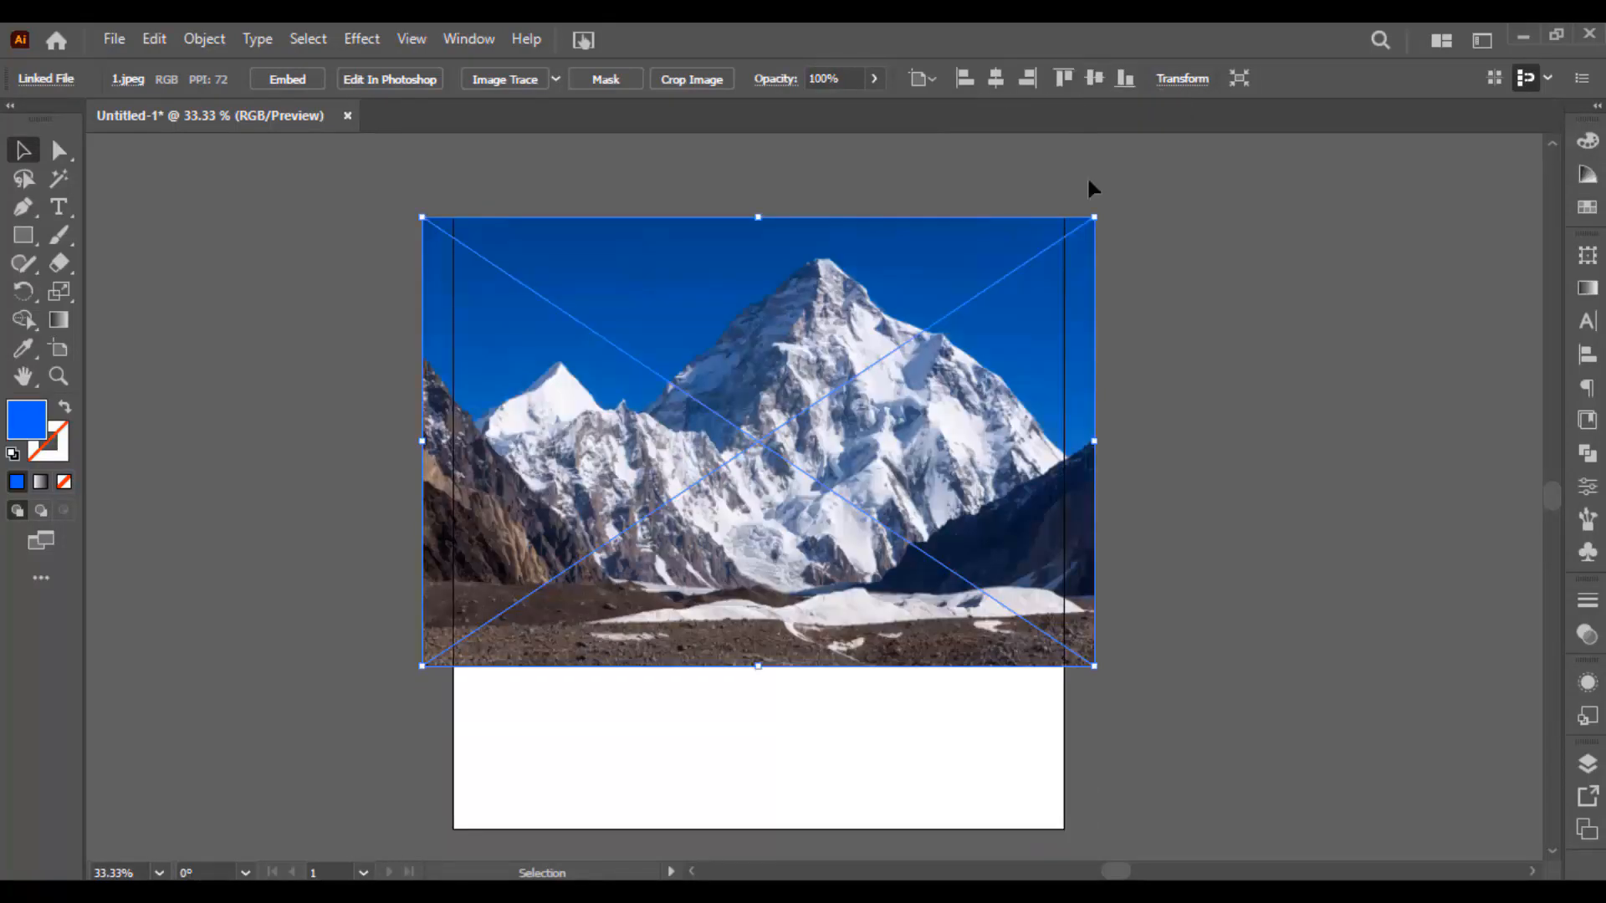
Step: Embed the mountain photo in the document and send it to the back, behind the blue shape
click(282, 77)
click(296, 78)
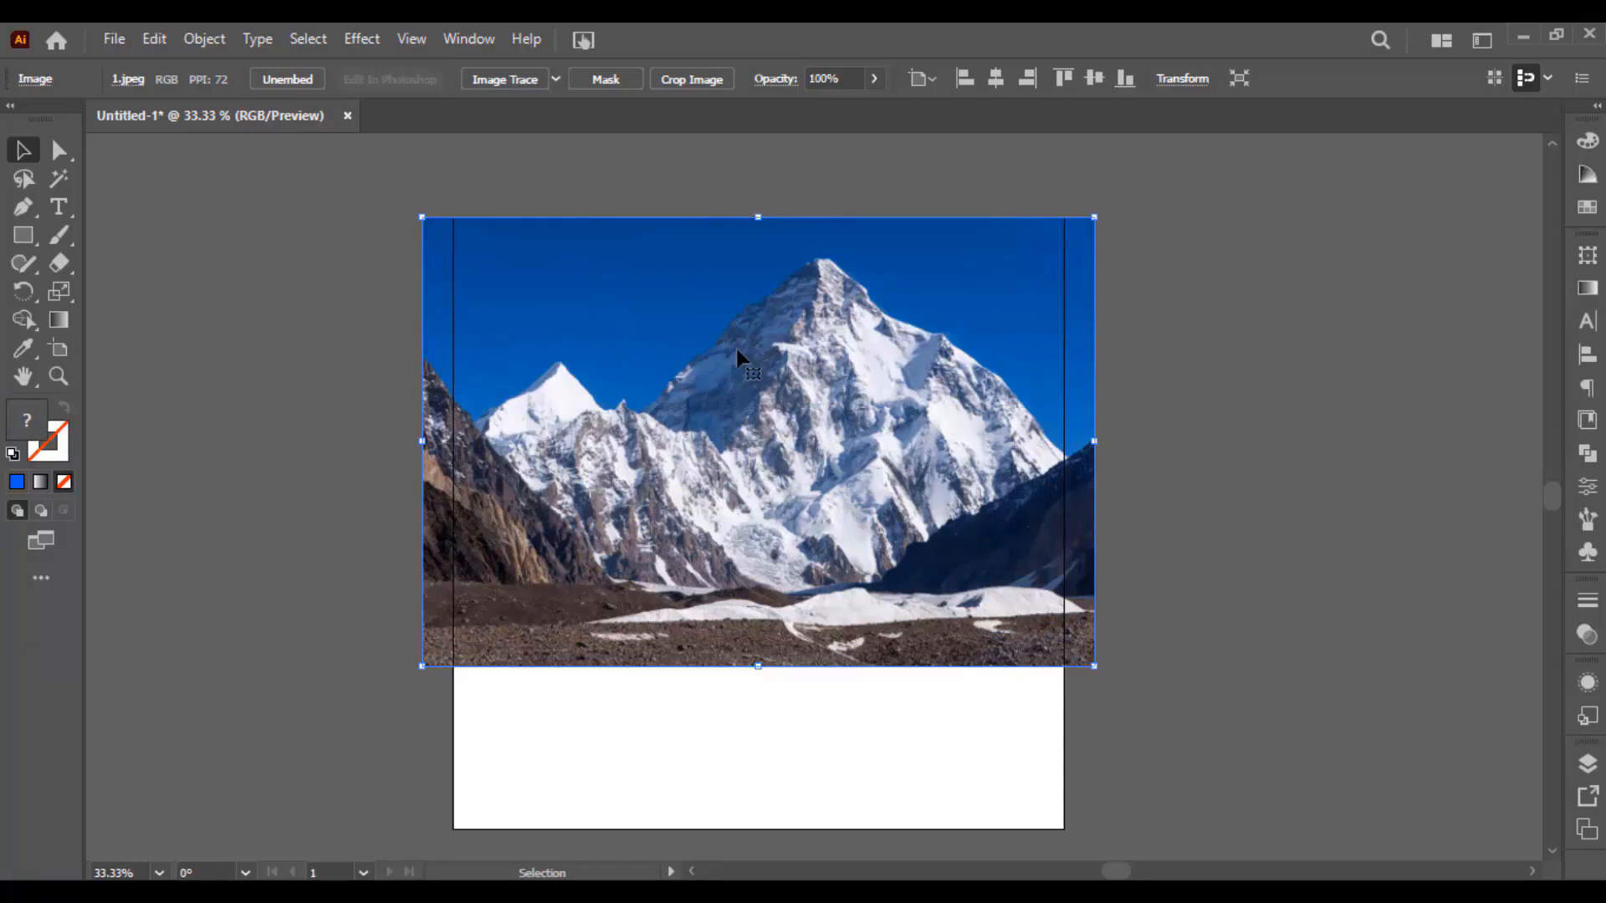
click(867, 208)
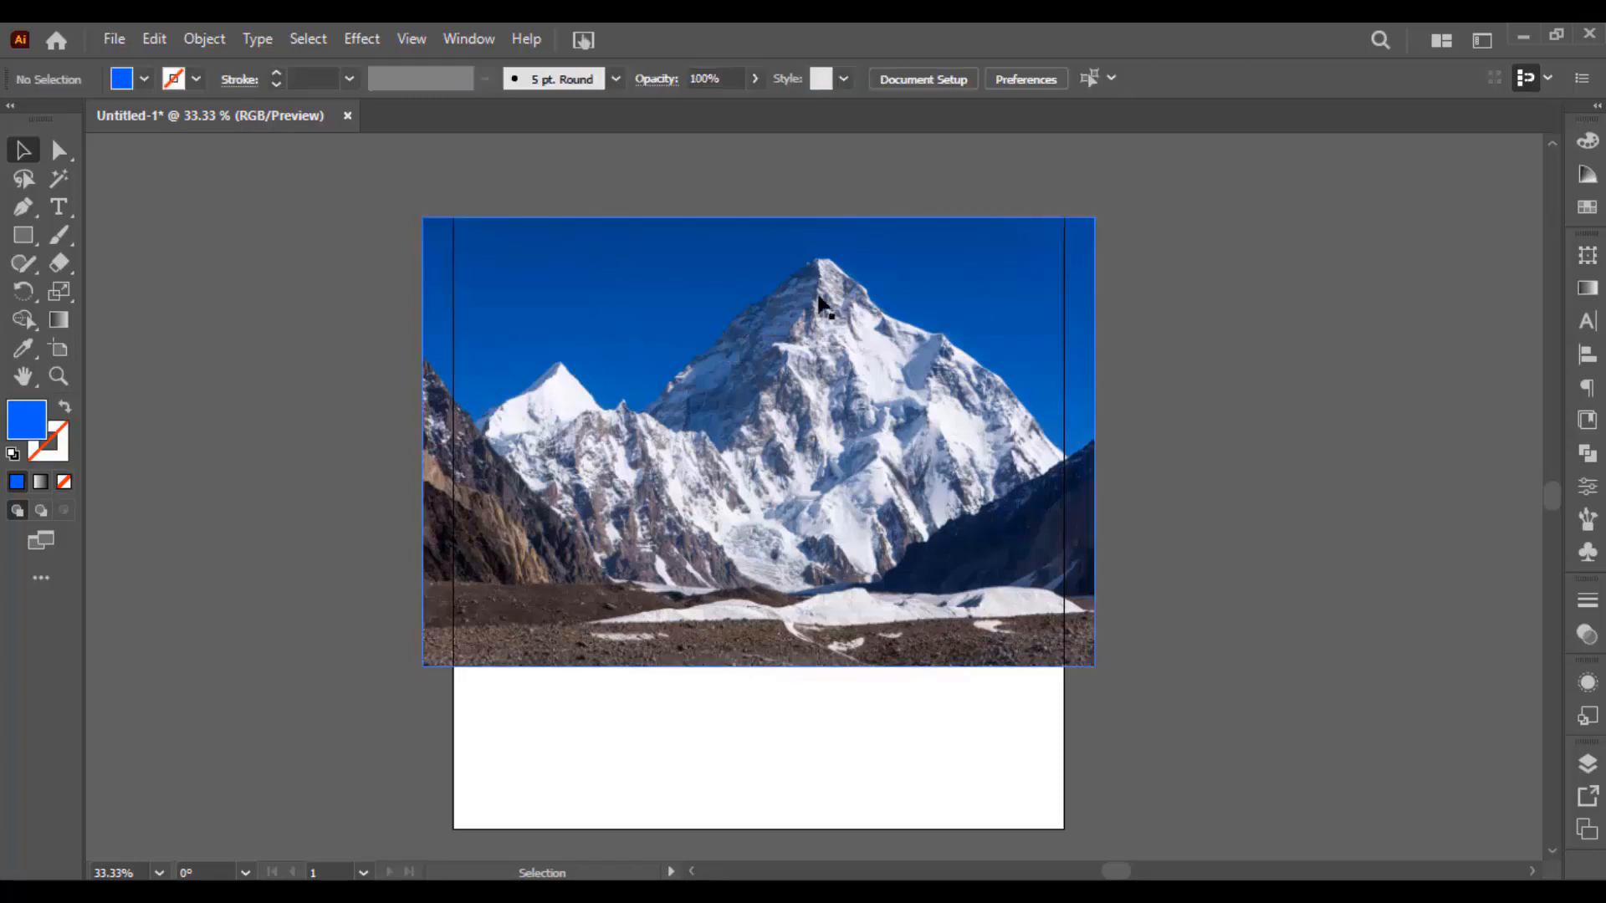
click(822, 311)
right_click(812, 304)
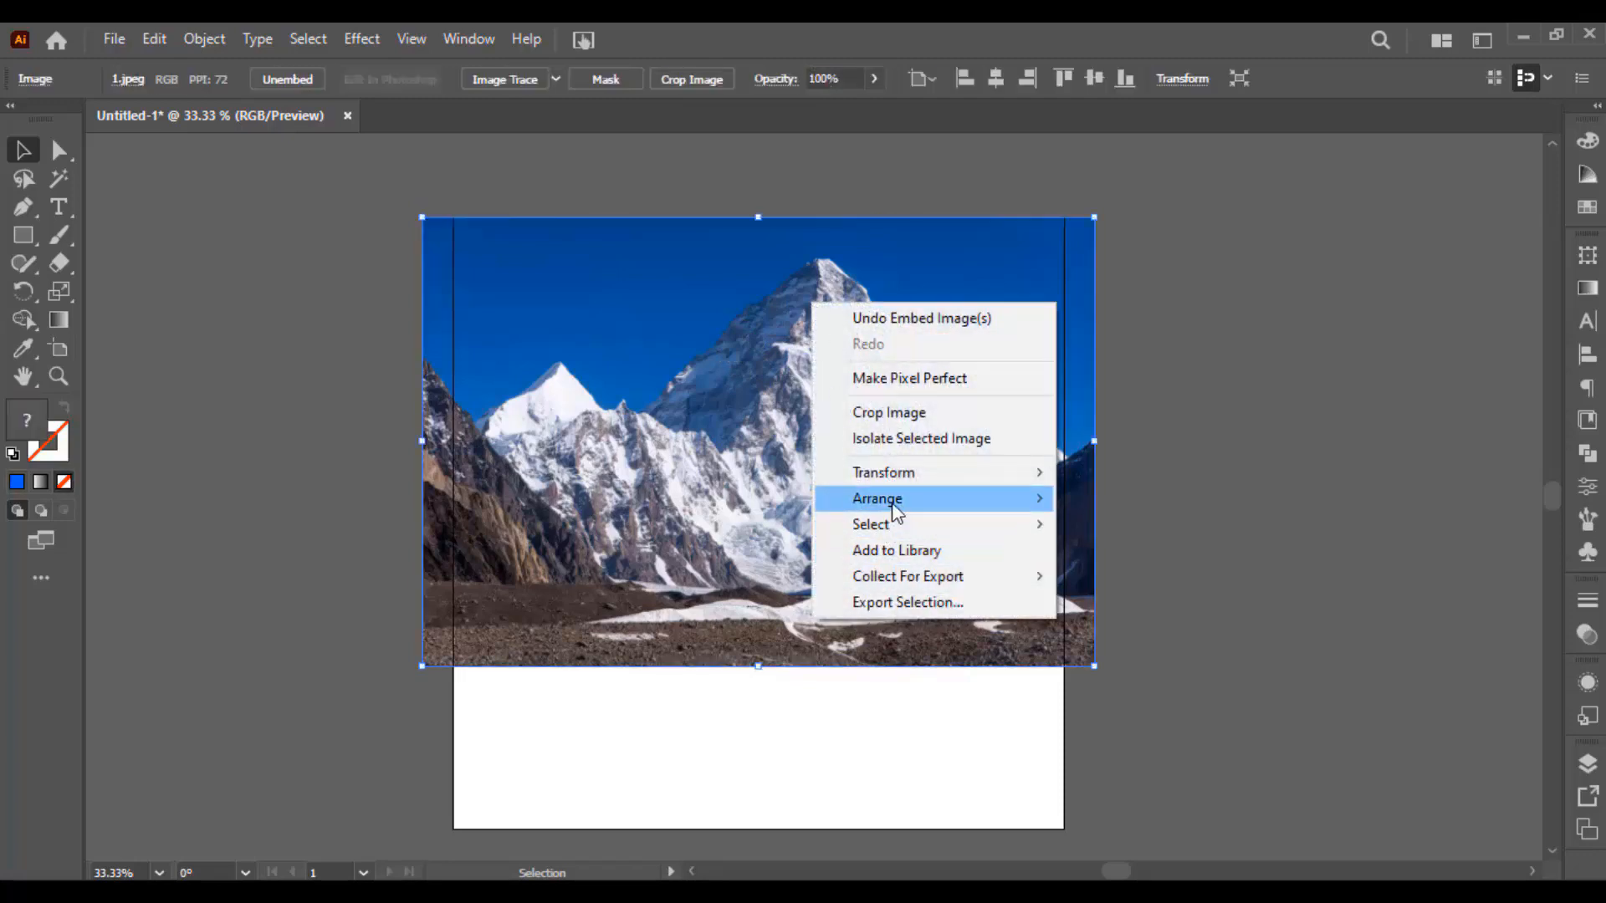
mouse_move(893, 501)
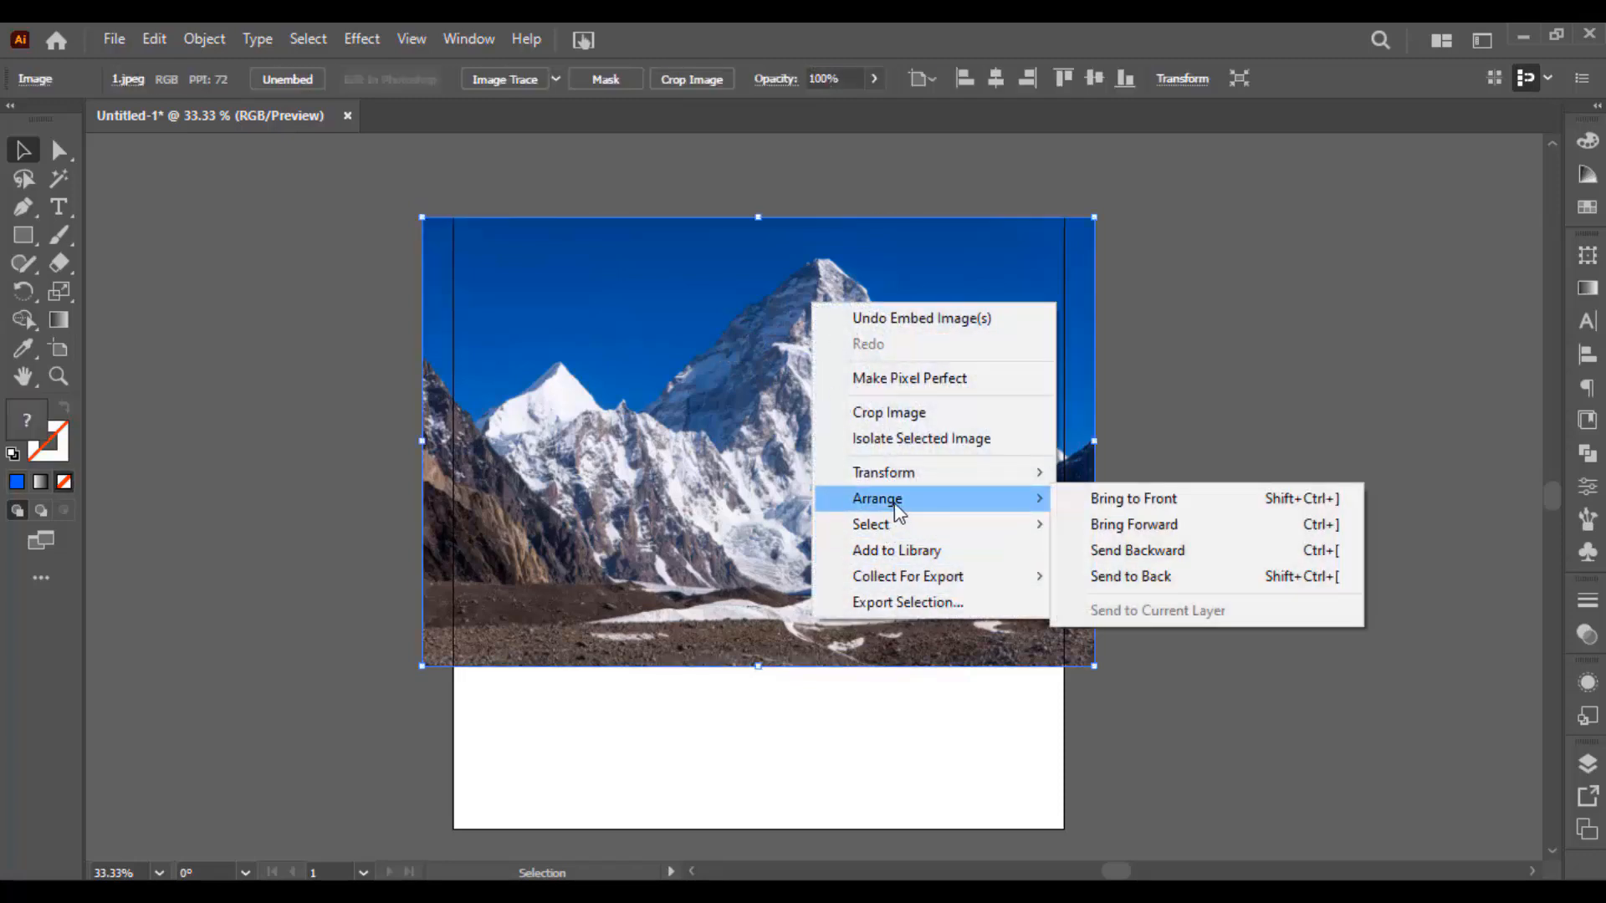
click(1121, 579)
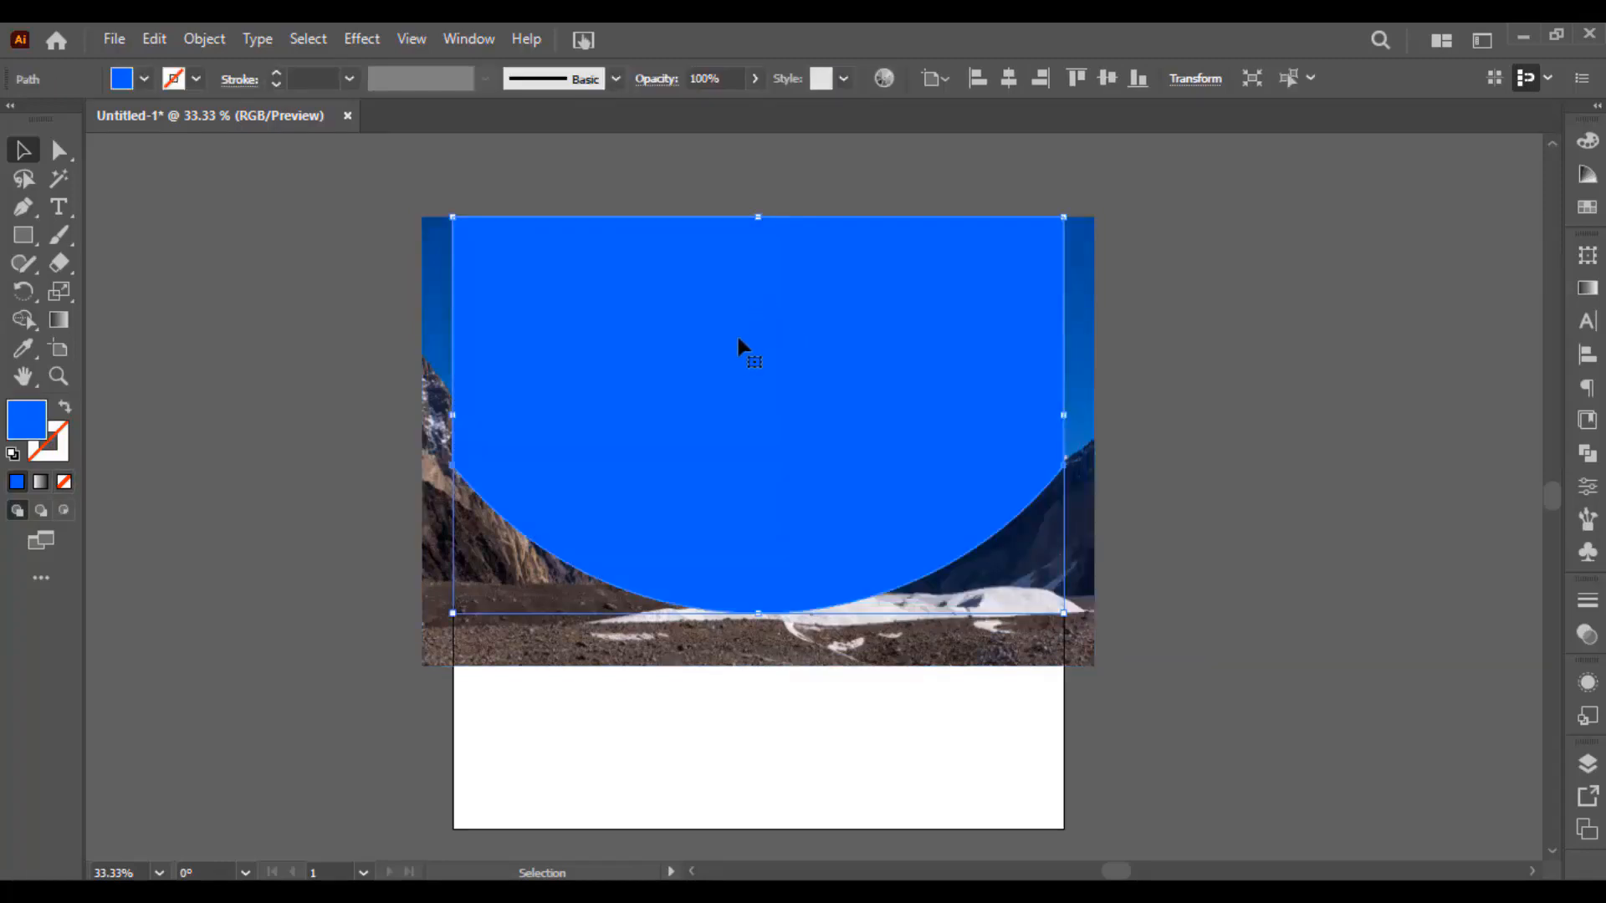
click(1172, 315)
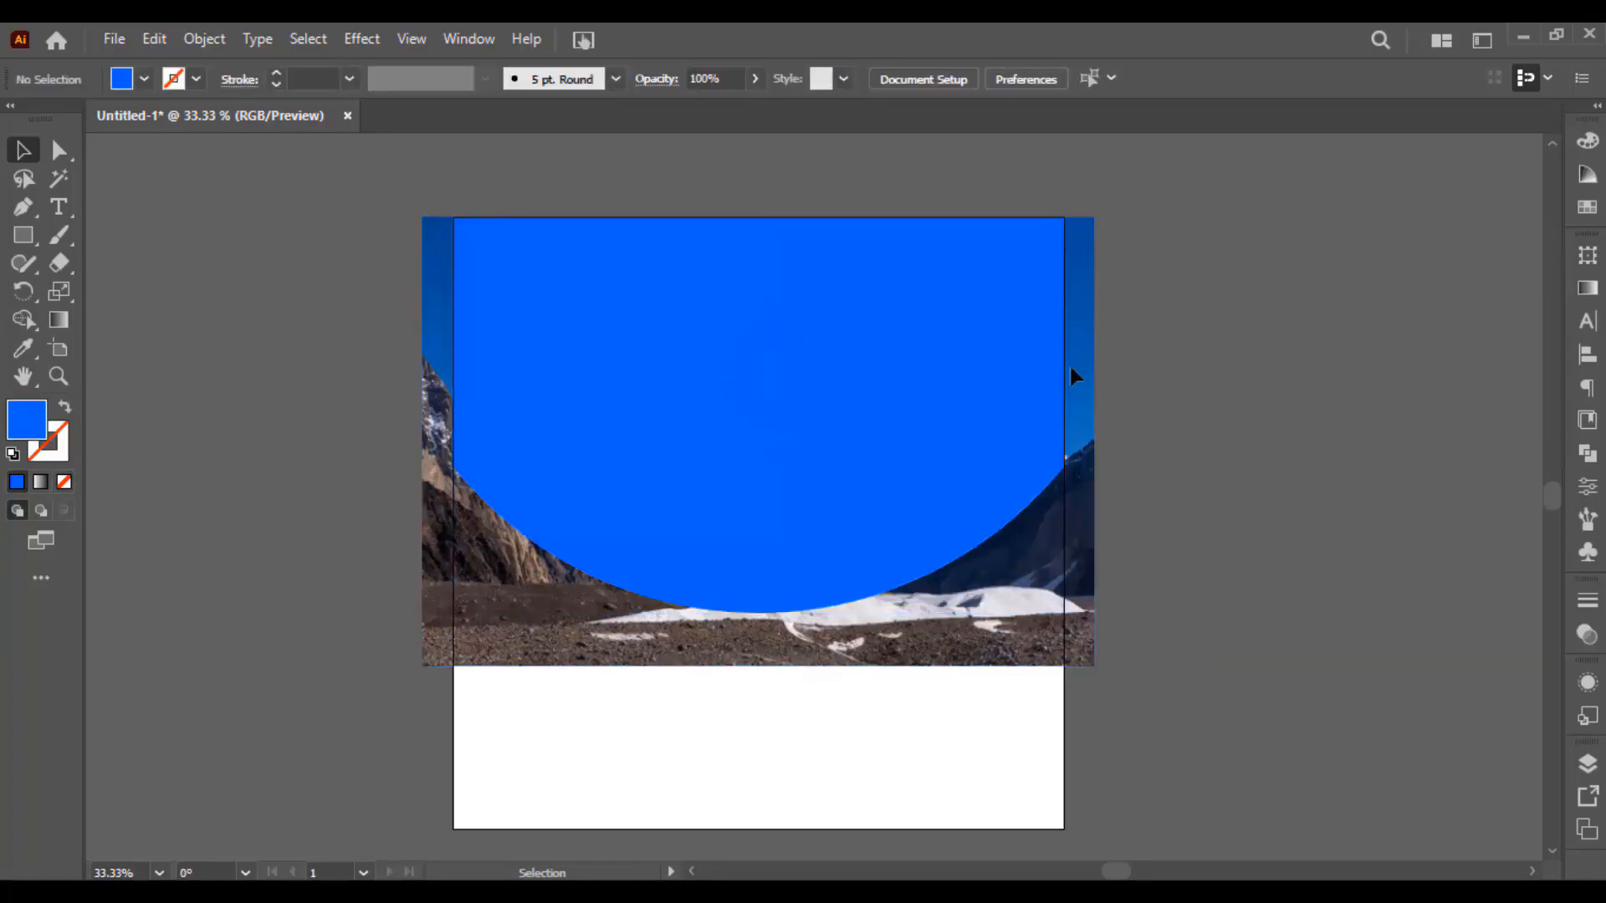
Step: Make a clipping mask from the blue shape and the mountain photo, and deselect the result
key(ctrl+a)
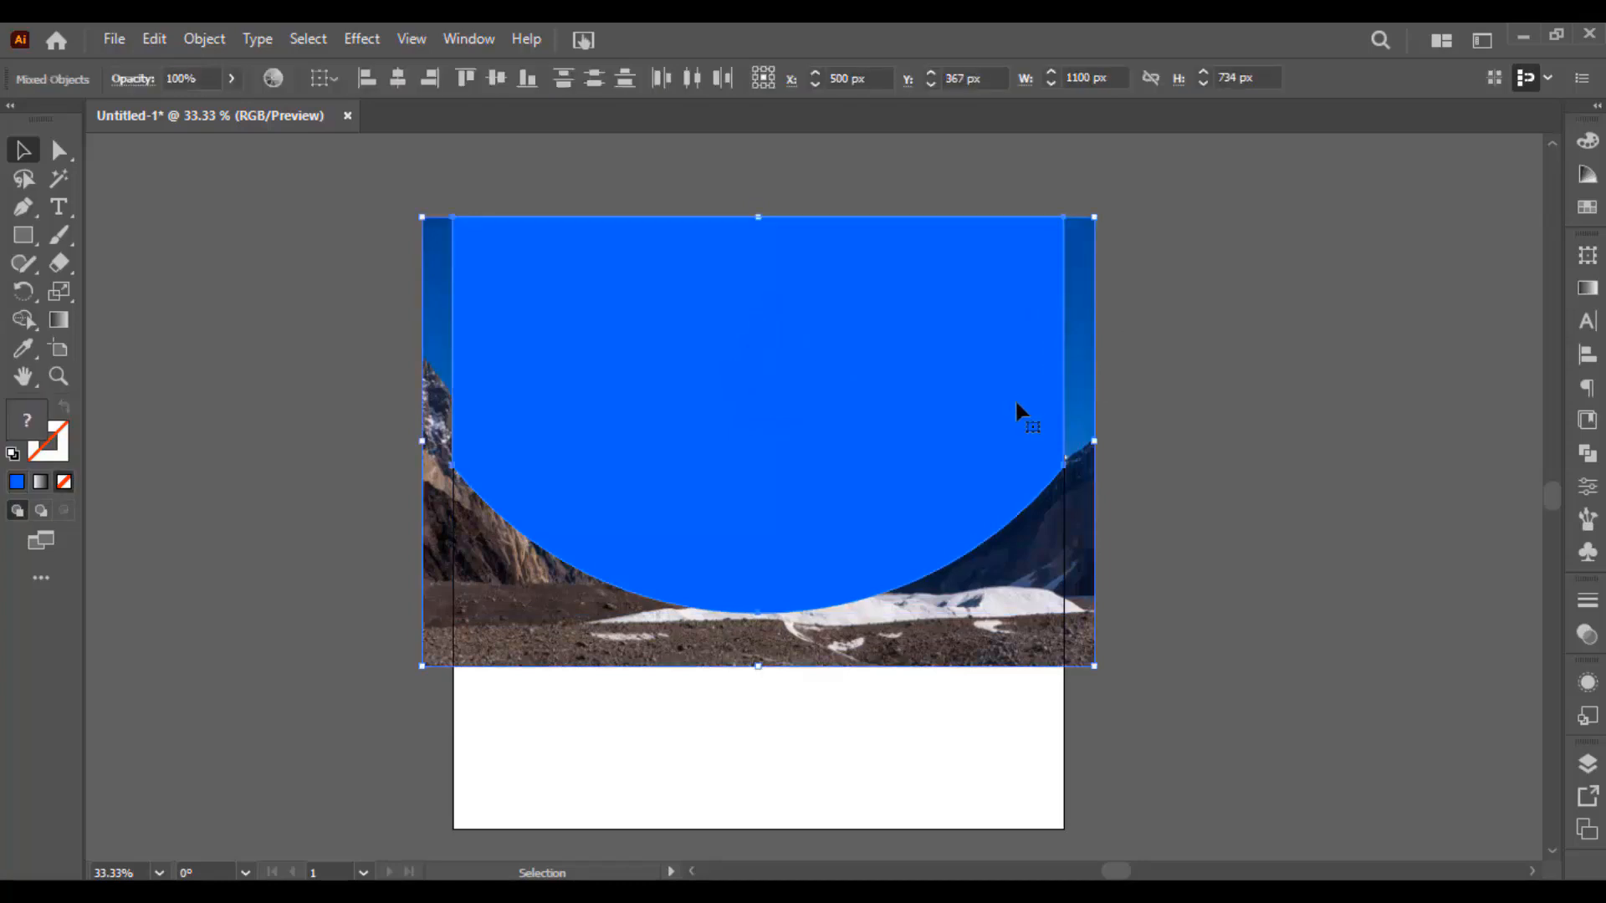
right_click(1168, 290)
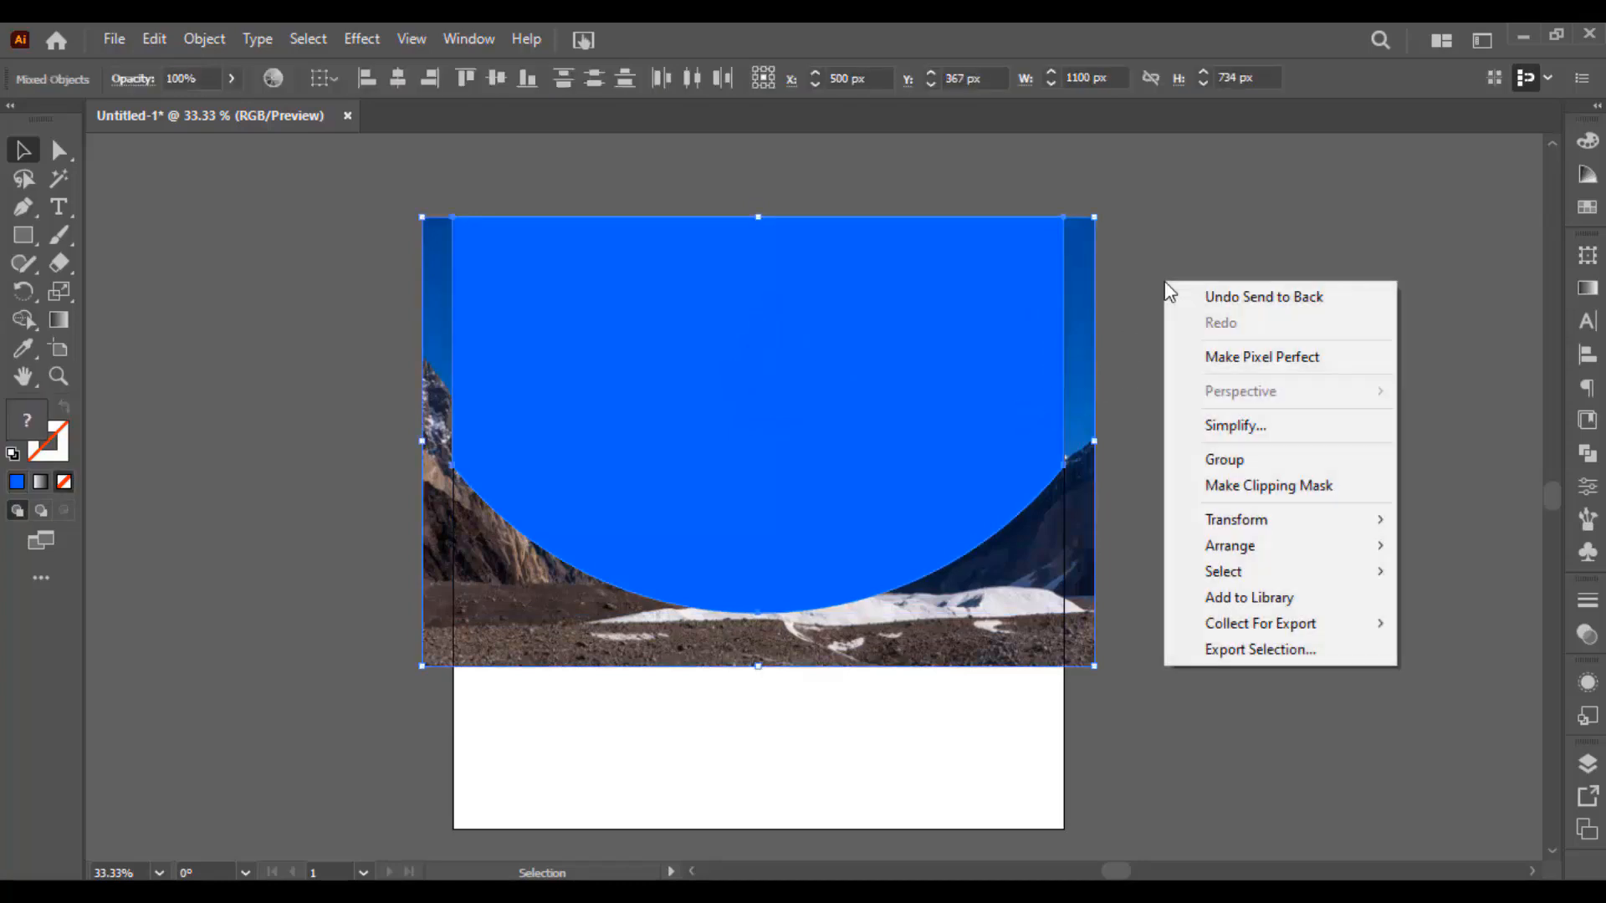
click(1302, 492)
key(ctrl+shift+a)
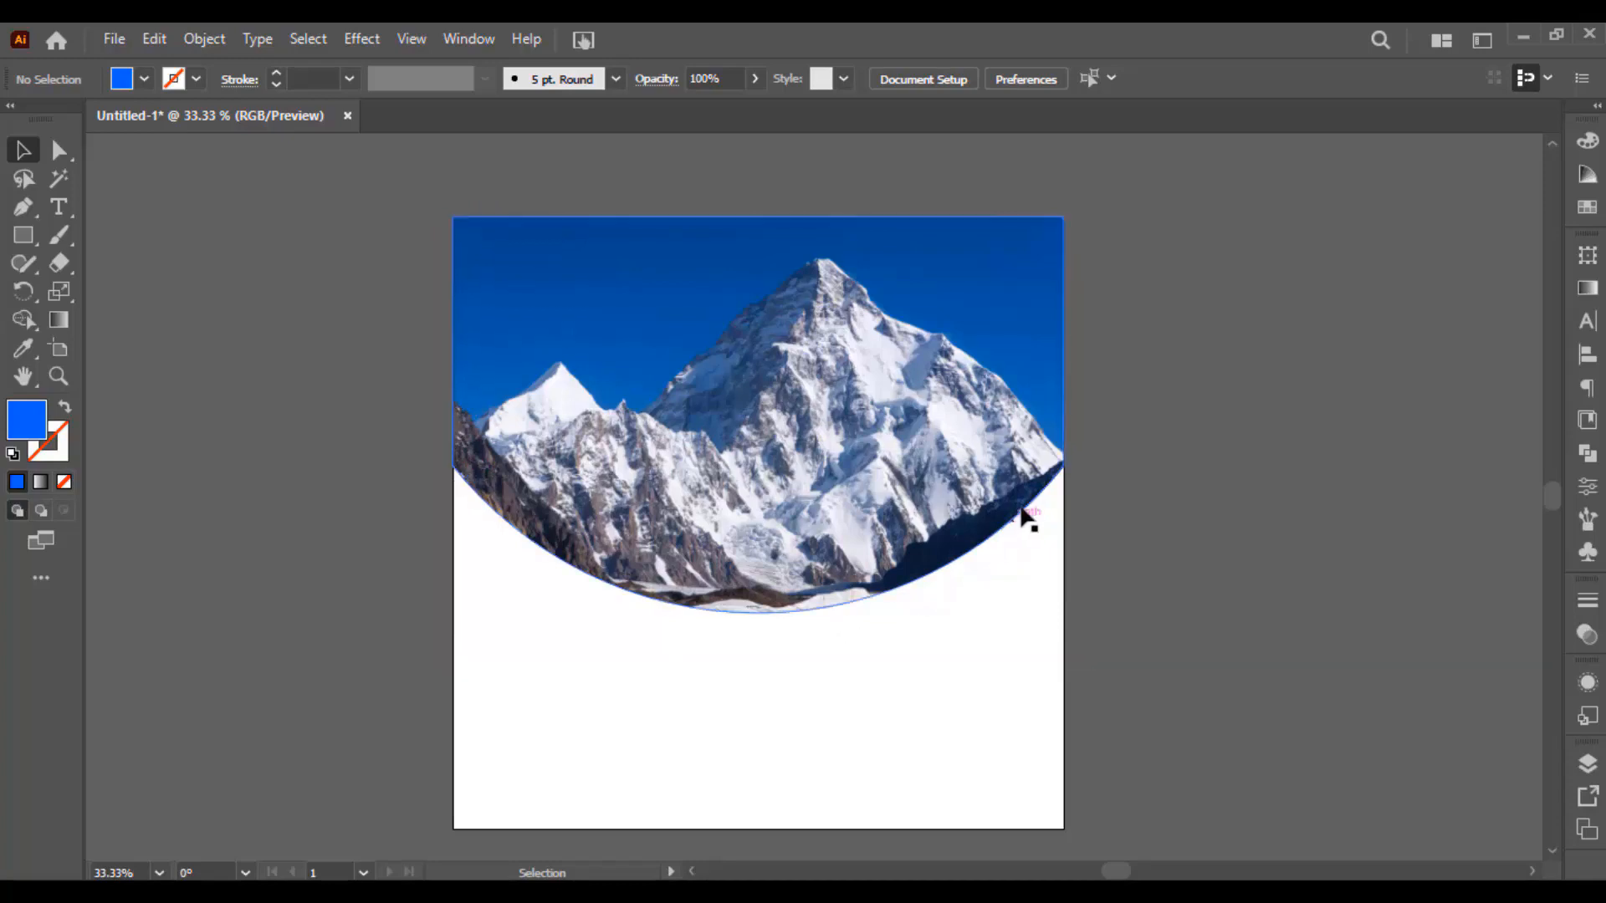
Step: Isolate the clip group, shift the mountain photo slightly up and left within the mask, and exit isolation mode
click(1048, 313)
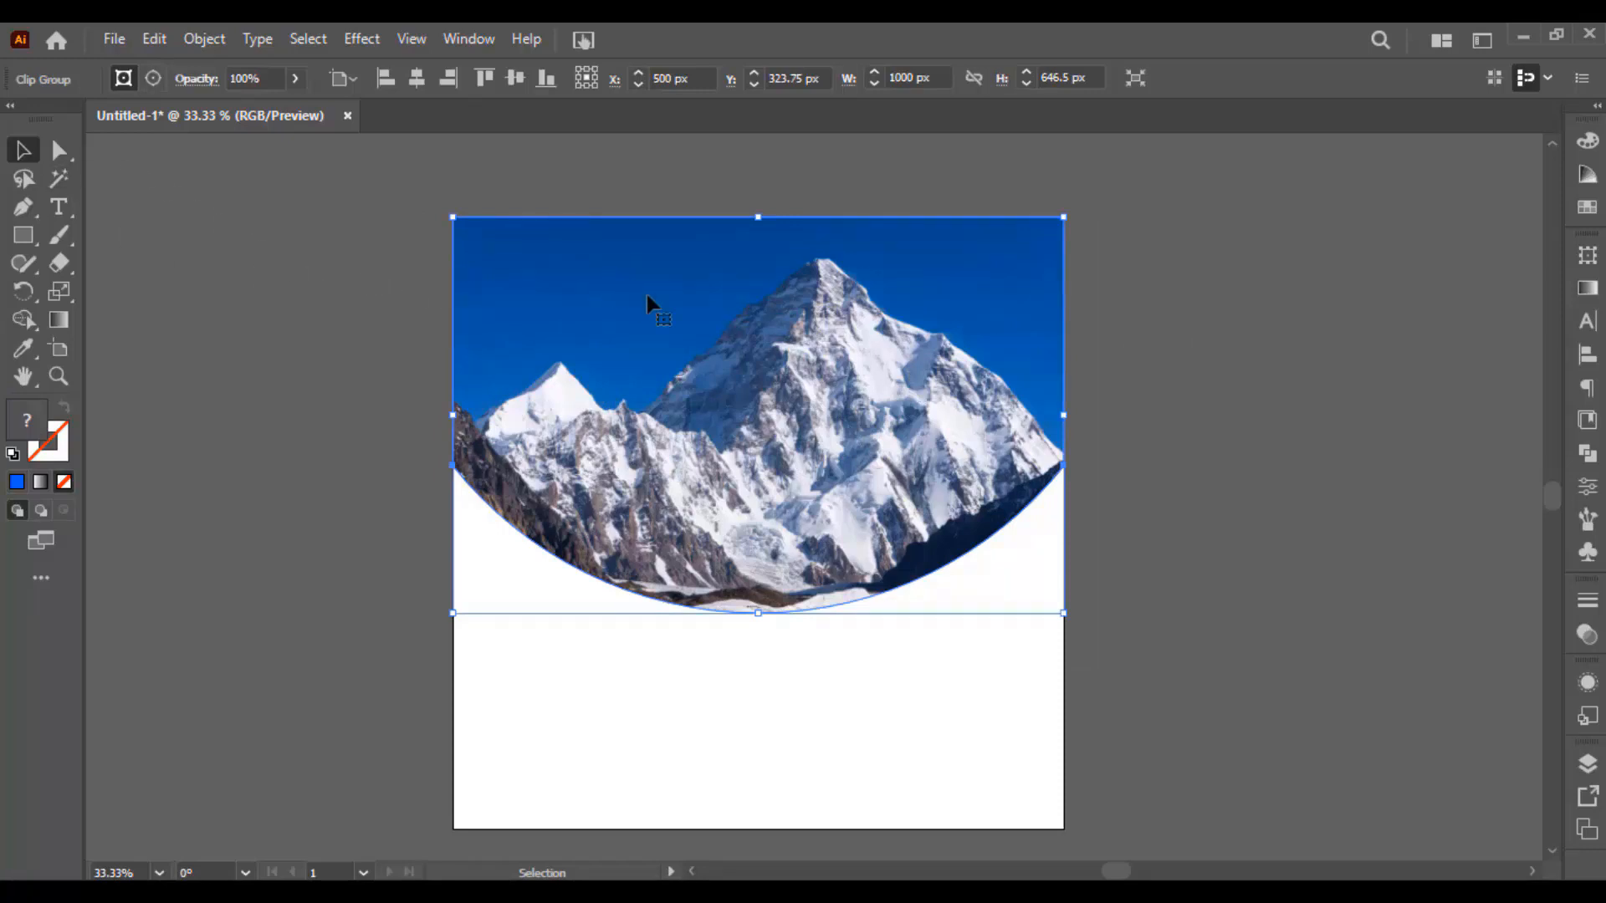
double_click(710, 267)
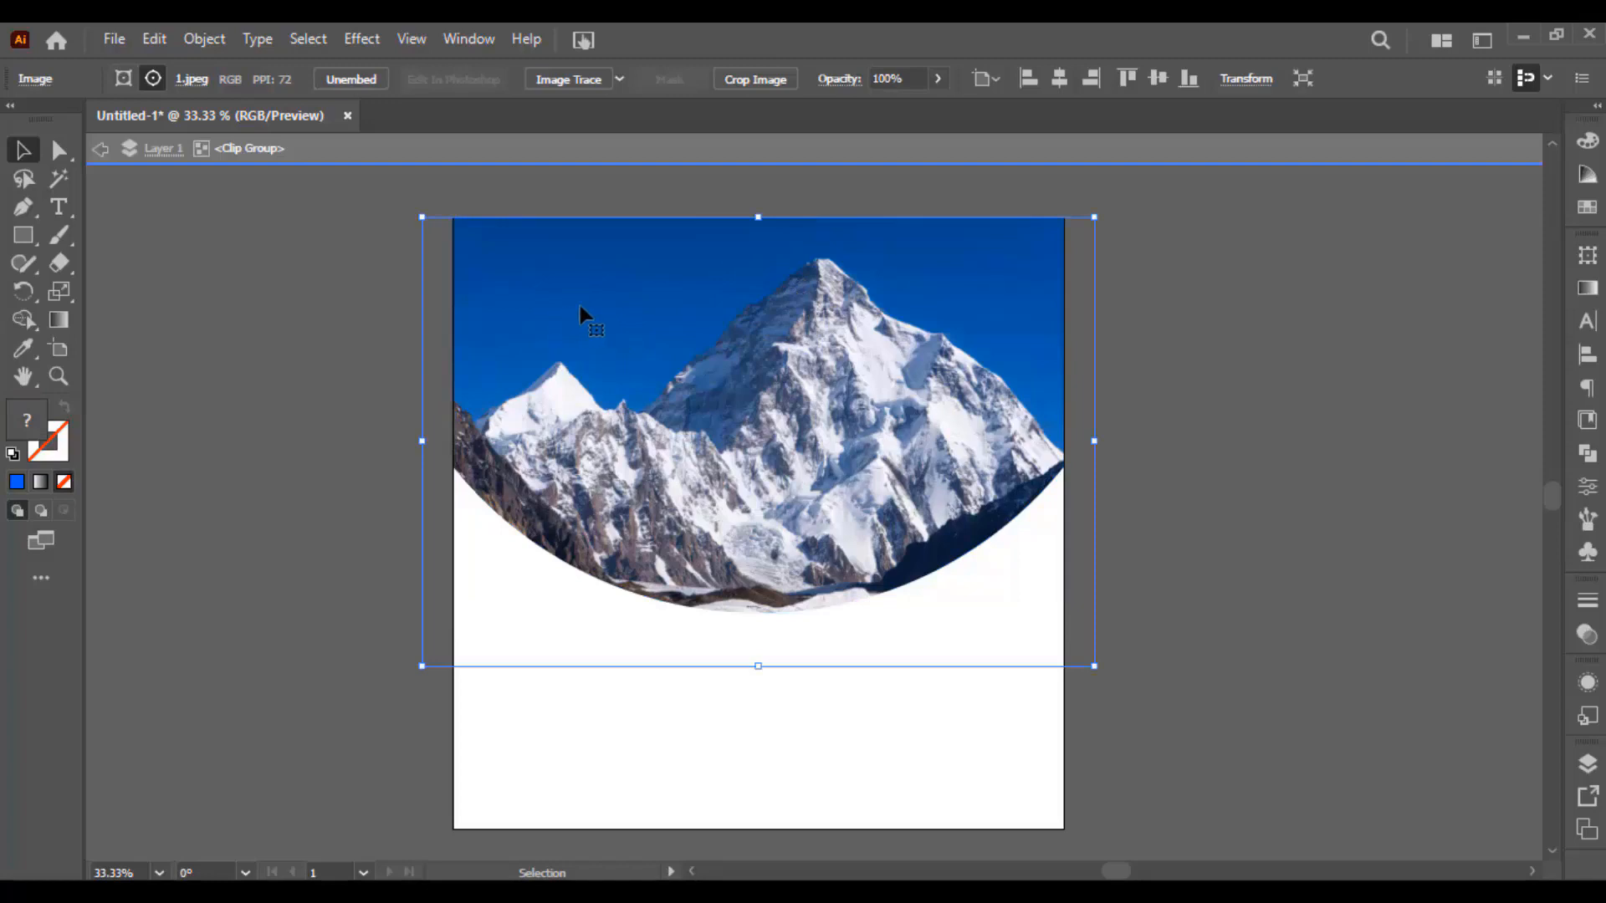
mouse_move(585, 312)
mouse_down()
mouse_move(541, 323)
mouse_move(555, 338)
mouse_move(564, 299)
mouse_move(575, 324)
mouse_up()
drag(825, 369, 870, 403)
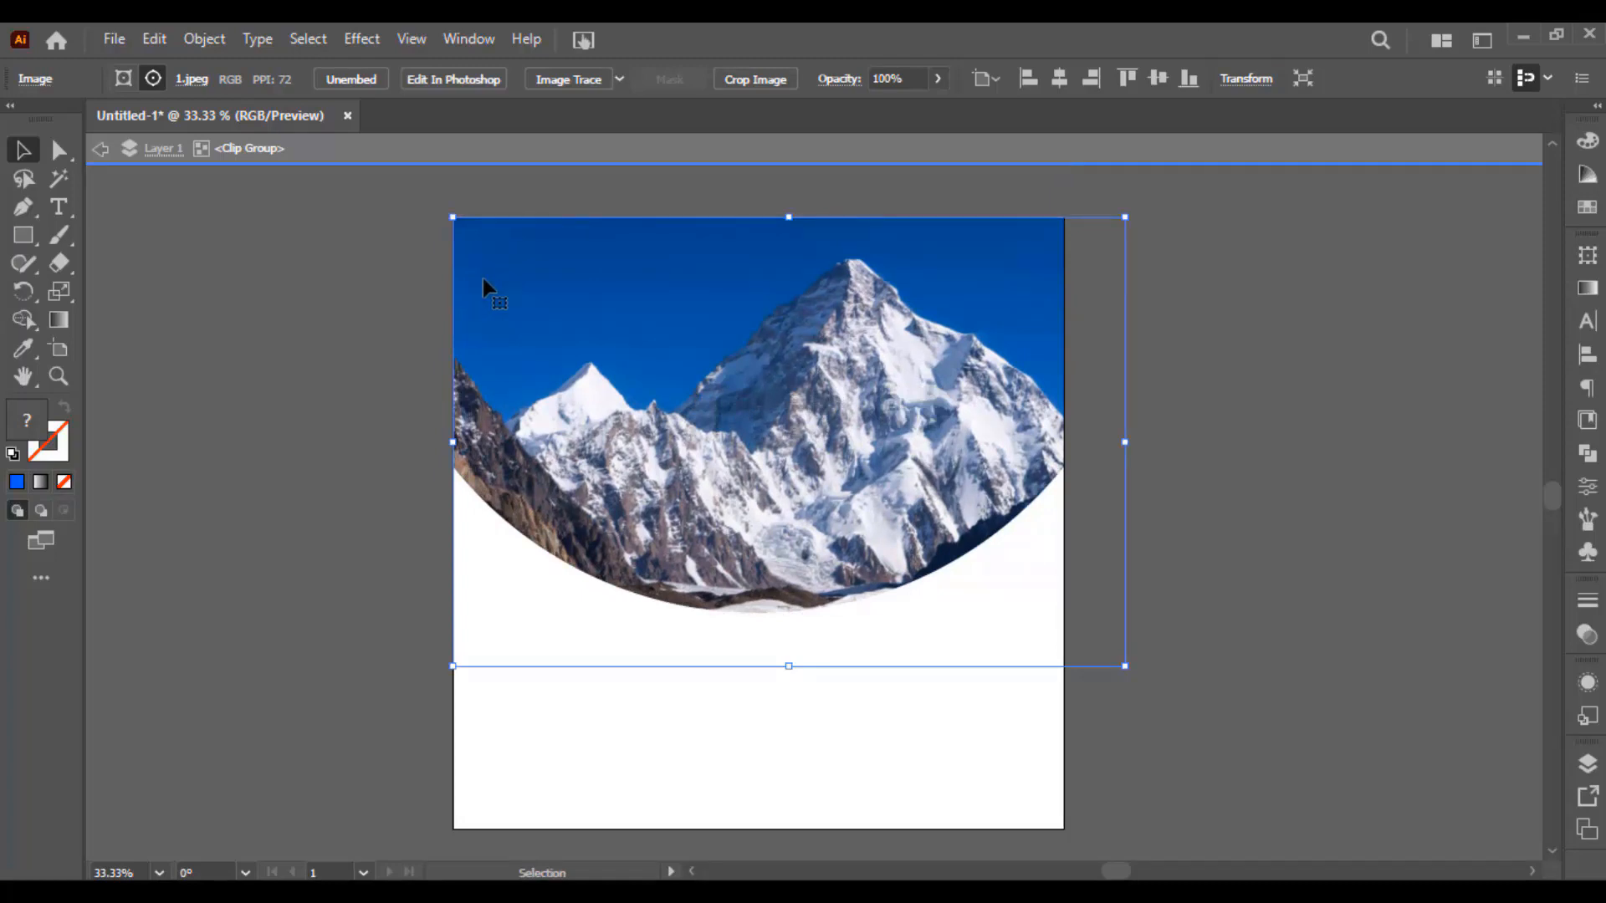
drag(484, 278, 471, 250)
drag(621, 402, 586, 414)
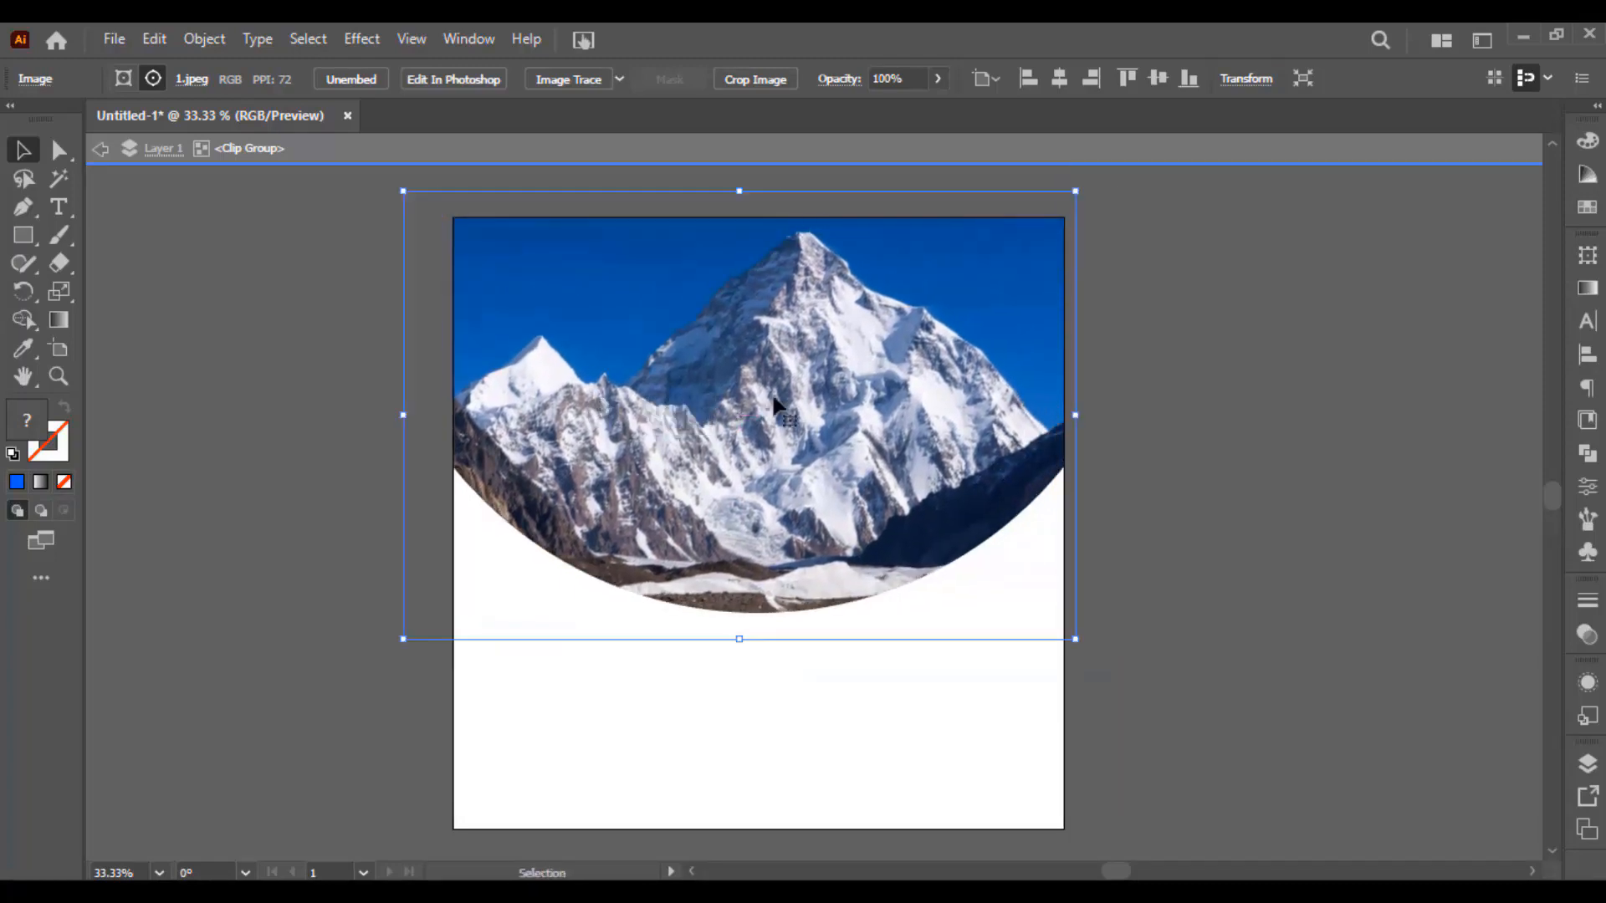
mouse_move(799, 399)
mouse_down()
mouse_move(770, 394)
mouse_move(789, 401)
mouse_up()
drag(652, 337, 680, 339)
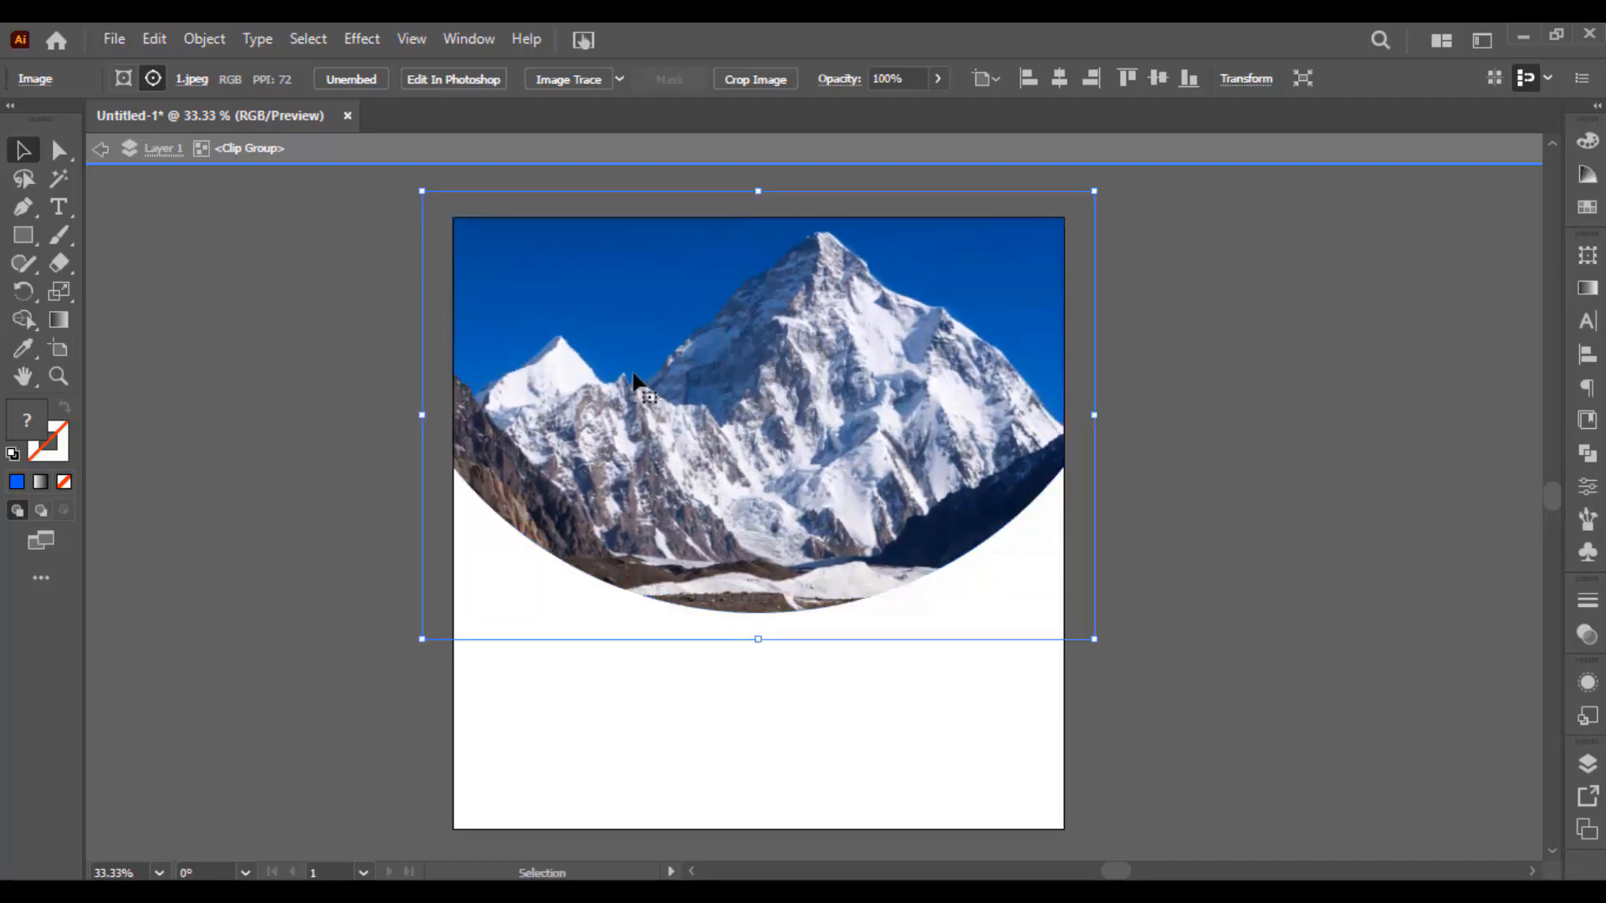
drag(634, 379, 727, 381)
drag(569, 399, 731, 380)
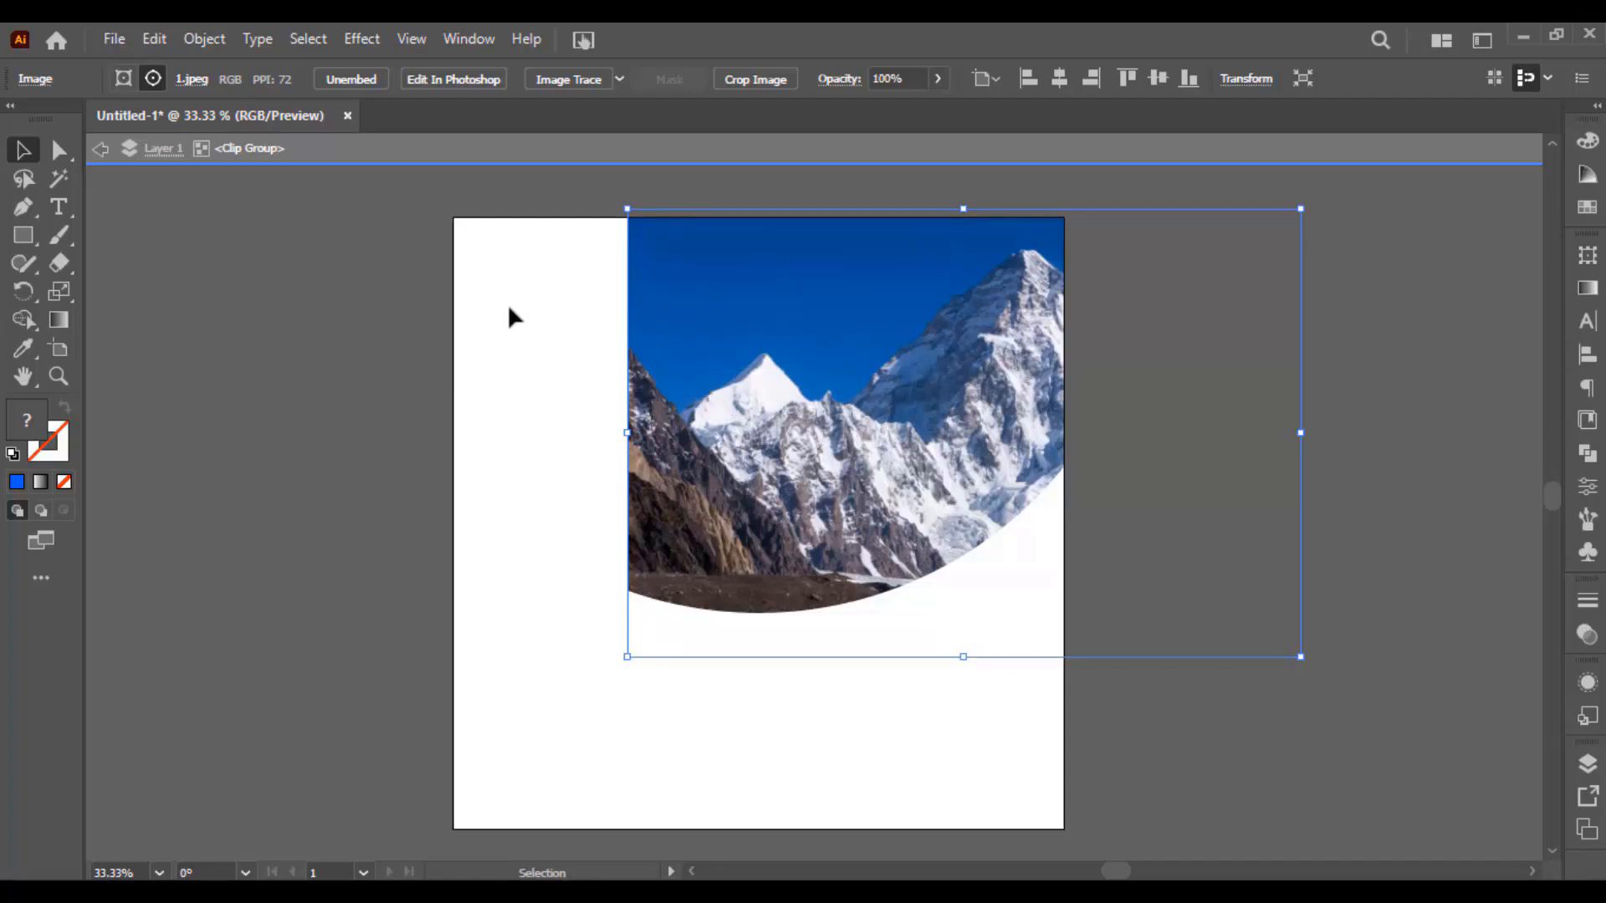
drag(793, 369, 570, 349)
mouse_move(711, 366)
mouse_down()
mouse_move(685, 365)
mouse_move(705, 363)
mouse_up()
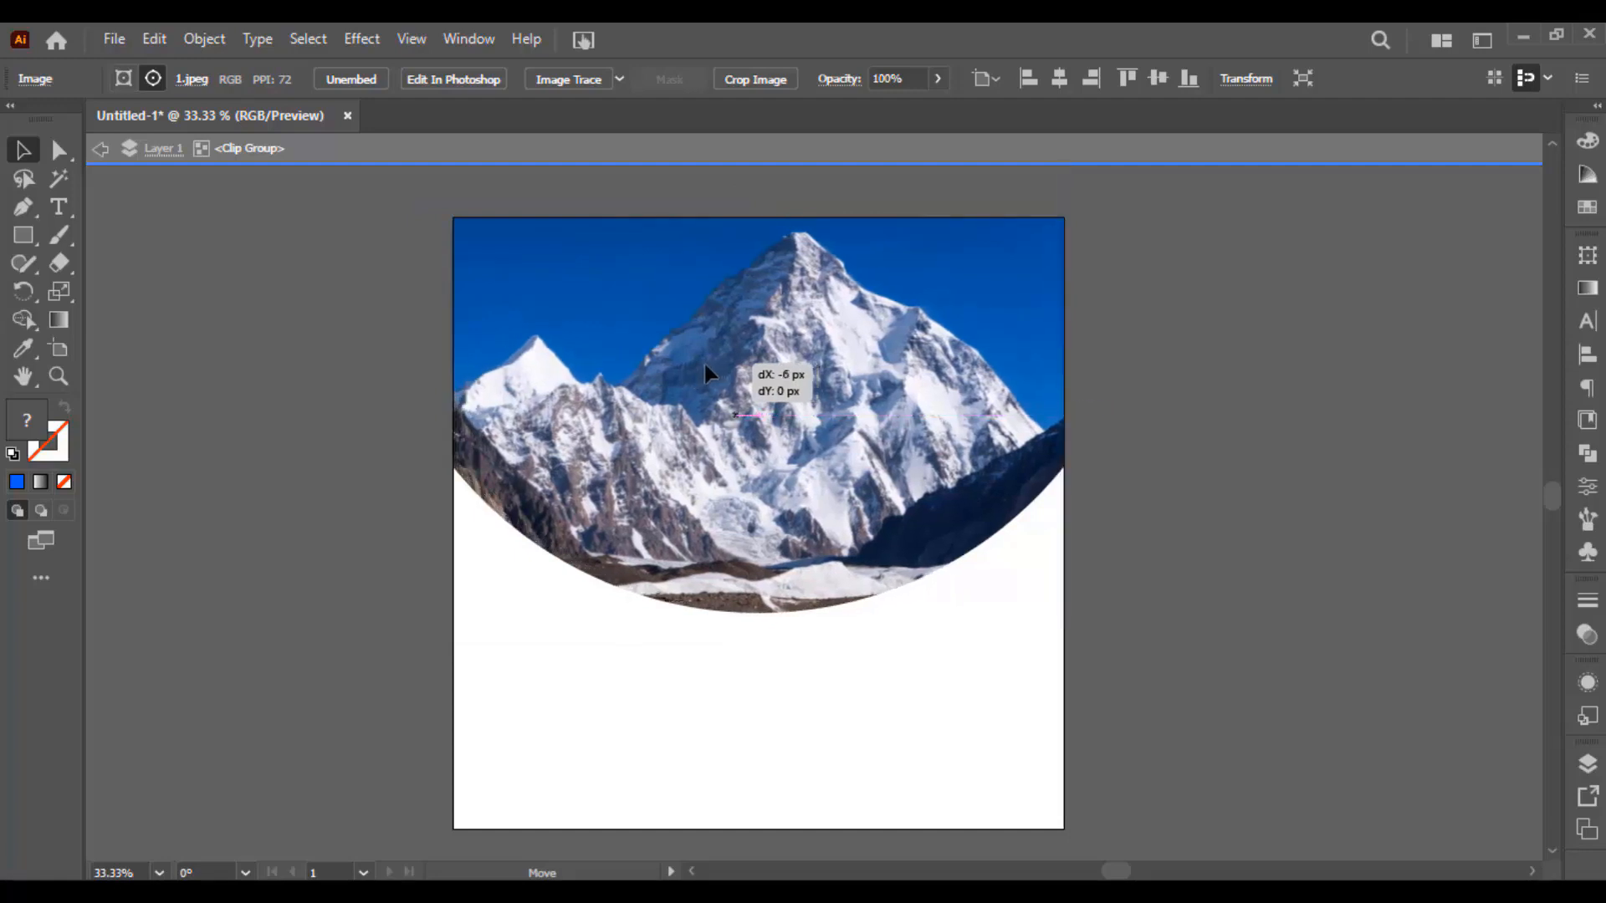
click(309, 398)
double_click(309, 396)
Step: Try repositioning the mountain photo within its mask using the Direct Selection tool
click(499, 356)
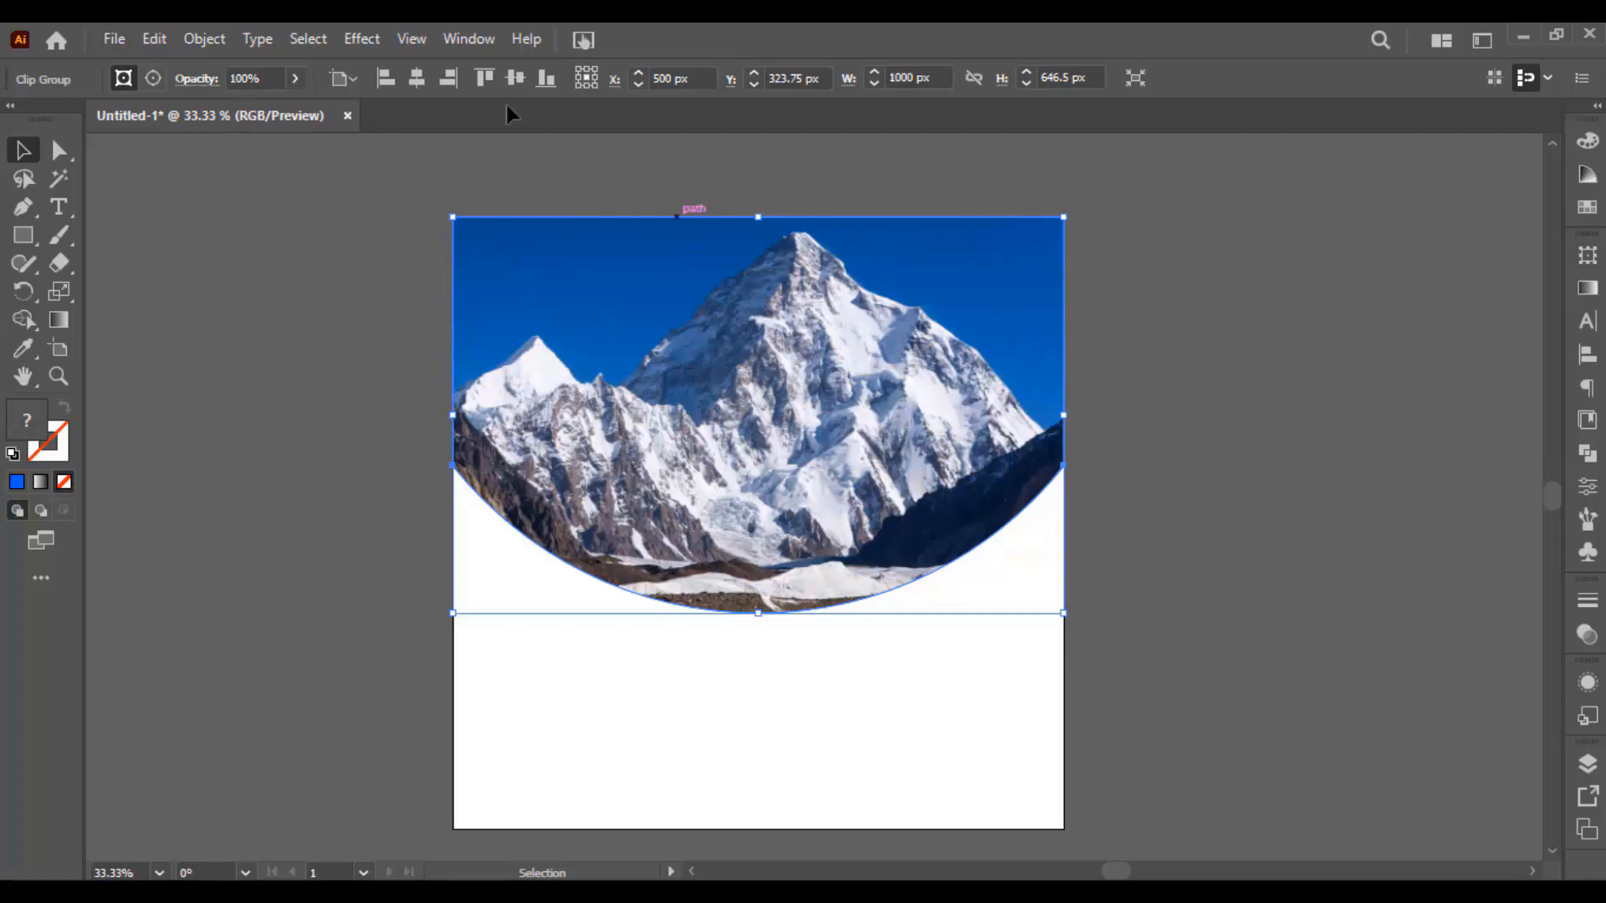
click(72, 147)
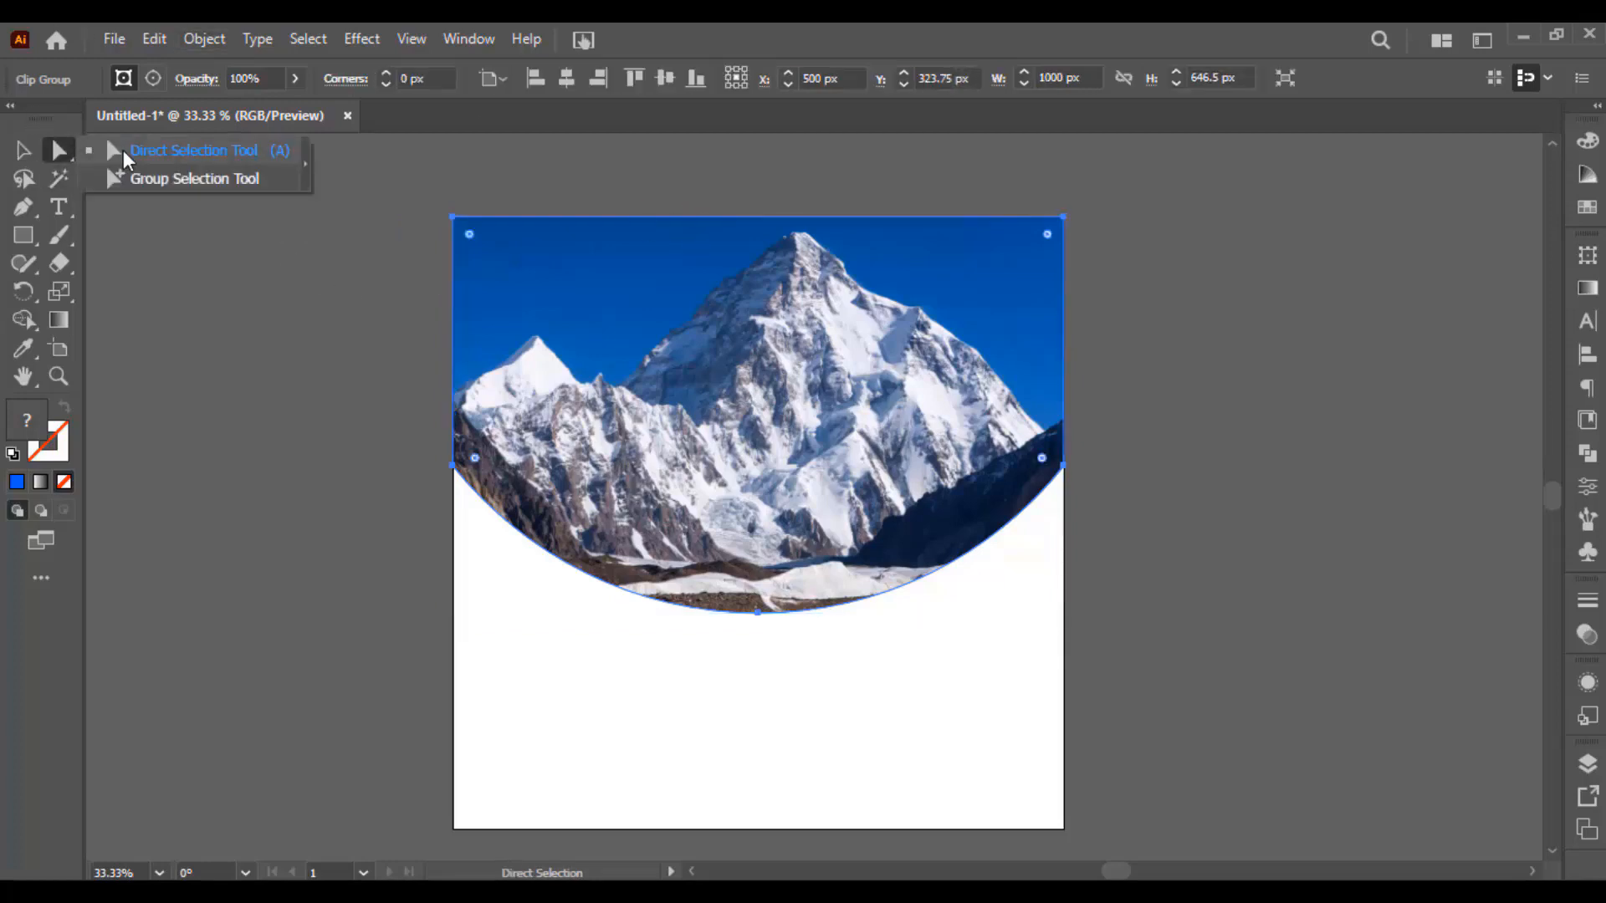
click(133, 153)
click(225, 275)
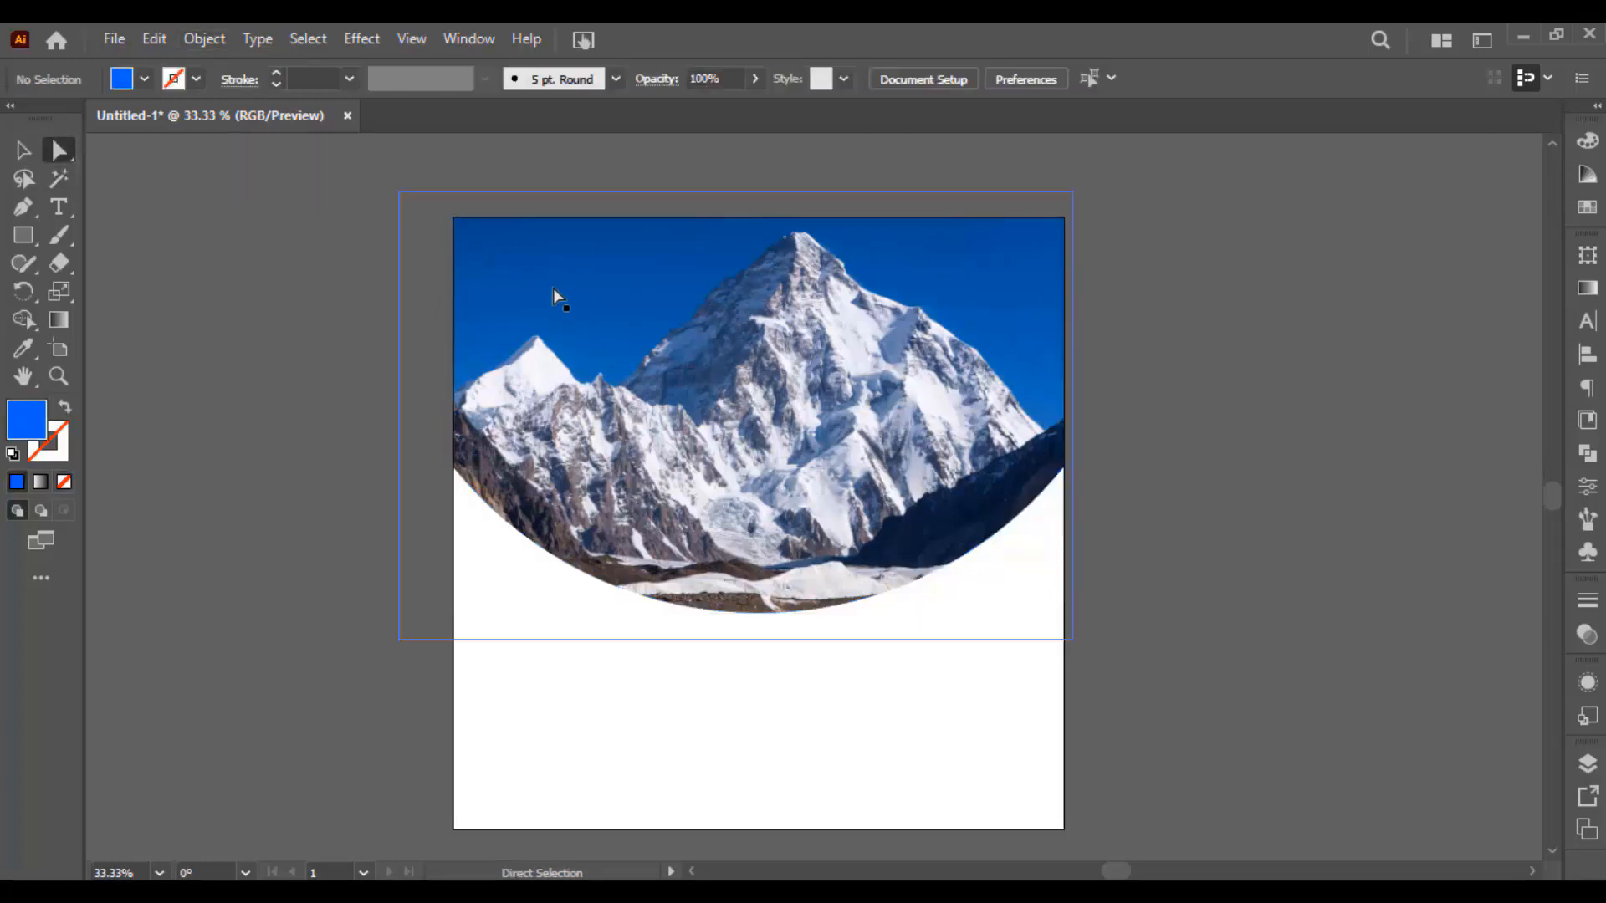
click(617, 299)
drag(654, 315, 696, 332)
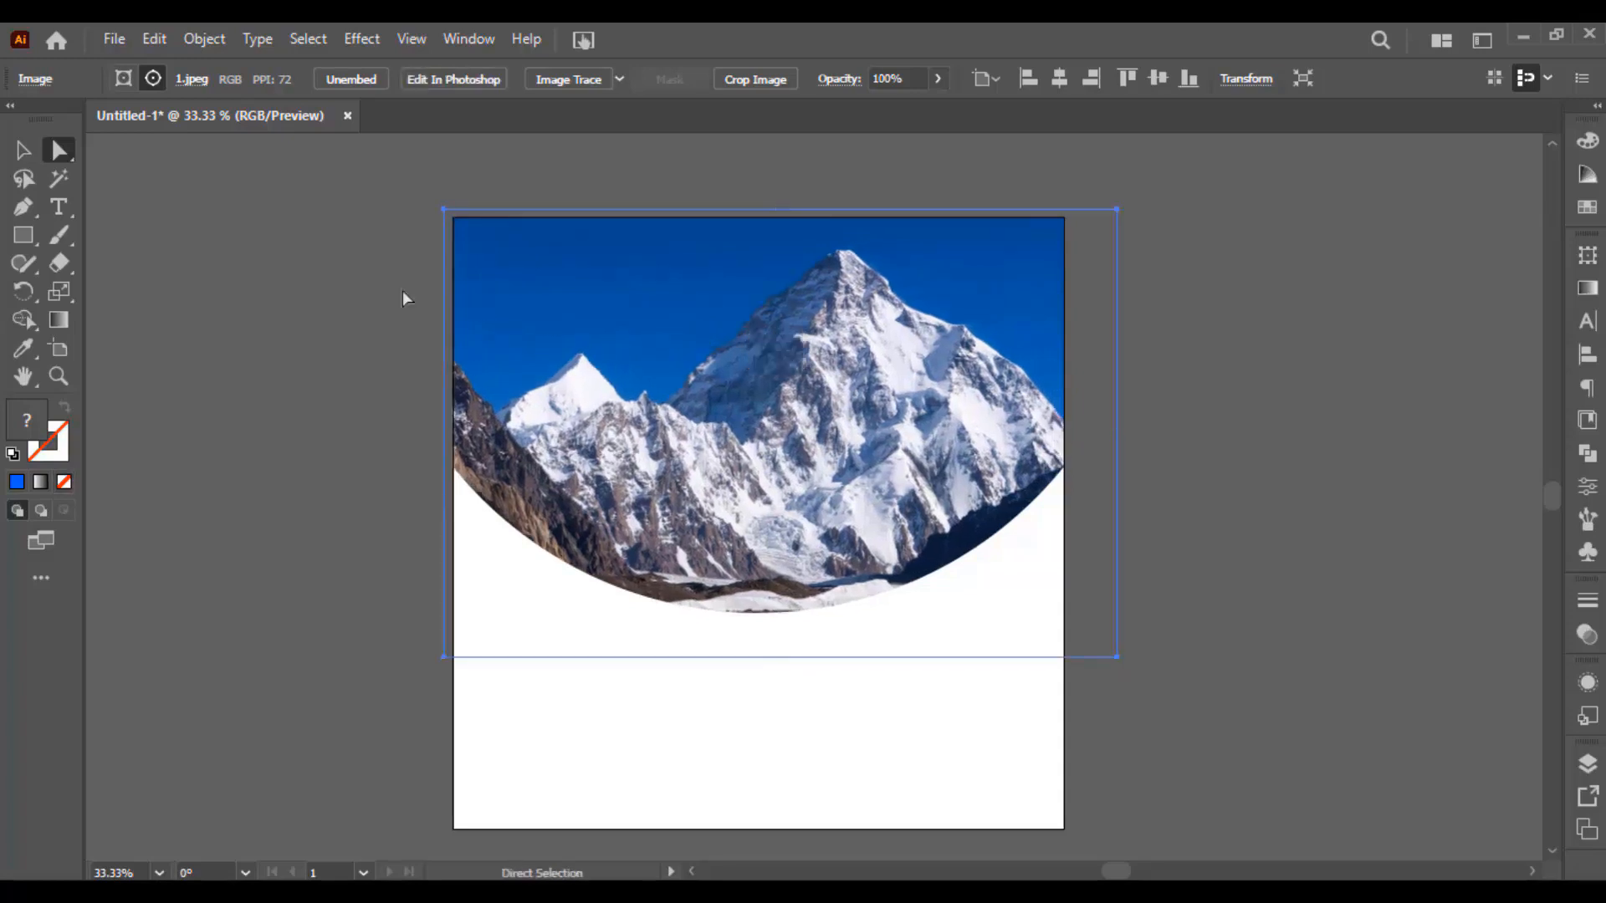
click(24, 150)
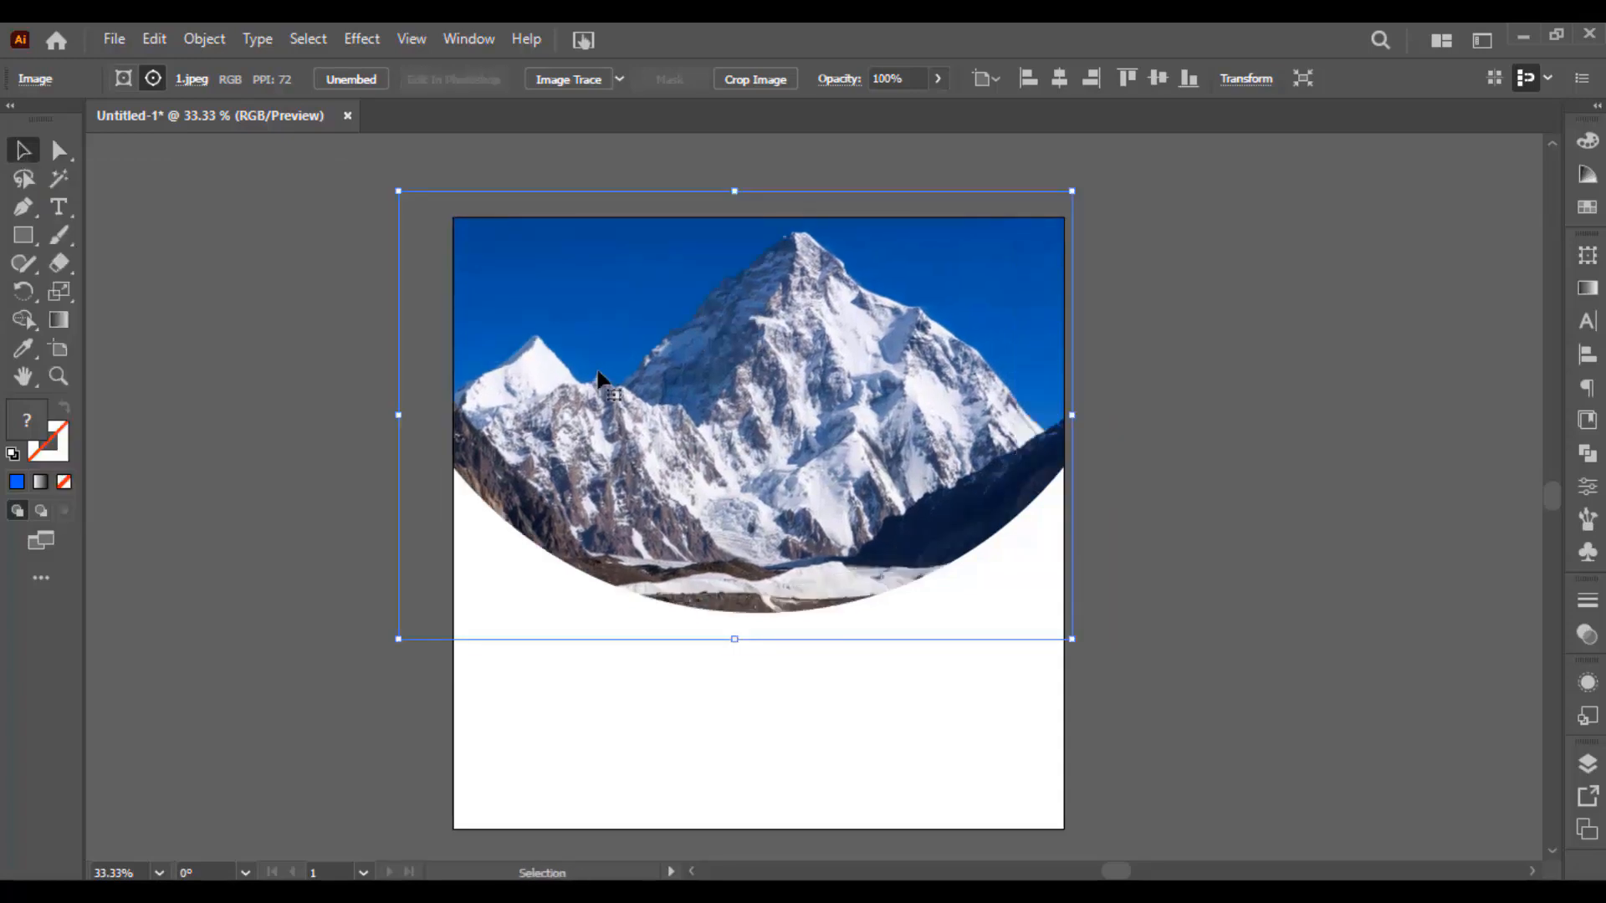
click(344, 322)
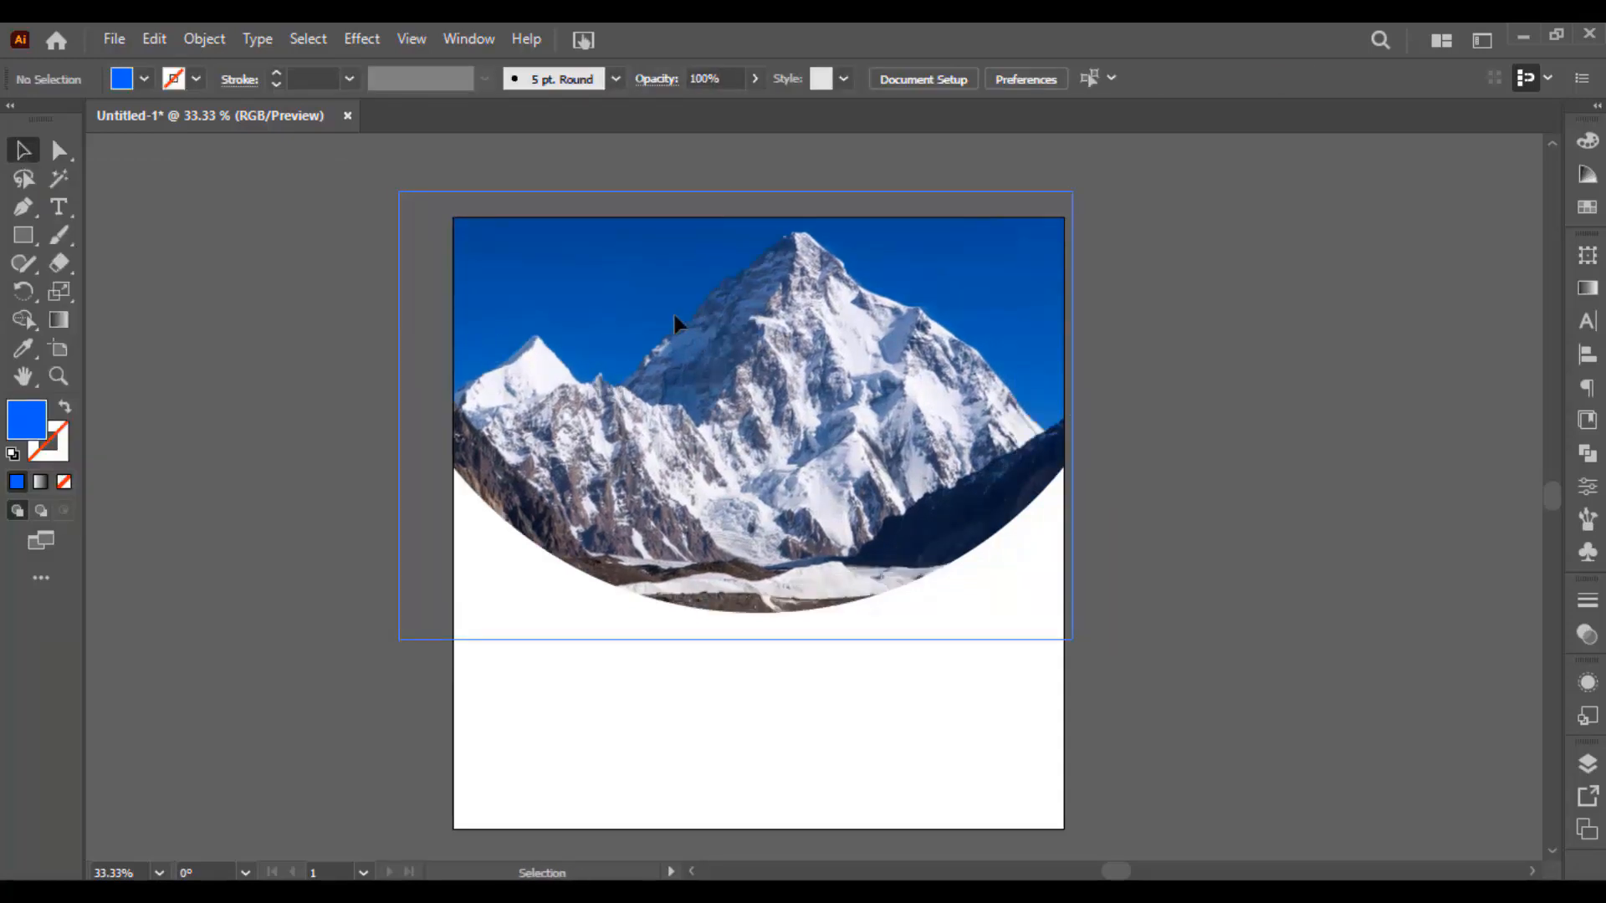
Step: Move the whole clip group past the artboard's left edge and return it to the artboard's top, centred horizontally
click(615, 303)
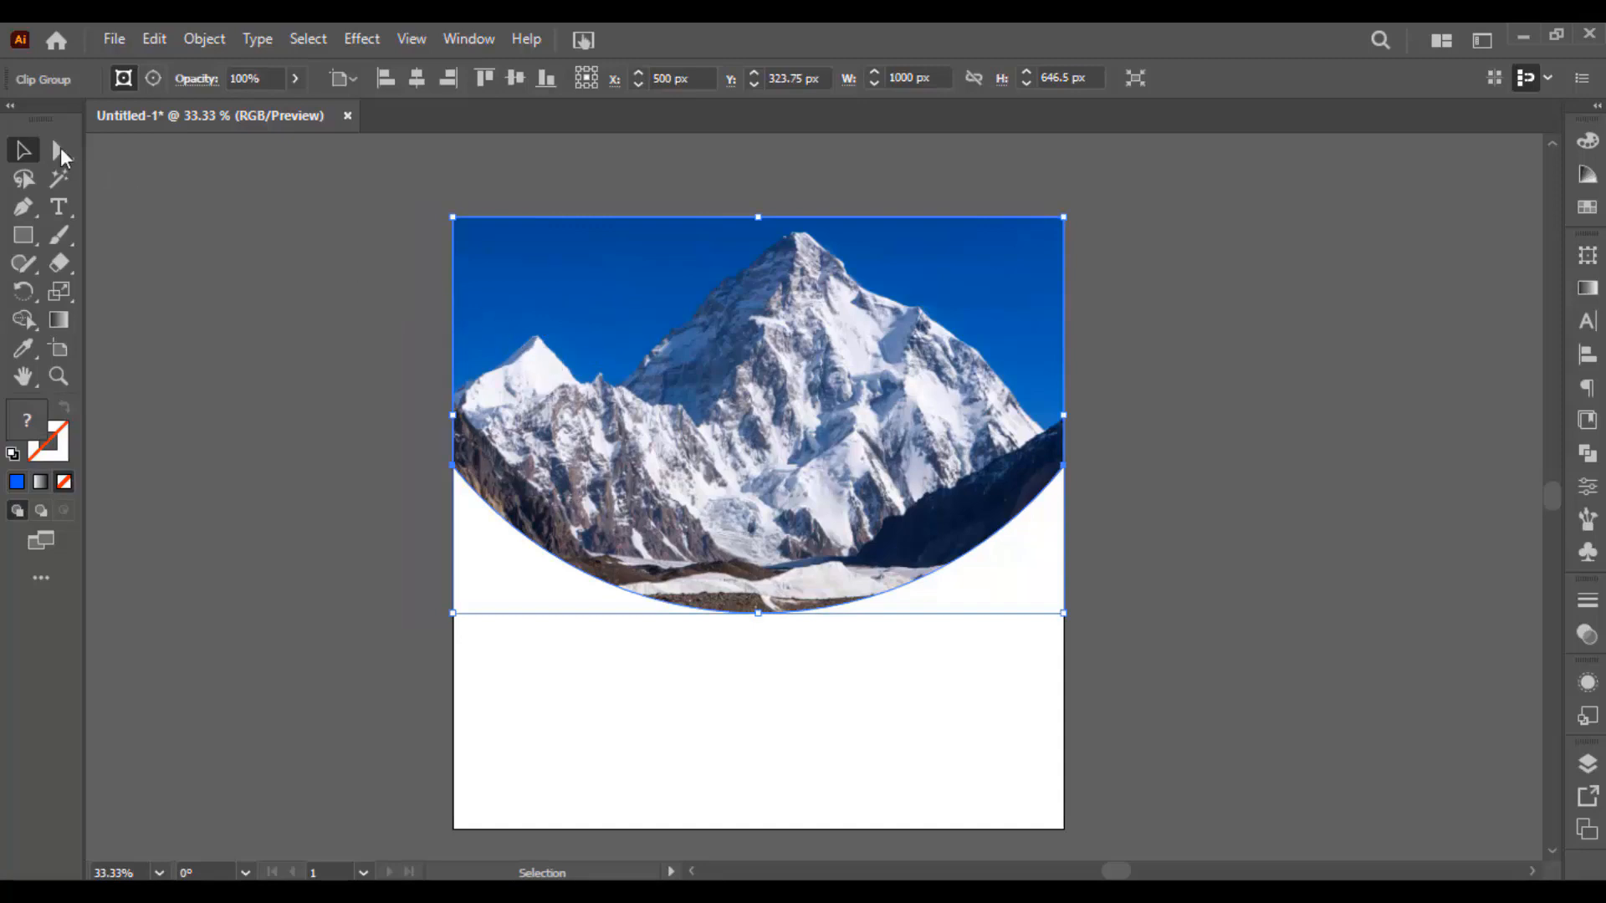
drag(722, 328, 742, 404)
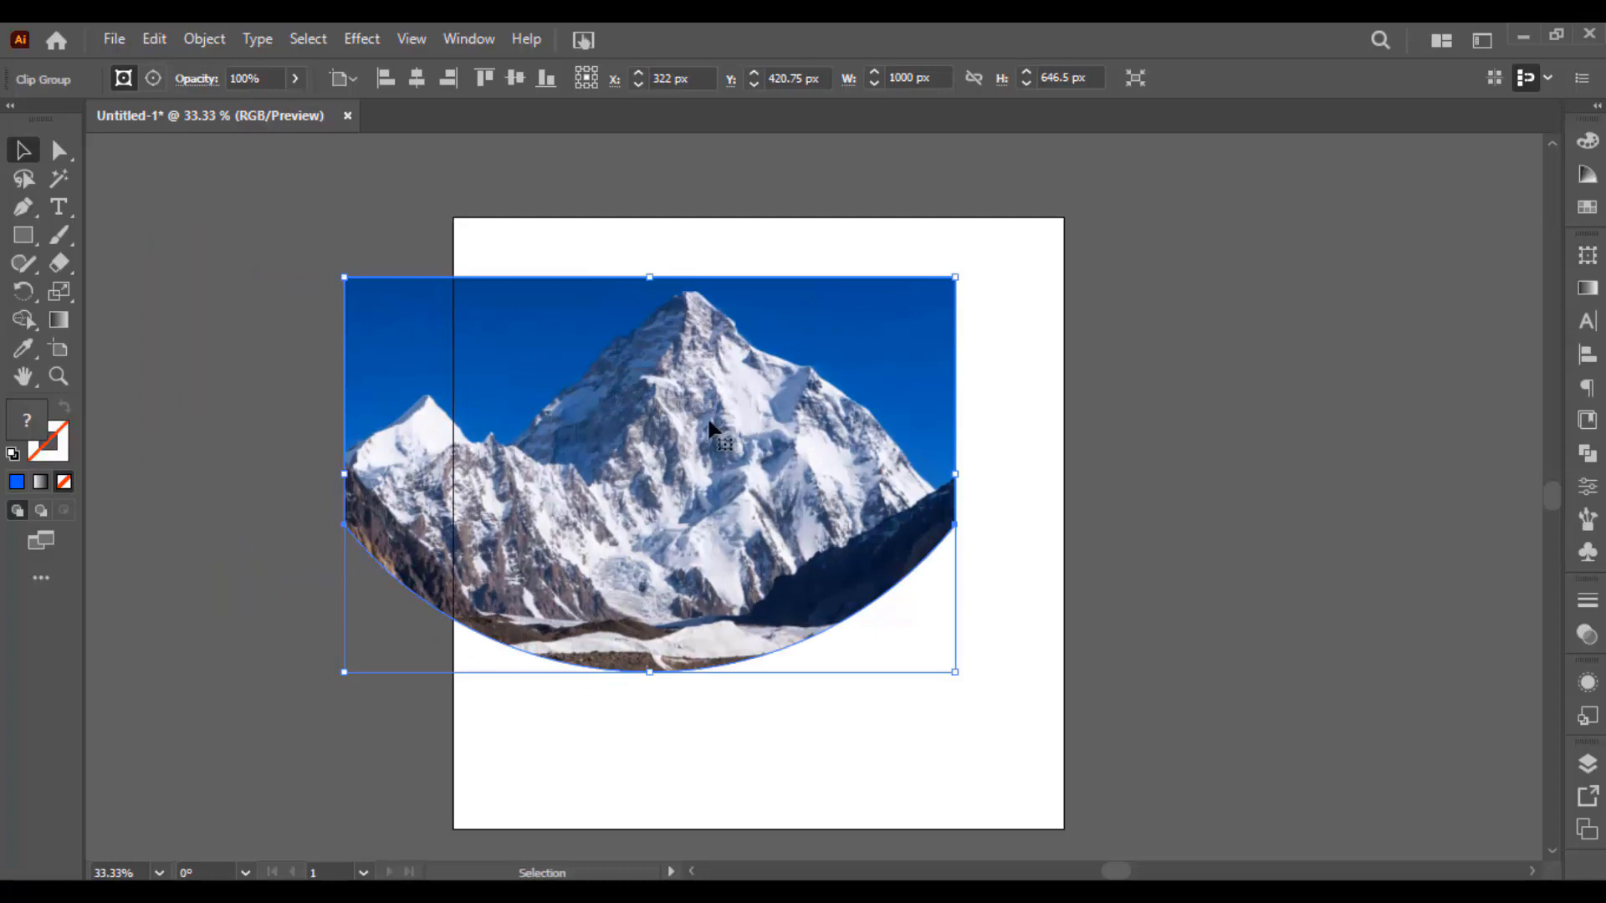
drag(693, 420, 747, 379)
scroll(492, 509, up, 1)
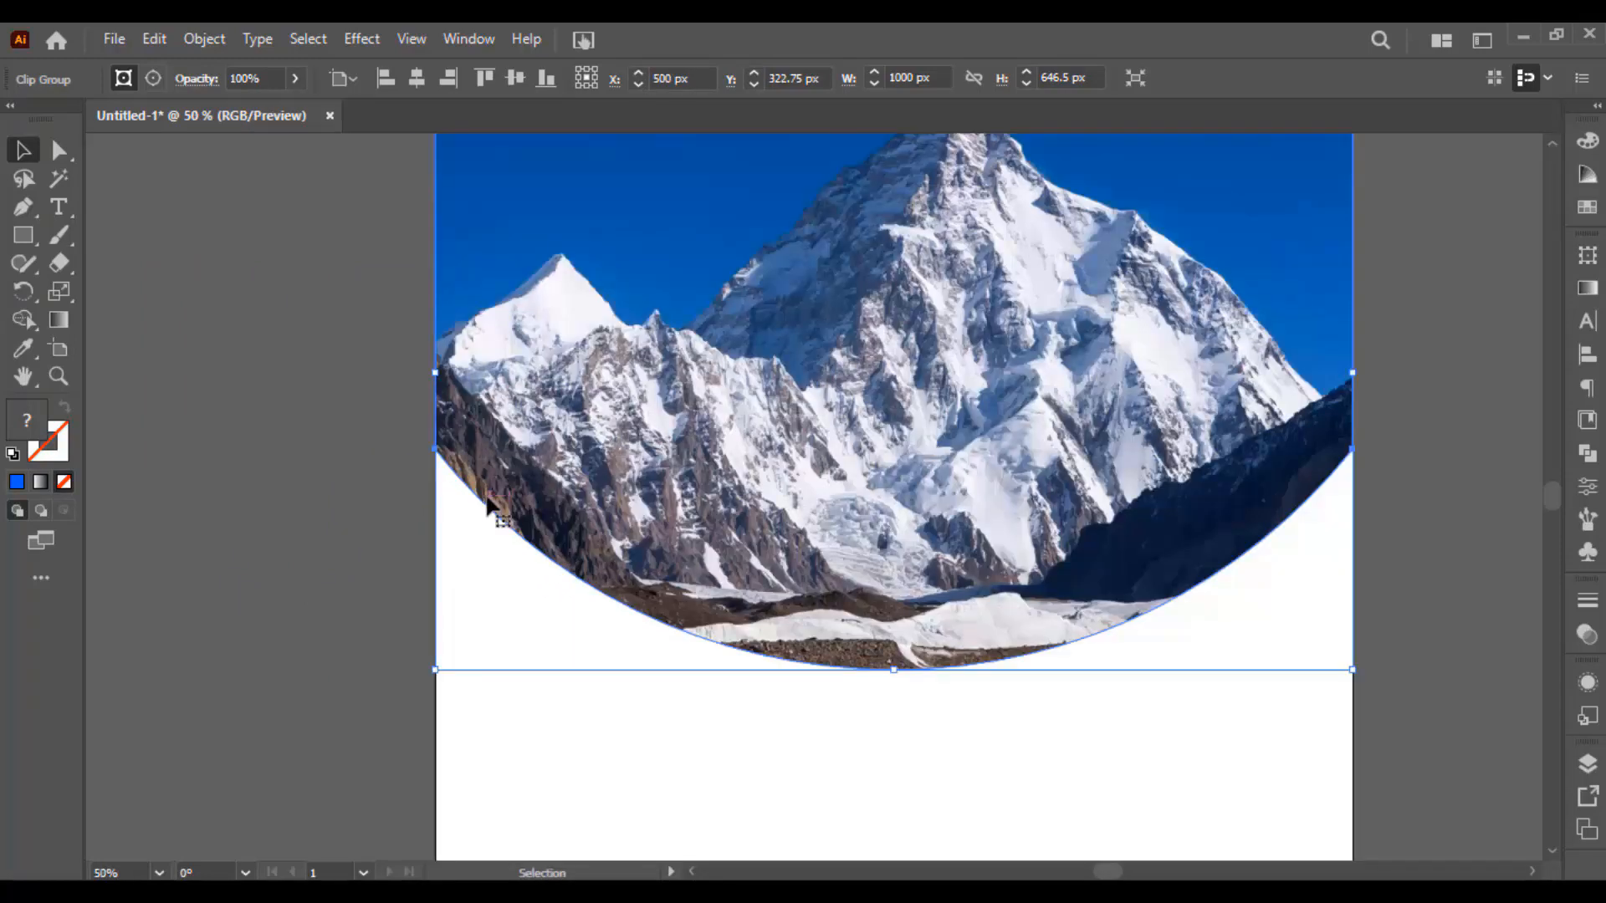
Step: Try rounding only the upper-left corner of the mountain photo's clipping mask, and undo it
scroll(490, 506, down, 1)
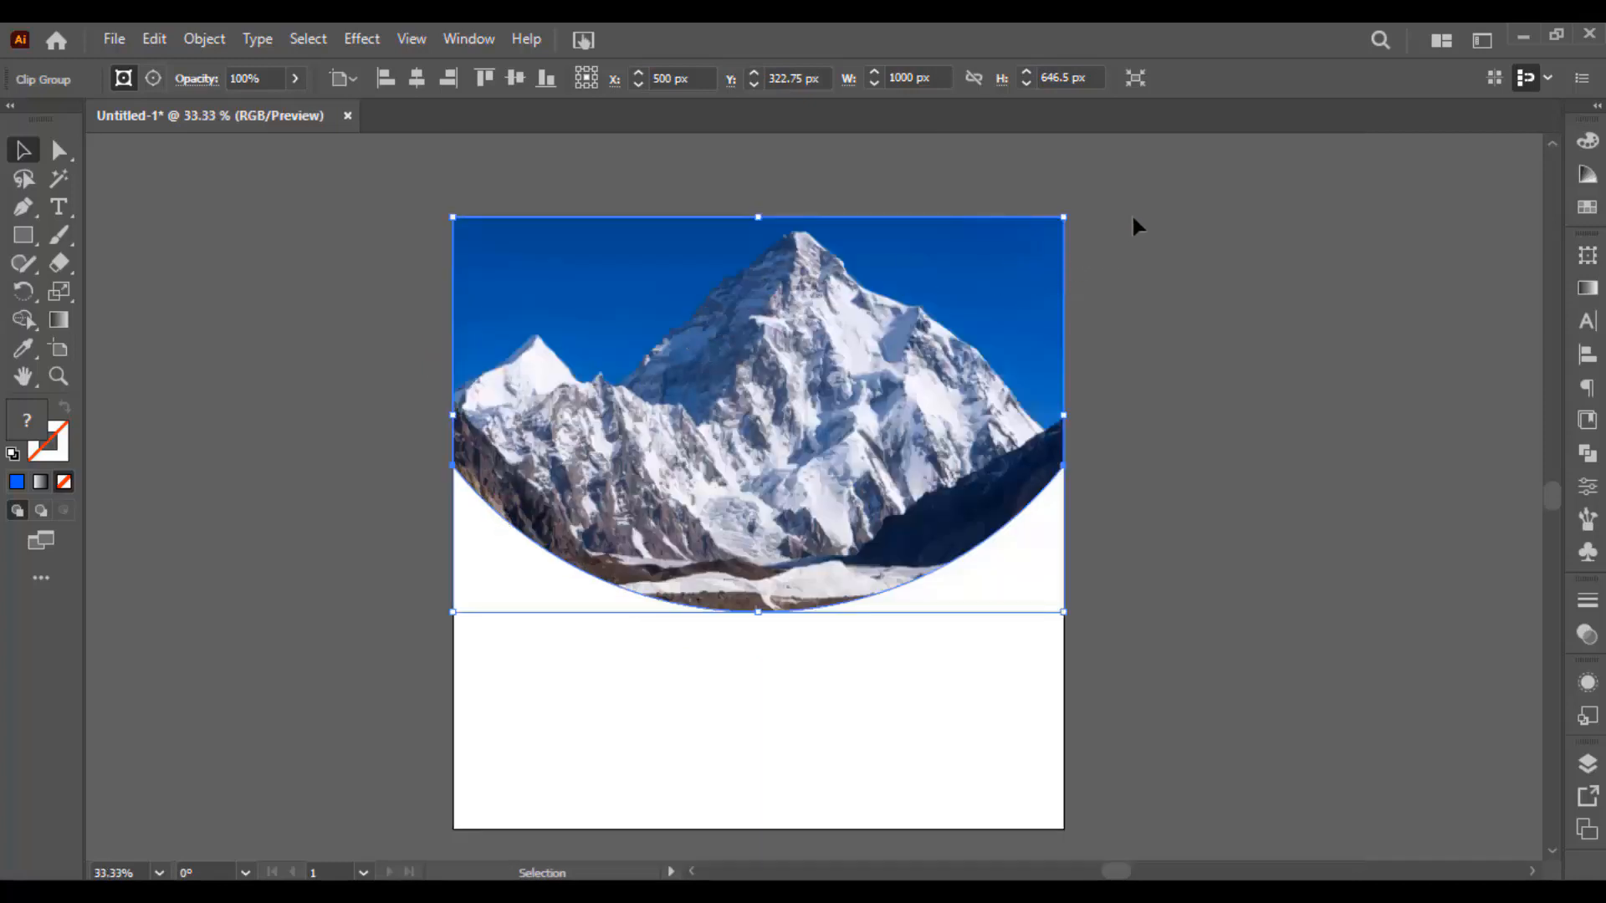
click(72, 154)
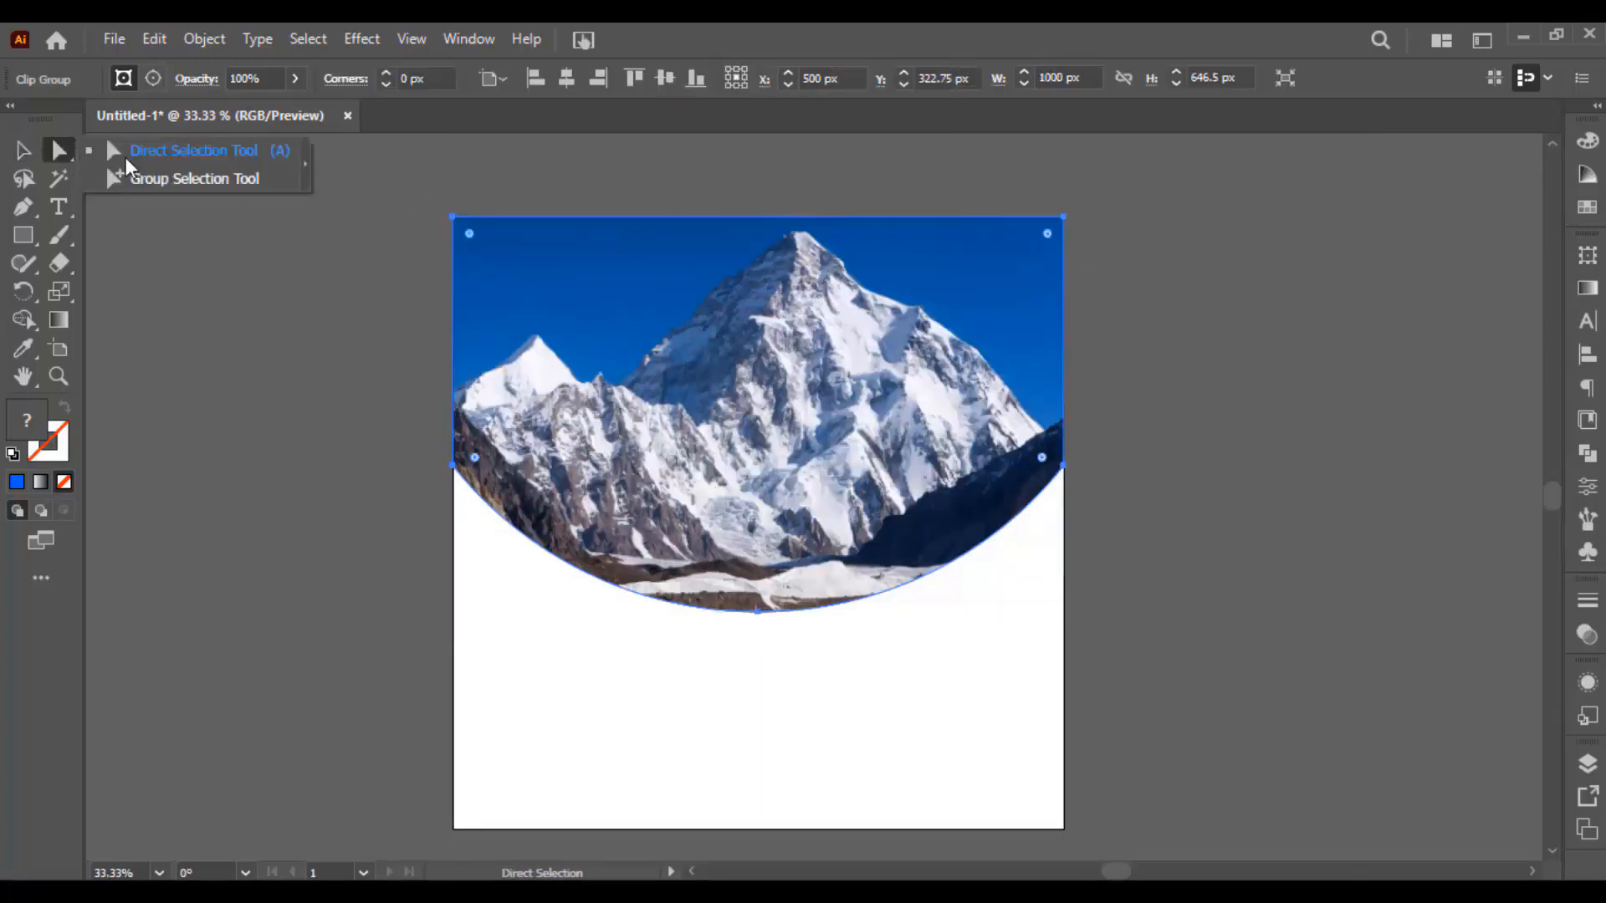
click(204, 159)
click(459, 218)
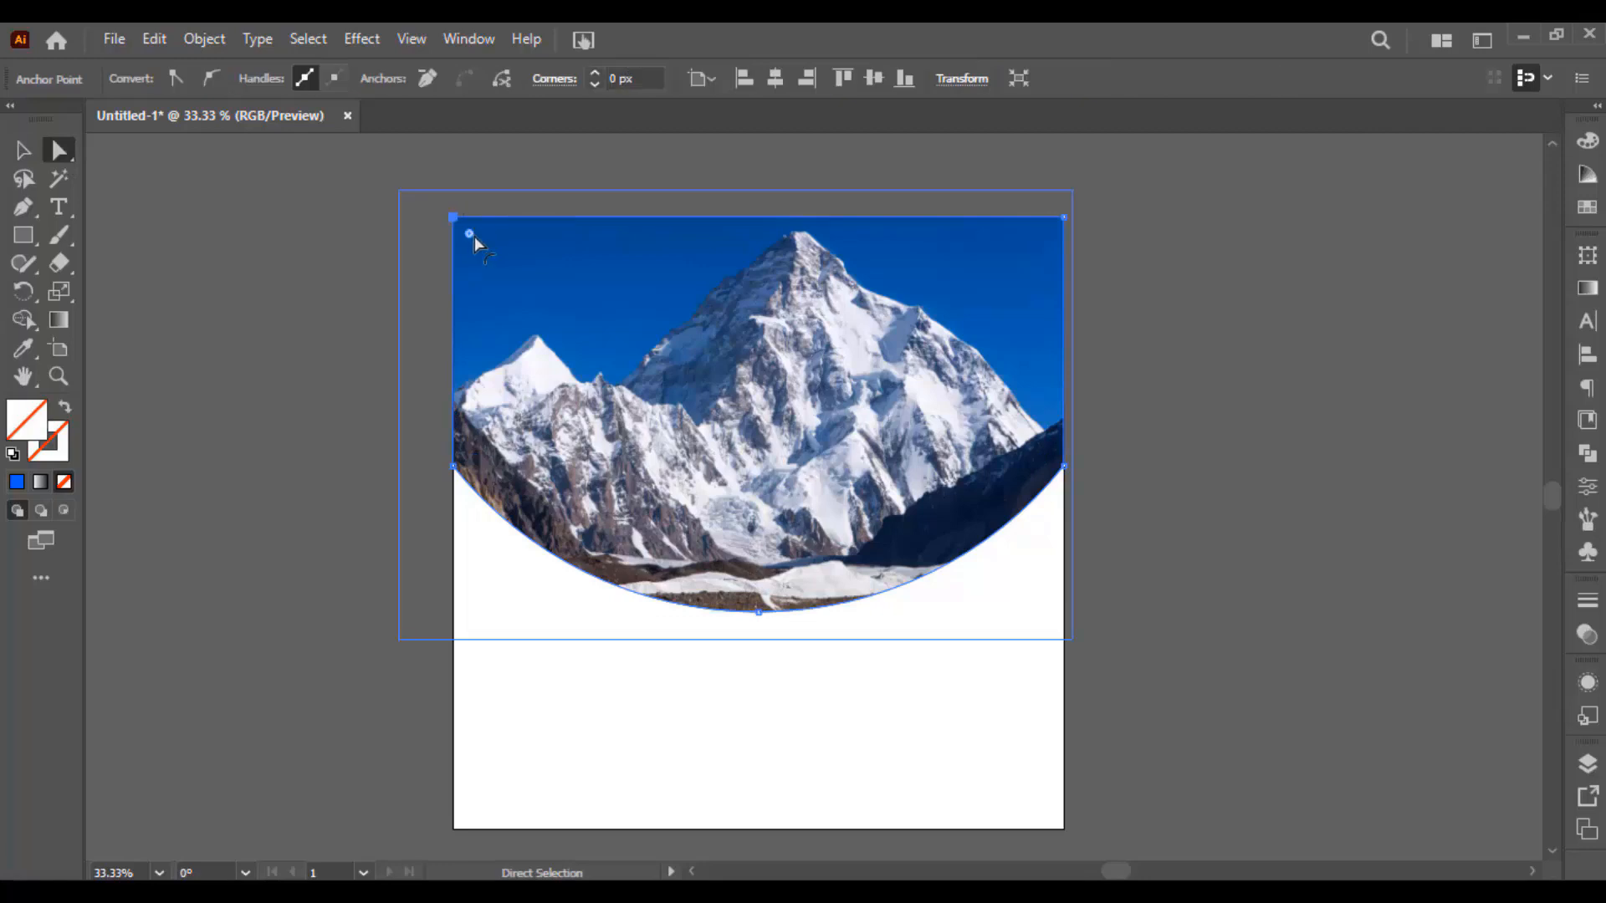
drag(470, 236, 557, 181)
click(559, 181)
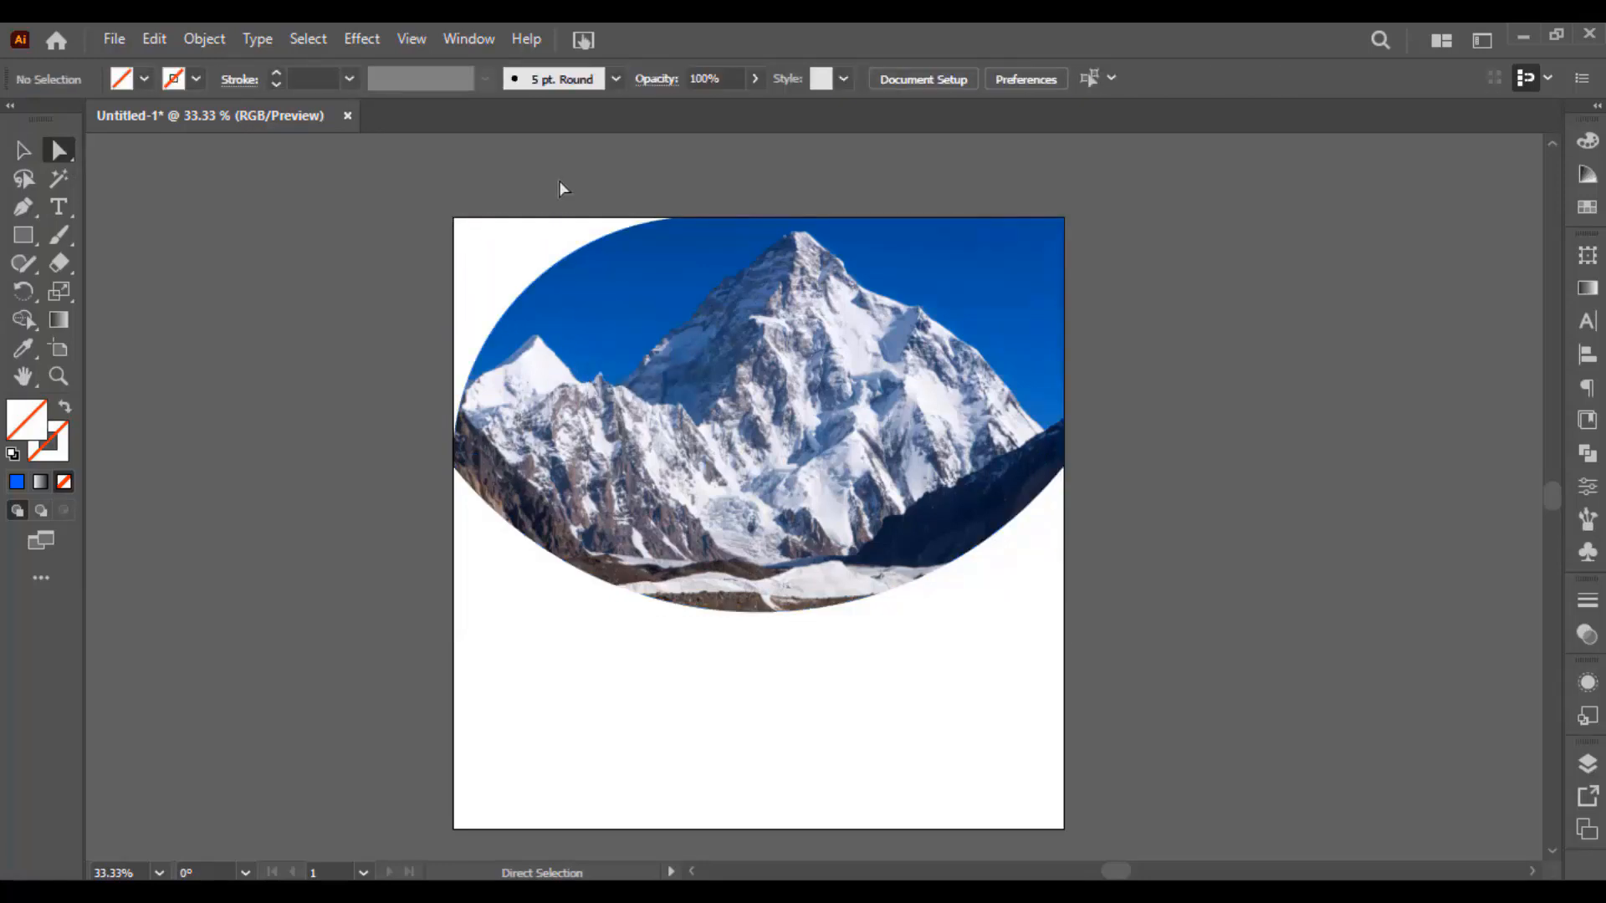
key(ctrl+z)
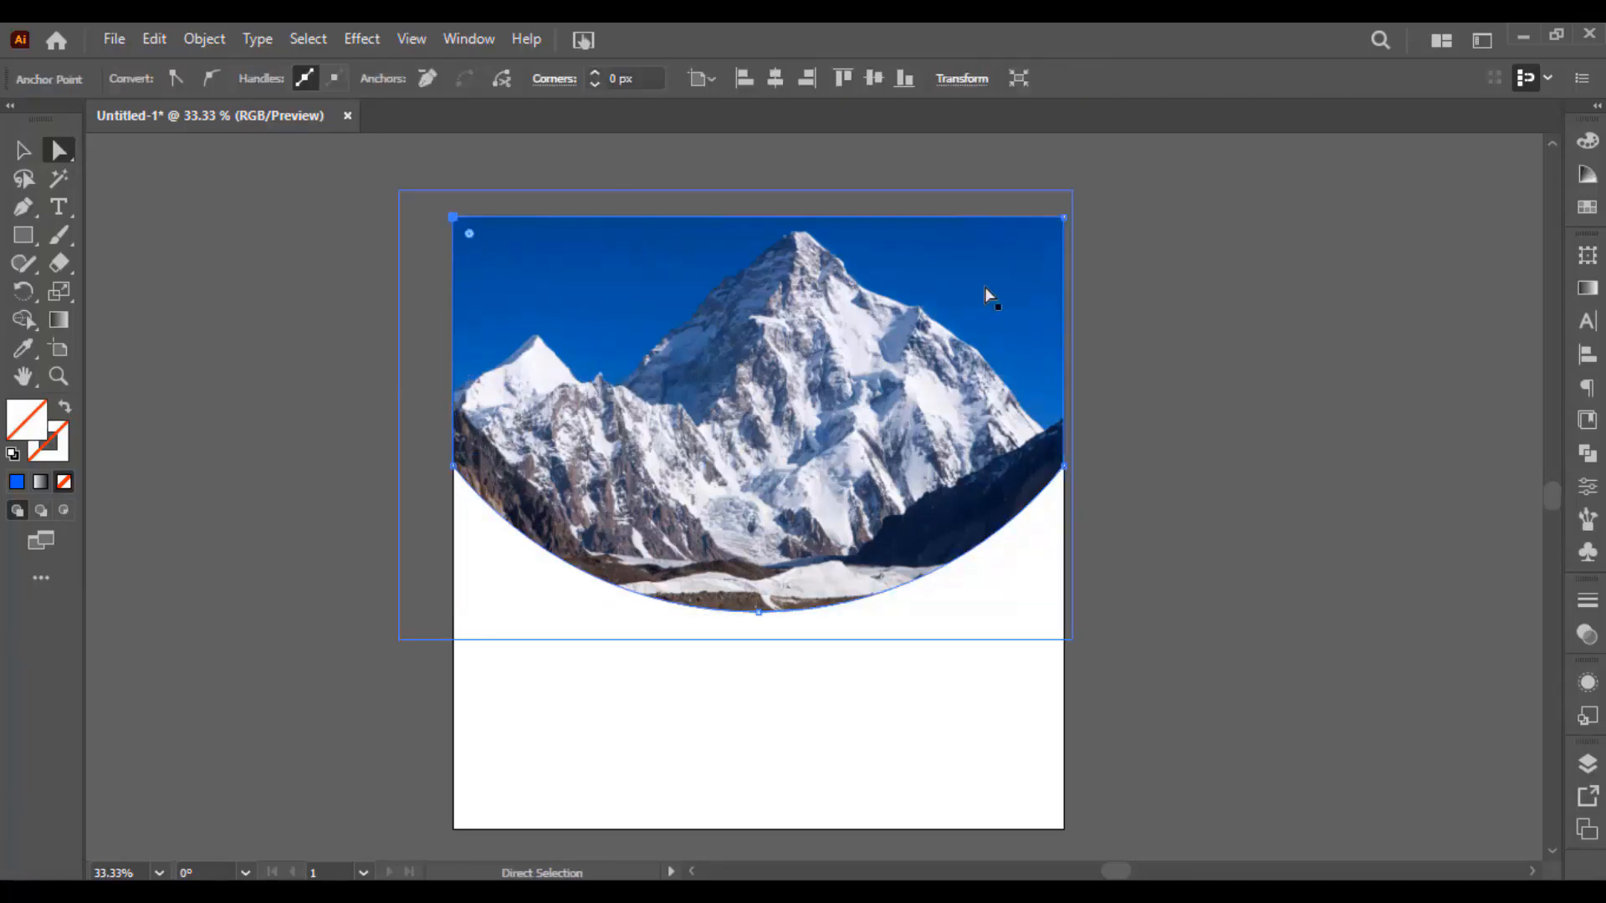
Step: Try rounding both upper corners of the mountain photo's clipping mask to the maximum radius, undo both changes and deselect
click(1064, 218)
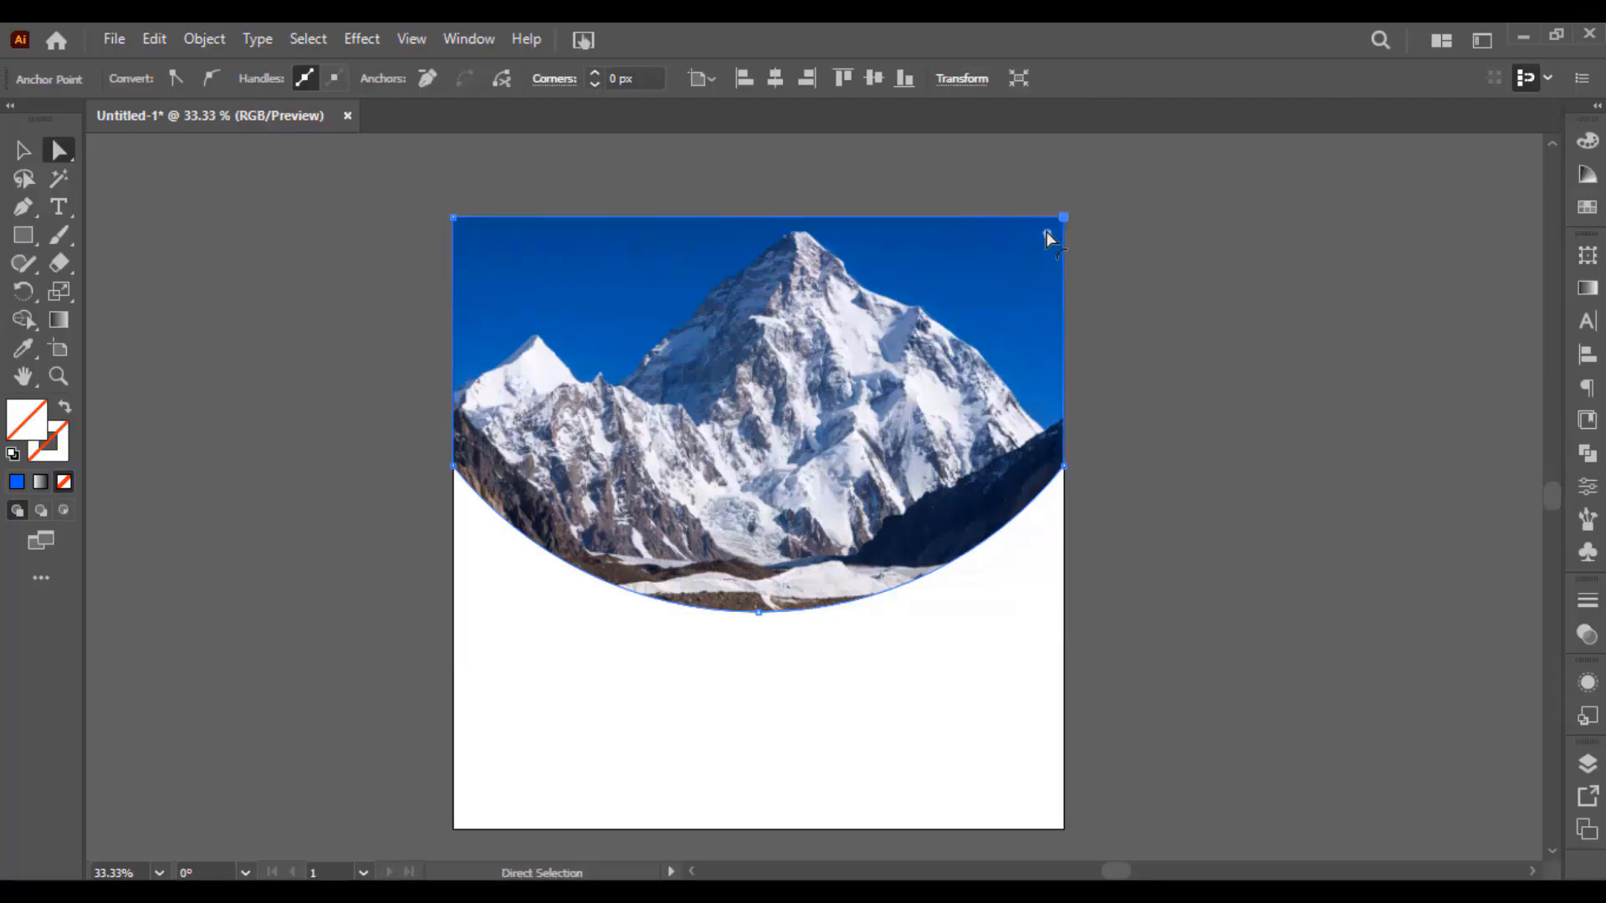
drag(1048, 239, 817, 521)
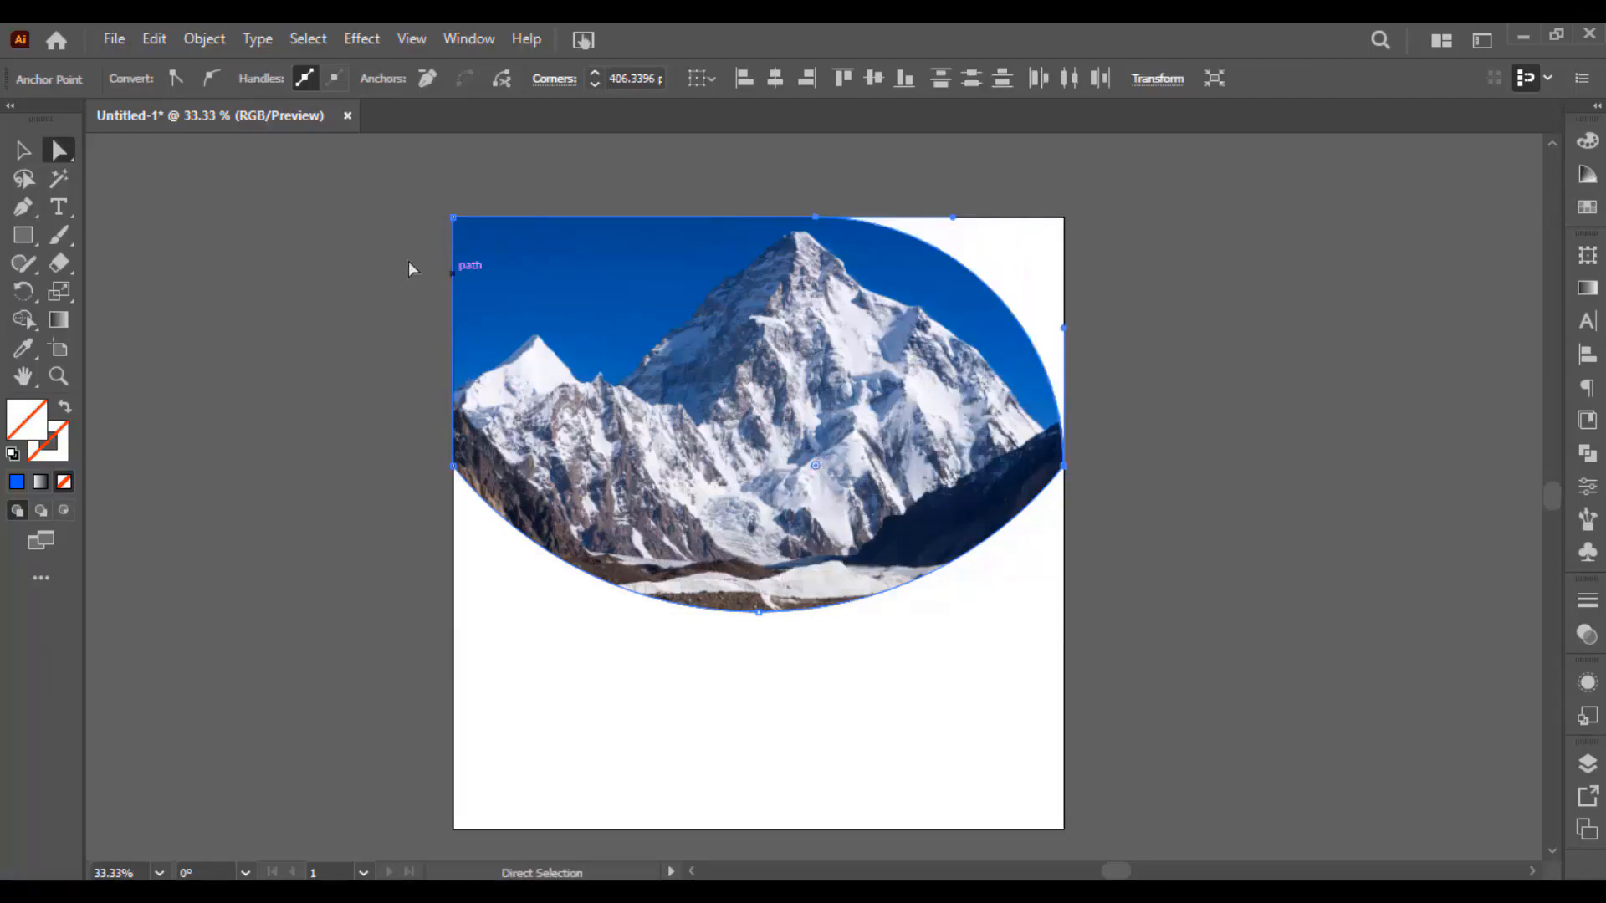
click(454, 218)
drag(469, 233, 762, 458)
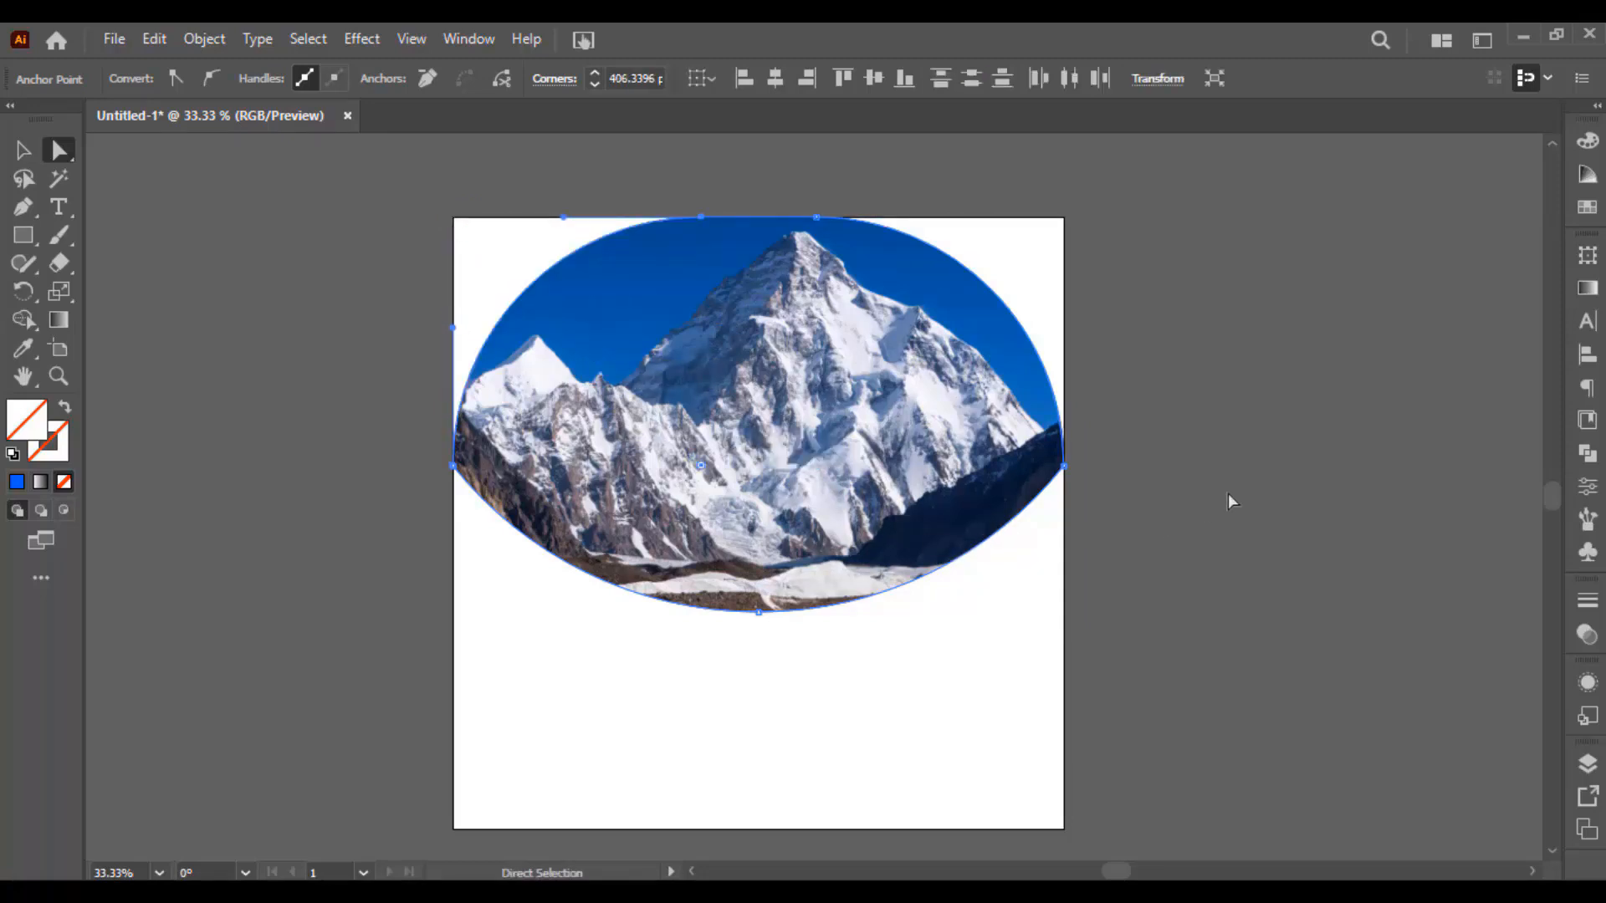
click(1229, 492)
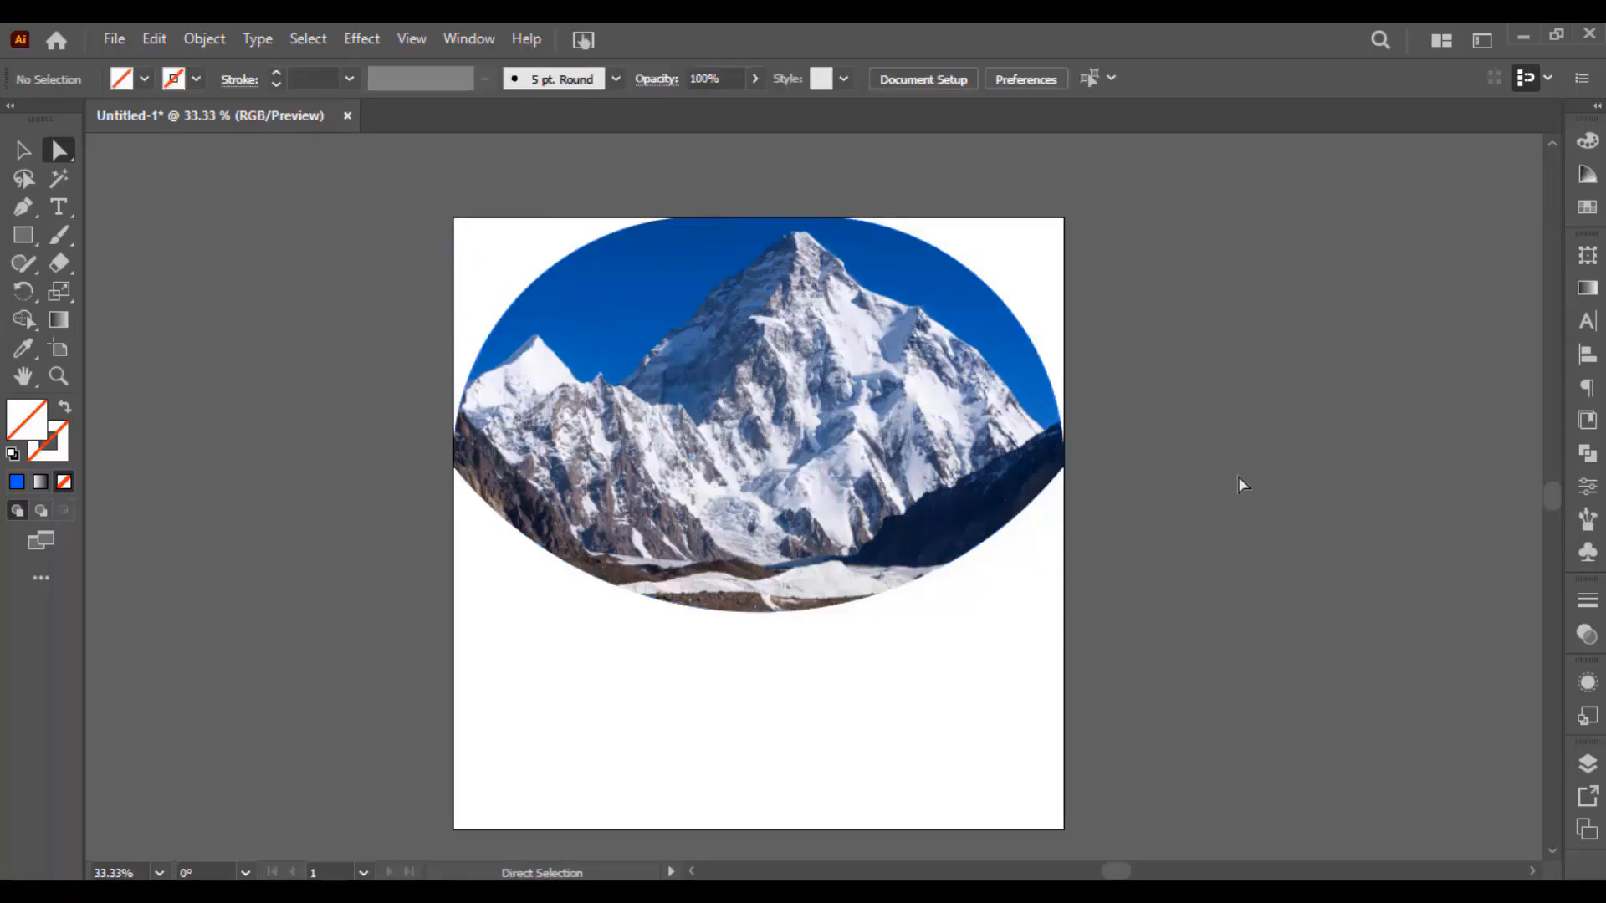
key(ctrl+z)
key(ctrl+z)
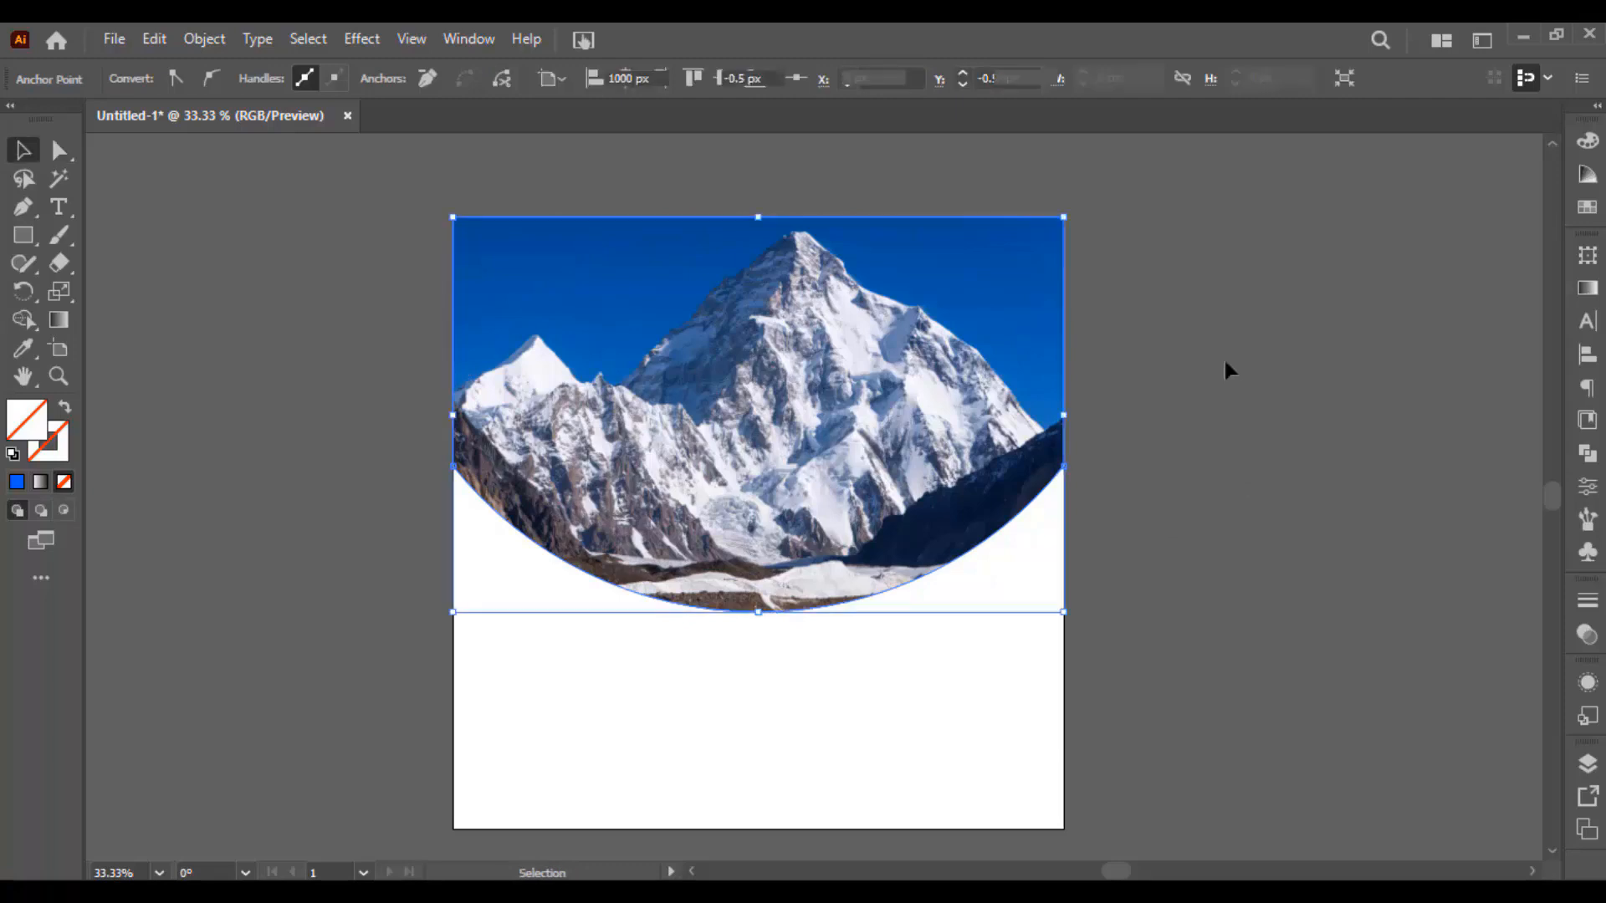
click(1222, 356)
Step: Duplicate the mountain artboard beside the original and delete the clip group from the copy
click(957, 303)
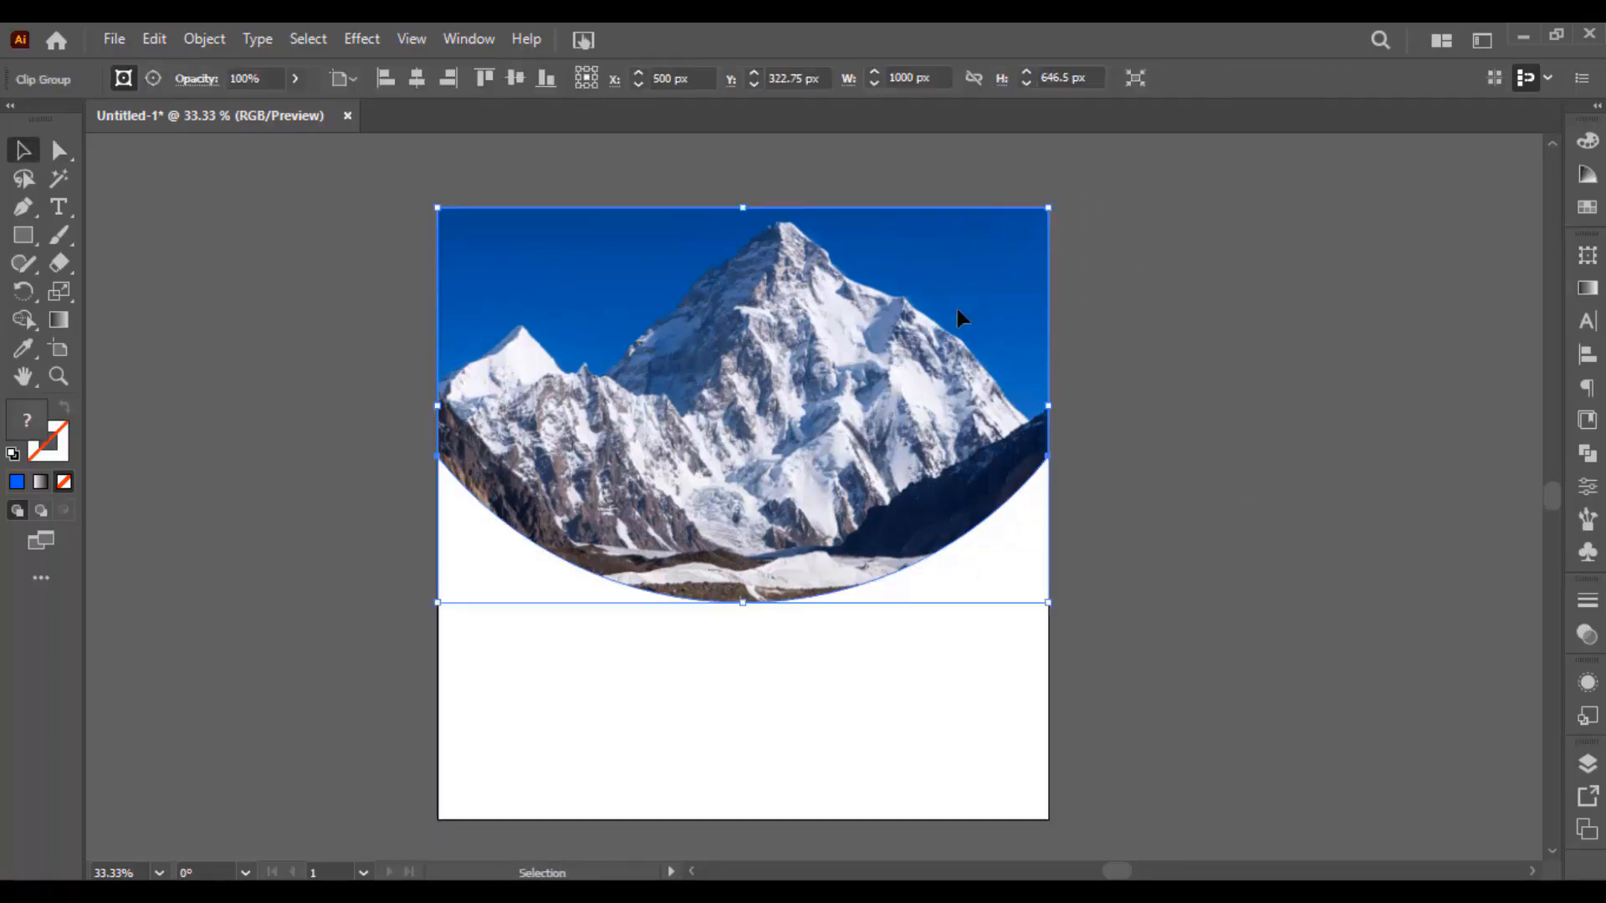
key(space)
drag(918, 387, 677, 371)
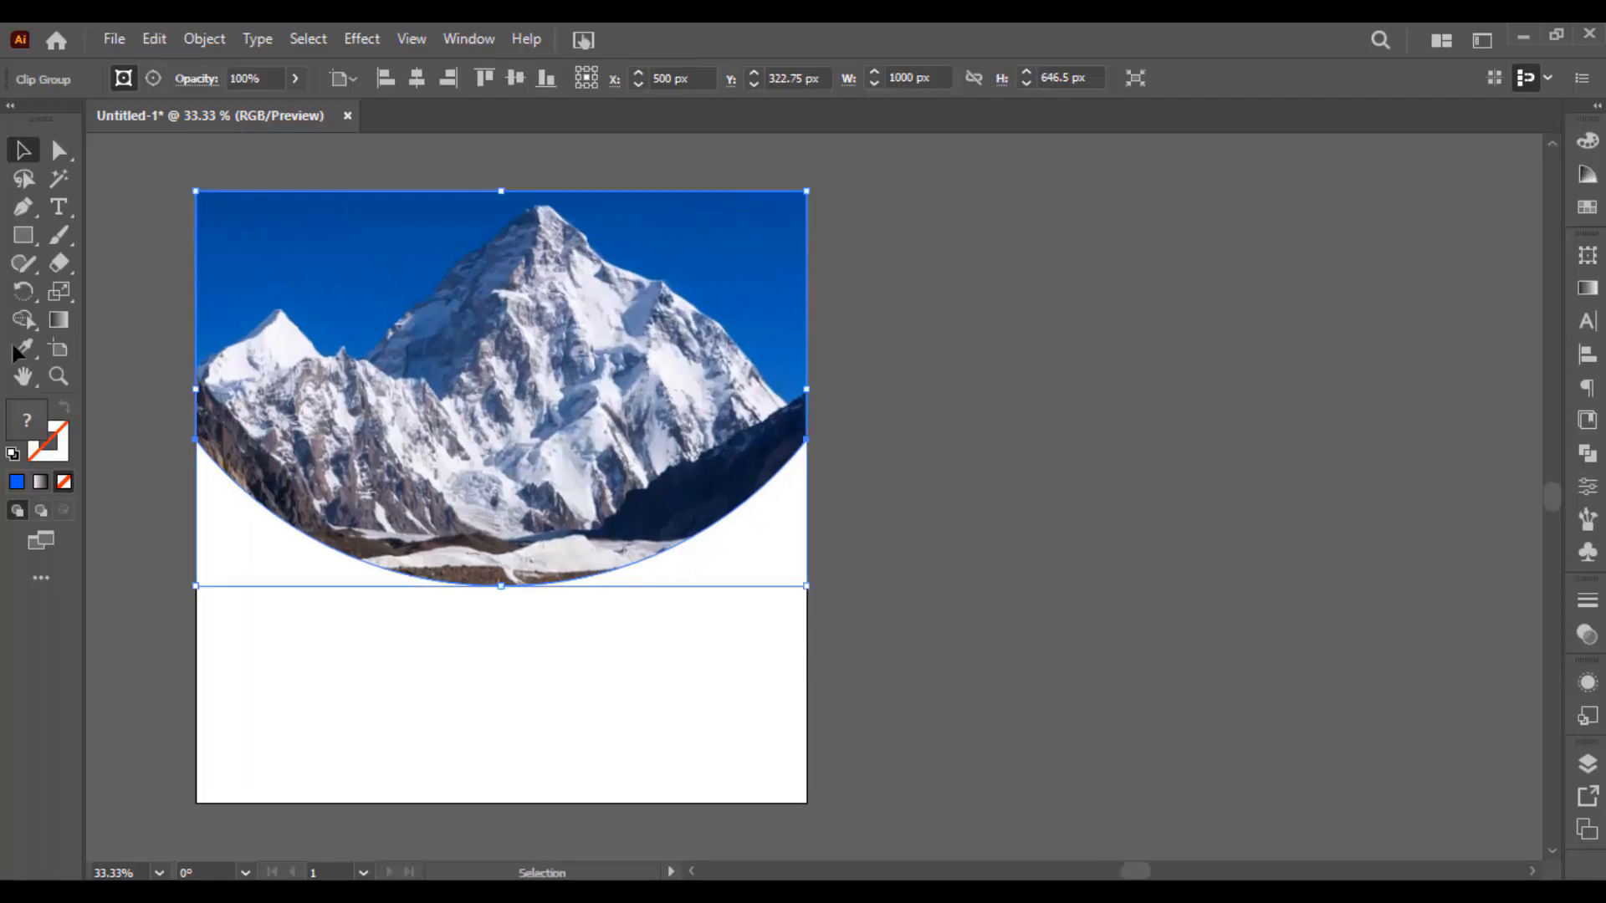
click(59, 349)
drag(561, 361, 1213, 361)
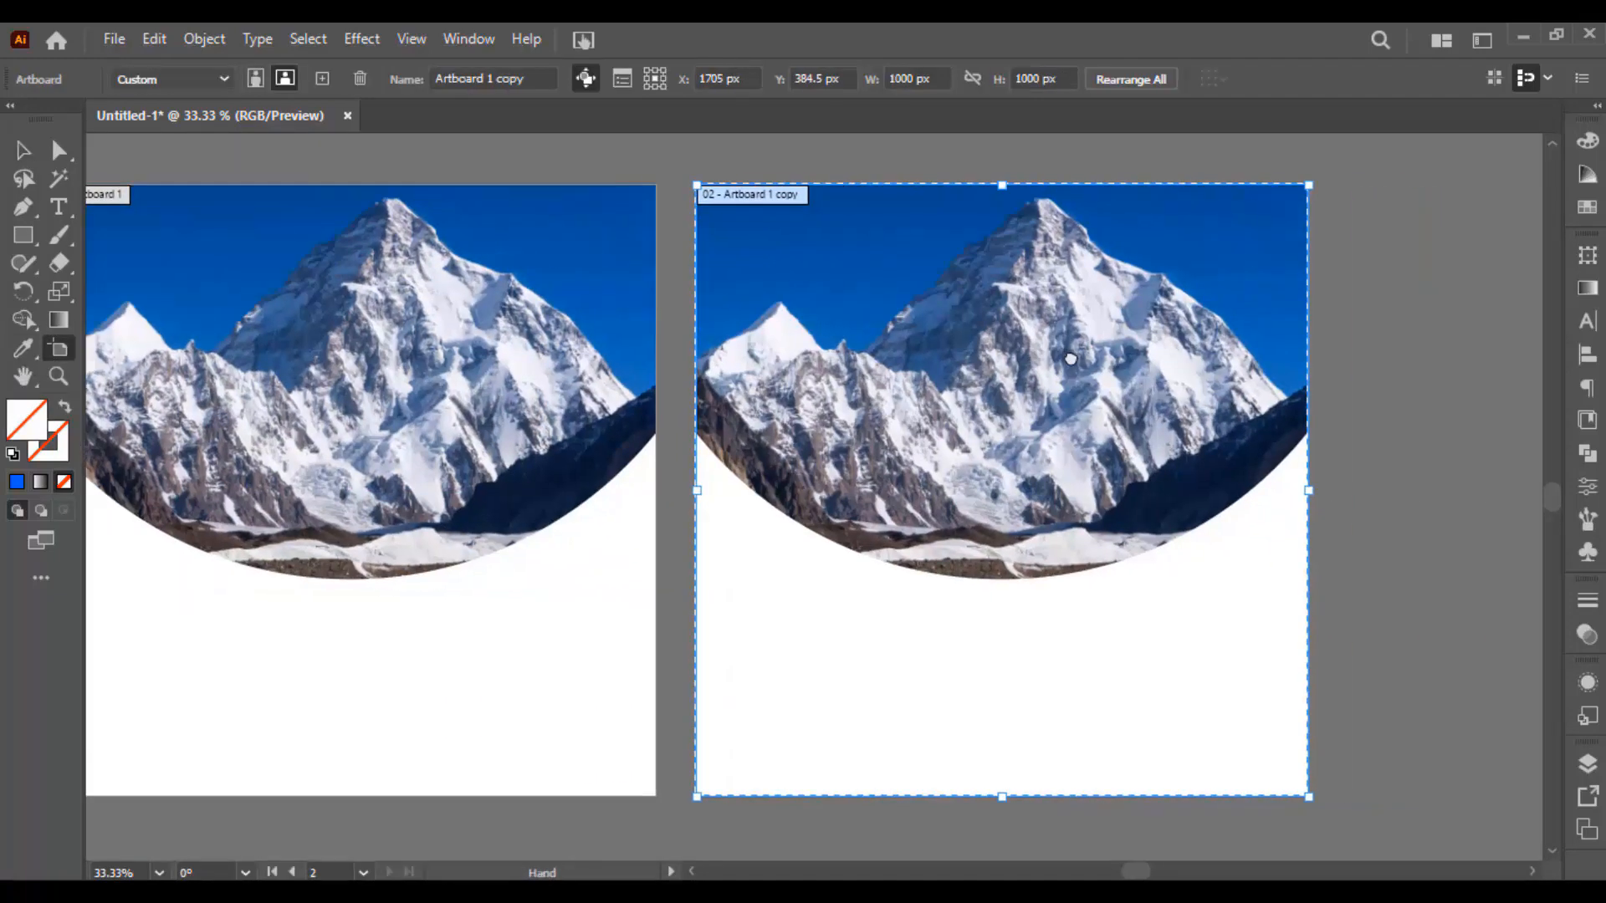
key(v)
drag(1159, 494, 1157, 489)
key(Delete)
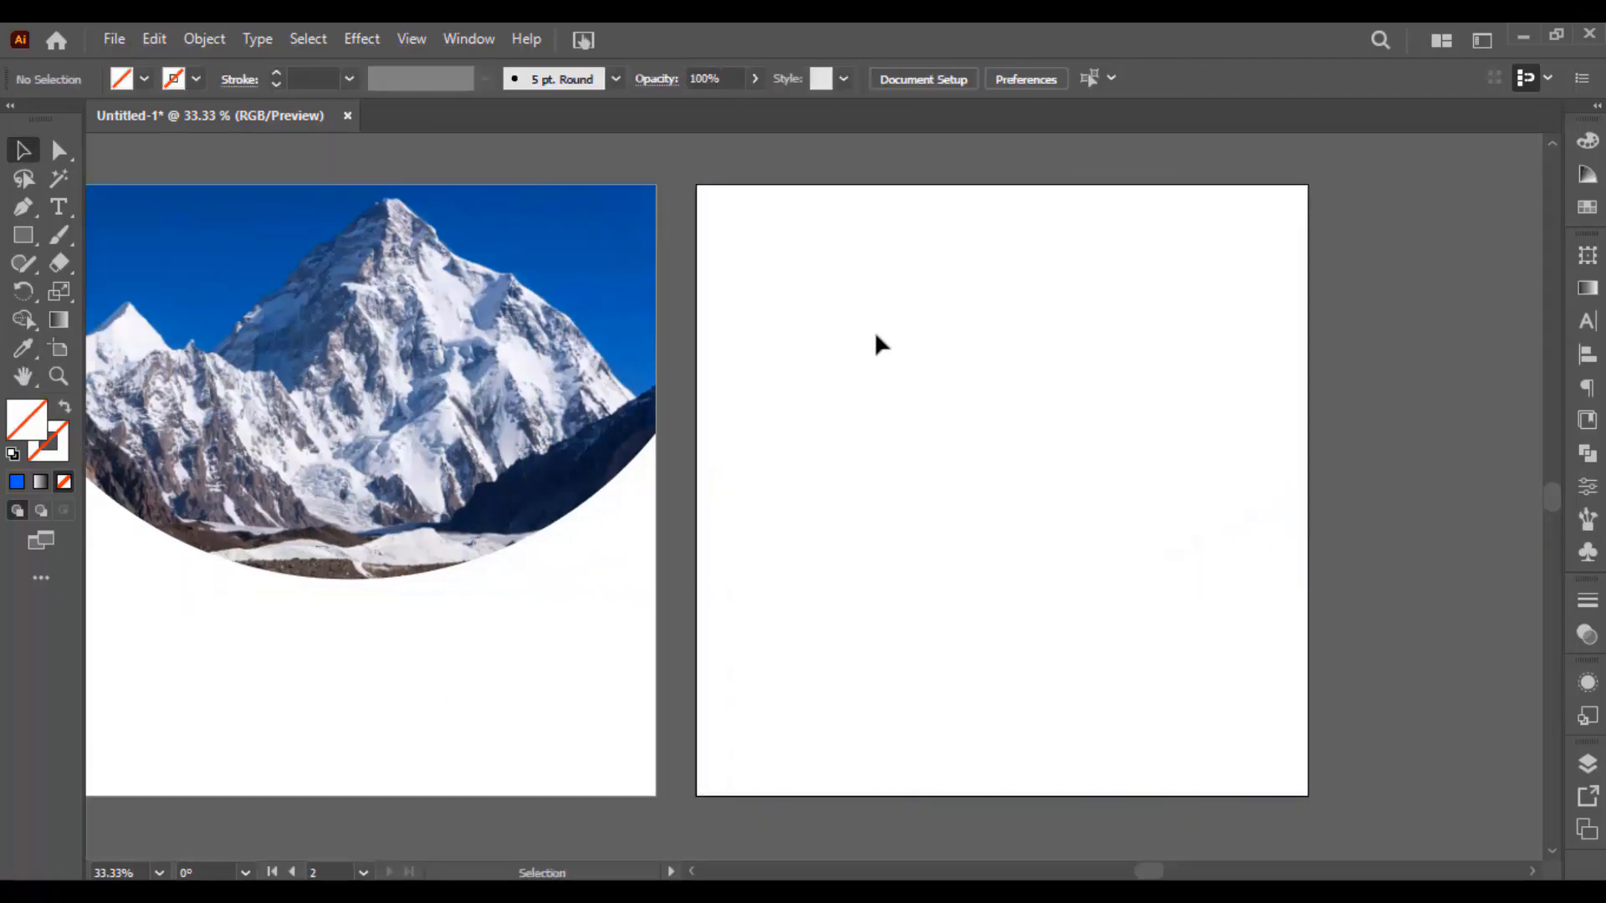
Step: Draw a rectangle covering the whole second artboard and fill it with orange #FFB600
key(m)
drag(696, 184, 1308, 795)
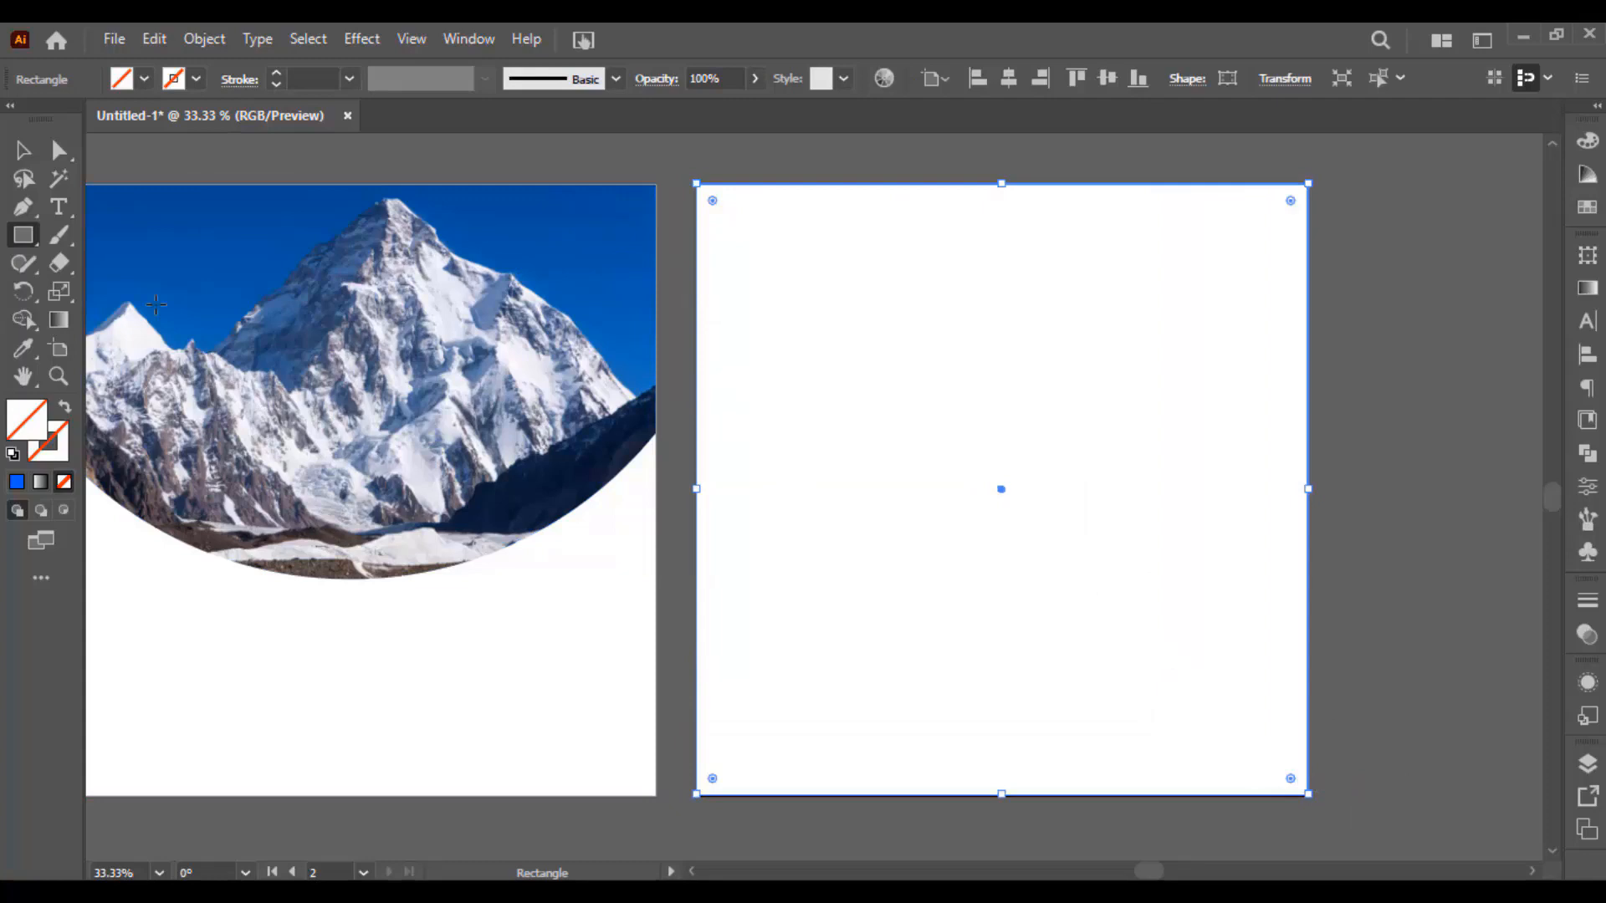
double_click(27, 418)
click(993, 502)
drag(992, 501, 985, 595)
text(ffb600)
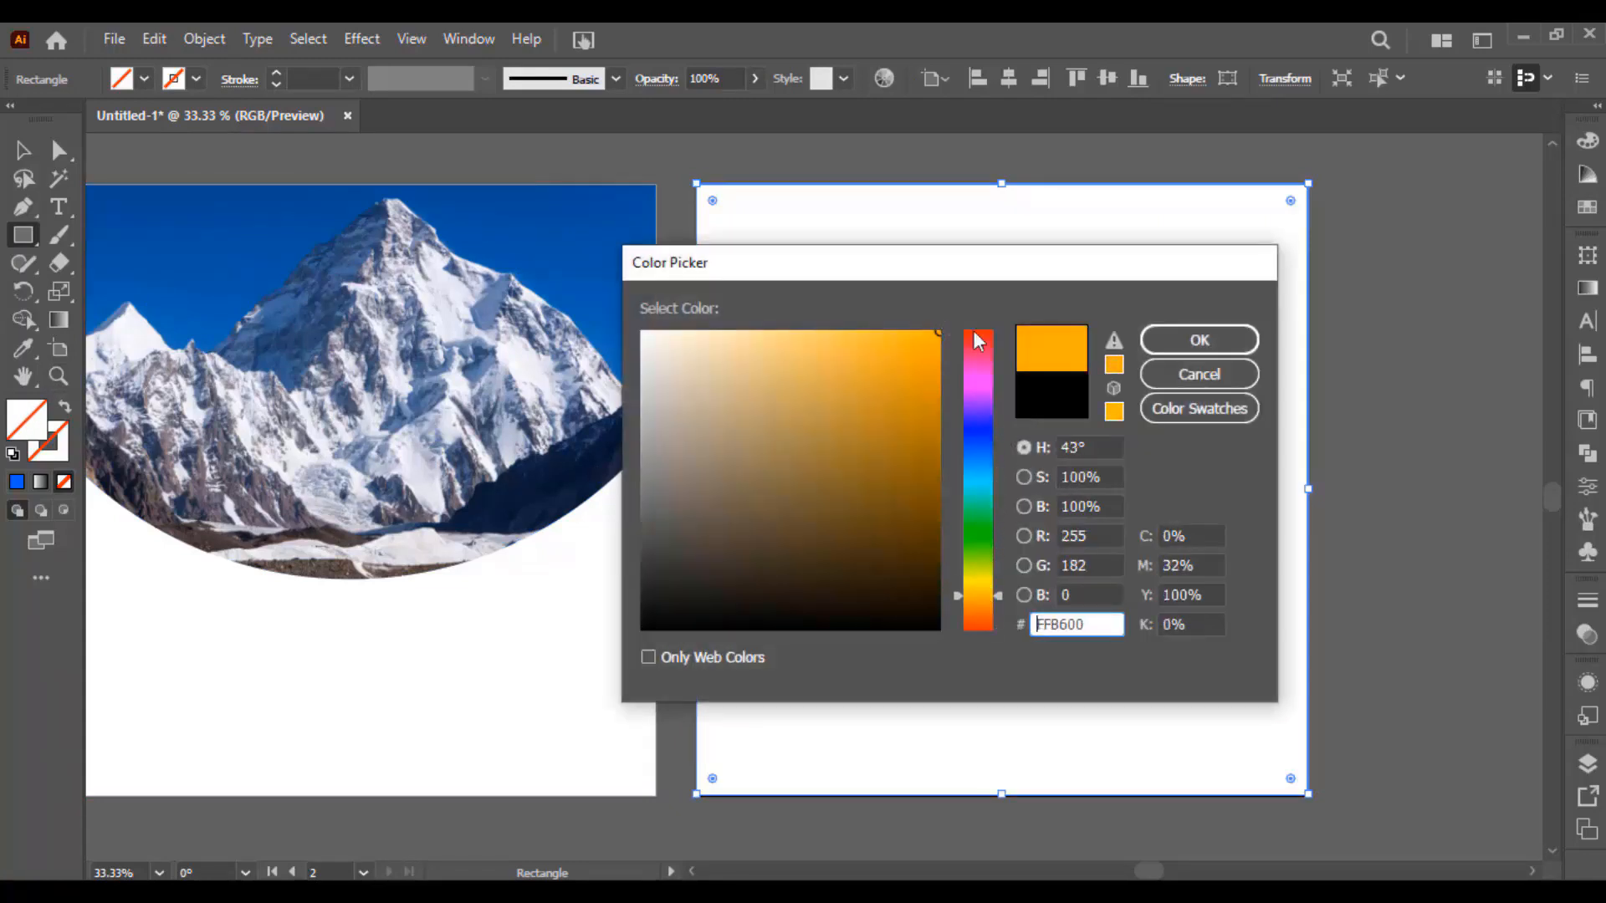
click(1186, 344)
key(v)
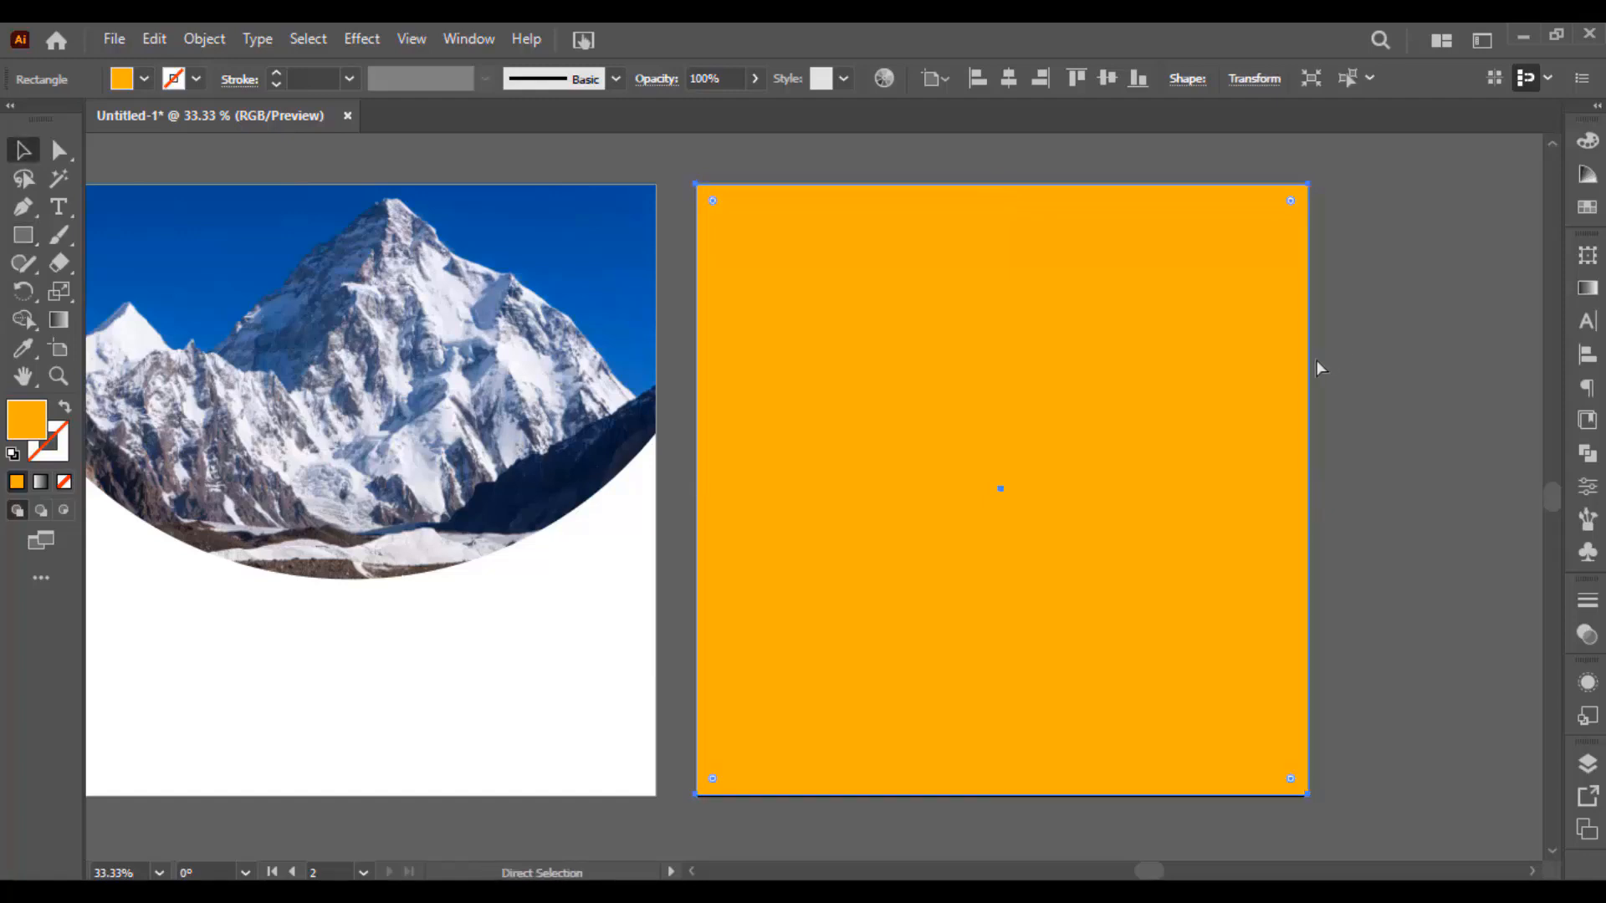
click(1347, 305)
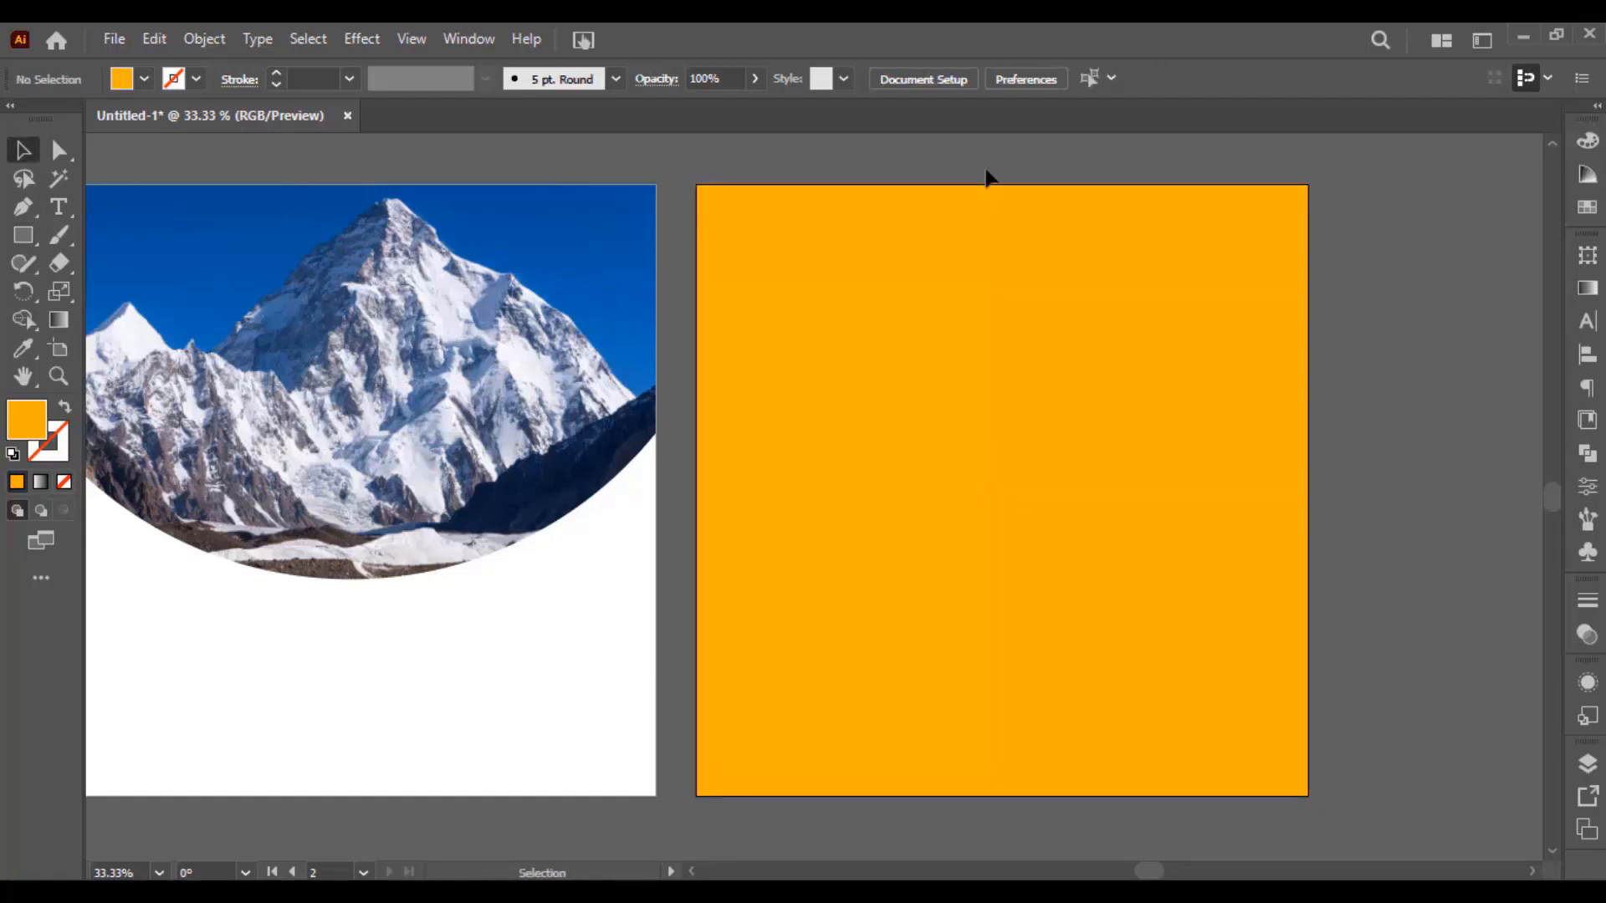
Step: Place 2.png from New folder and scale the man's photo down to stand on the orange artboard's lower edge
click(669, 891)
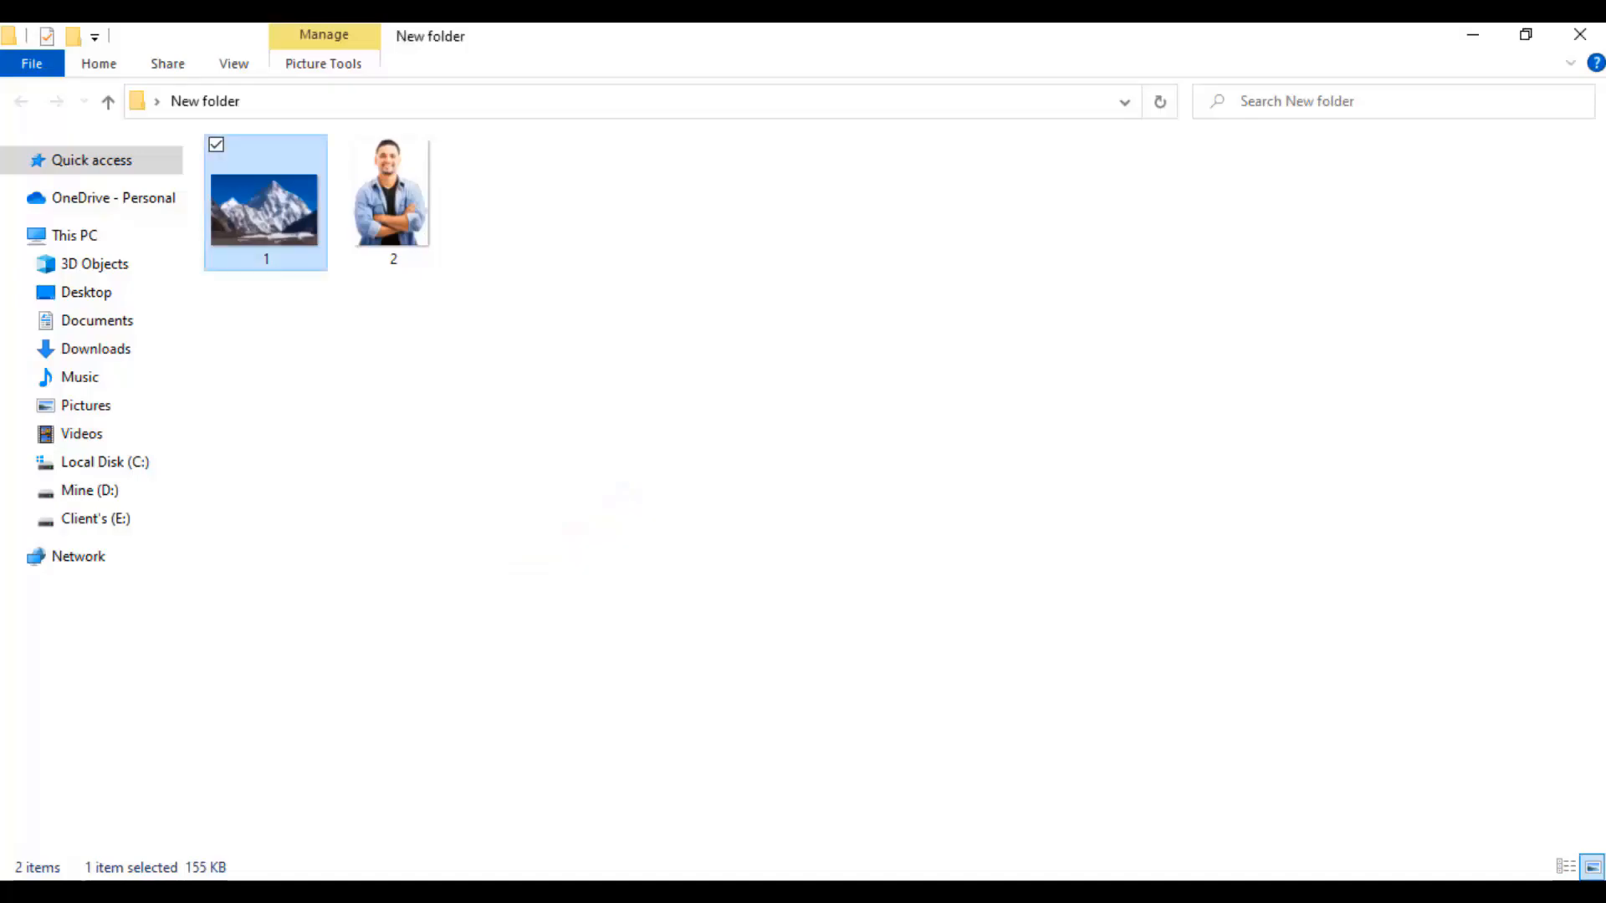
drag(368, 205, 912, 693)
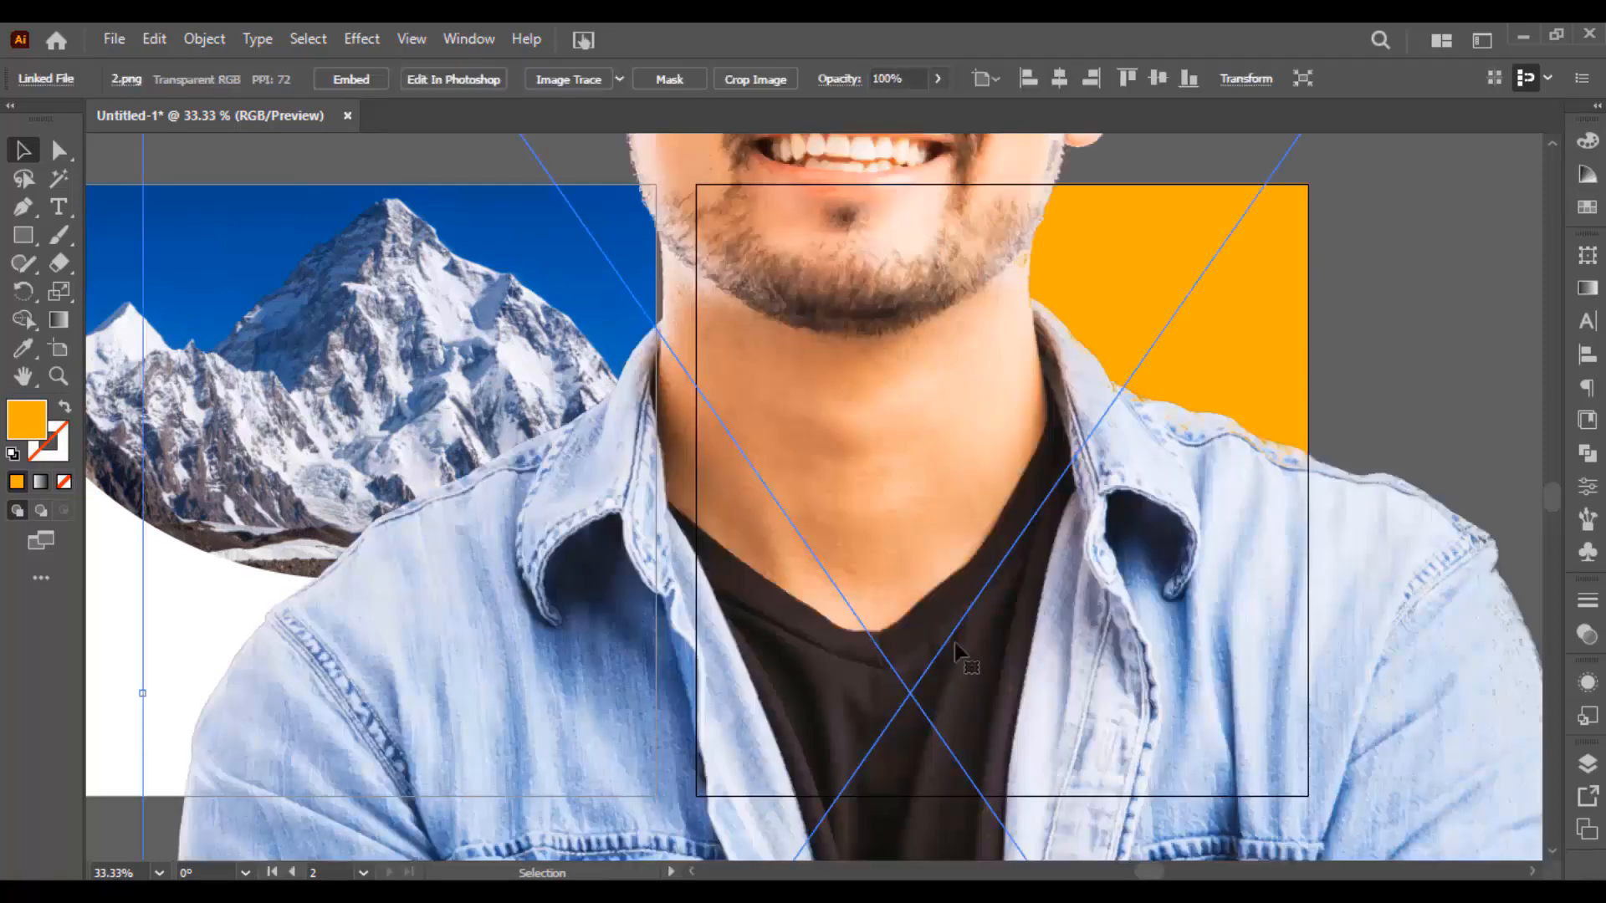
scroll(968, 631, down, 3)
drag(1238, 652, 1023, 581)
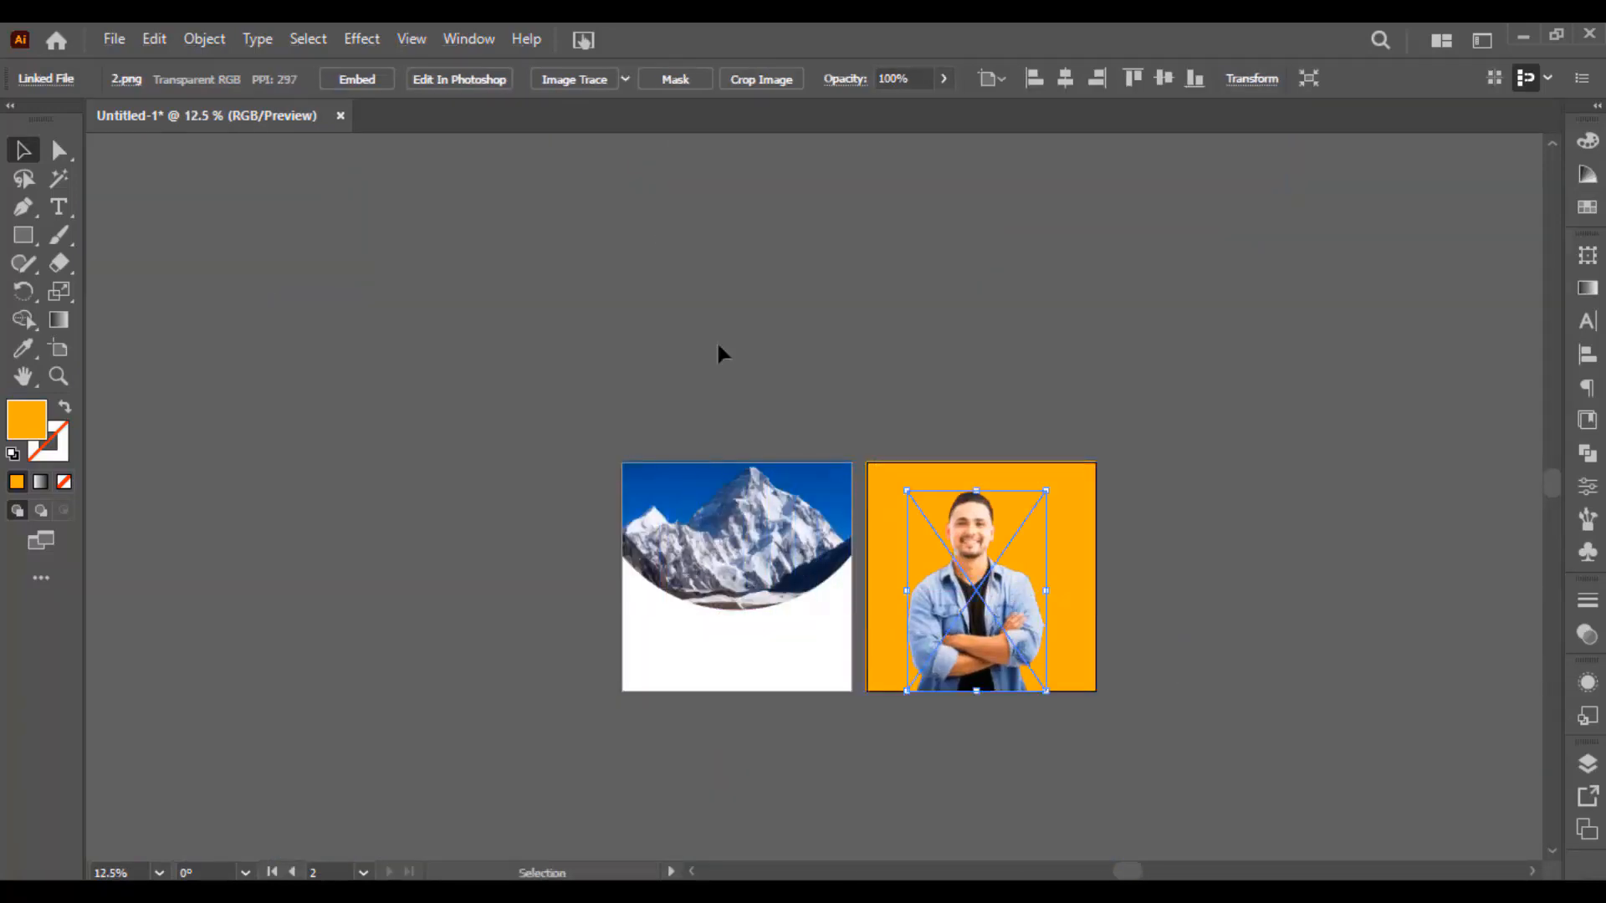
Step: Embed the man's photo and enlarge it proportionally so its lower part extends below the orange artboard
click(369, 79)
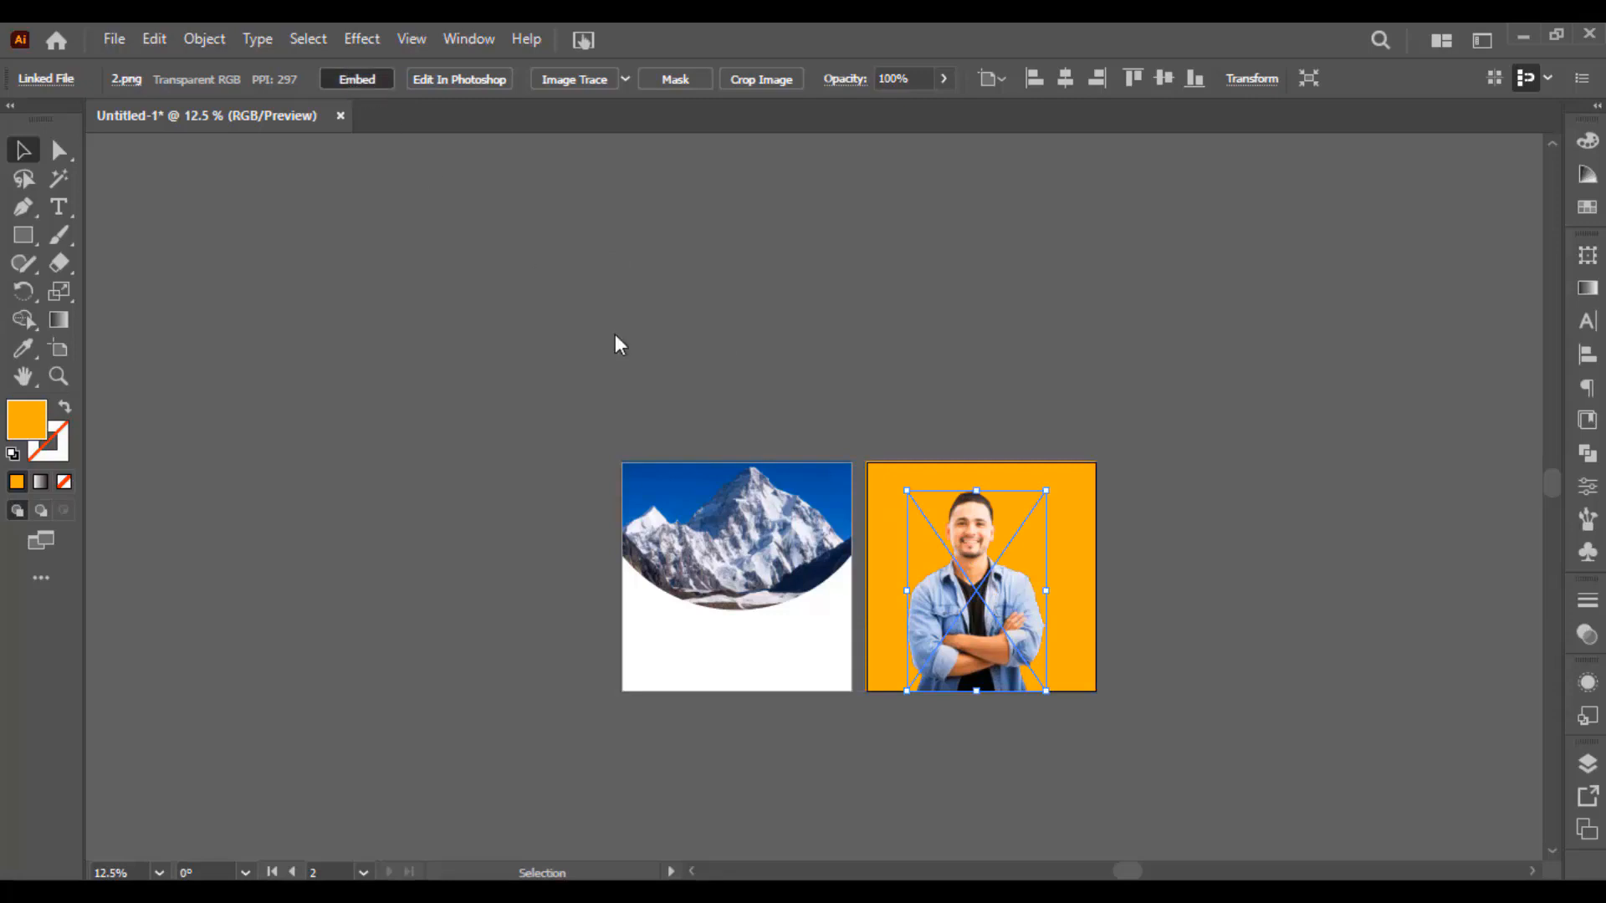
scroll(1061, 654, up, 3)
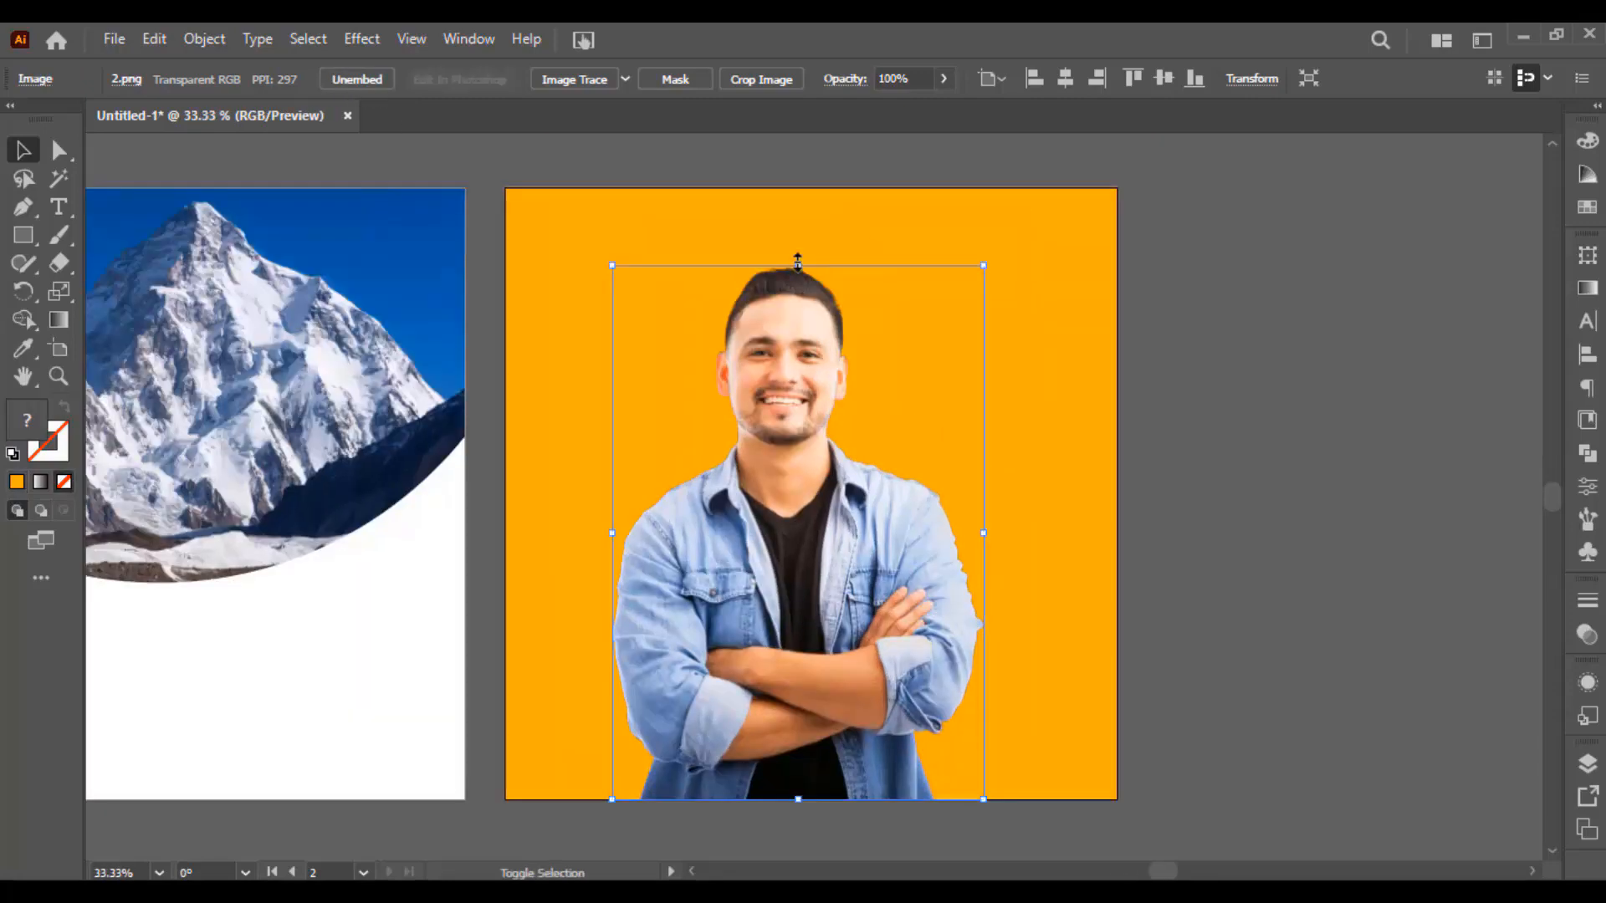
drag(796, 263, 797, 253)
Step: Draw a circle over the man's head and upper chest and fill it with white #FFFFFF
click(25, 232)
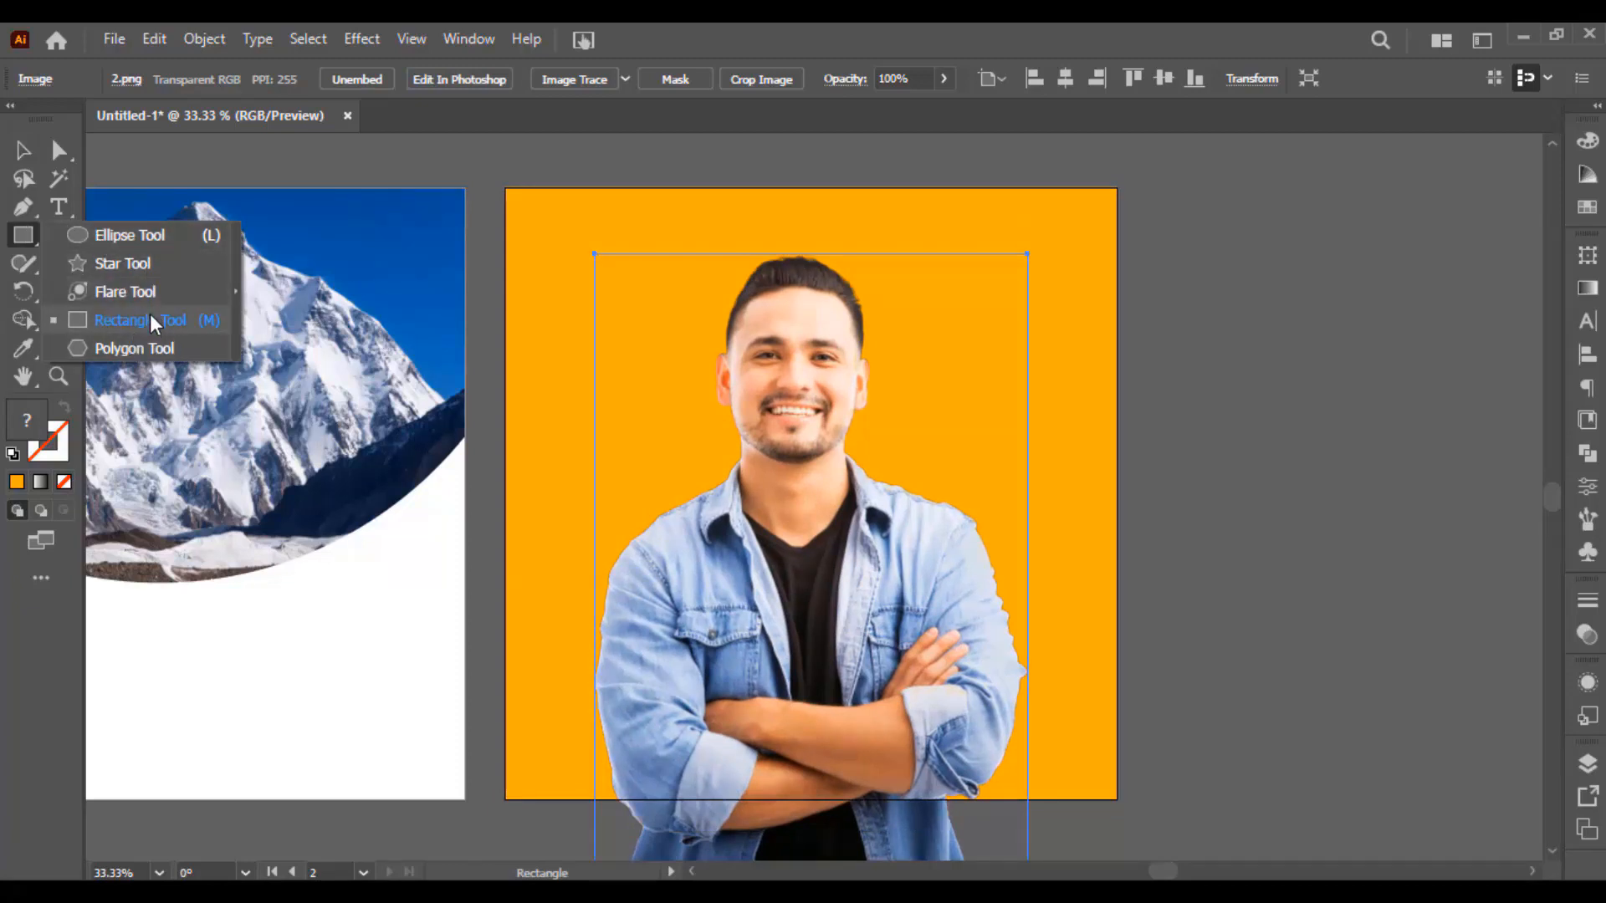
click(118, 234)
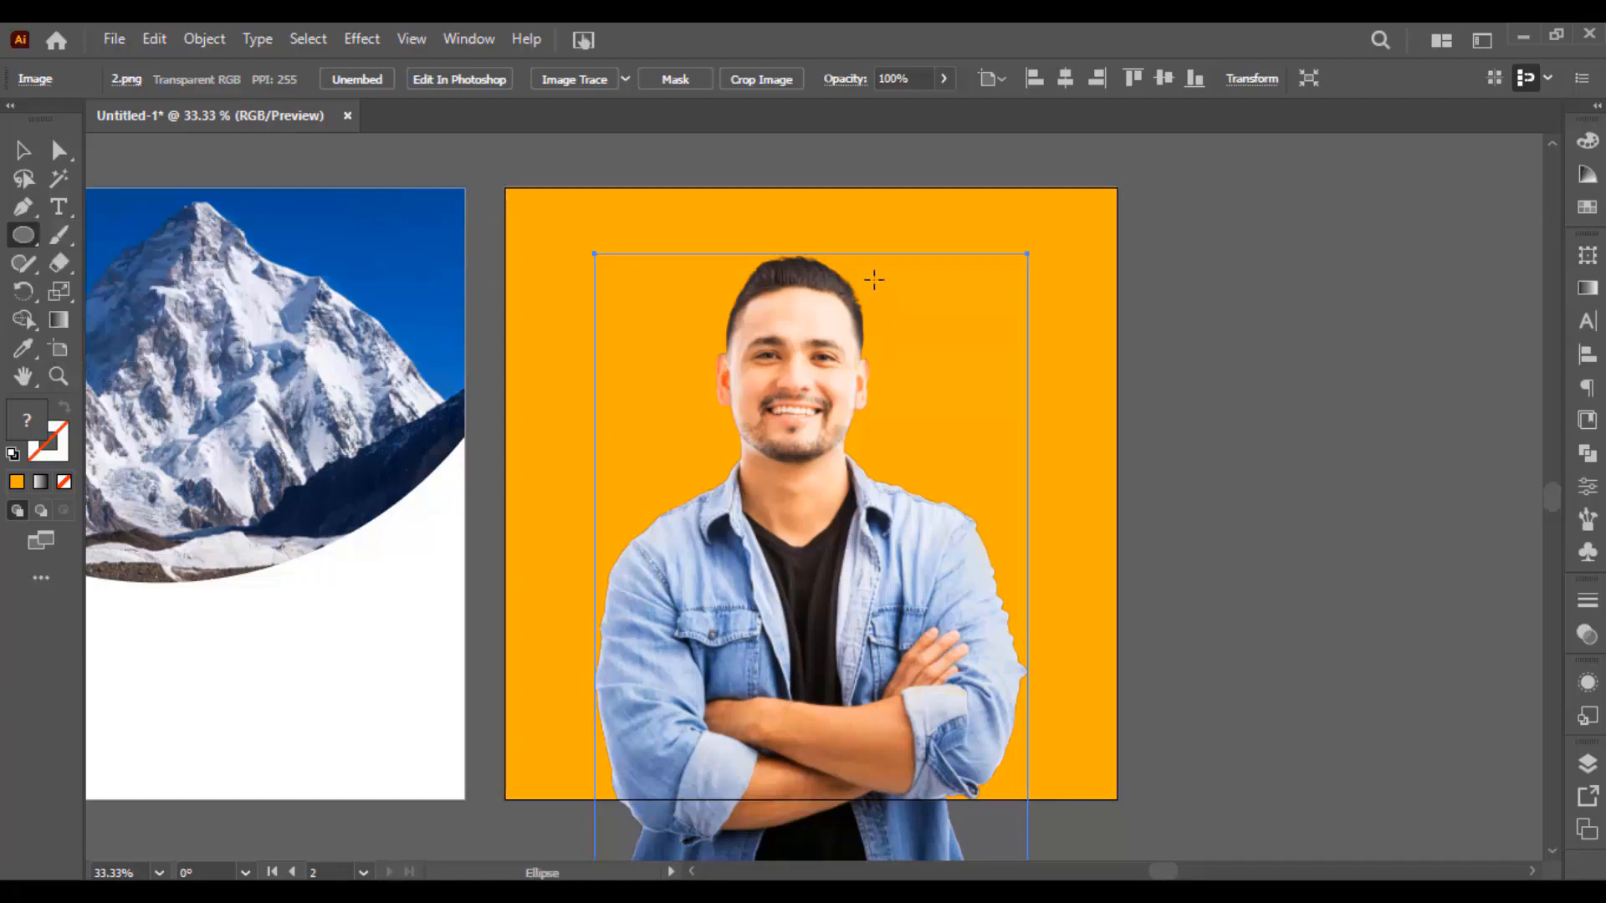
drag(713, 240, 910, 564)
key(alt+space)
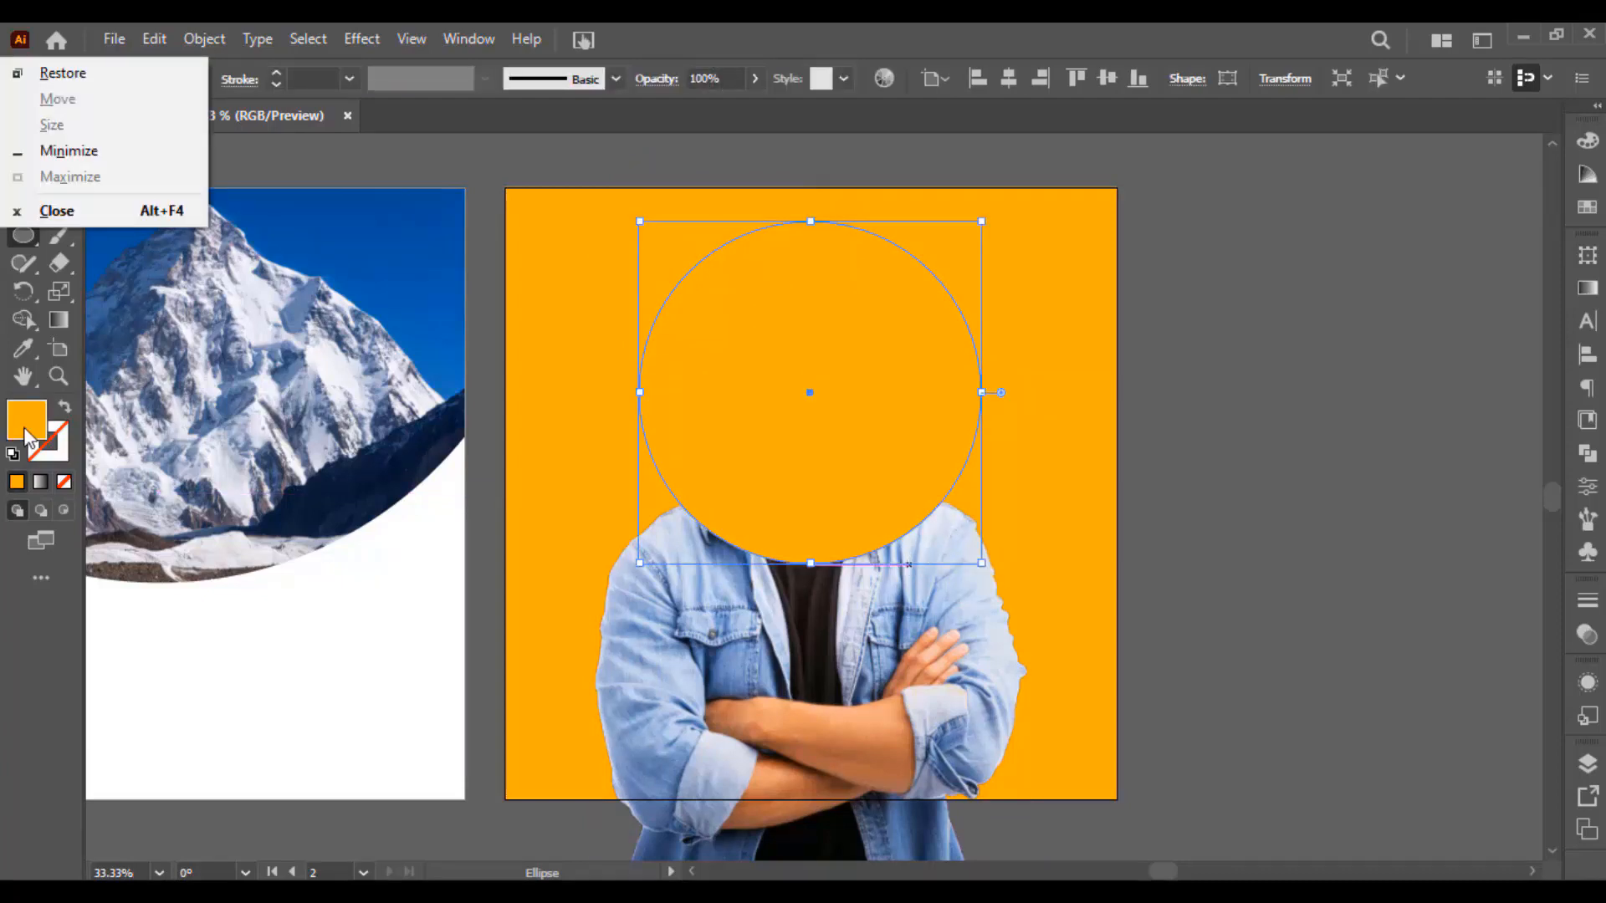
double_click(26, 433)
drag(717, 380, 641, 307)
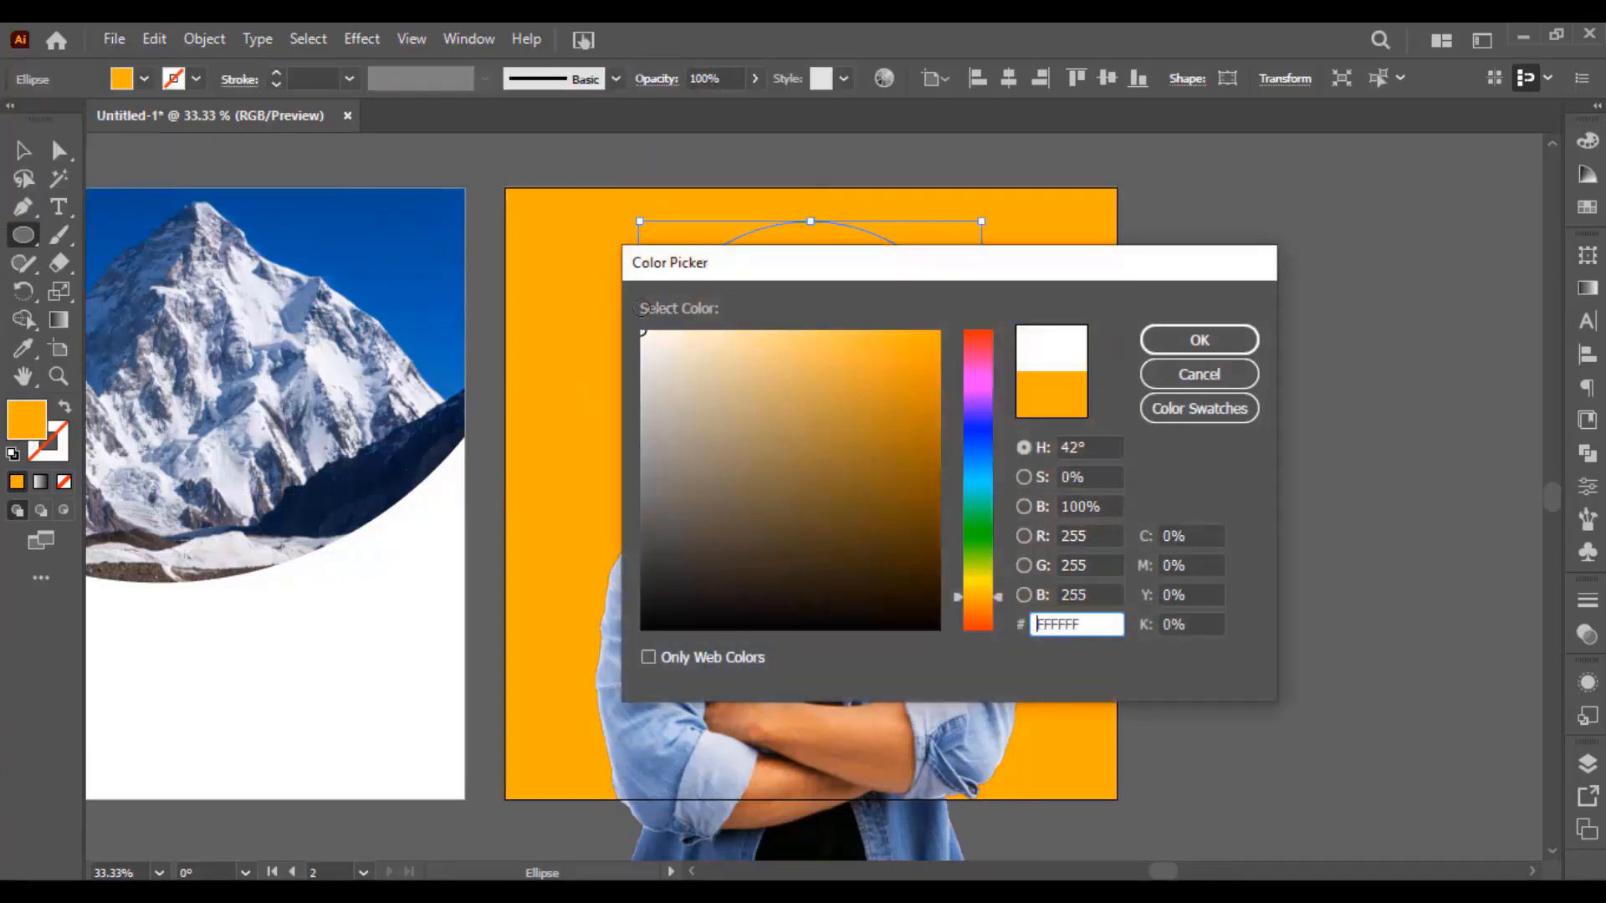
click(1199, 339)
key(v)
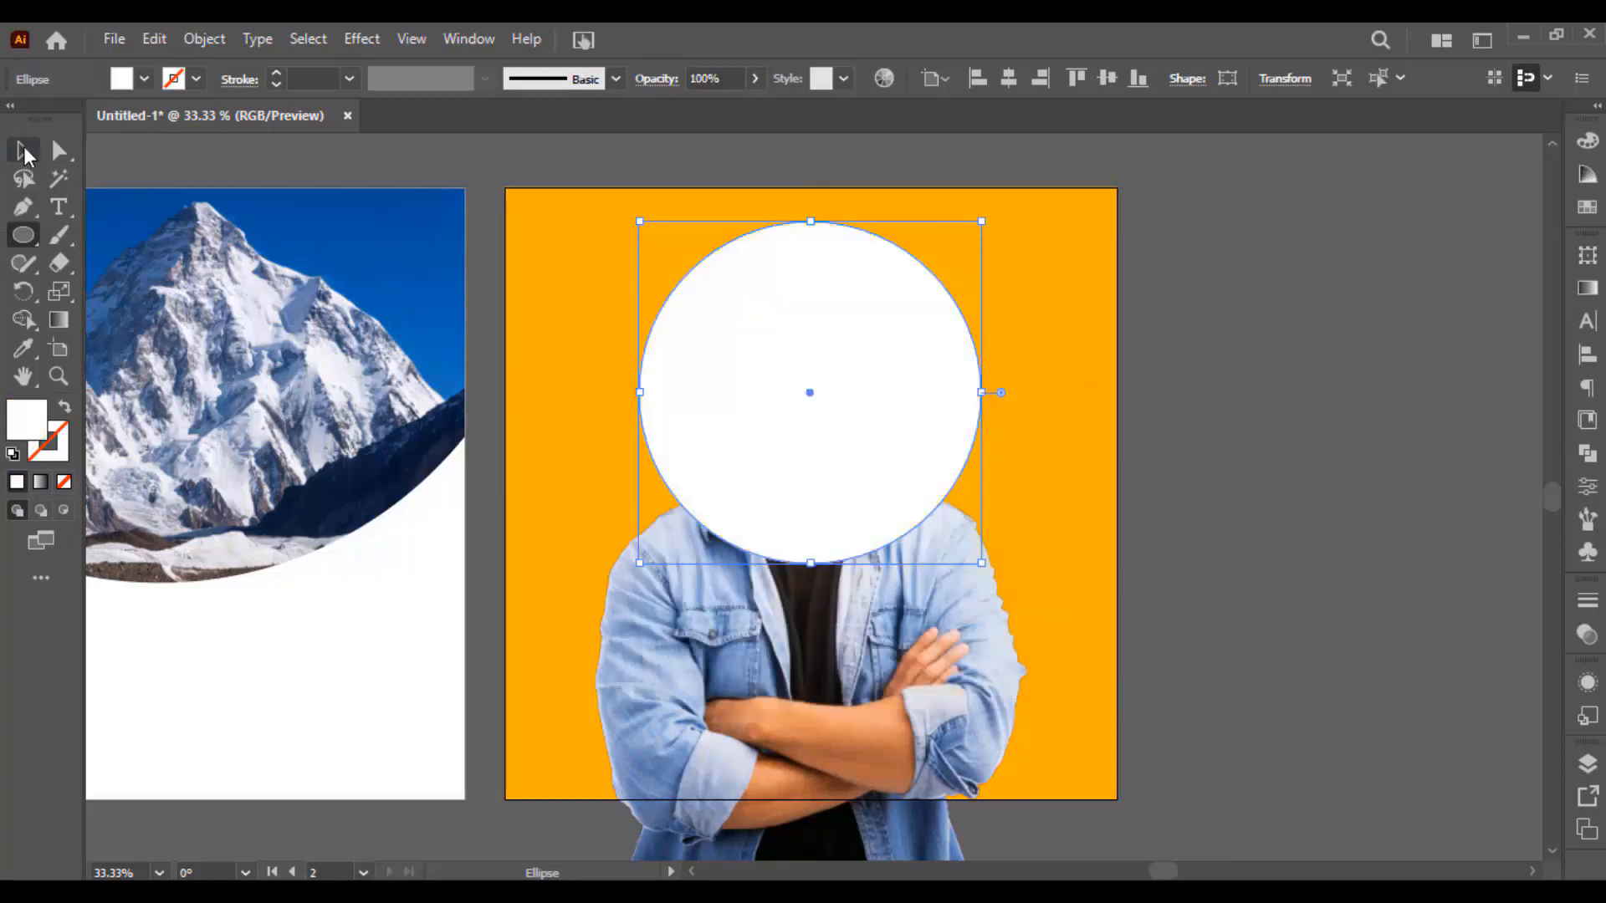
click(1130, 272)
click(802, 276)
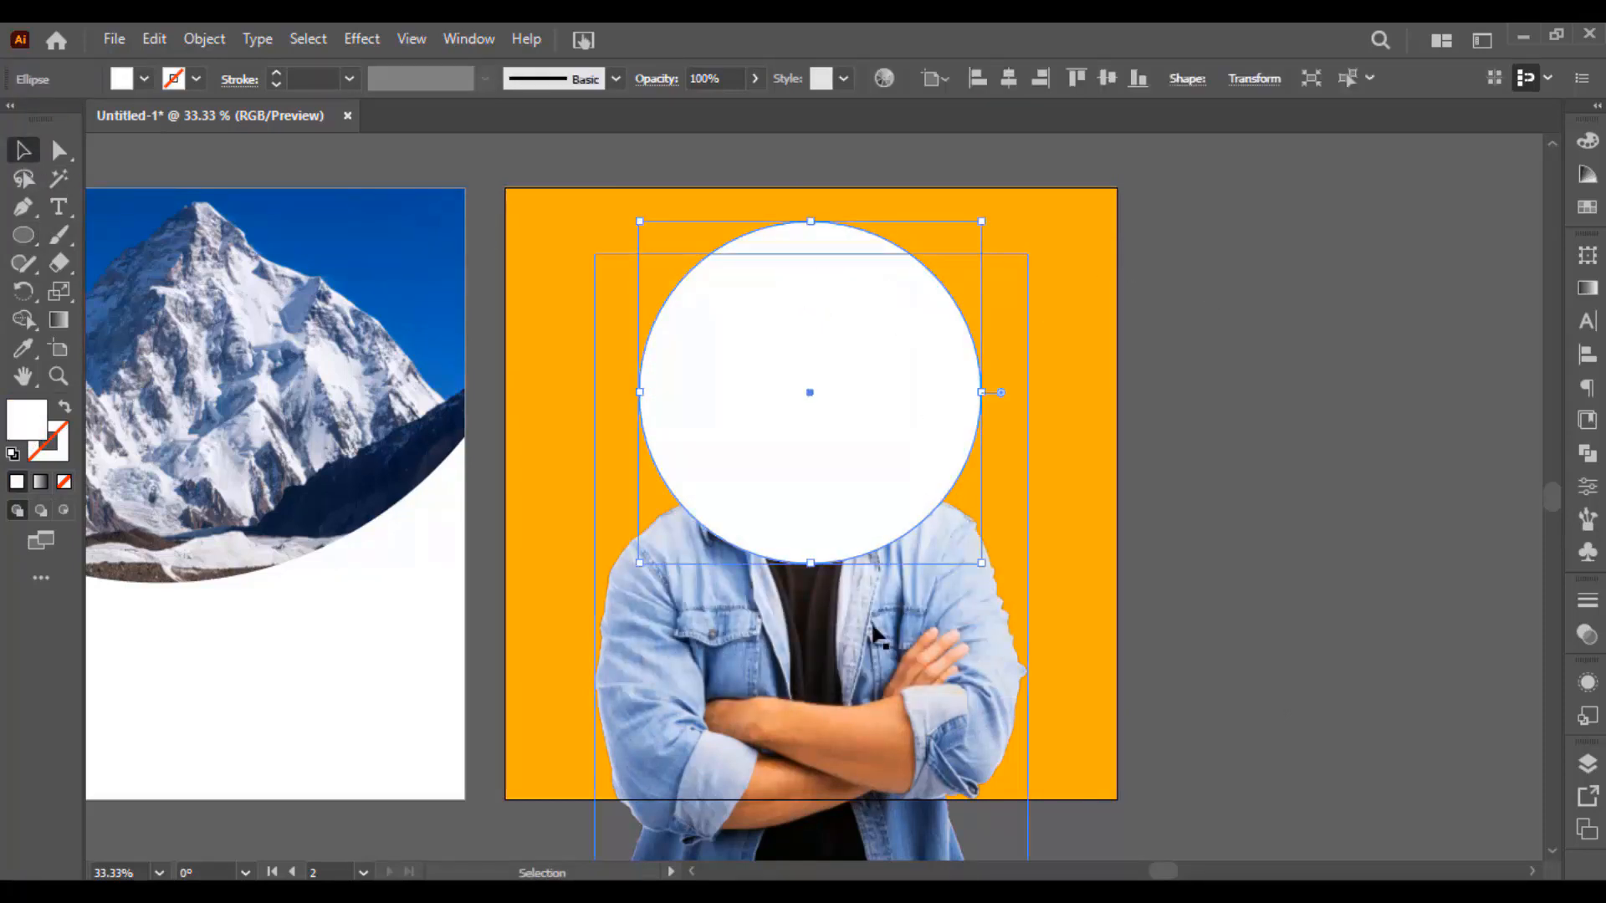
click(1101, 524)
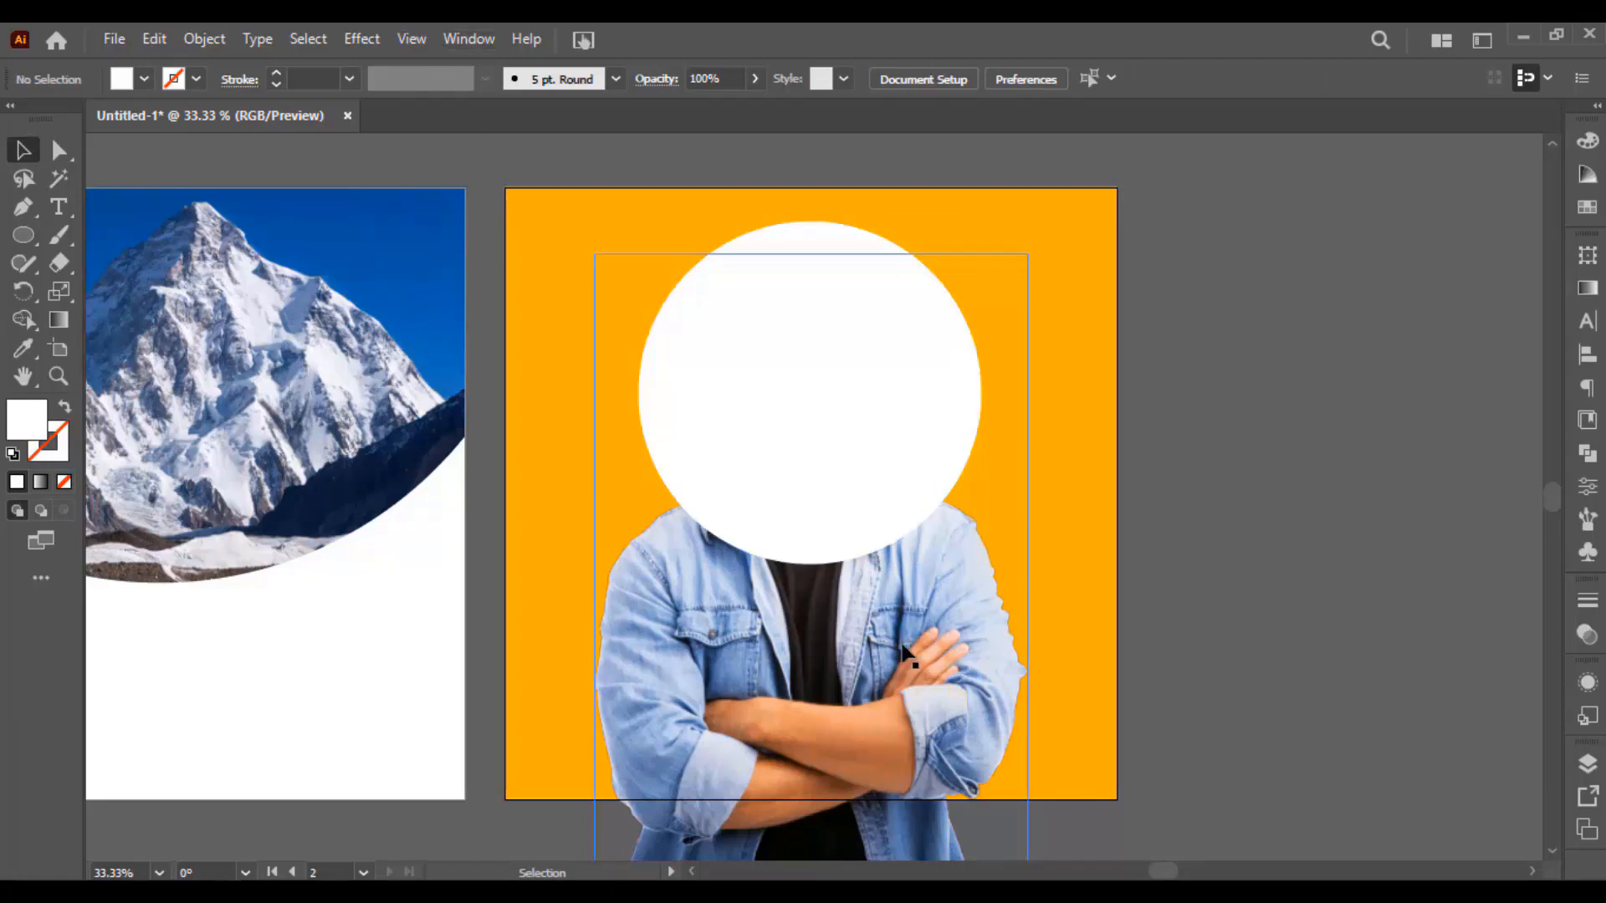
click(767, 329)
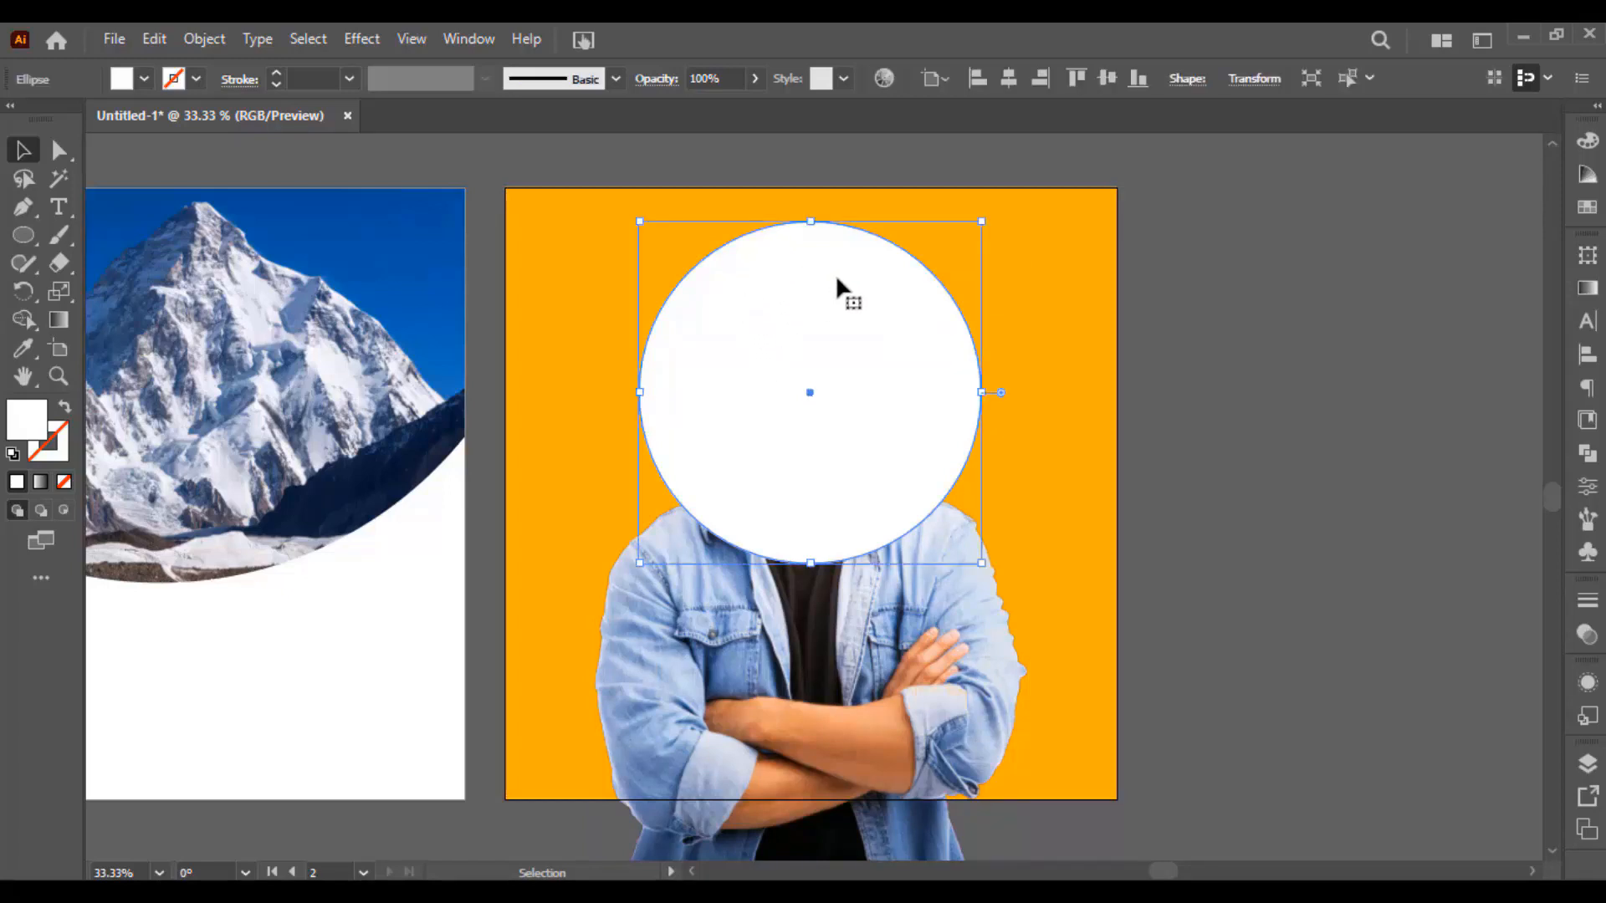
click(865, 649)
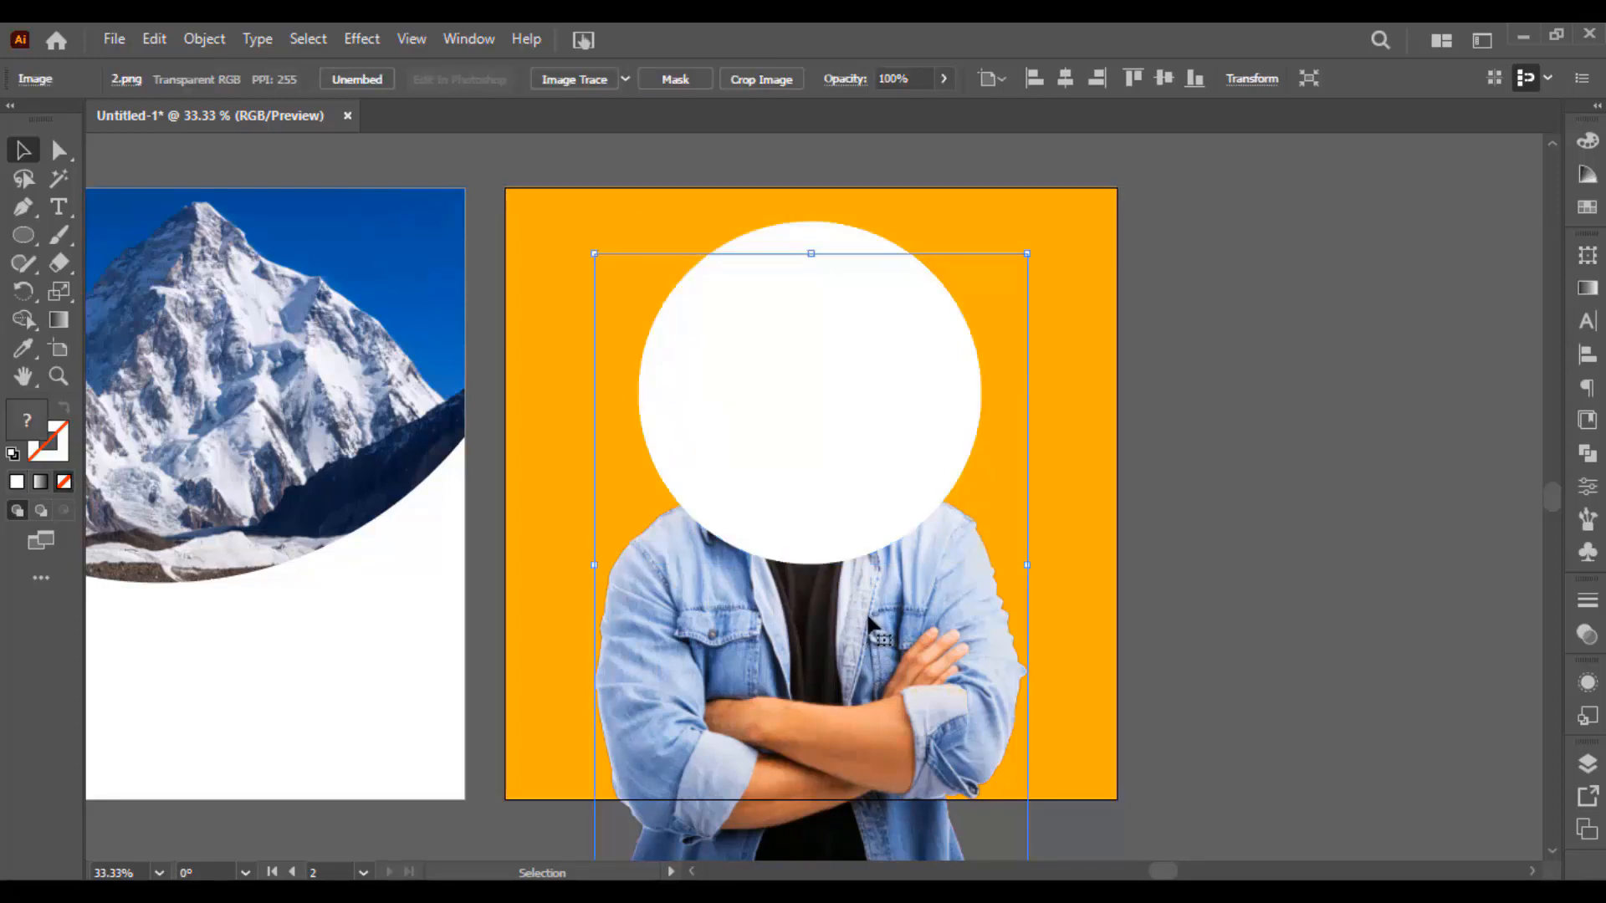
click(905, 422)
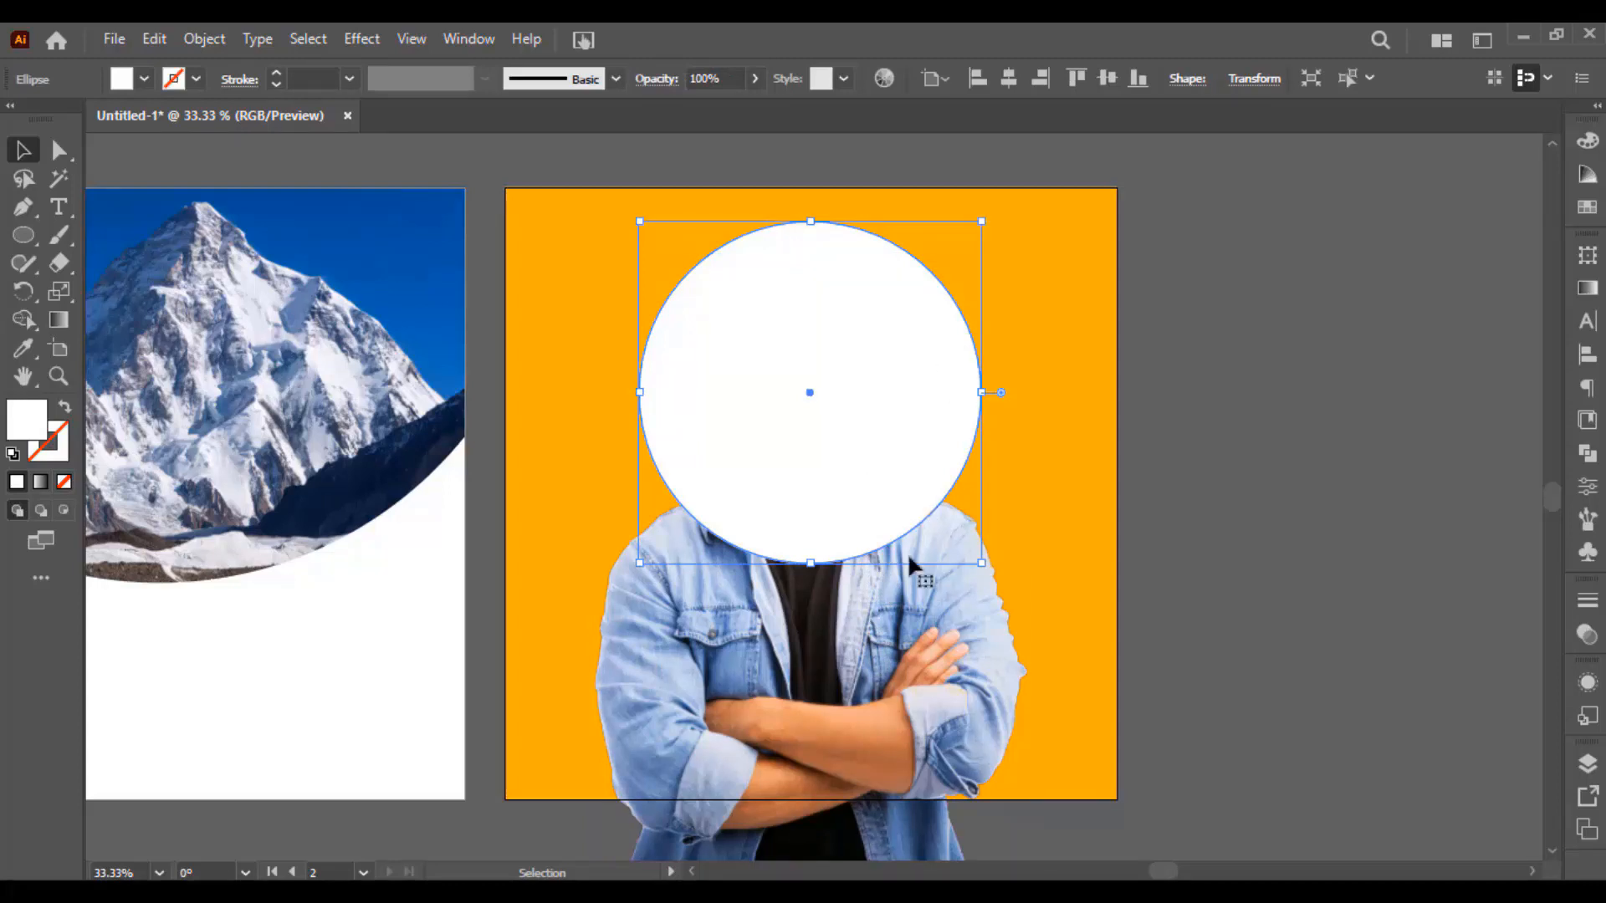
Step: Select the white circle together with the man's photo and make a clipping mask from them
click(1060, 416)
drag(833, 514, 823, 518)
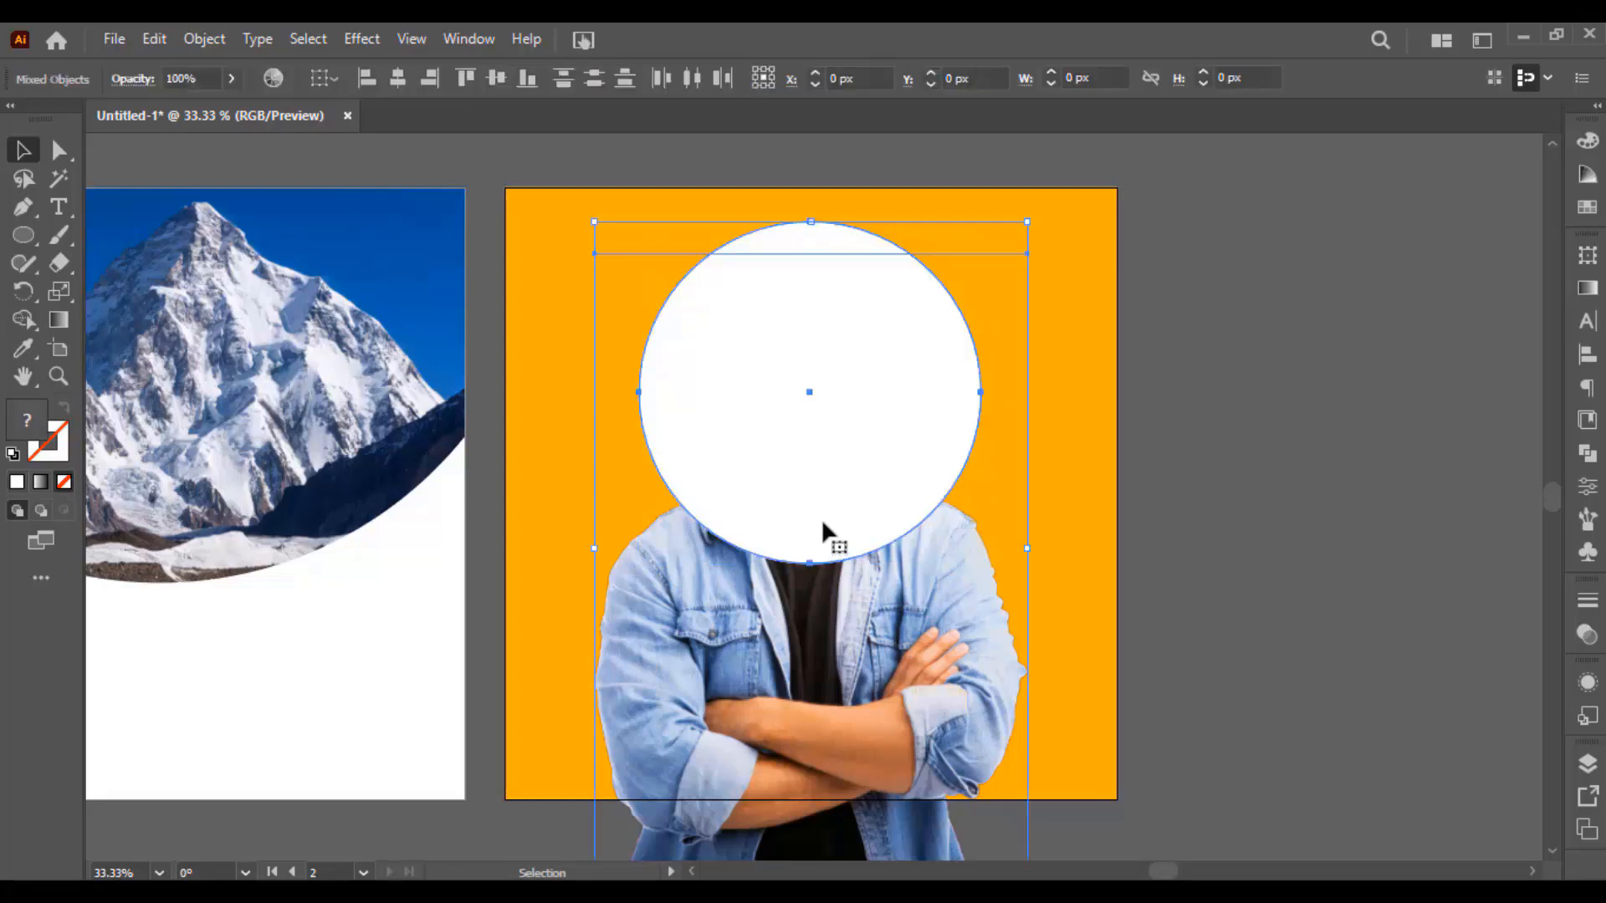
right_click(851, 381)
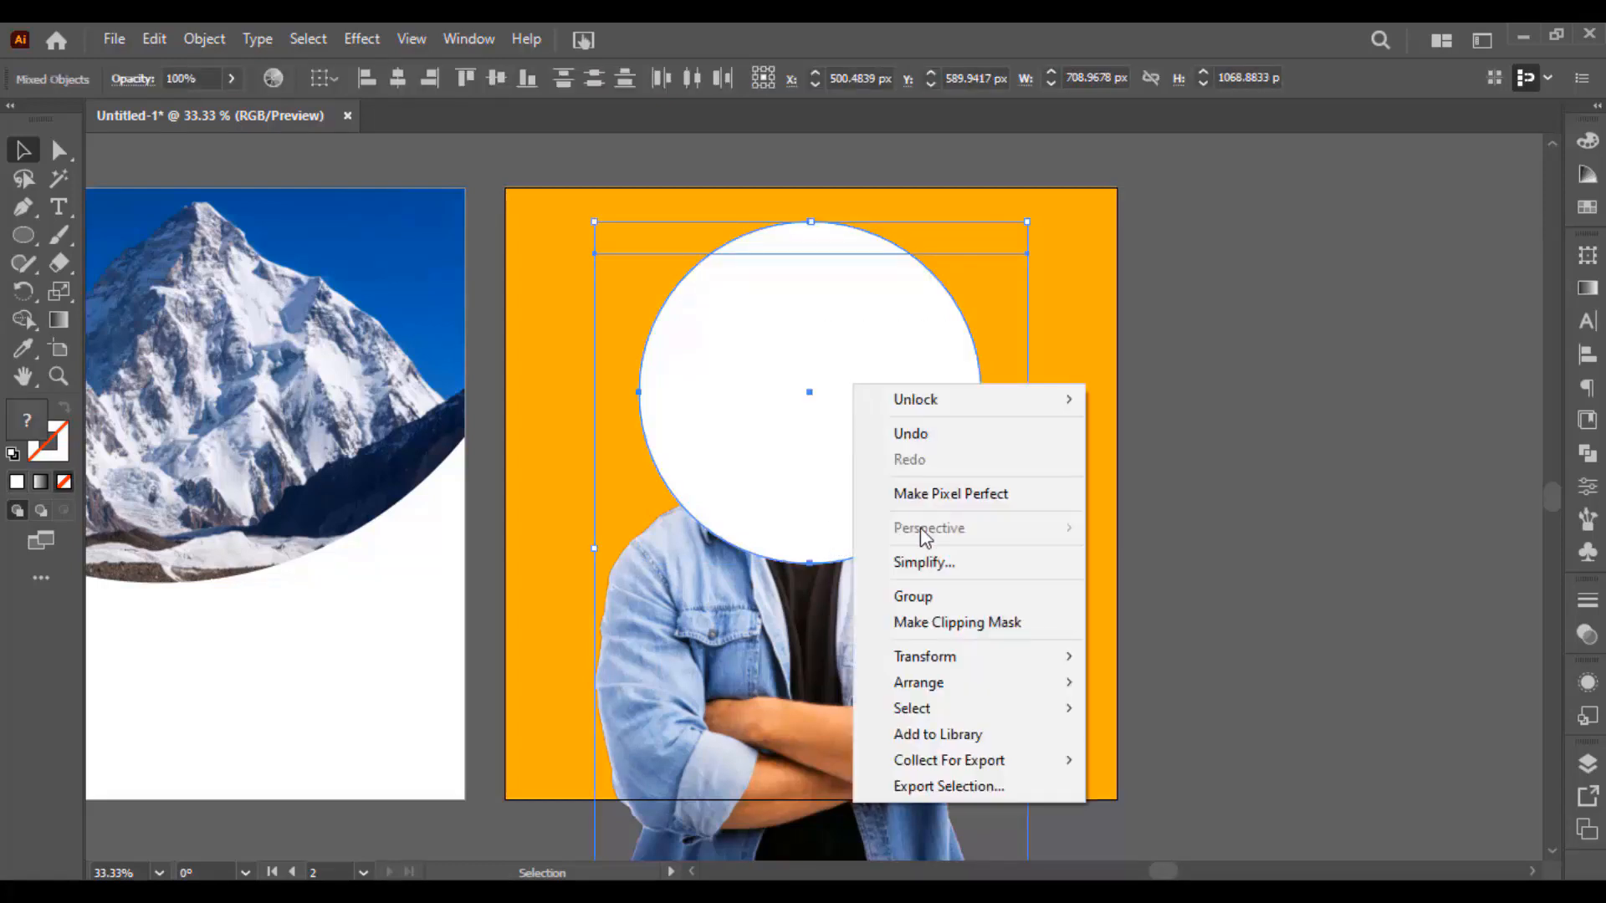
click(955, 624)
click(1153, 522)
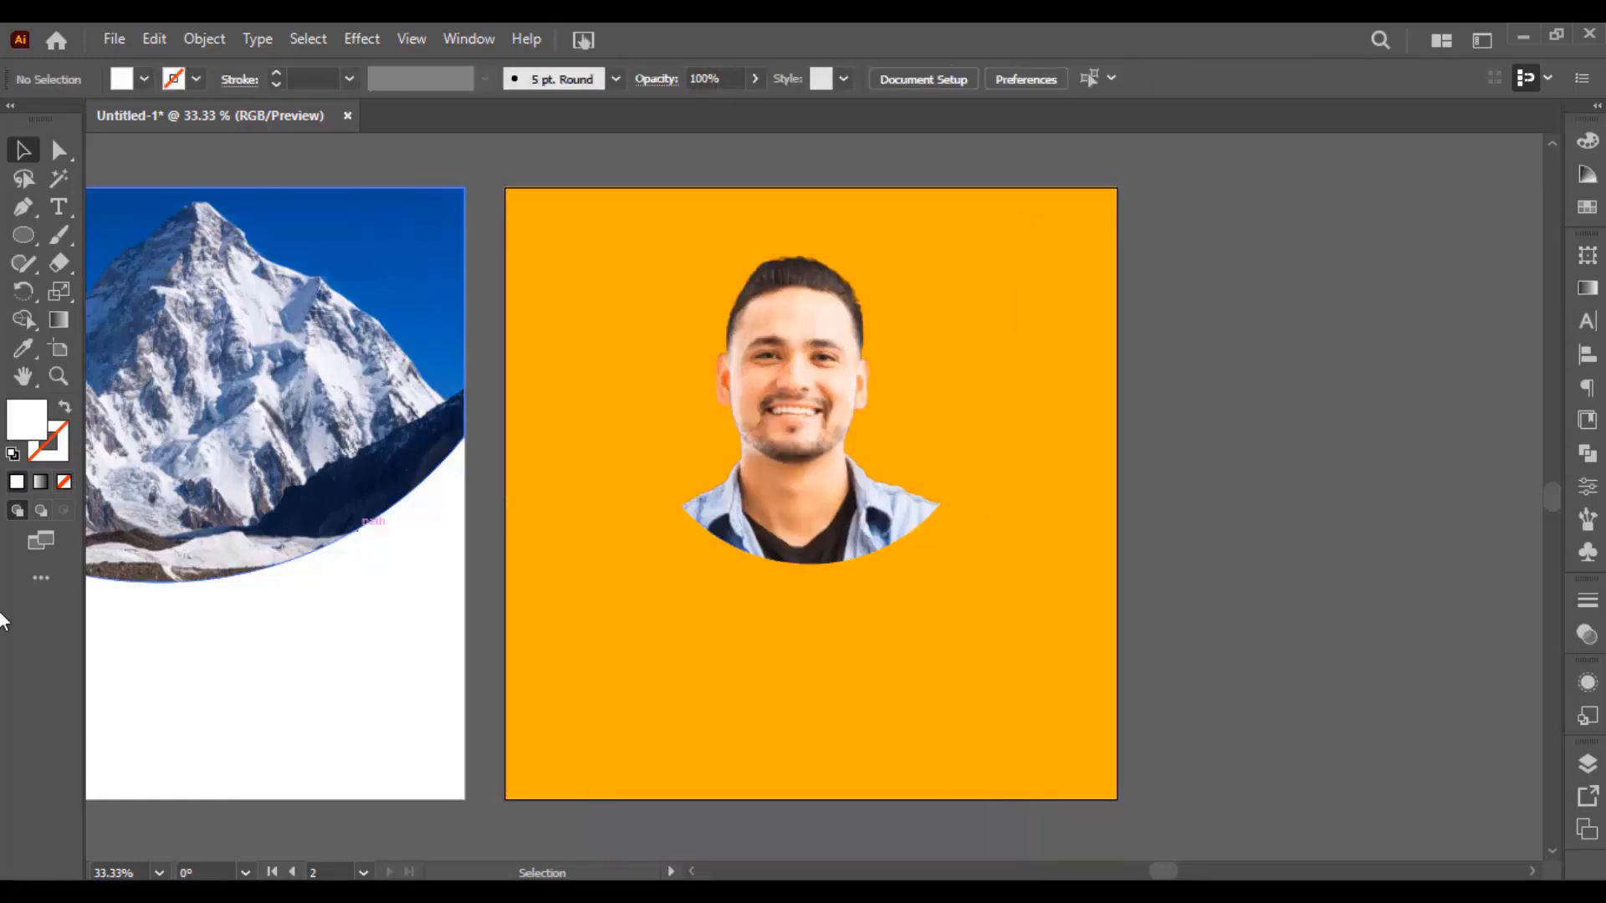
Step: Move the clipped circular portrait off the orange artboard onto the empty canvas on its right
click(830, 405)
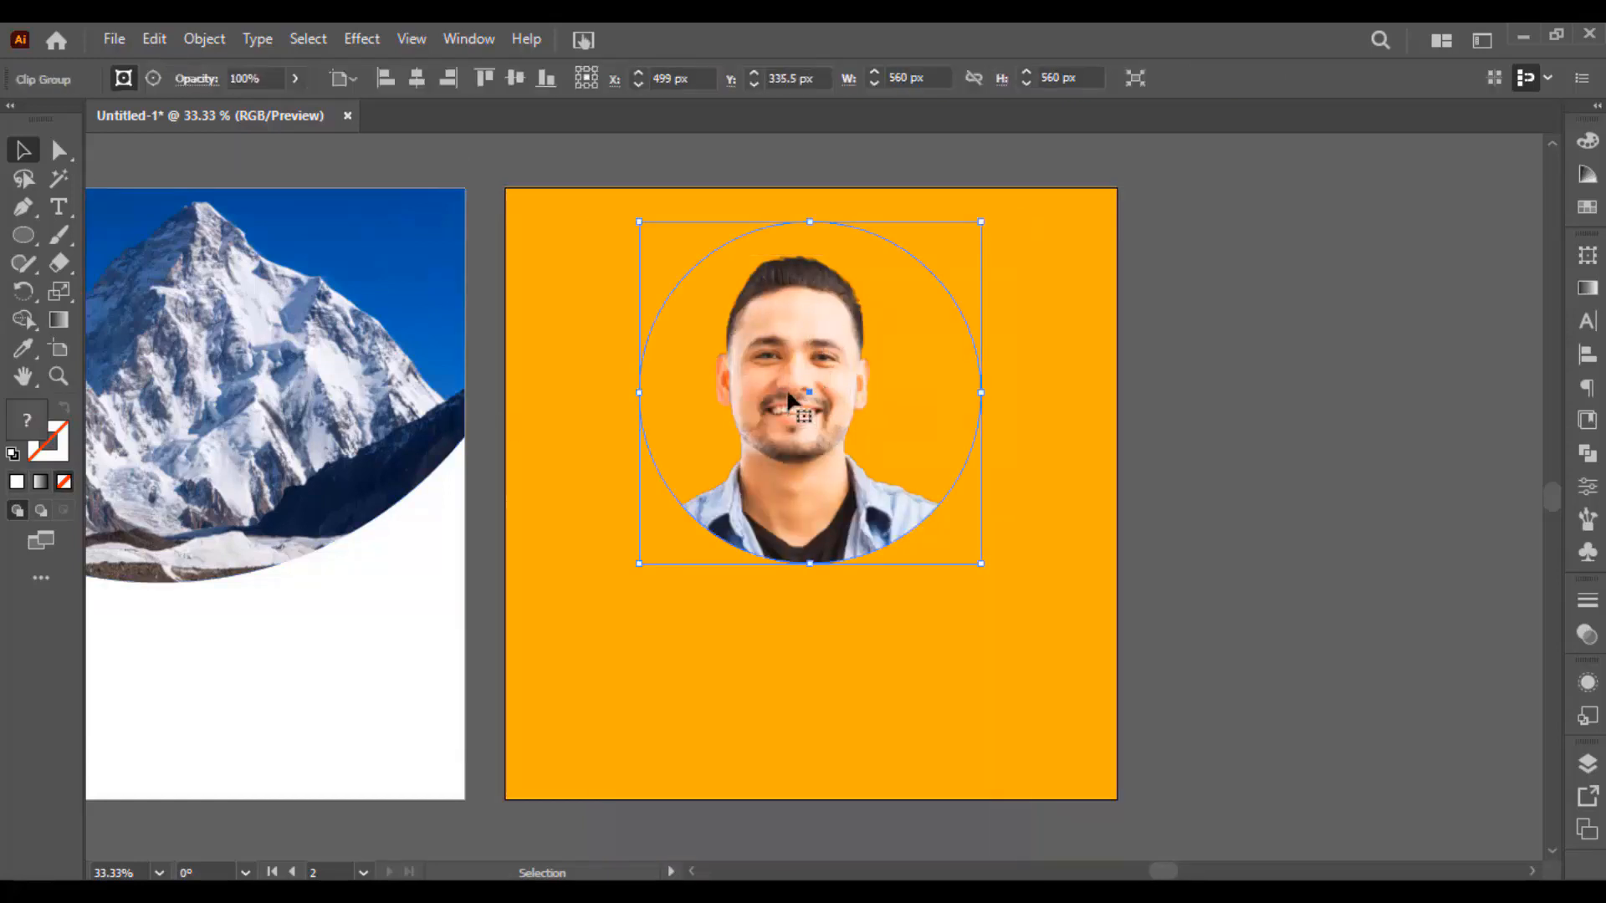
drag(790, 401, 1249, 421)
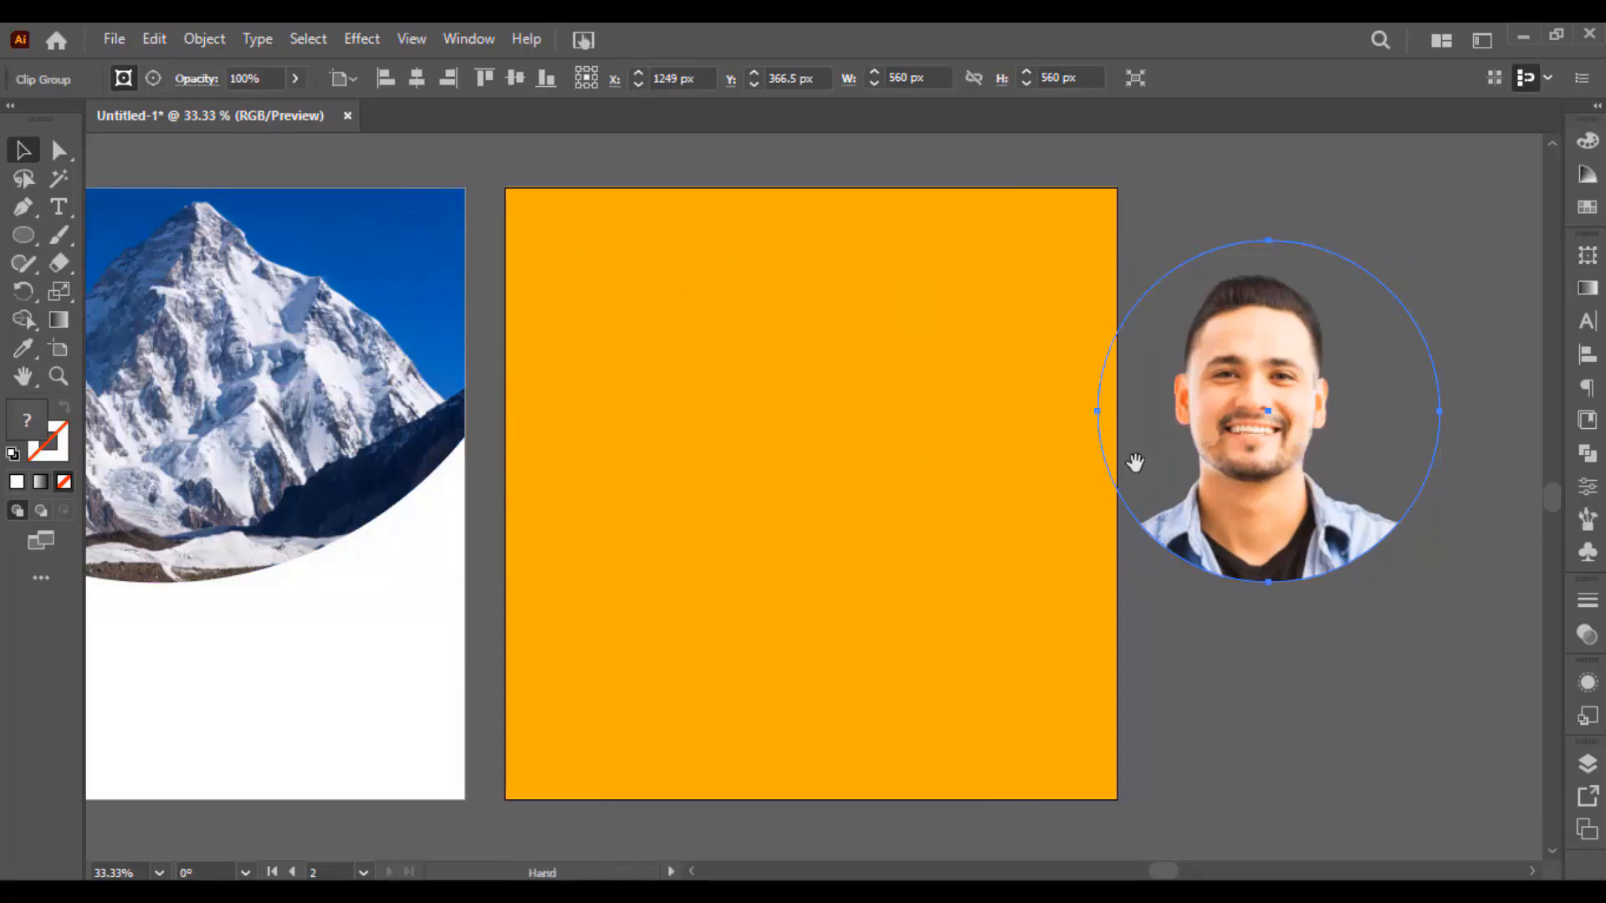
scroll(1133, 459, right, 3)
drag(1018, 364, 1102, 361)
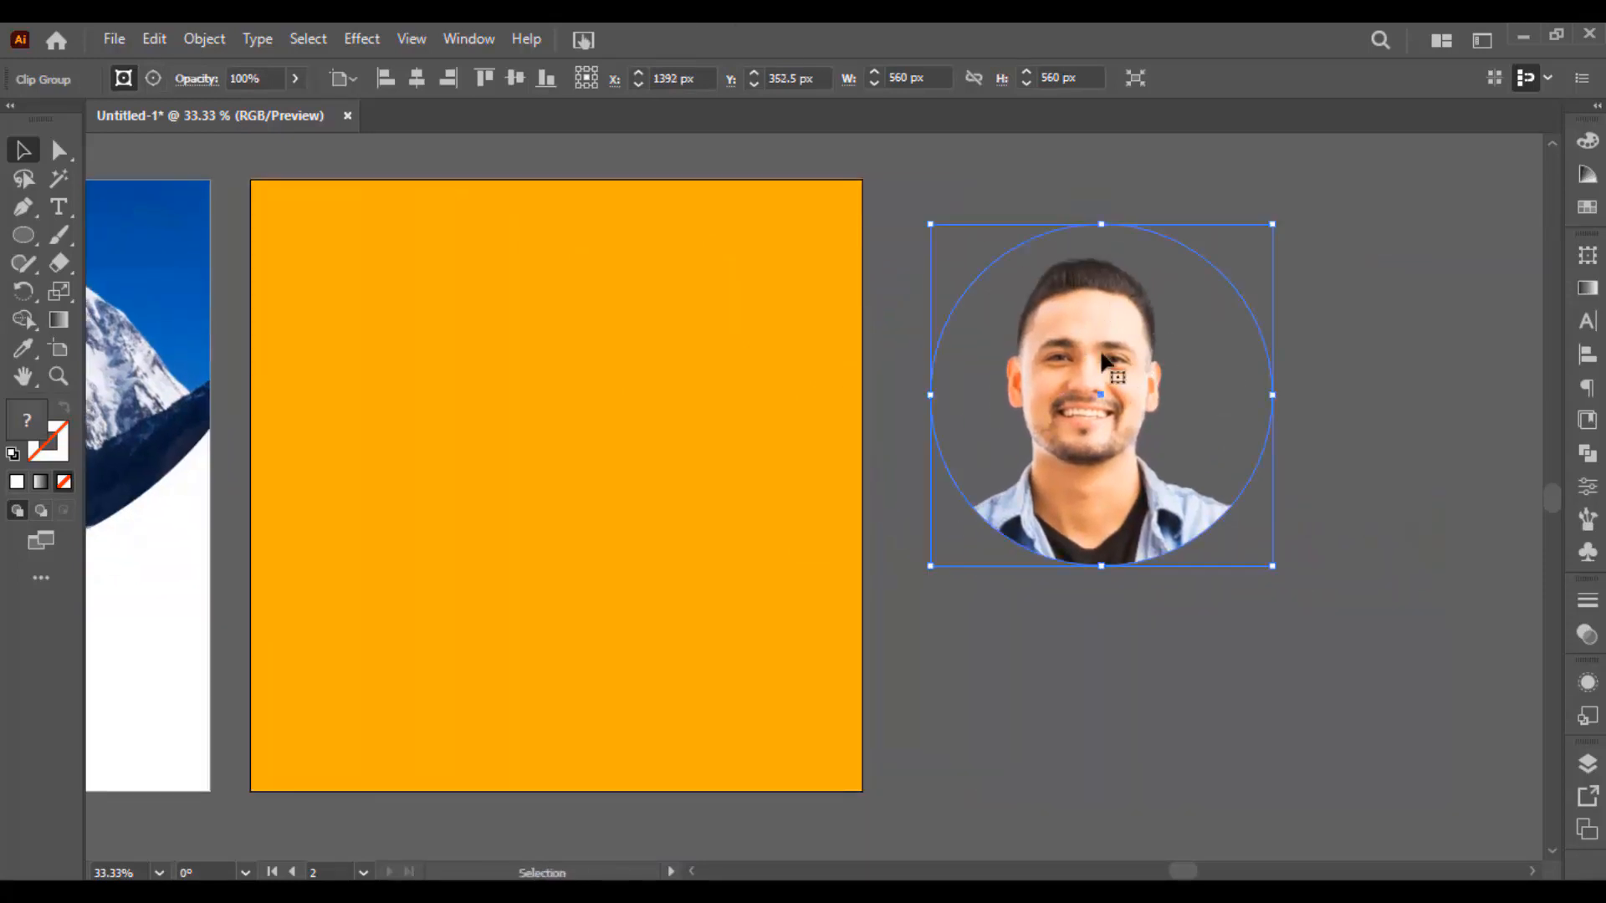
click(1363, 405)
Step: Shift only the man's photo slightly to the right inside its circular mask
key(a)
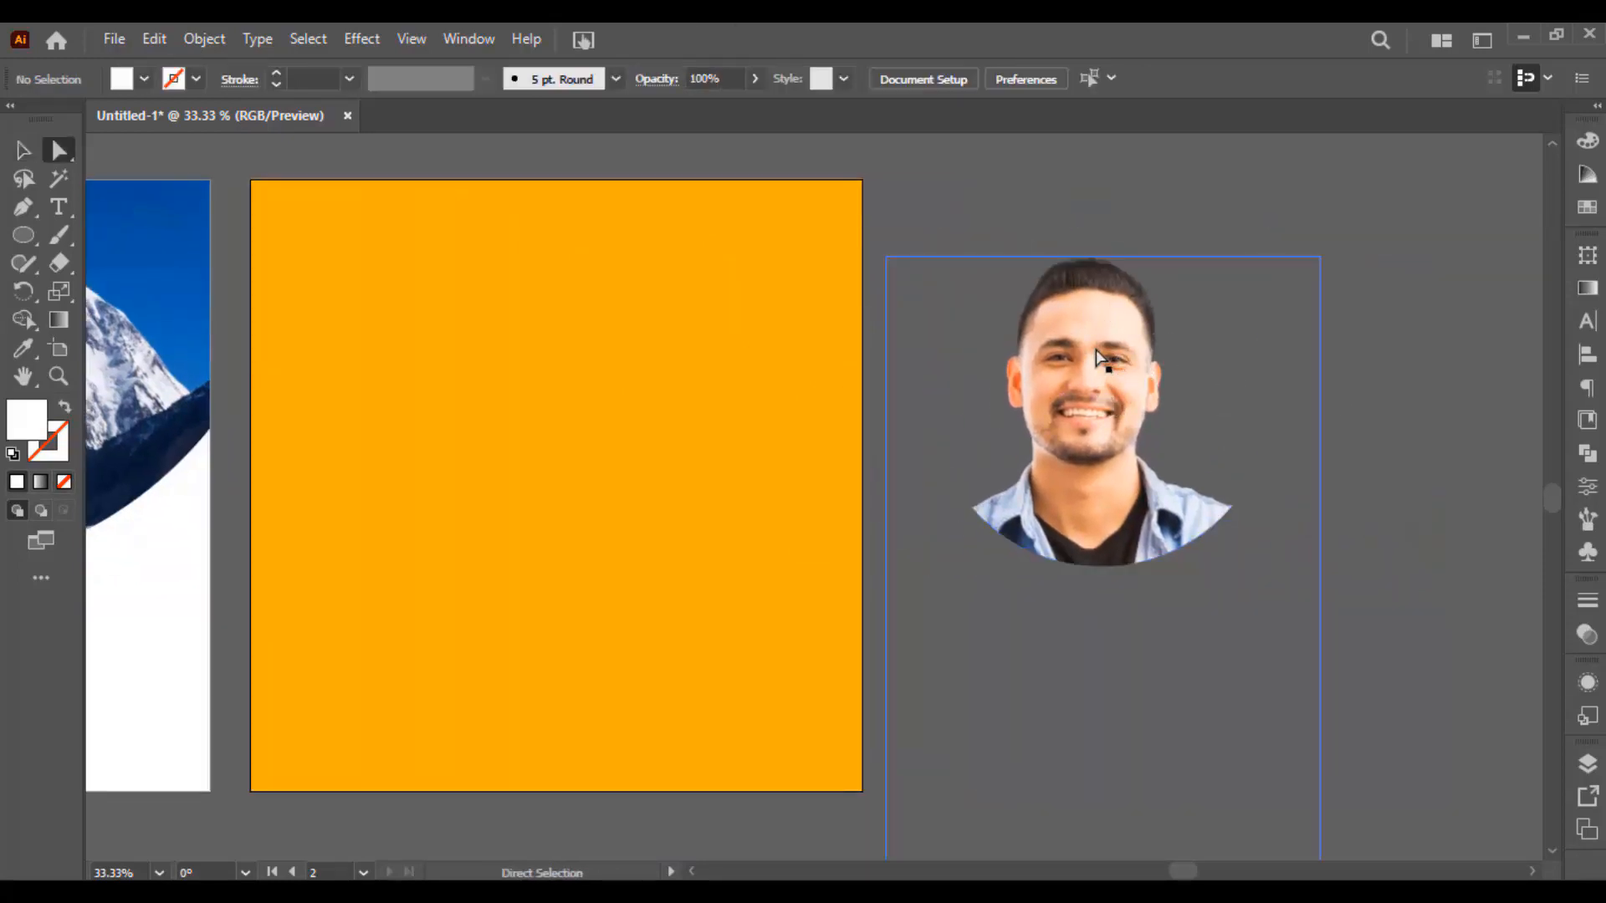
drag(1094, 353, 1110, 355)
key(v)
click(1213, 357)
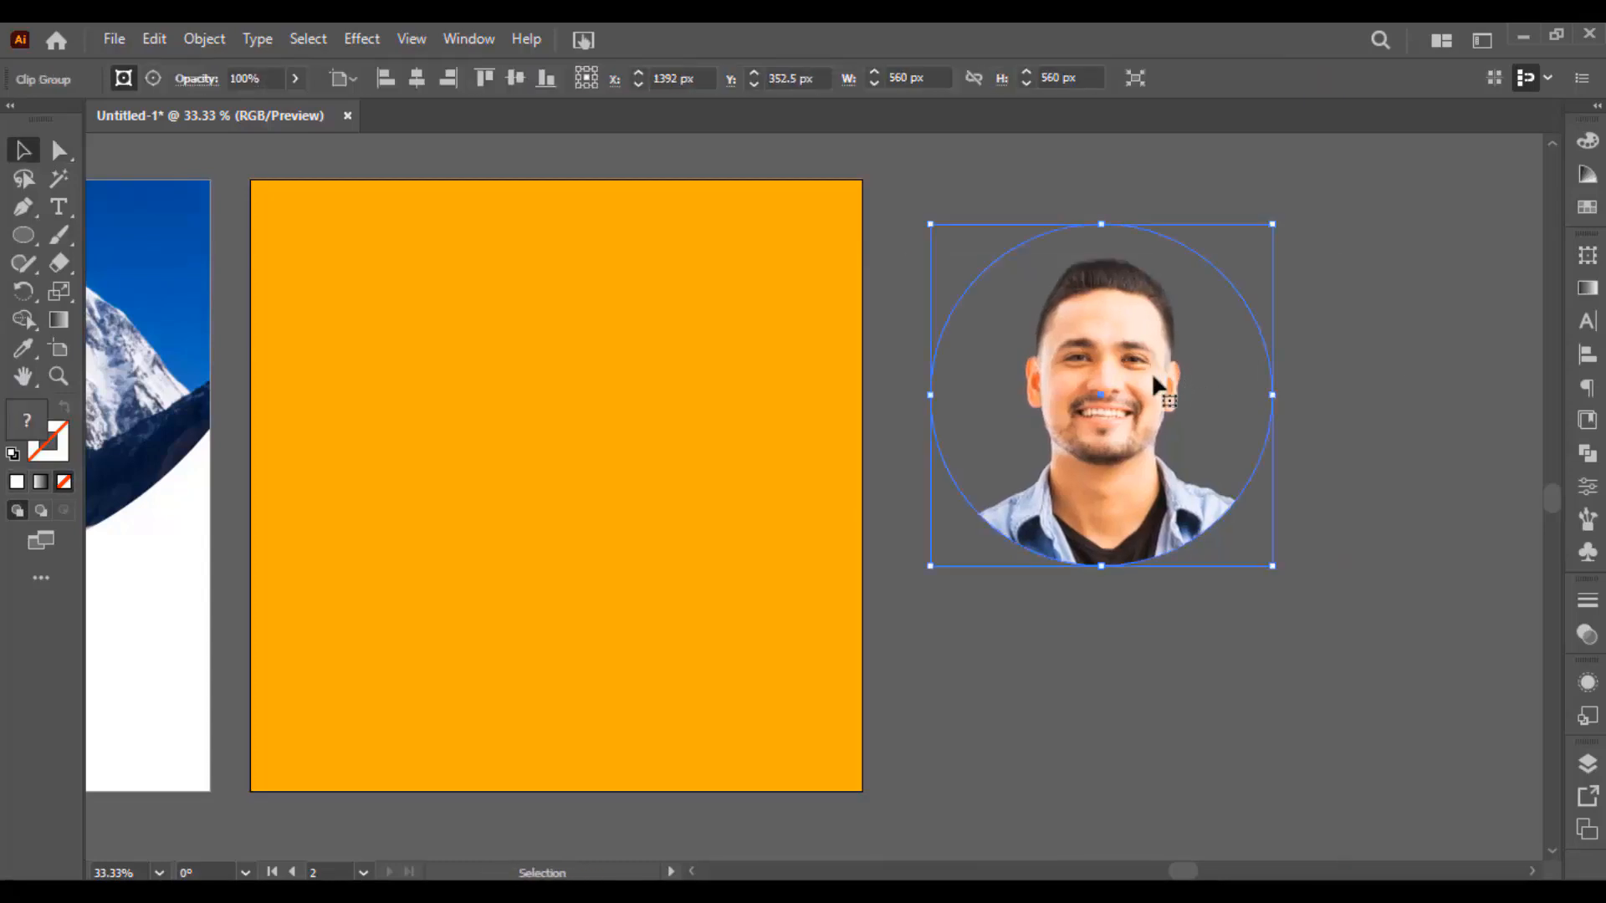
Step: Draw a white circle from the mask's centre matching its 560 px diameter and send it to the back behind the portrait
key(l)
drag(1101, 393, 1171, 566)
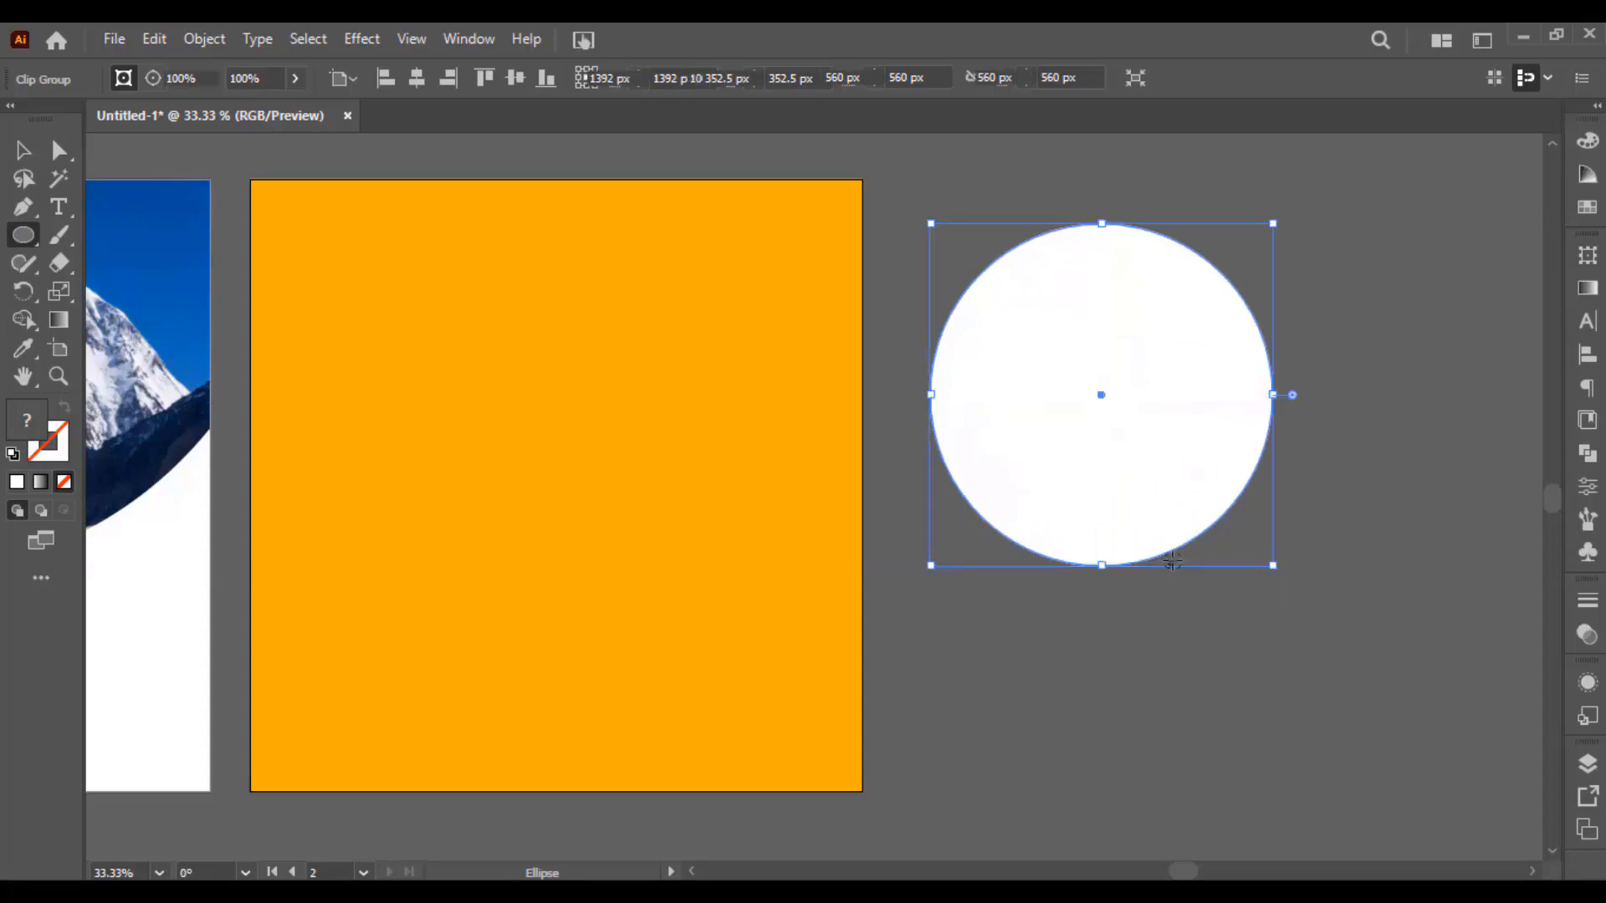
right_click(1131, 350)
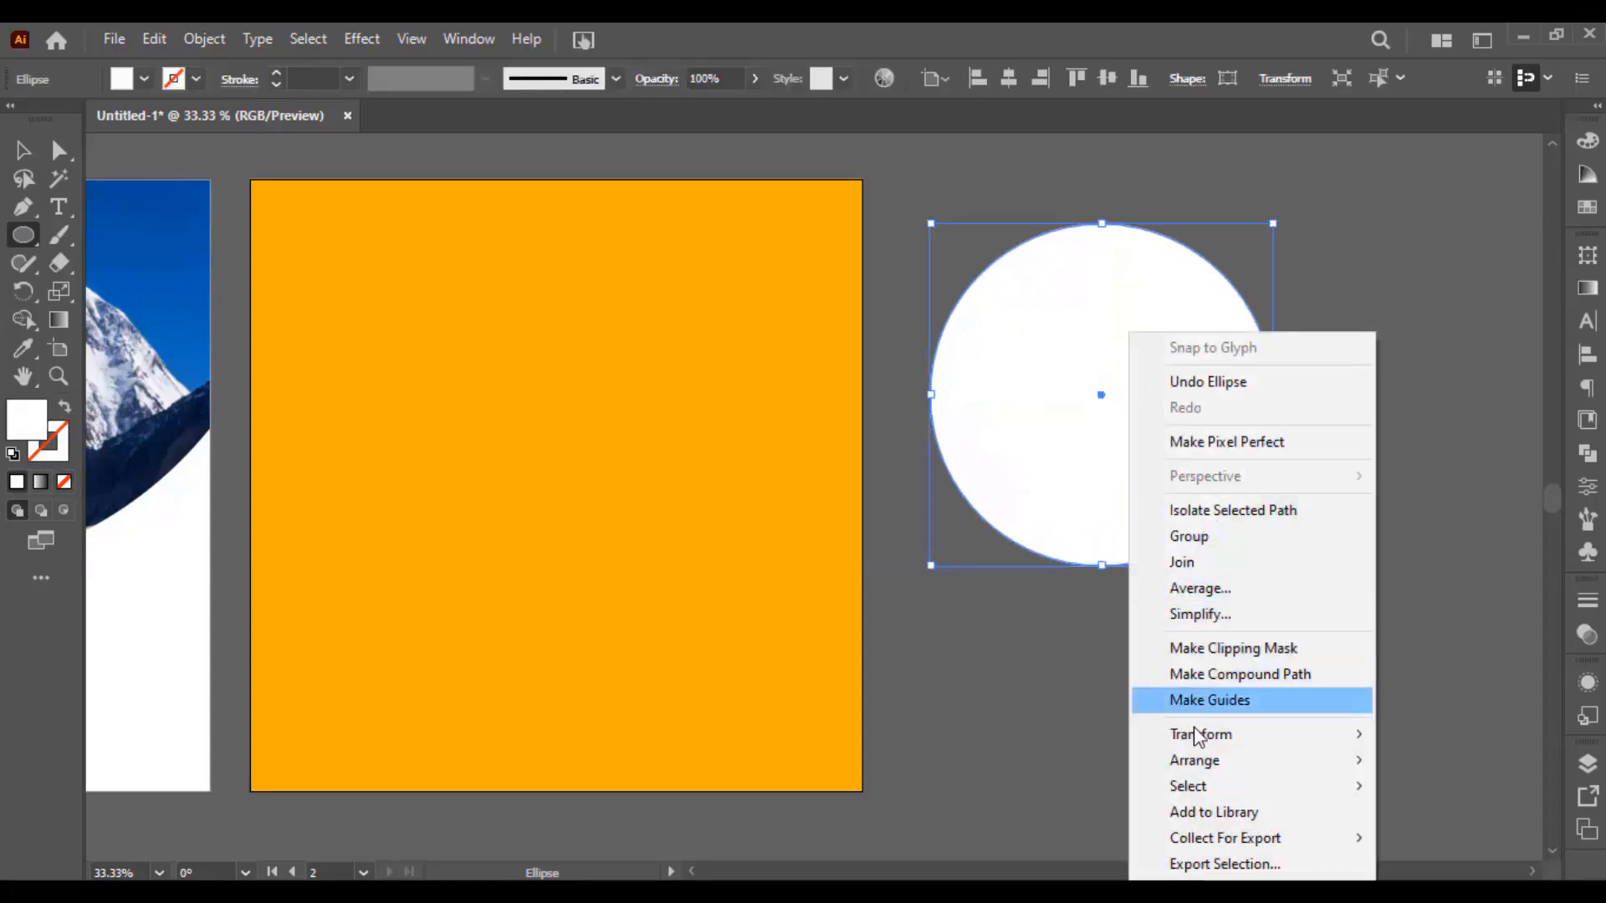
mouse_move(1192, 763)
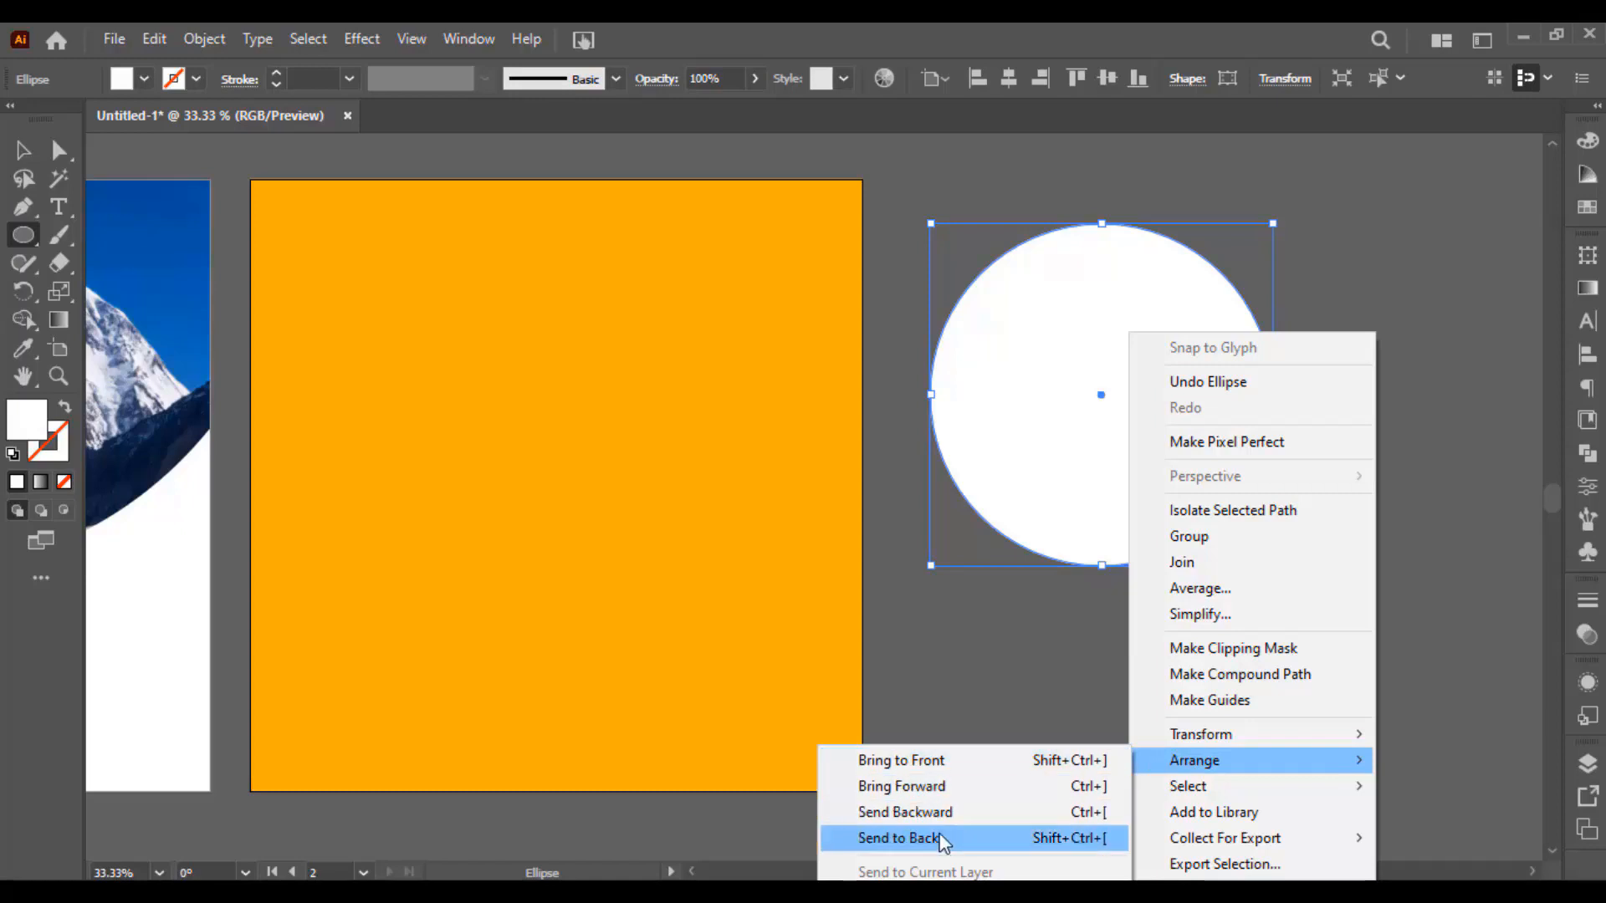
click(1029, 837)
key(v)
click(1388, 347)
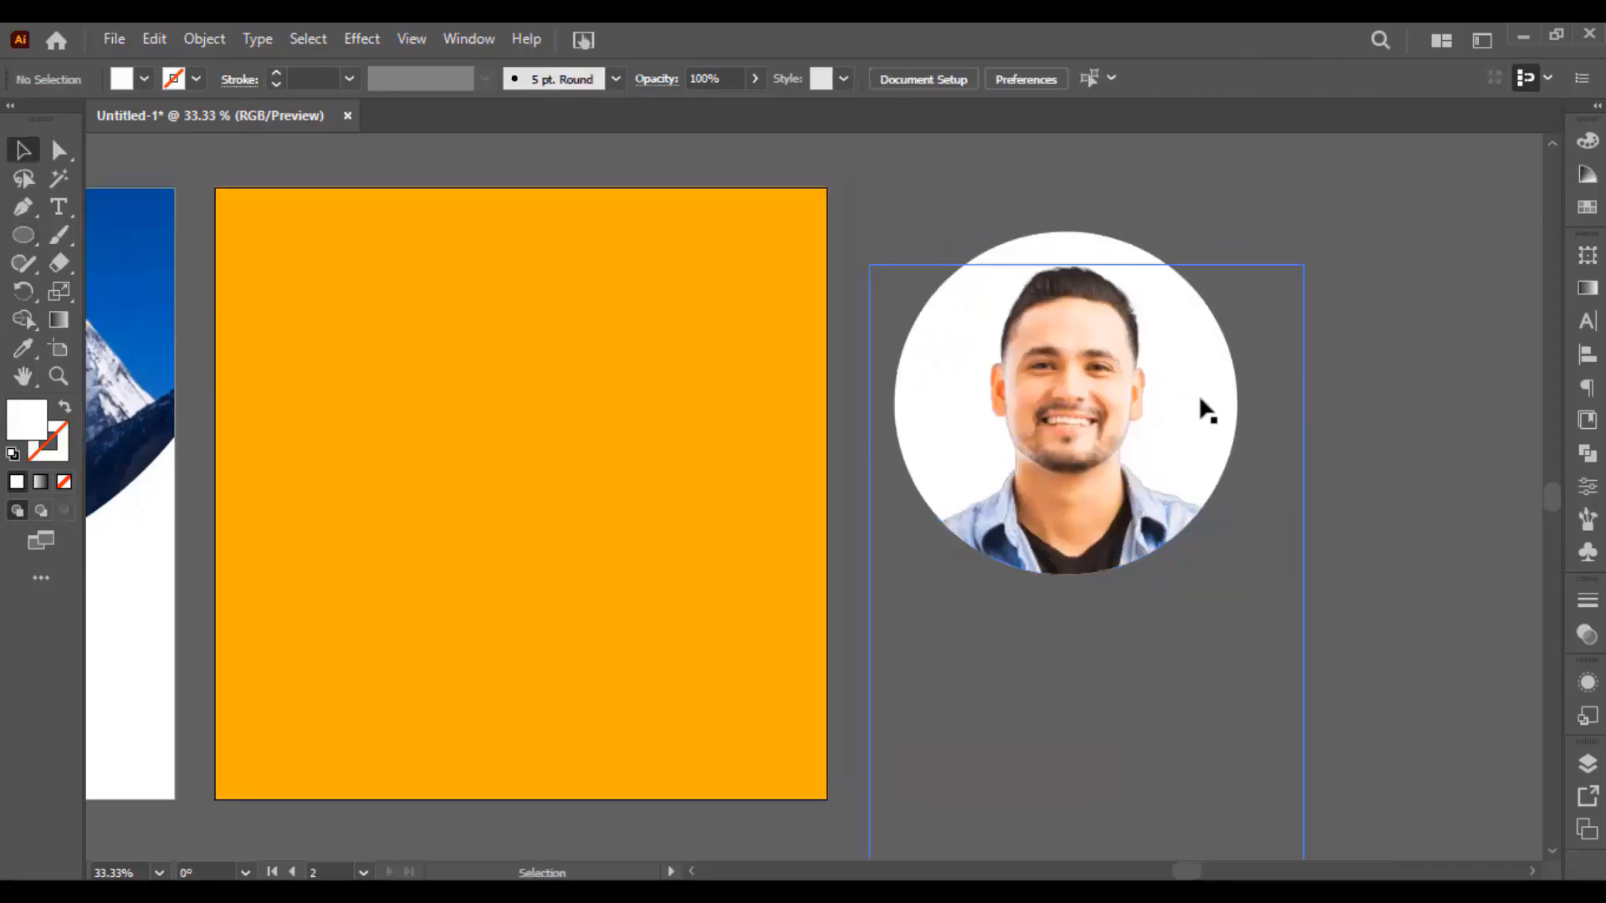
Step: Enlarge the man's photo inside the circular mask and reposition it so his head nearly fills the circle
scroll(1197, 394, up, 1)
click(989, 364)
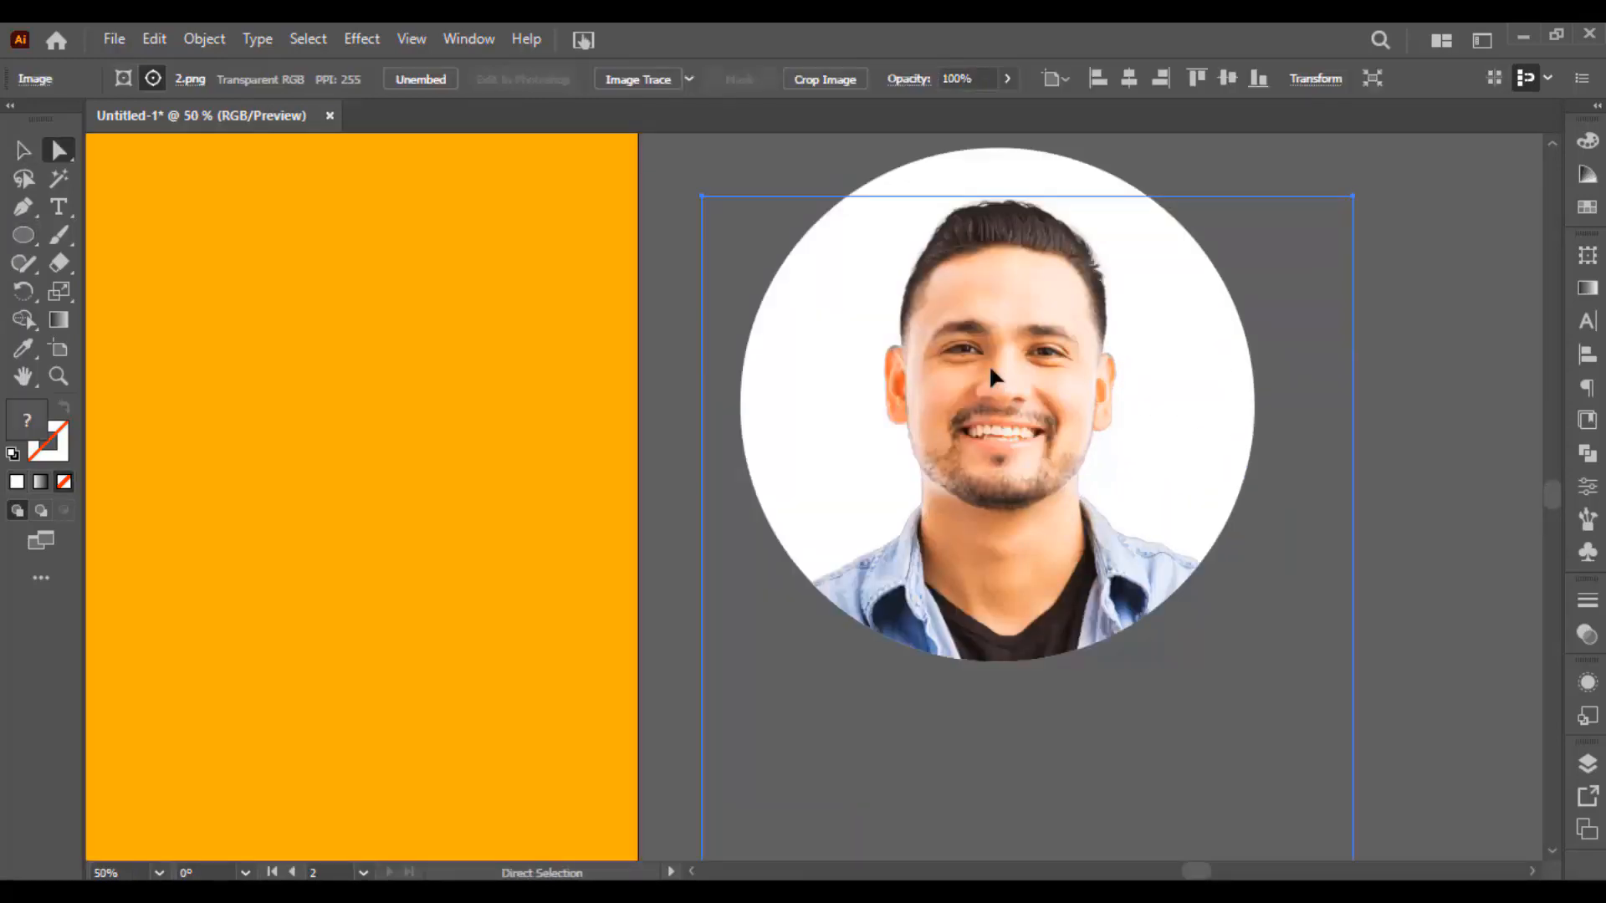
scroll(988, 364, down, 1)
drag(1014, 252, 1018, 186)
drag(1017, 324, 1021, 363)
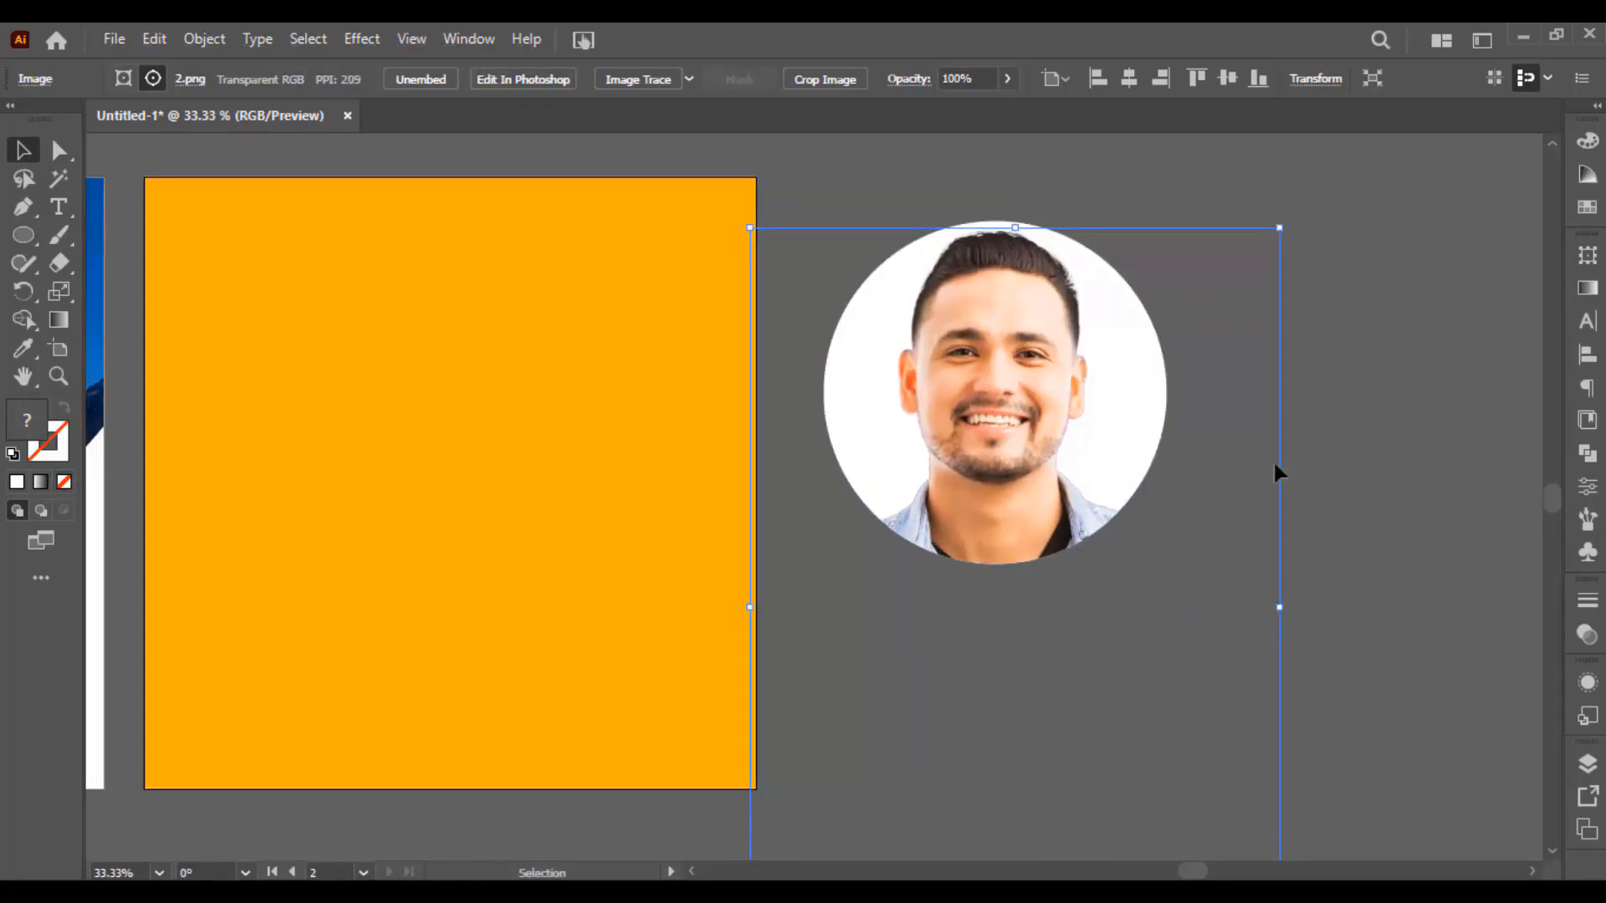
click(1380, 376)
scroll(1046, 262, up, 1)
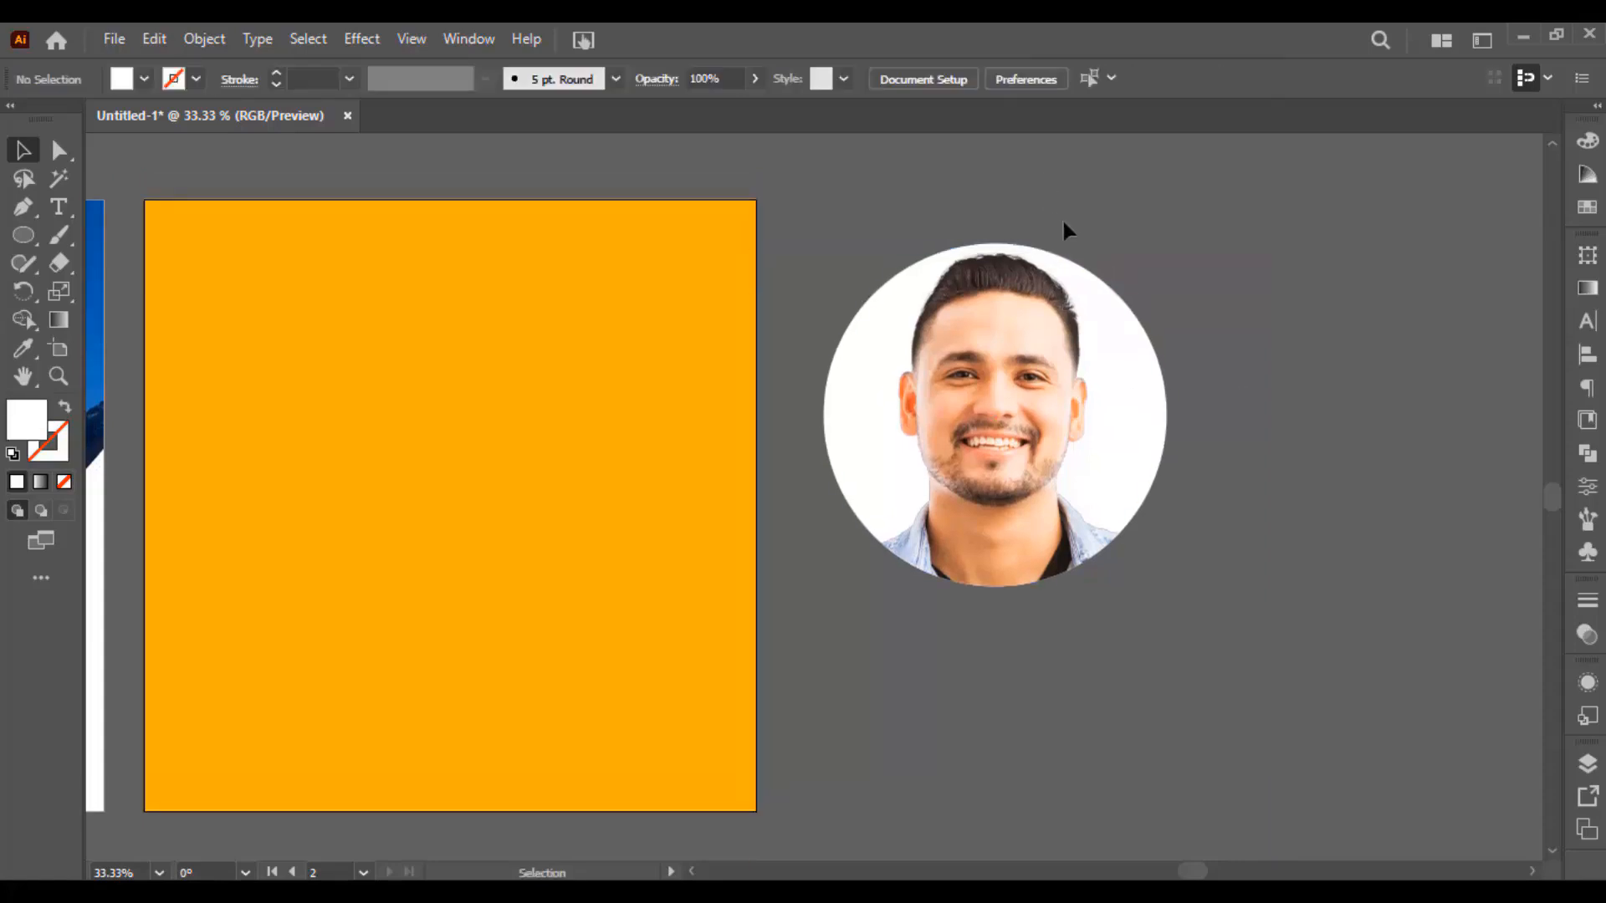
Step: Draw a slightly larger concentric circle around the portrait and swap its fill and stroke to get a white outline without fill
key(l)
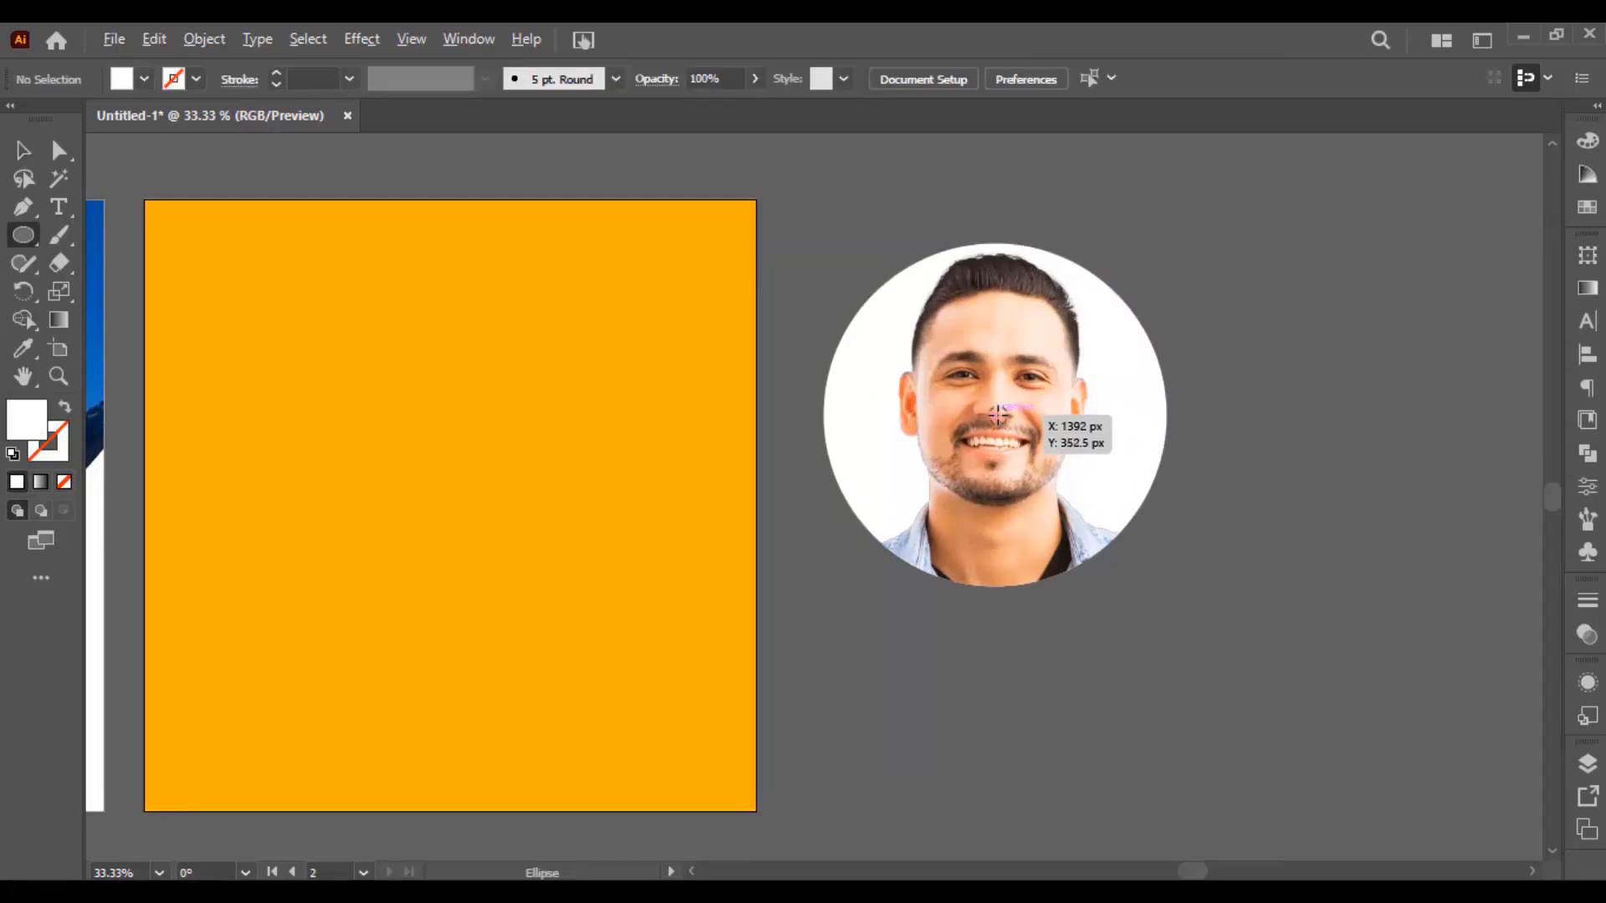
mouse_move(996, 411)
mouse_down()
mouse_move(1140, 574)
mouse_move(1119, 599)
mouse_up()
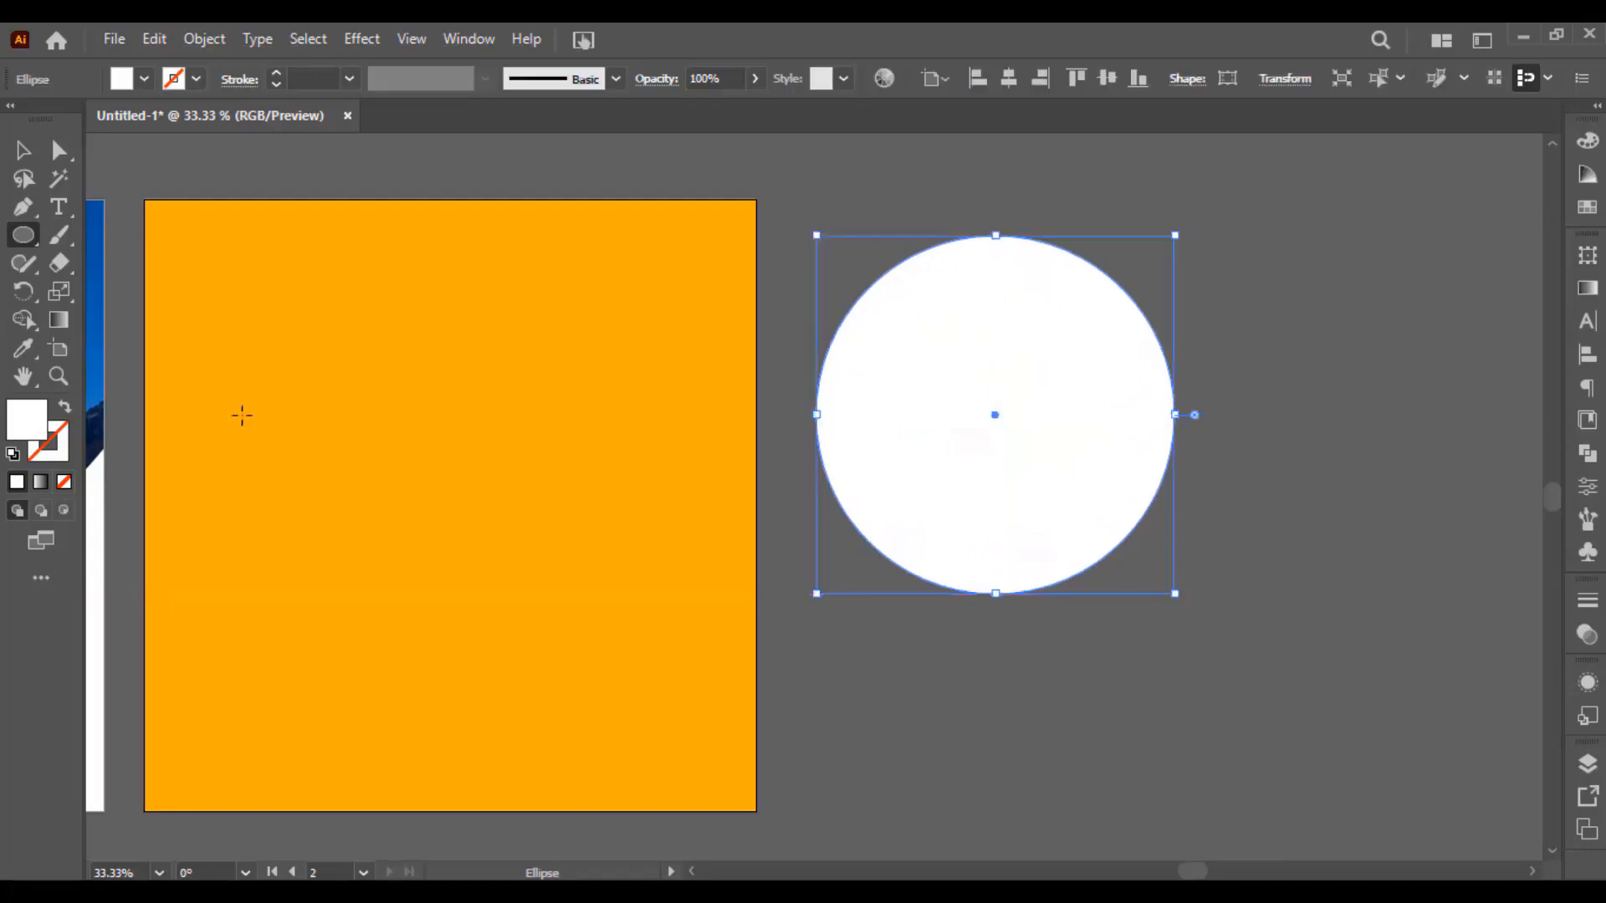
click(67, 409)
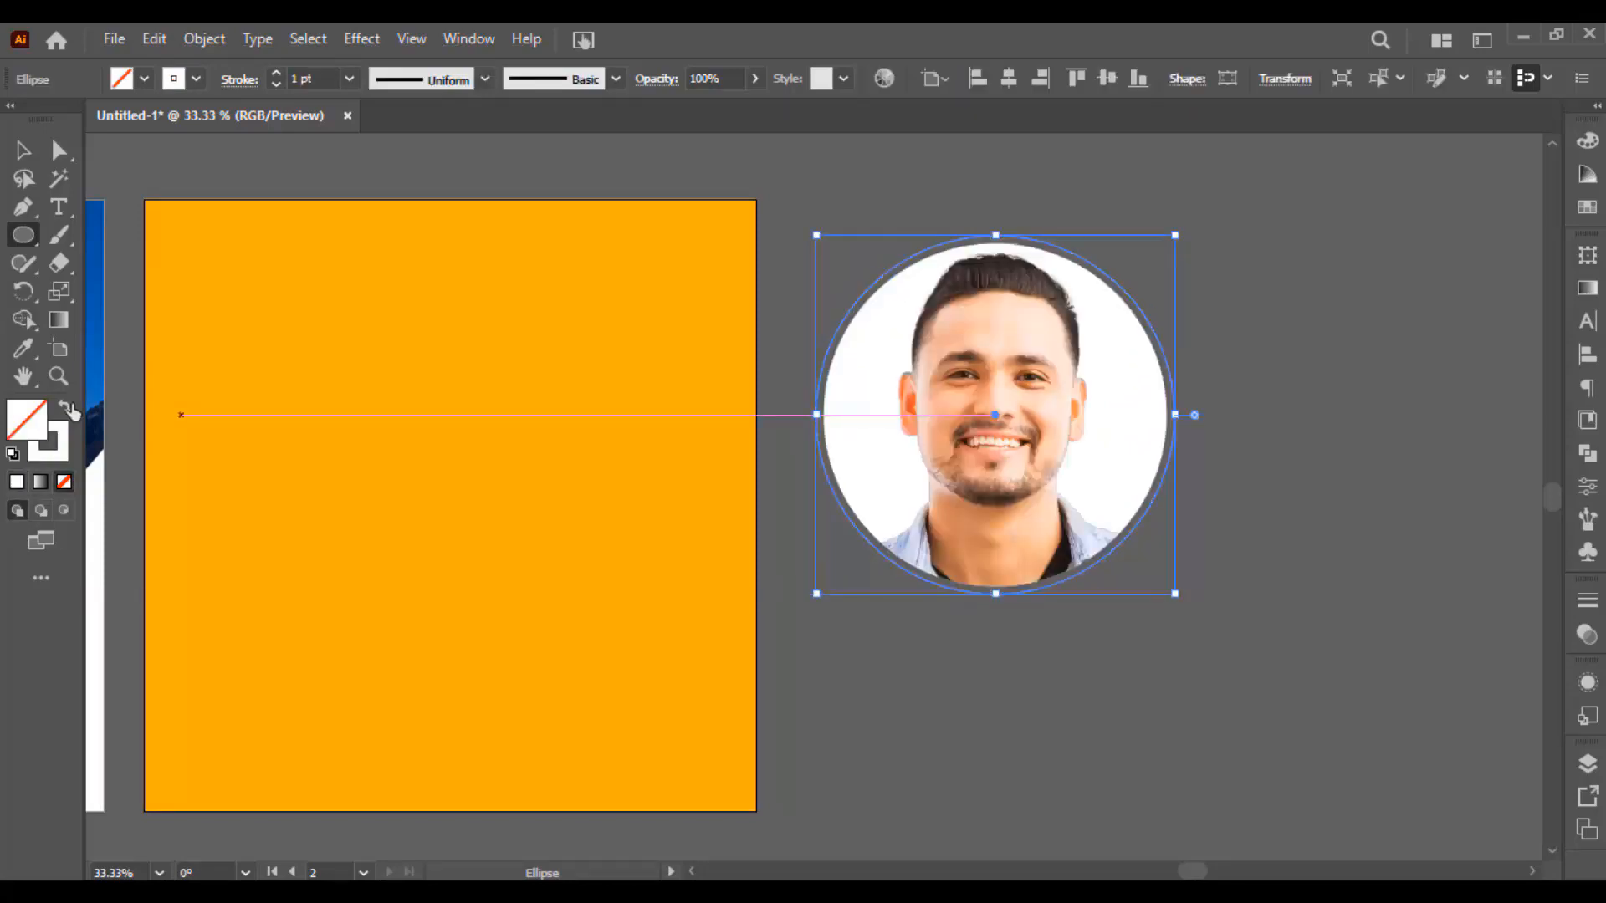
Step: Set the outline circle's stroke weight to 10 pt and enlarge it from its centre to widen the gap around the portrait
click(307, 78)
key(Up)
key(Up)
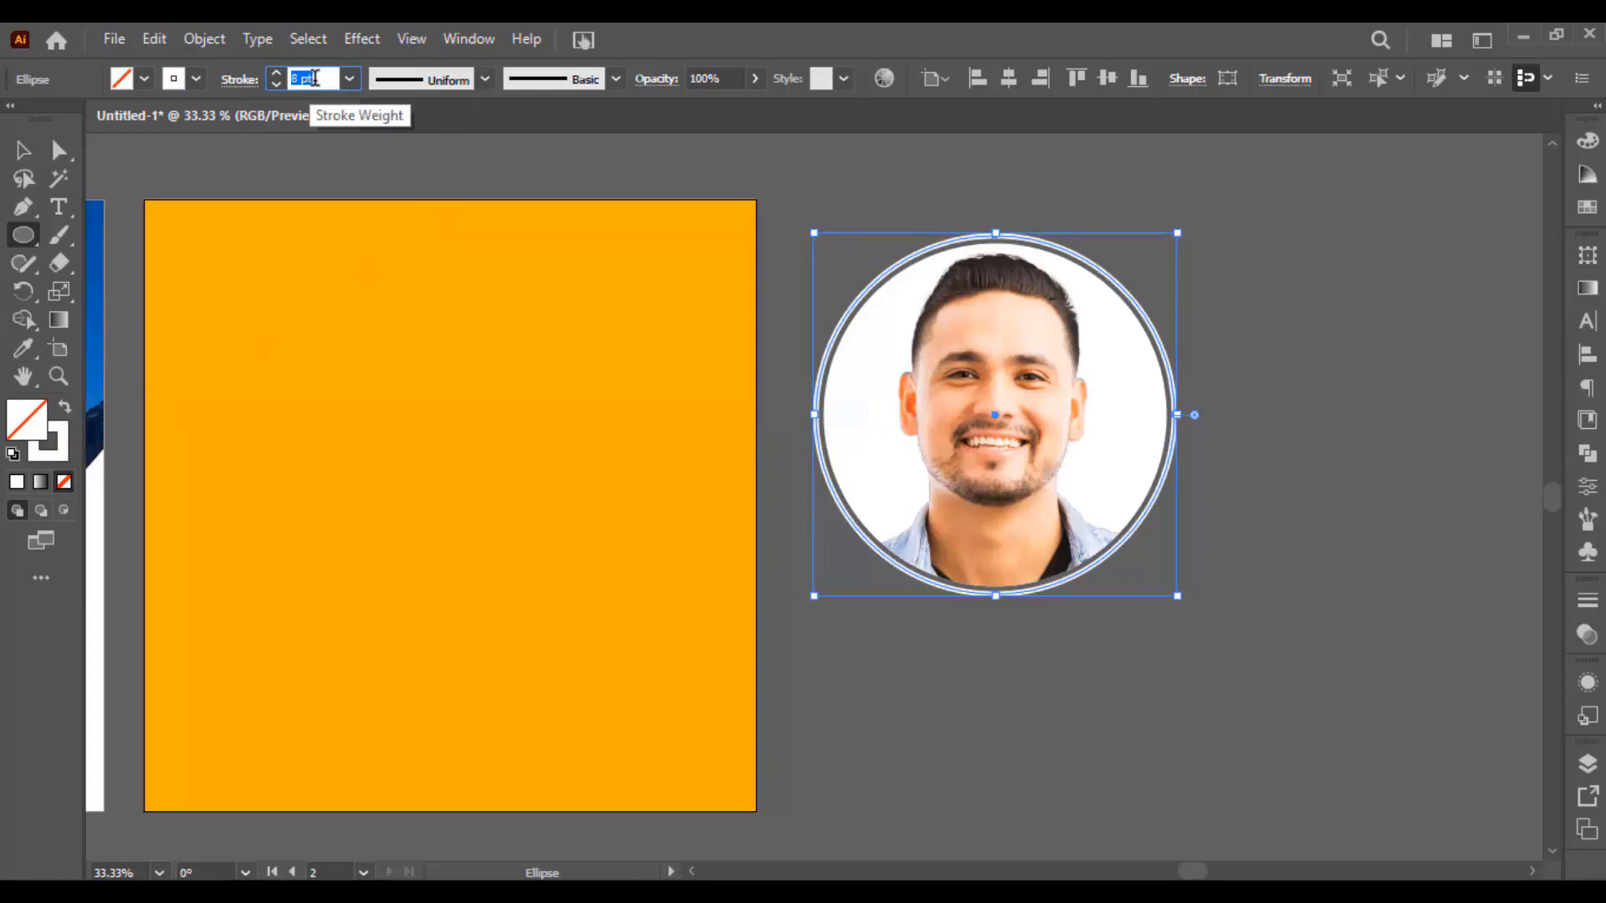
key(Up)
key(Up)
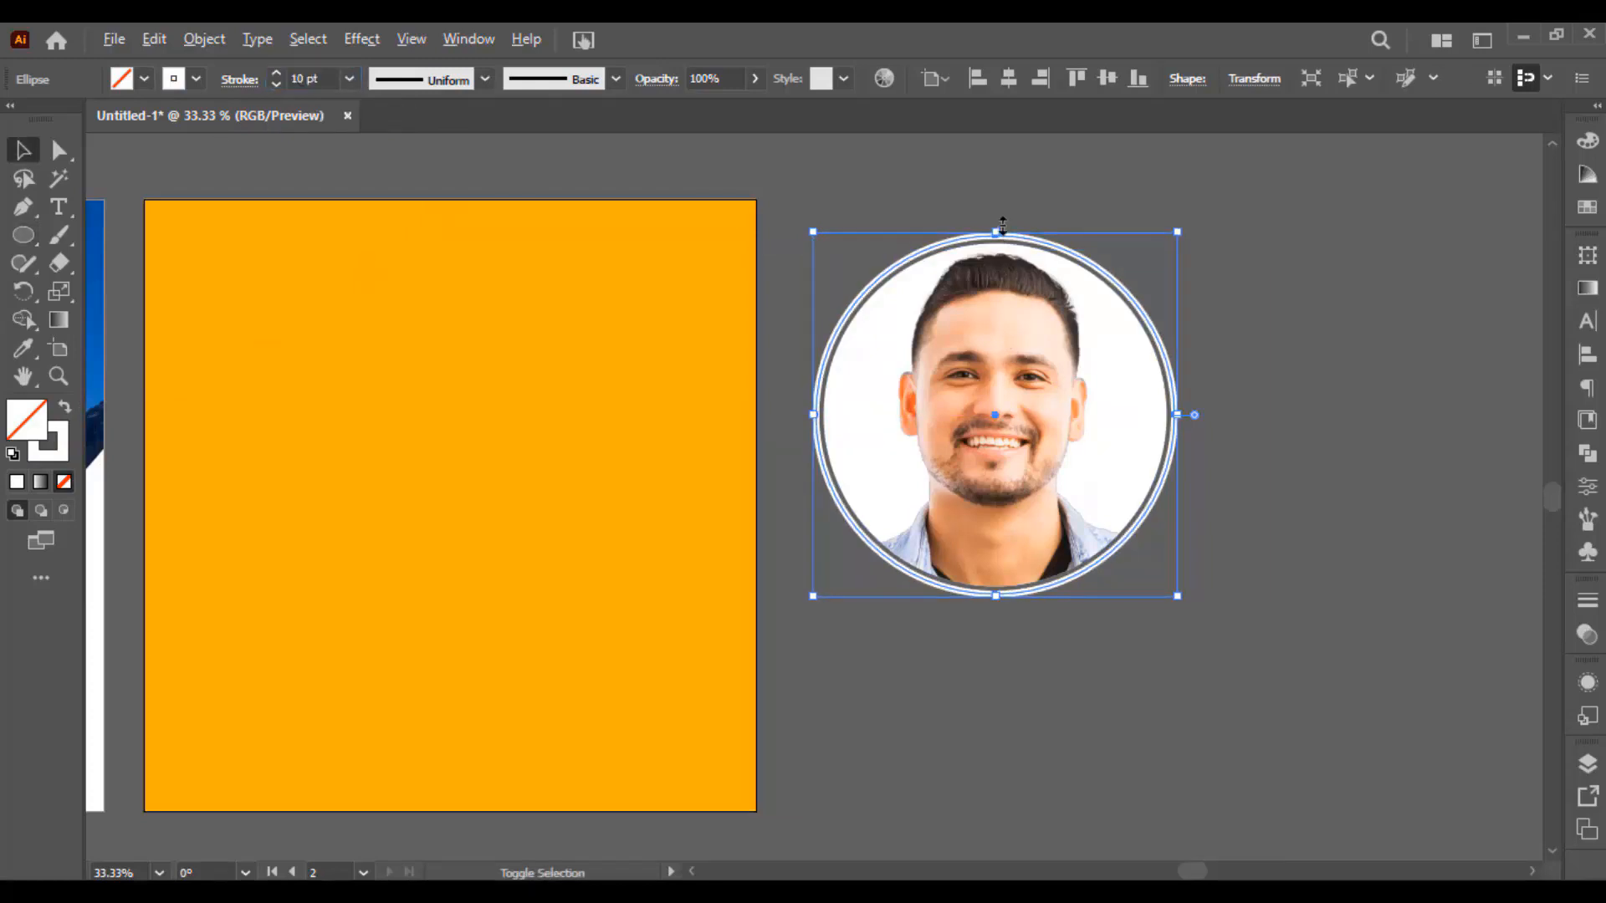
drag(1003, 224, 1000, 227)
click(925, 192)
Step: Group the portrait, white circle and outline ring, and position the group horizontally centred in the upper part of the orange artboard
drag(890, 203, 1182, 552)
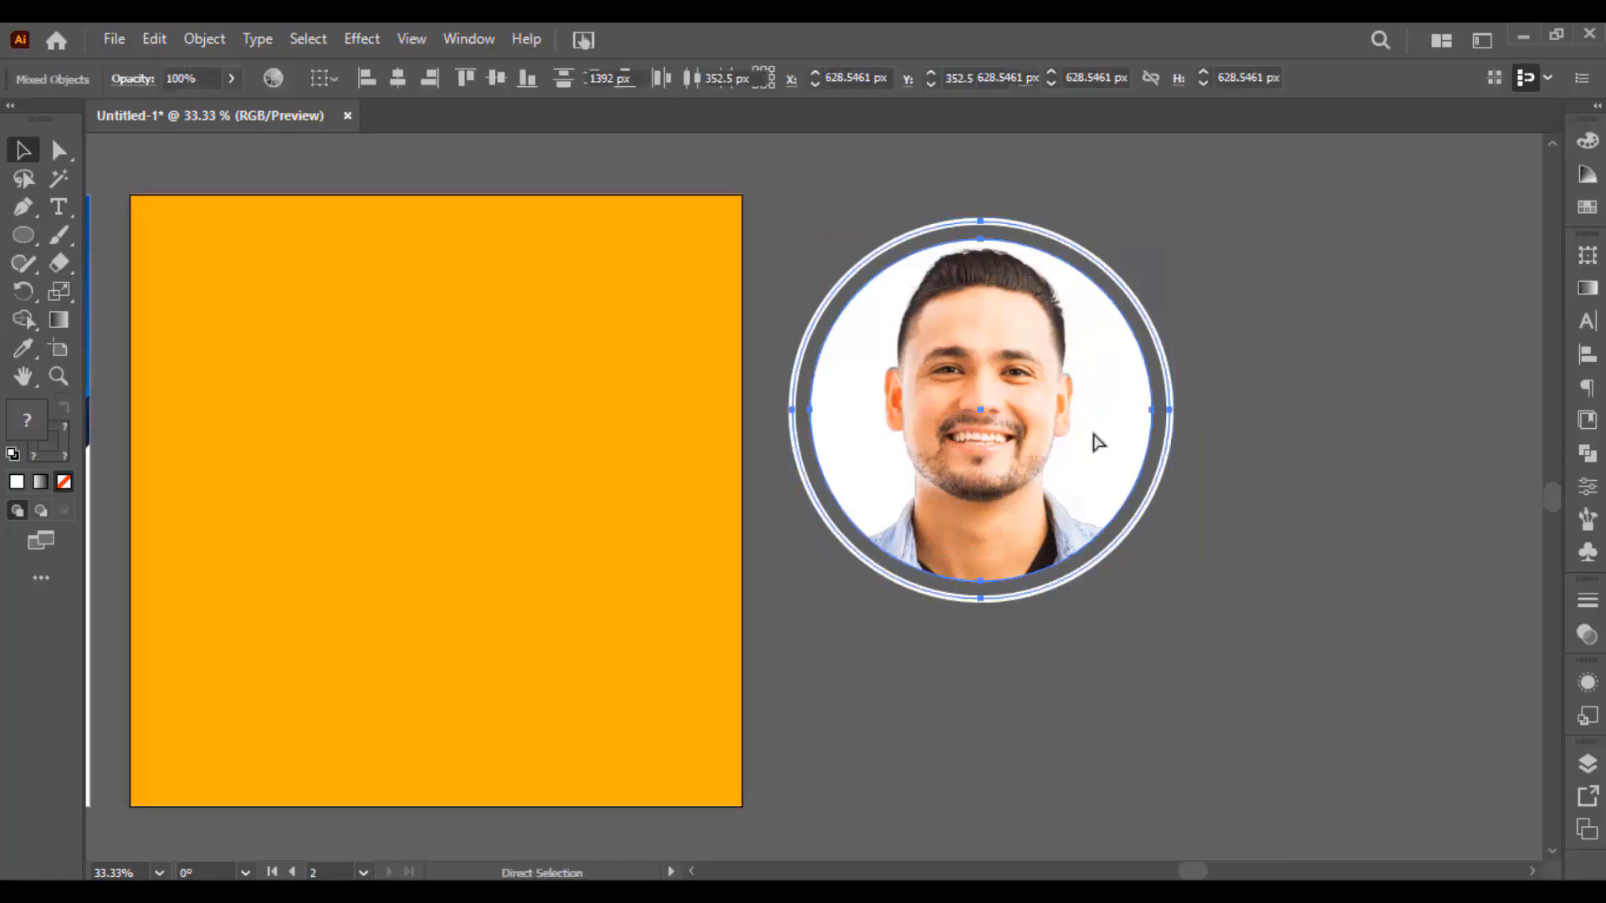
key(ctrl+g)
drag(1091, 430, 585, 454)
click(758, 390)
mouse_move(755, 388)
mouse_down()
mouse_move(961, 388)
mouse_move(755, 395)
mouse_up()
click(937, 360)
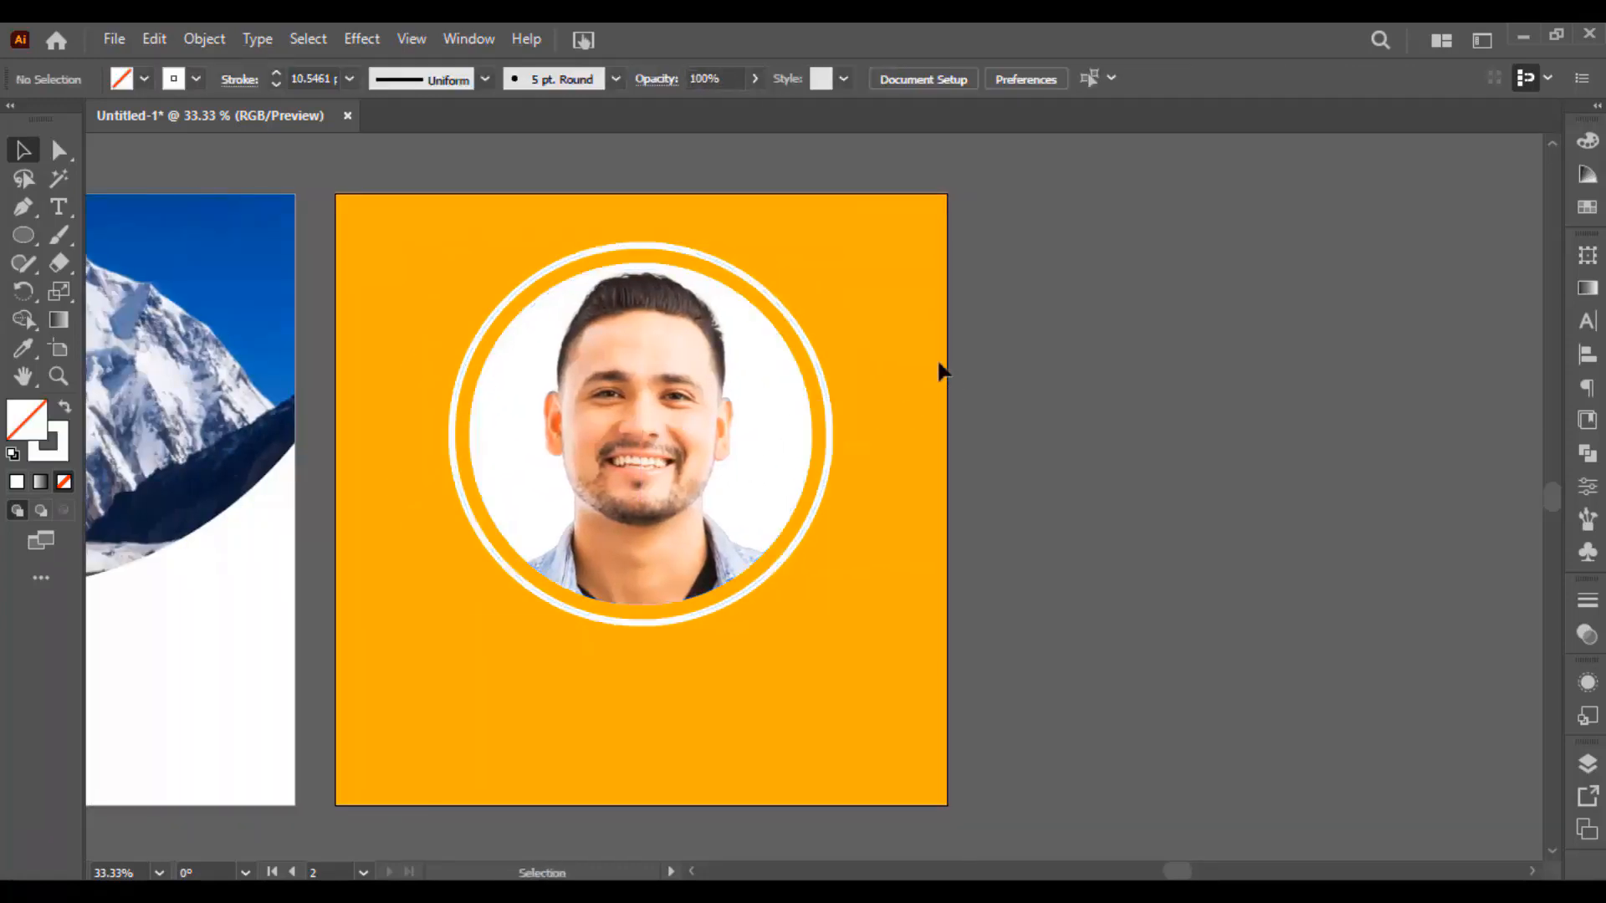
Step: Scale the portrait group down to about 435 px, place it in the orange artboard's upper-left corner and put a copy right of the artboard
click(784, 434)
drag(834, 627, 713, 524)
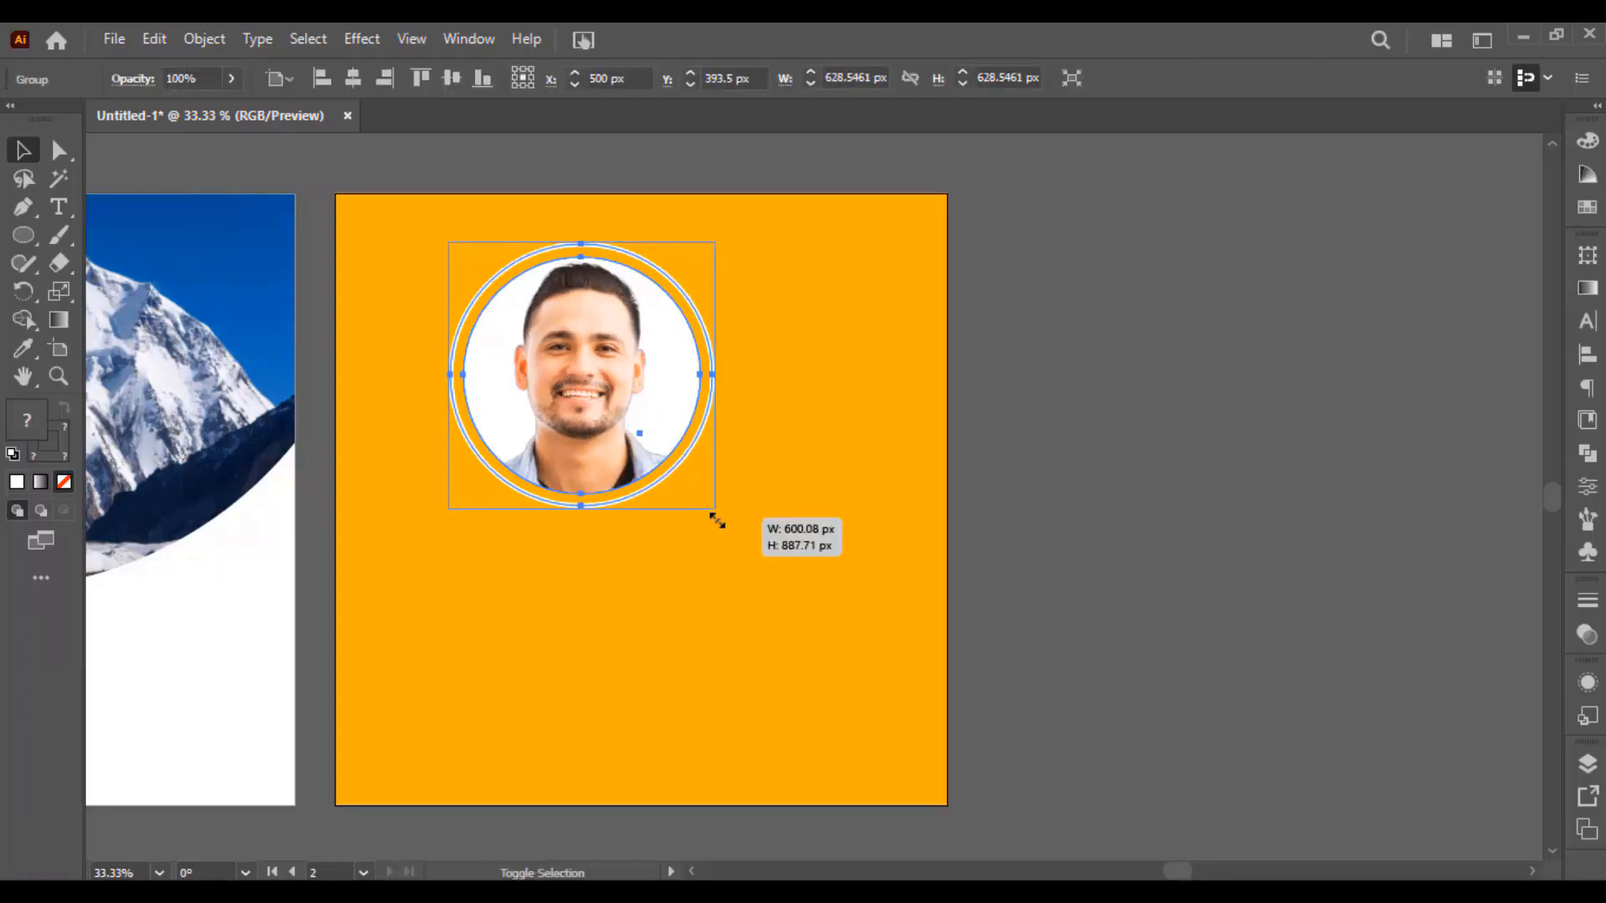
drag(670, 415, 1119, 345)
click(685, 376)
Step: Ungroup the copied portrait and release its clipping mask to free the full photo of the man
right_click(1176, 318)
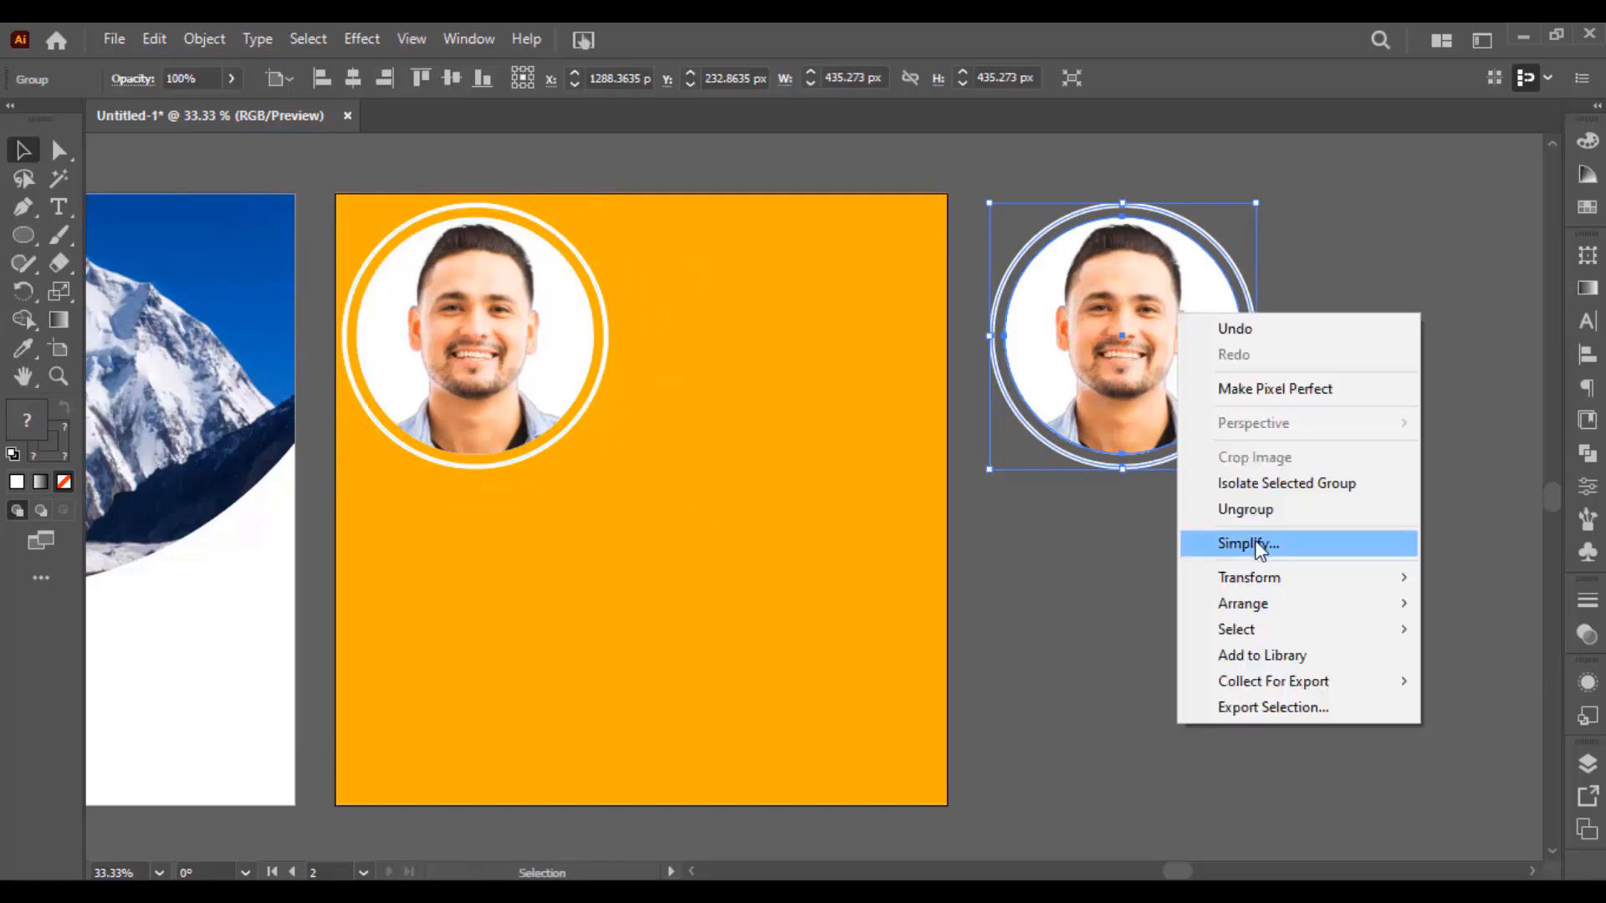
click(1255, 509)
scroll(1172, 581, right, 2)
click(1237, 517)
right_click(1057, 359)
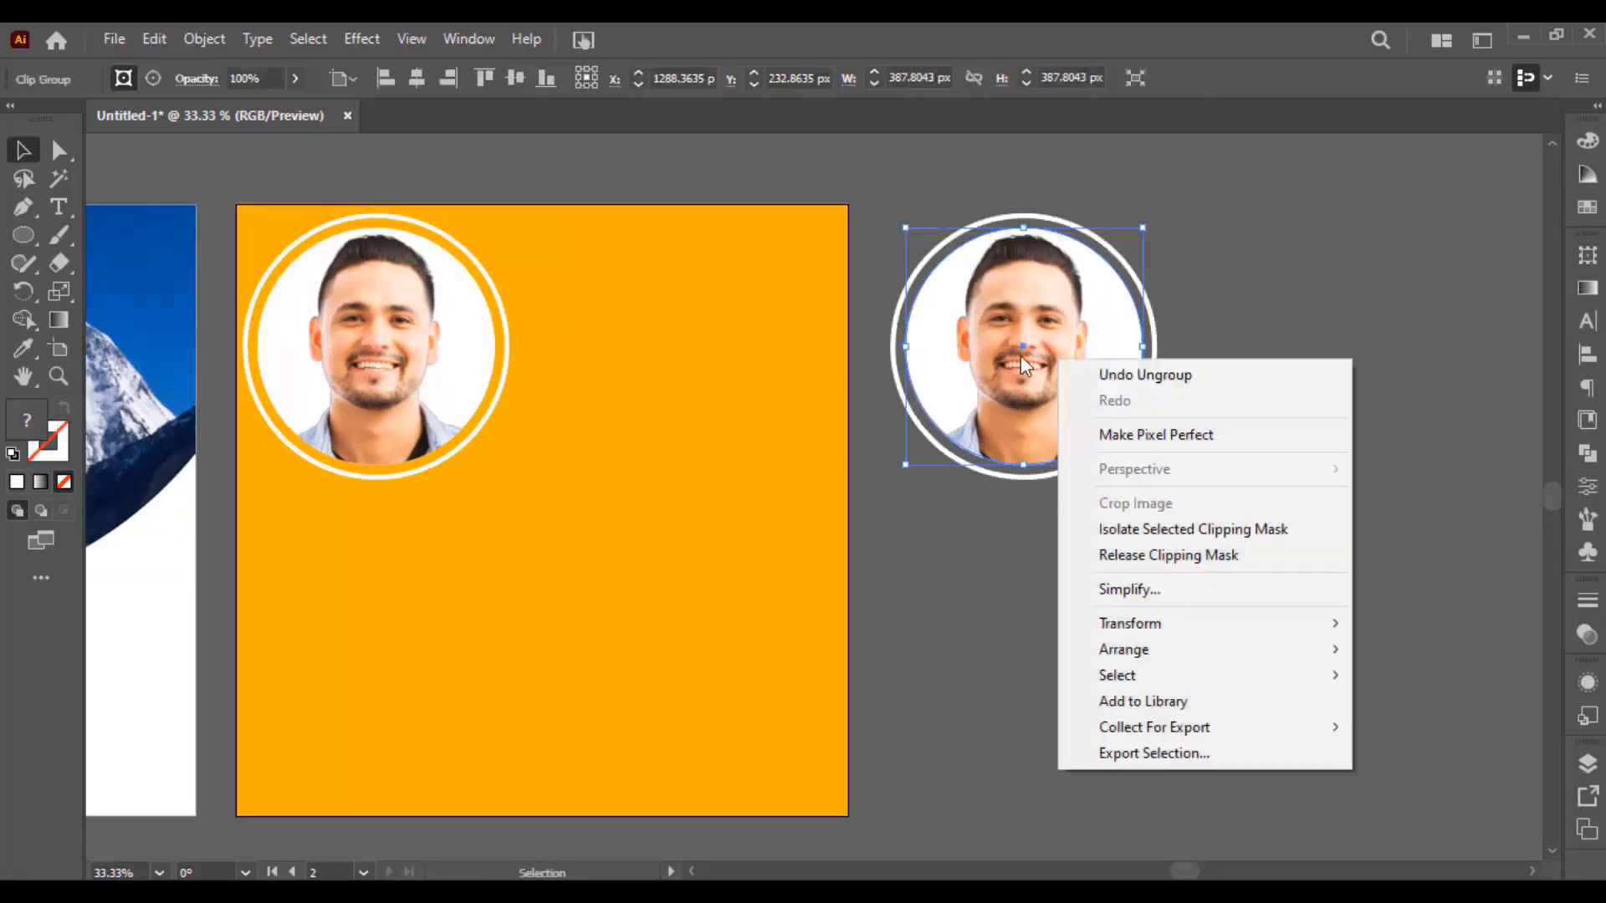
click(1158, 560)
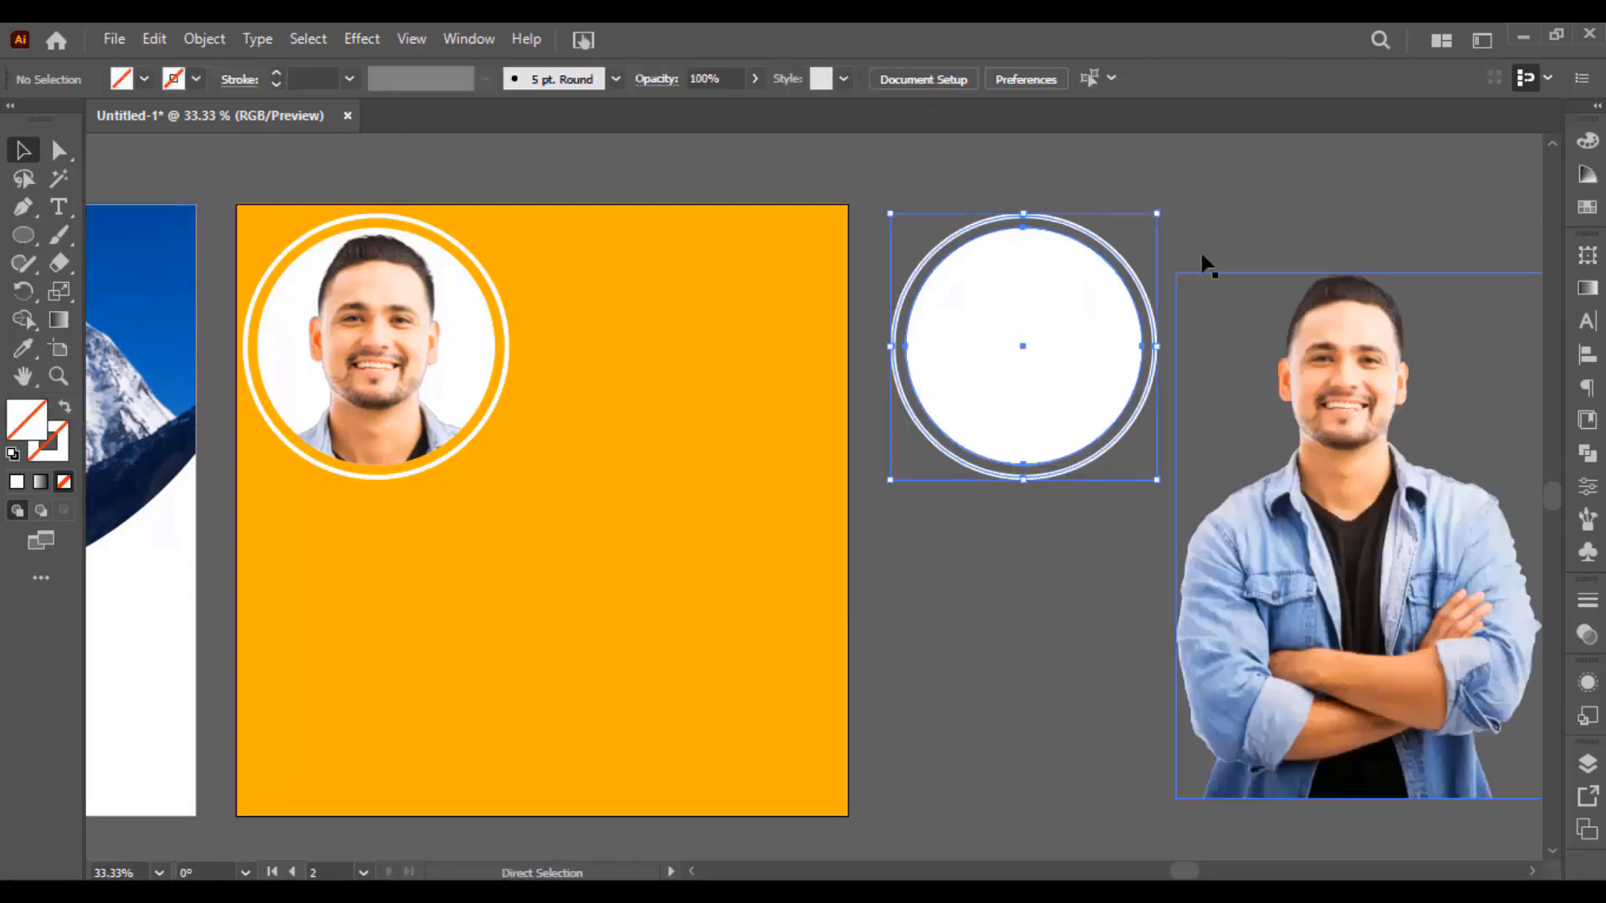
Step: Delete the copy's white circle and outline ring, and move the man's full photo closer to the orange artboard
click(1205, 260)
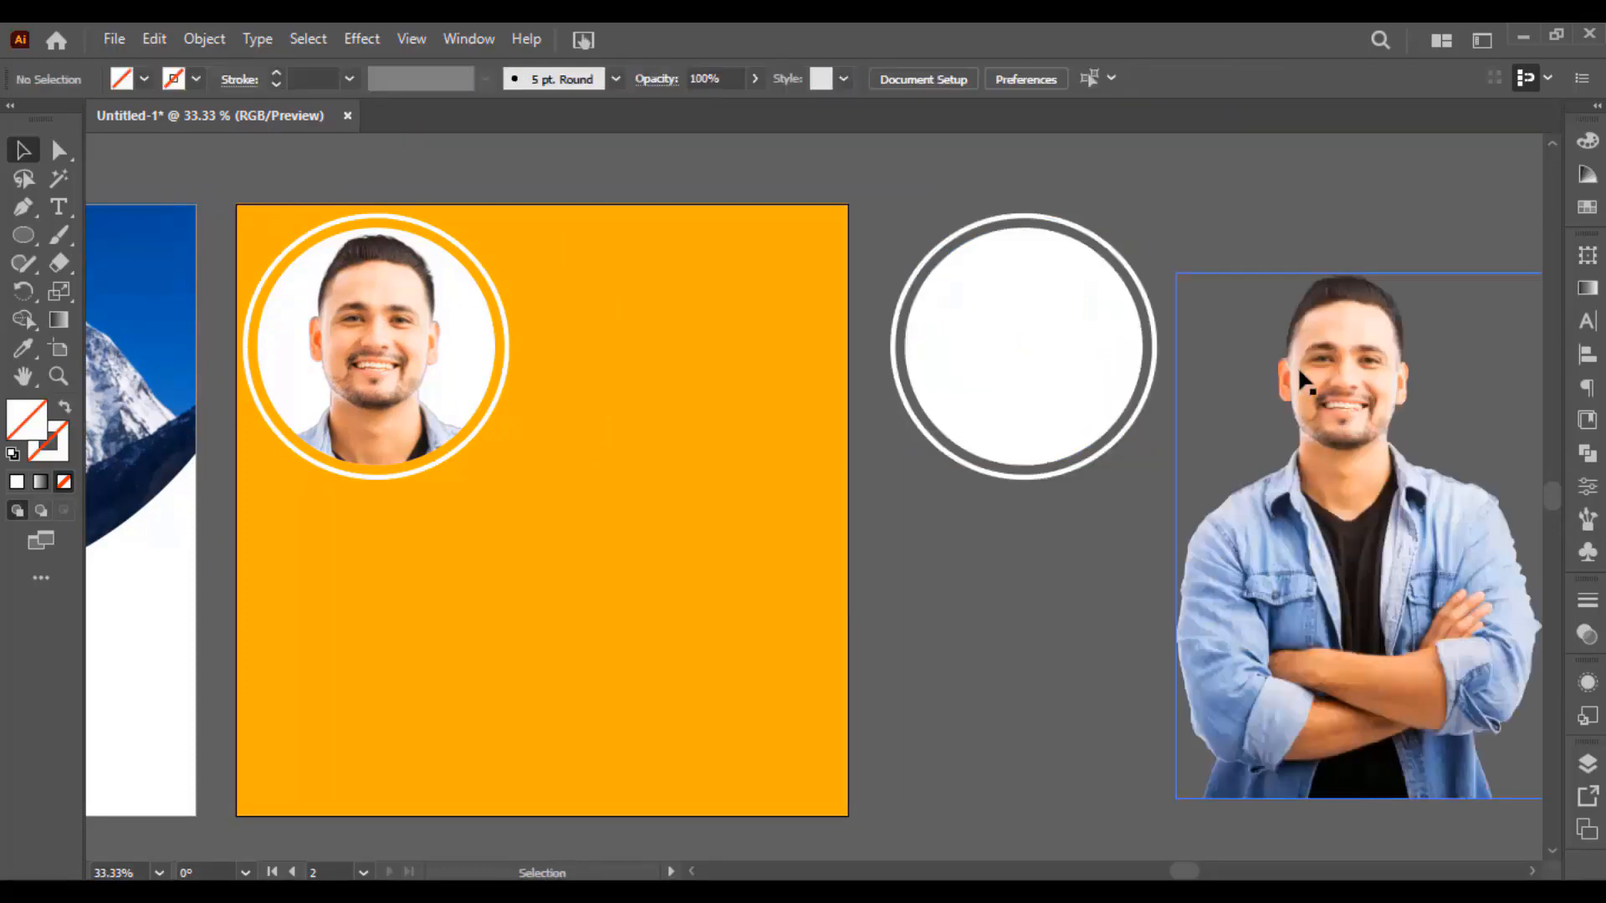
click(997, 393)
key(Delete)
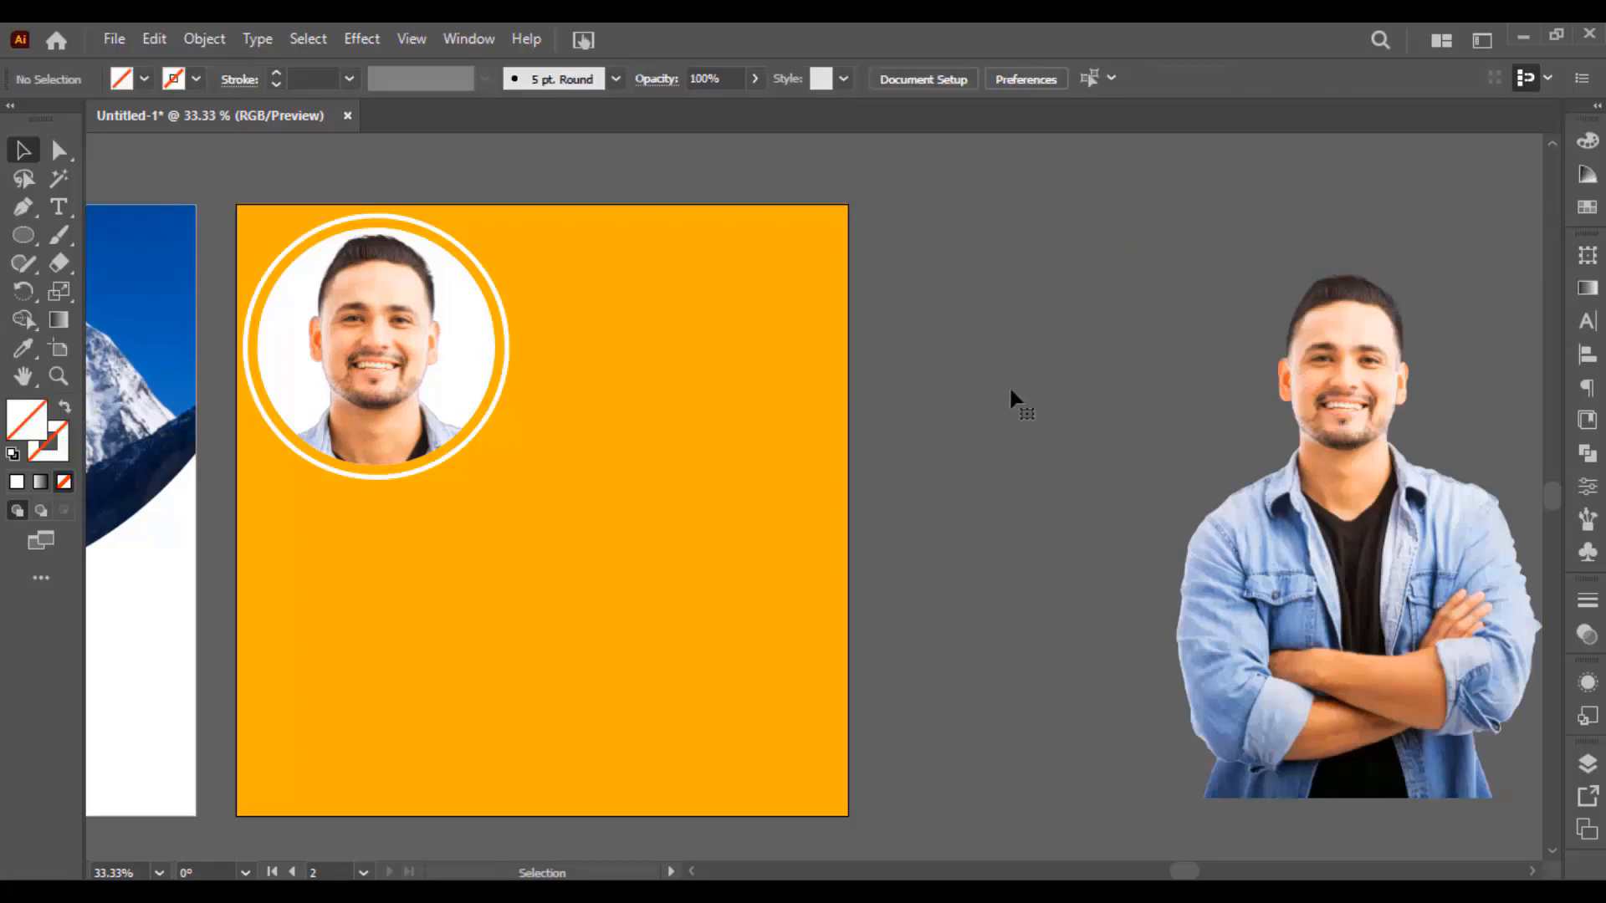
drag(1388, 465, 1217, 465)
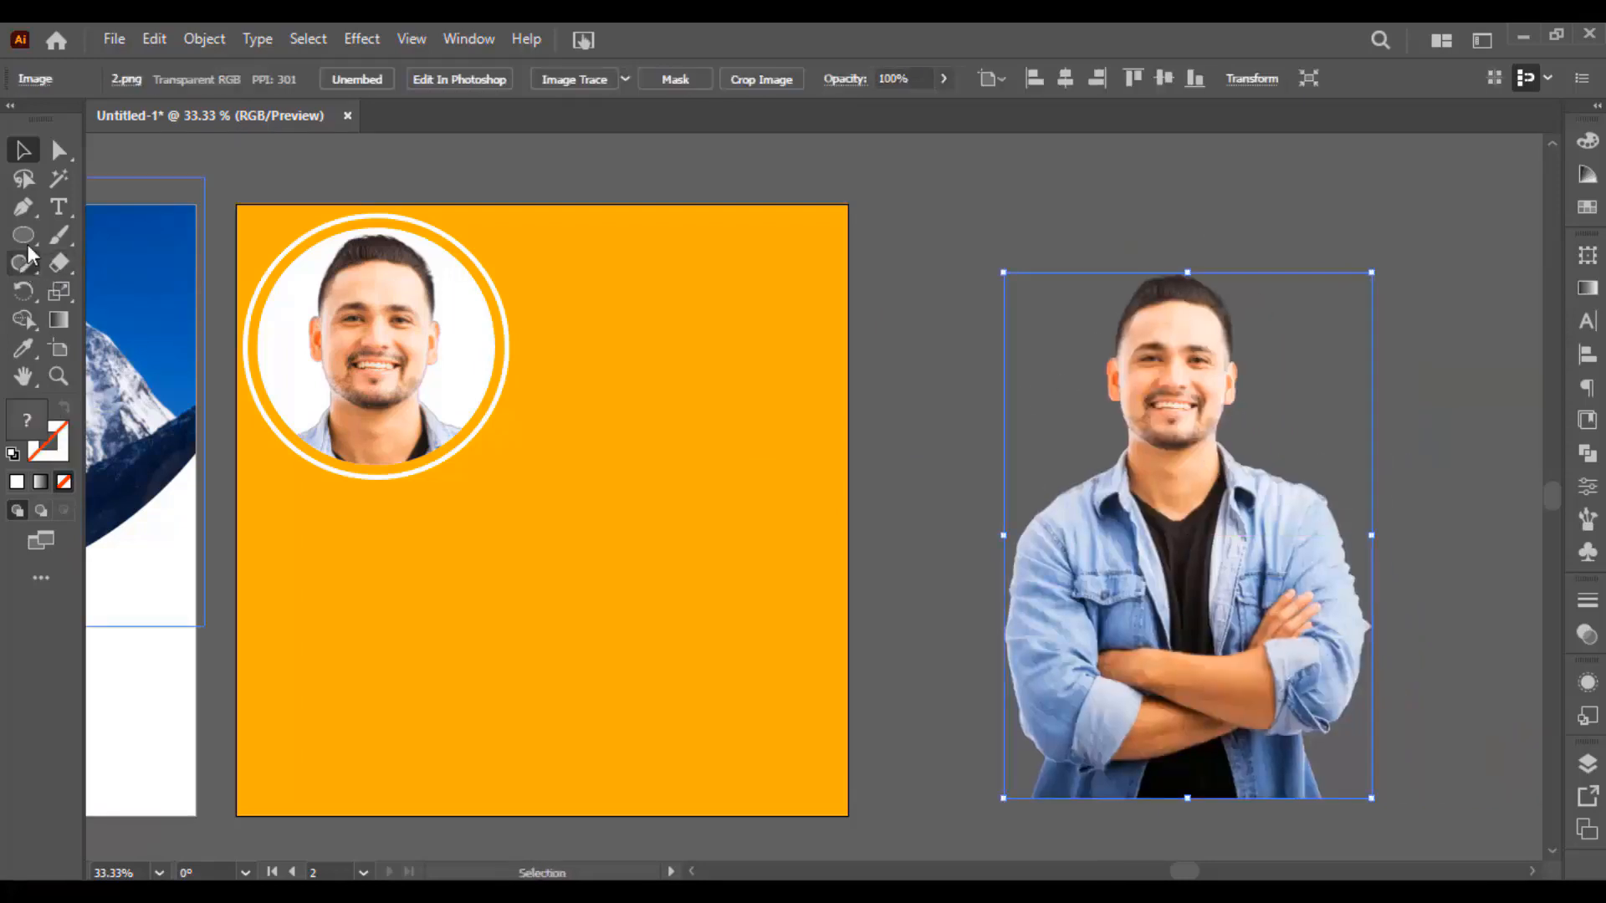
Step: Draw a hexagon across the orange artboard's right edge and fill it with the white sampled from the portrait's ring, without a stroke
drag(29, 239, 147, 350)
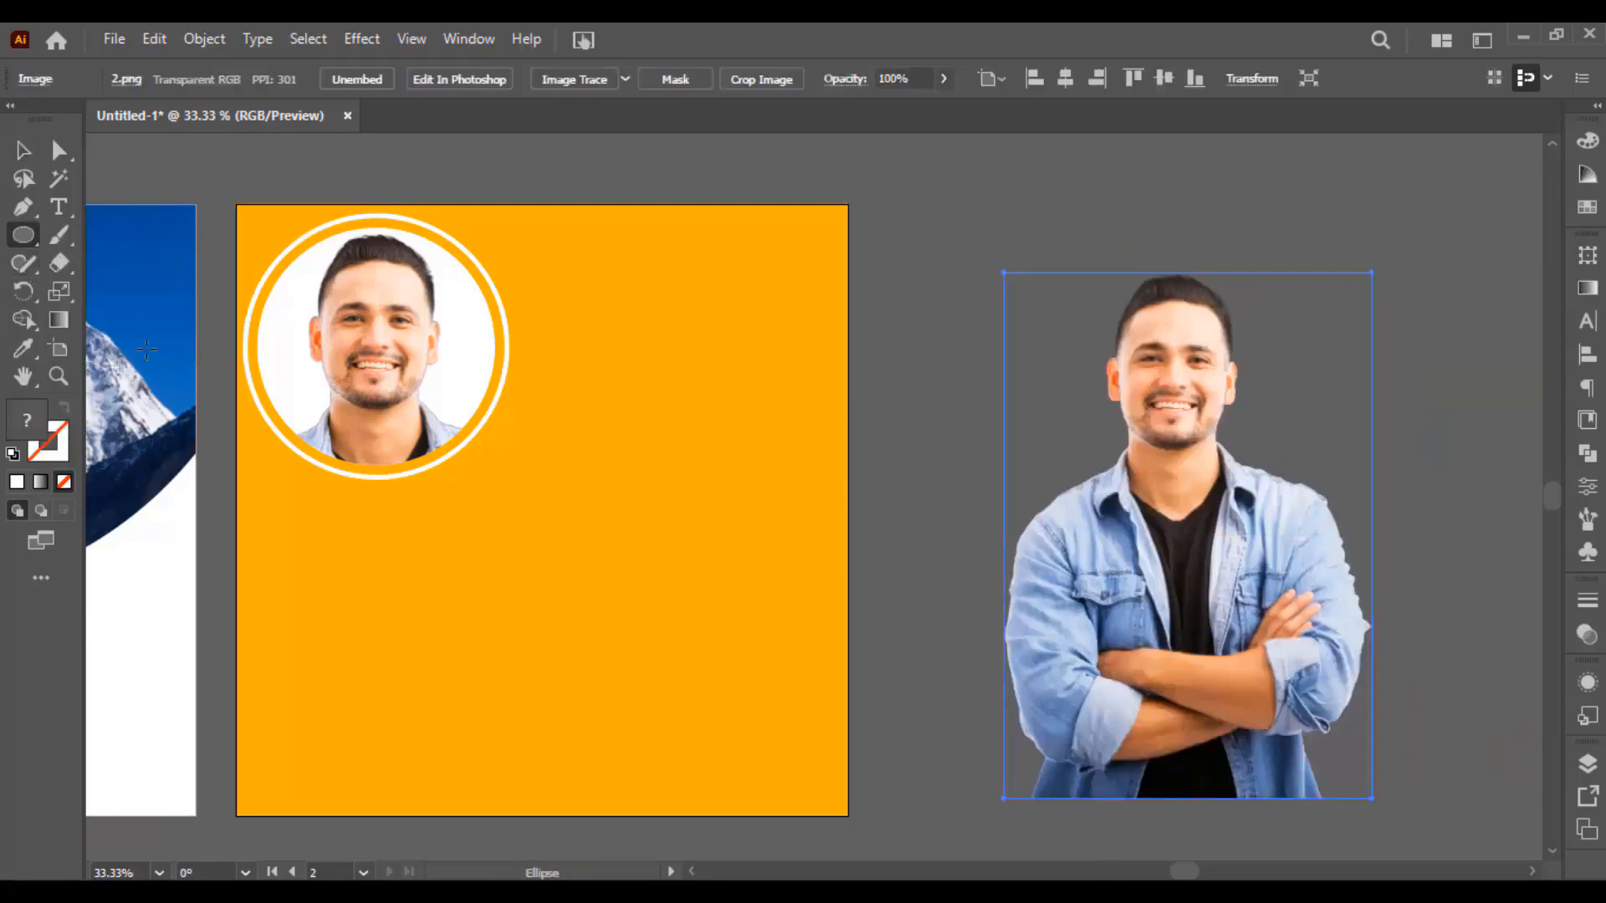
drag(862, 346, 920, 444)
key(v)
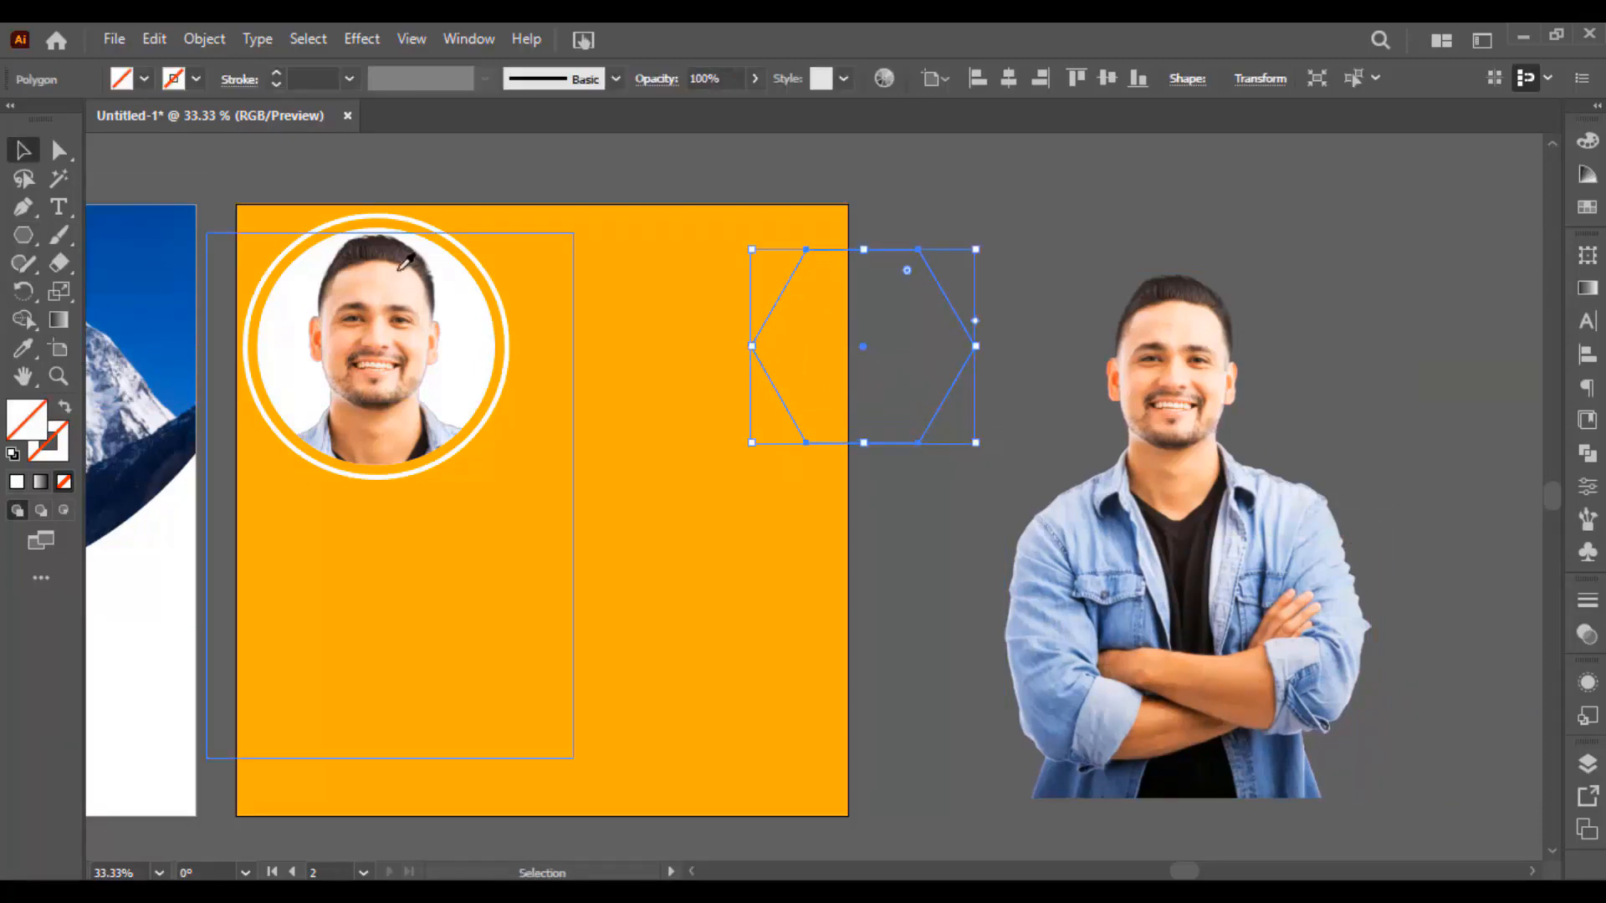
key(i)
click(394, 219)
key(v)
key(shift+x)
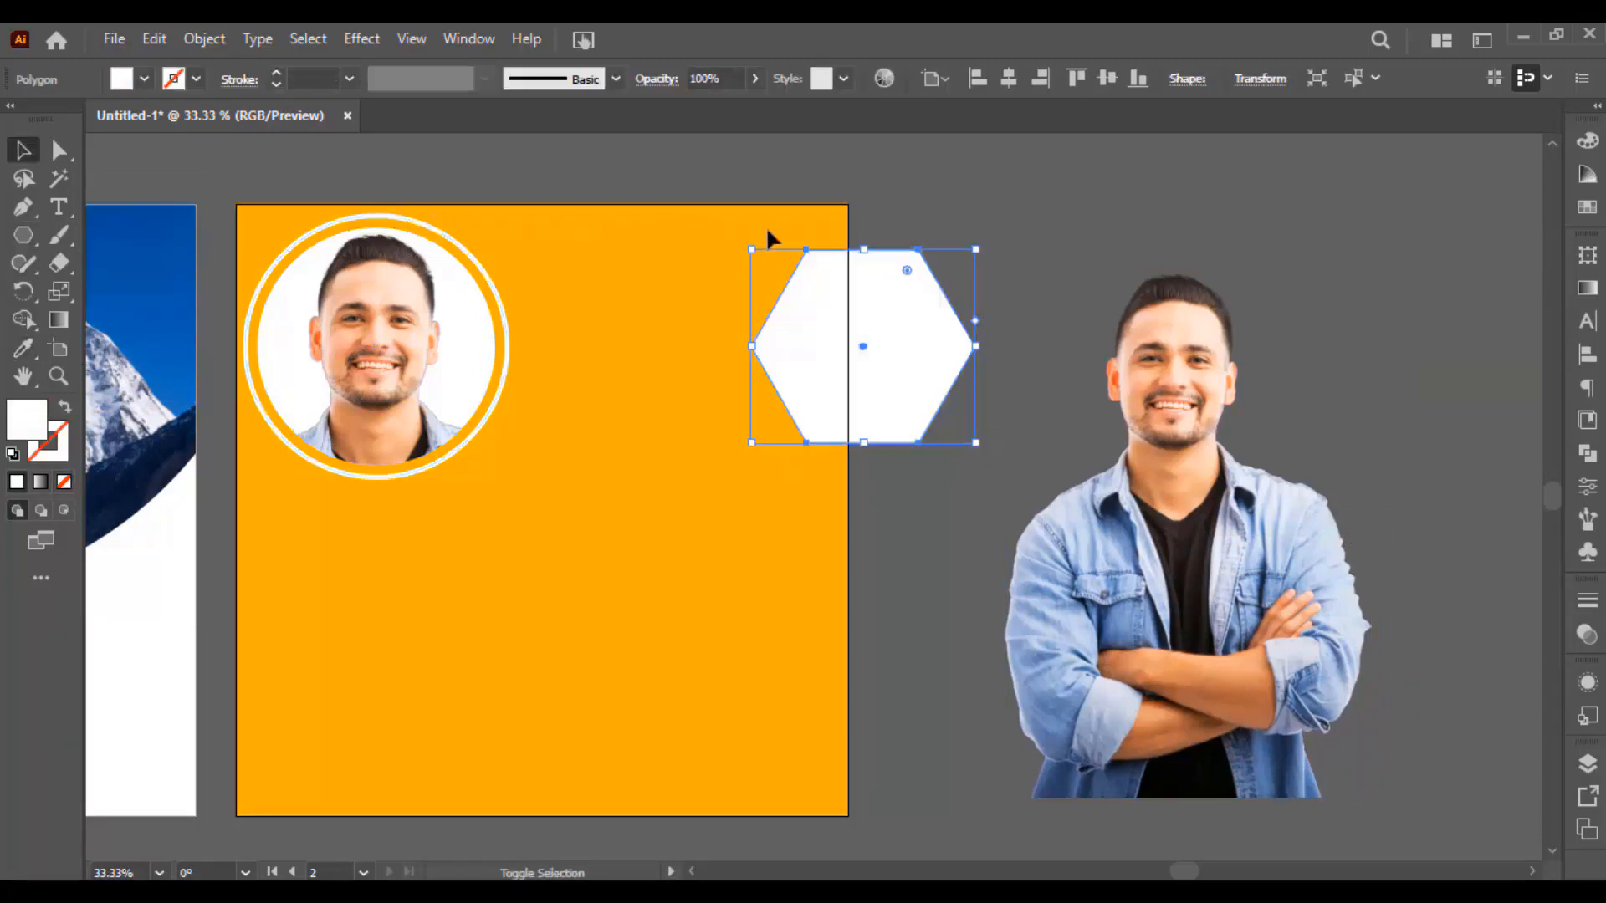
Step: Move the white hexagon over the man's head and enlarge it proportionally to cover his head and upper chest
click(978, 238)
drag(917, 336, 1085, 369)
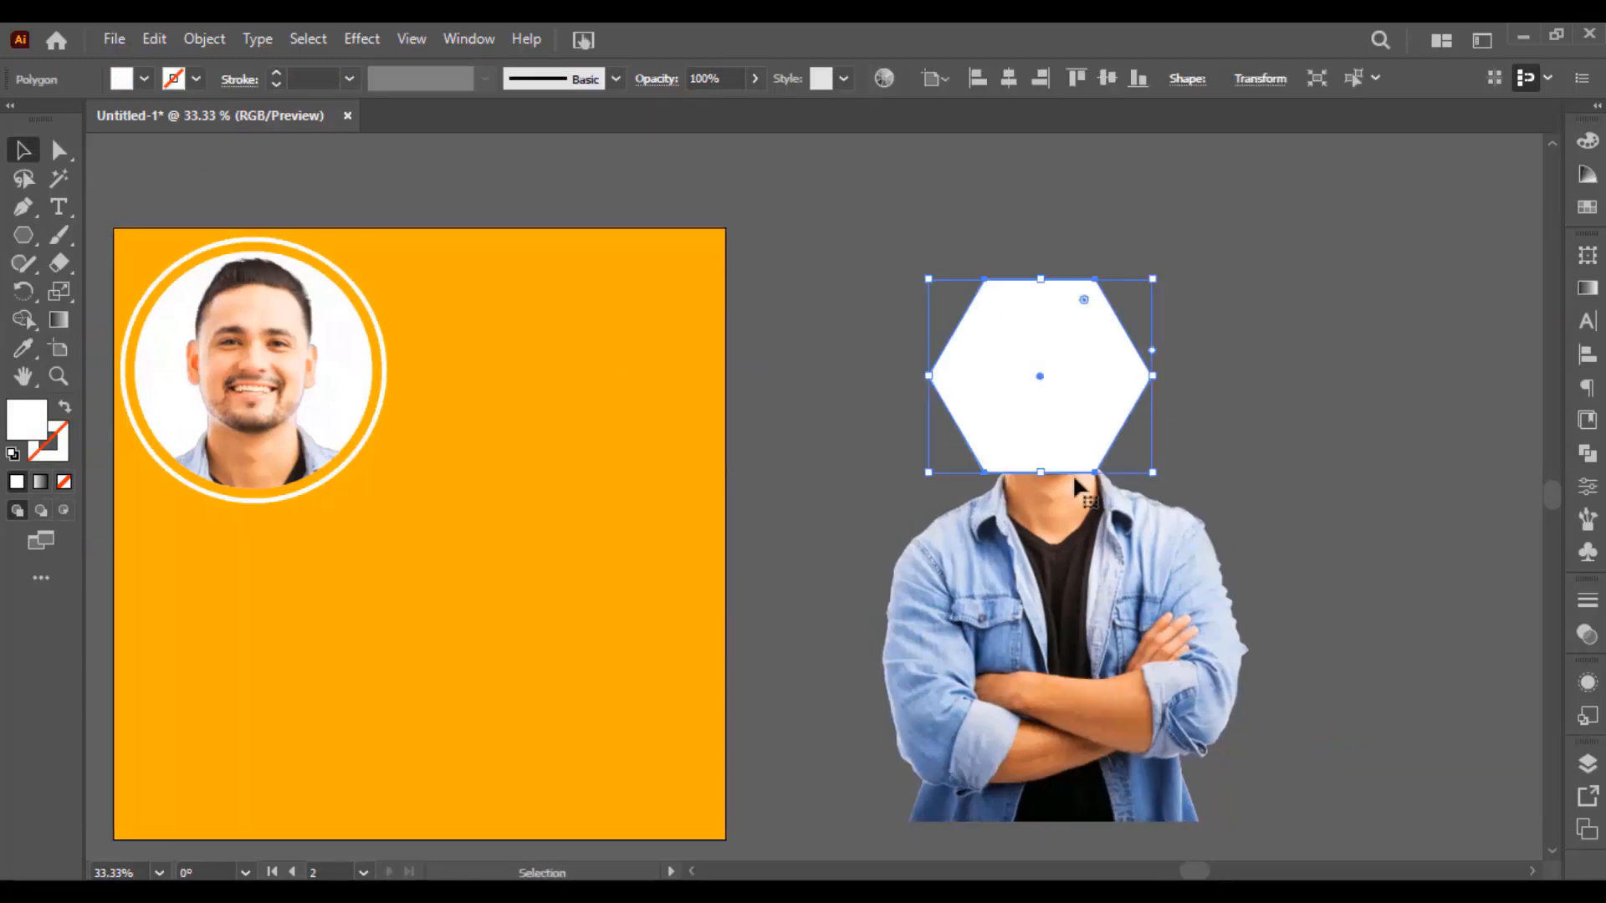
double_click(1041, 468)
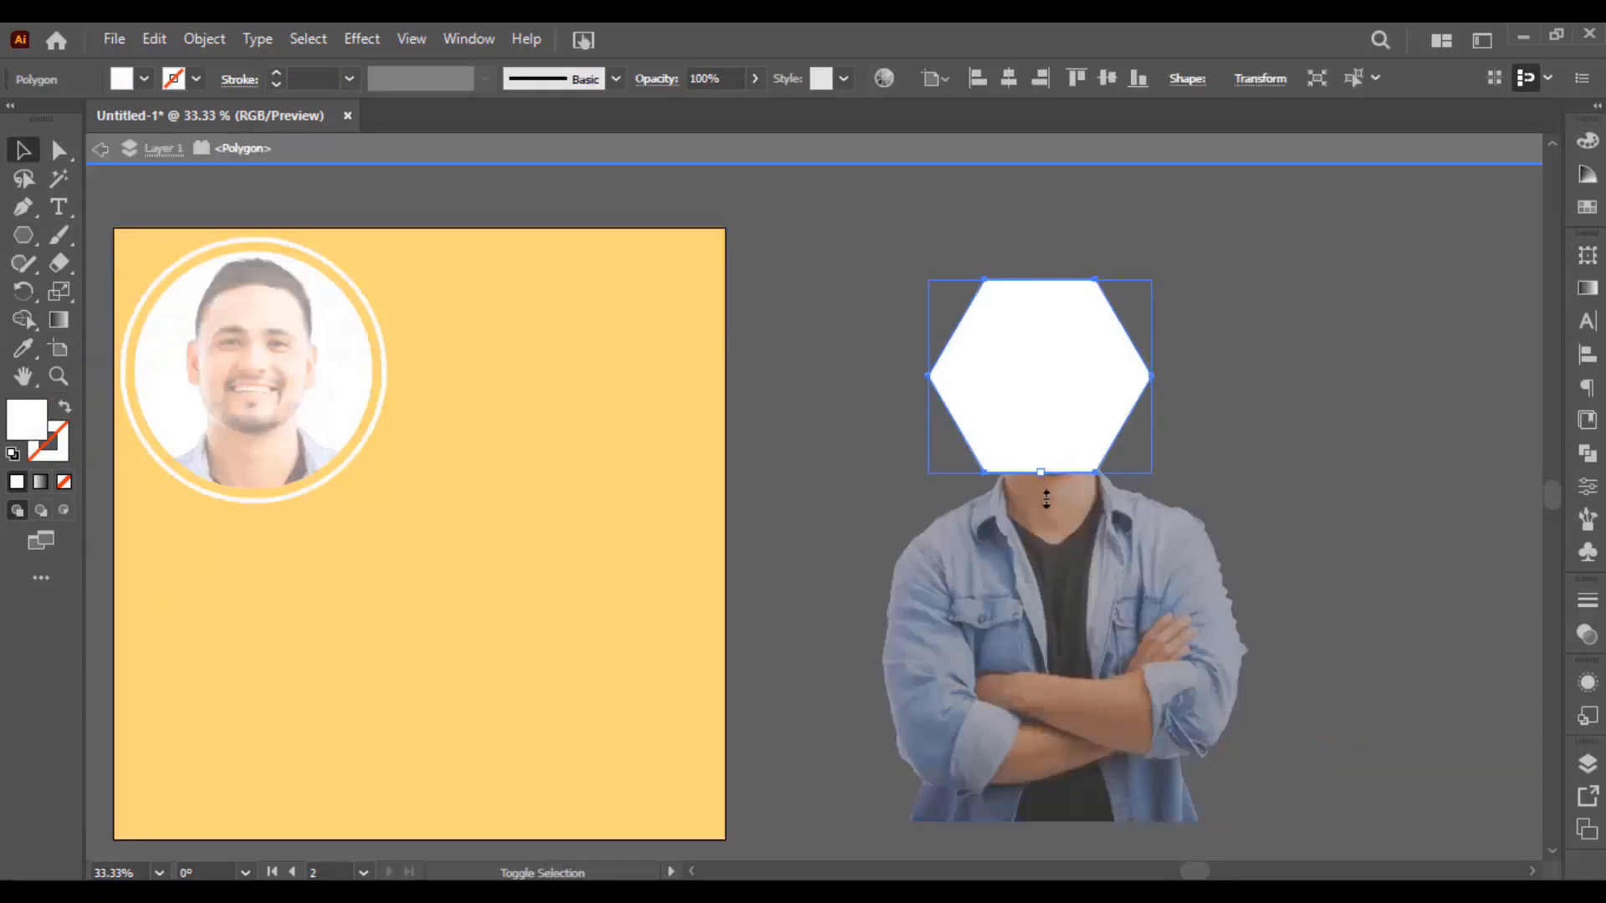
drag(1041, 472, 1080, 487)
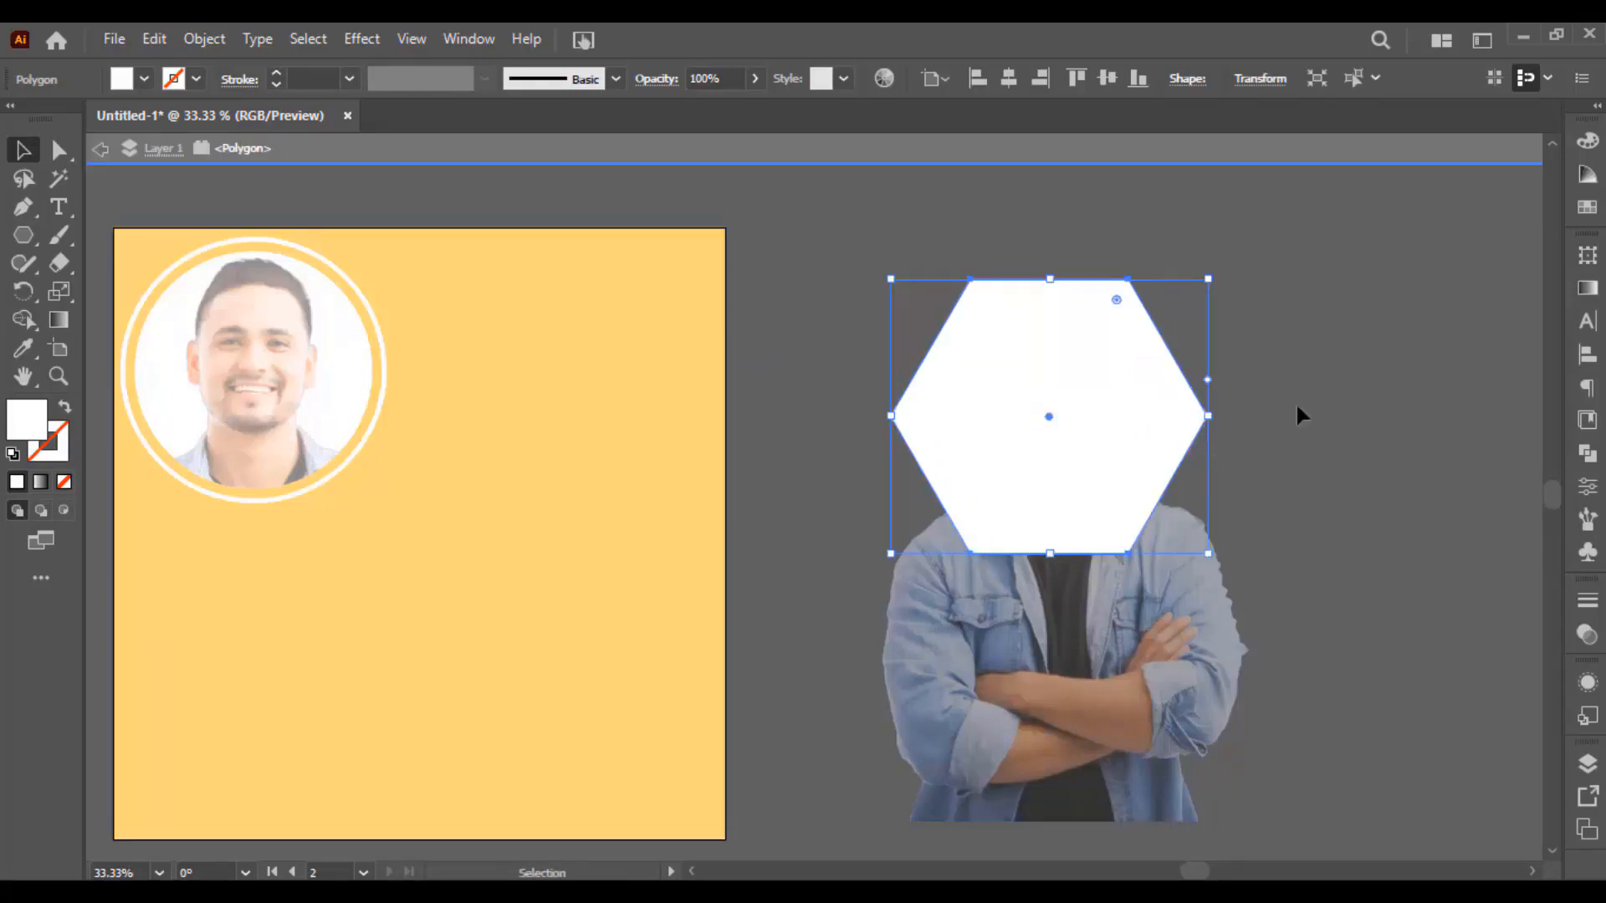
Step: Round the corners of the white hexagon and rotate it so that it stands on a point over the man's head
double_click(1289, 407)
click(1122, 306)
drag(1121, 305, 1115, 333)
shift+click(1210, 430)
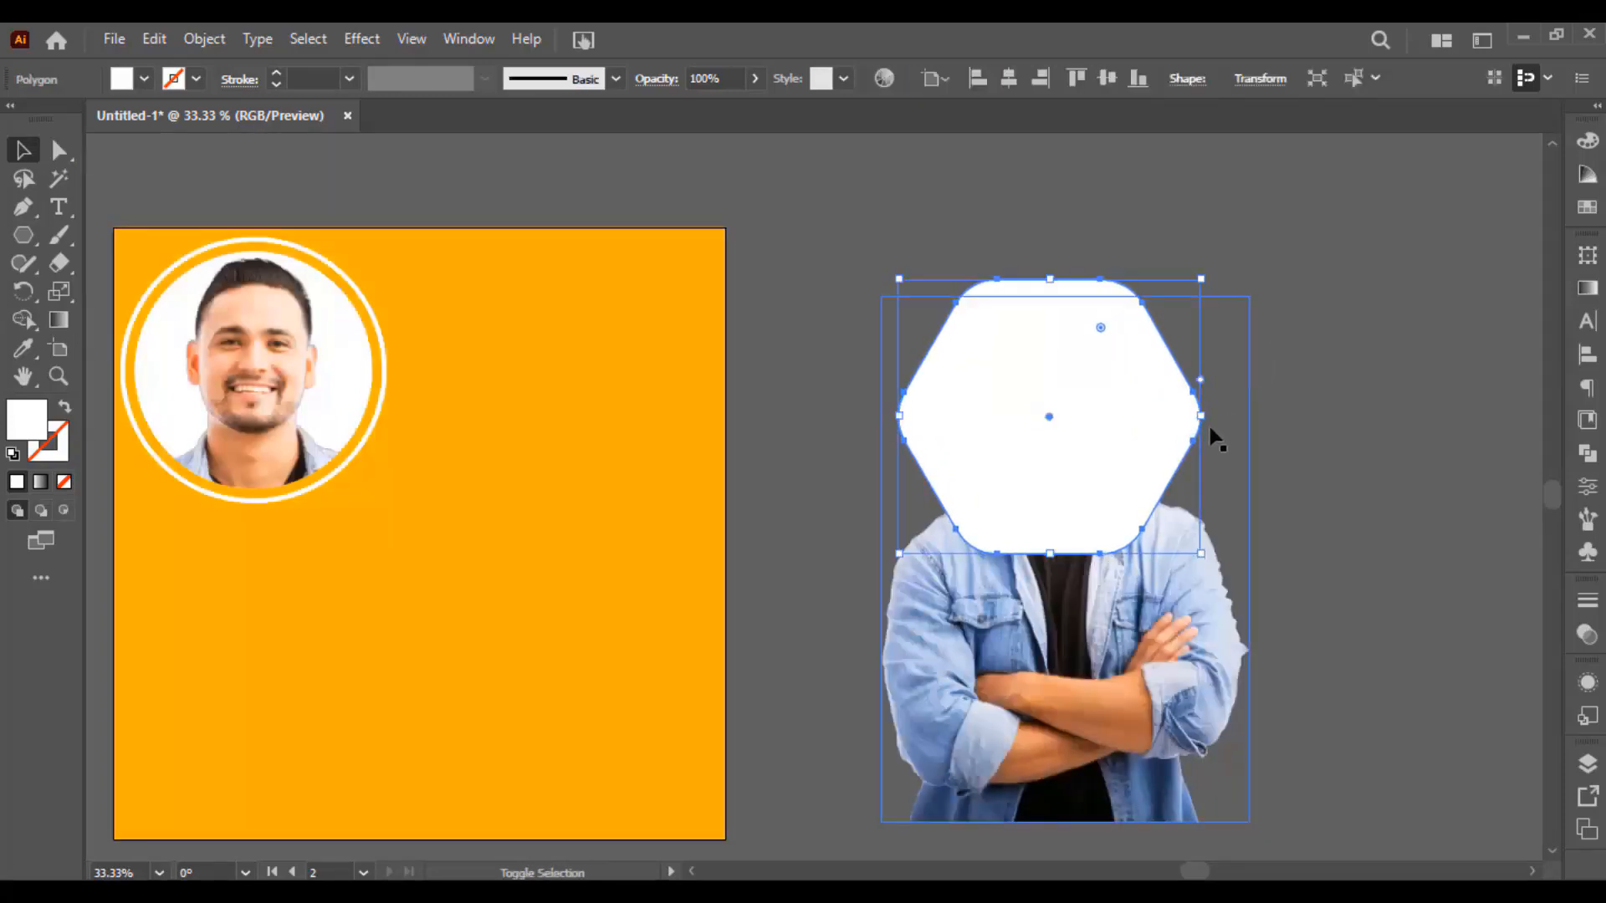
drag(1212, 416, 1038, 559)
click(1297, 431)
drag(1288, 416, 1281, 371)
Step: Copy the rounded hexagon and paste the copy in place directly behind the original
drag(1124, 376, 1124, 407)
shift+click(1119, 535)
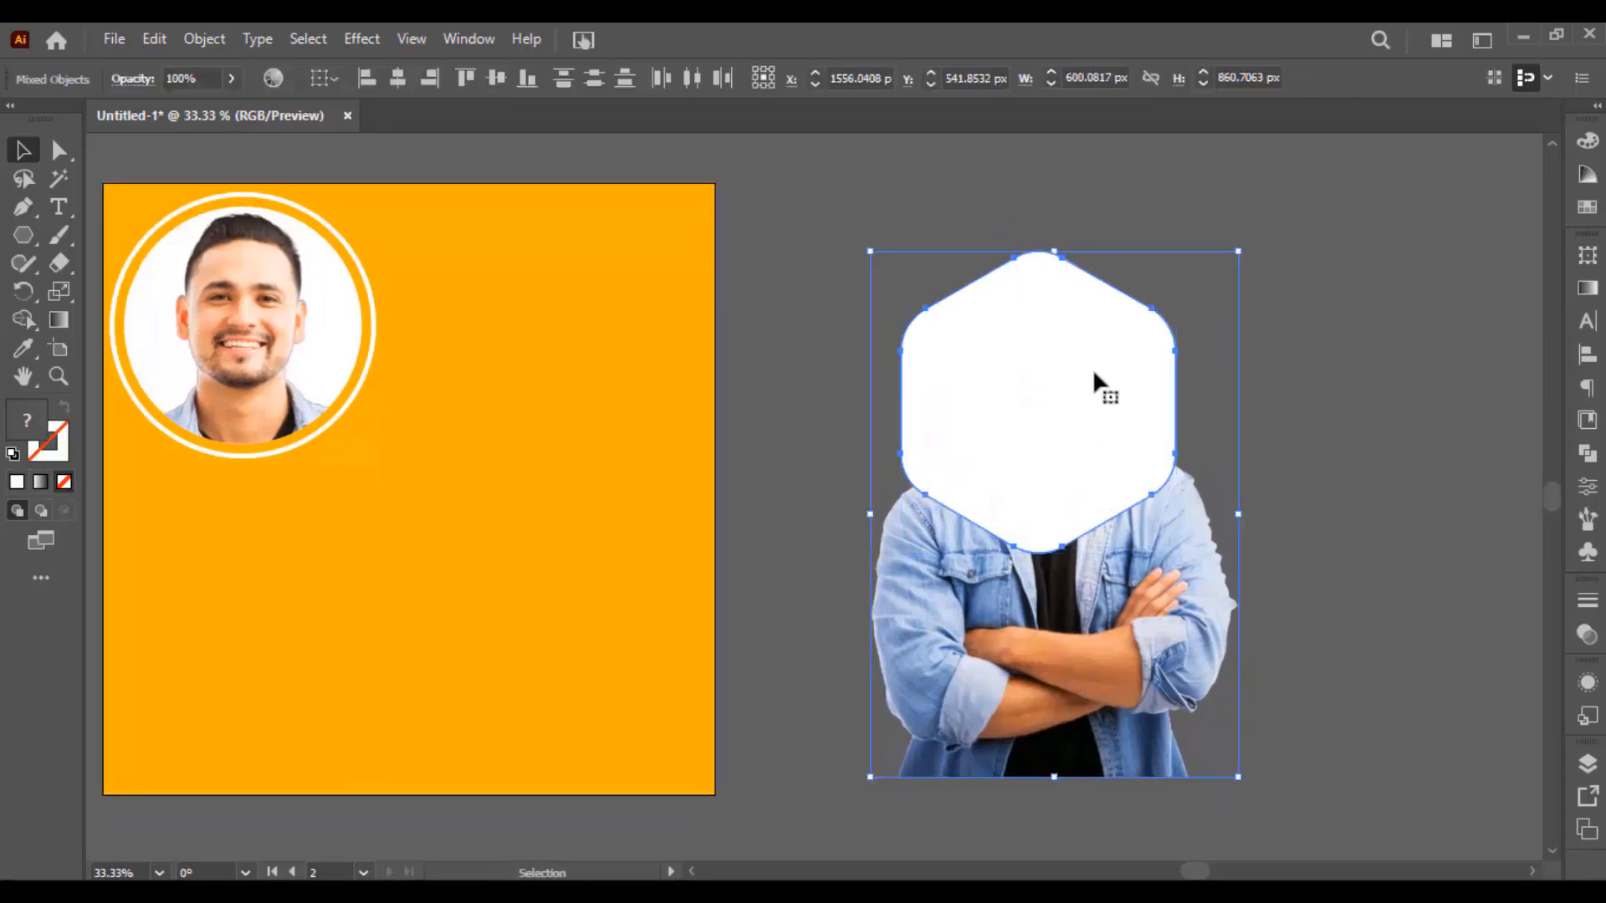
click(1382, 368)
mouse_move(1079, 340)
mouse_down()
mouse_move(968, 368)
mouse_move(1051, 343)
mouse_up()
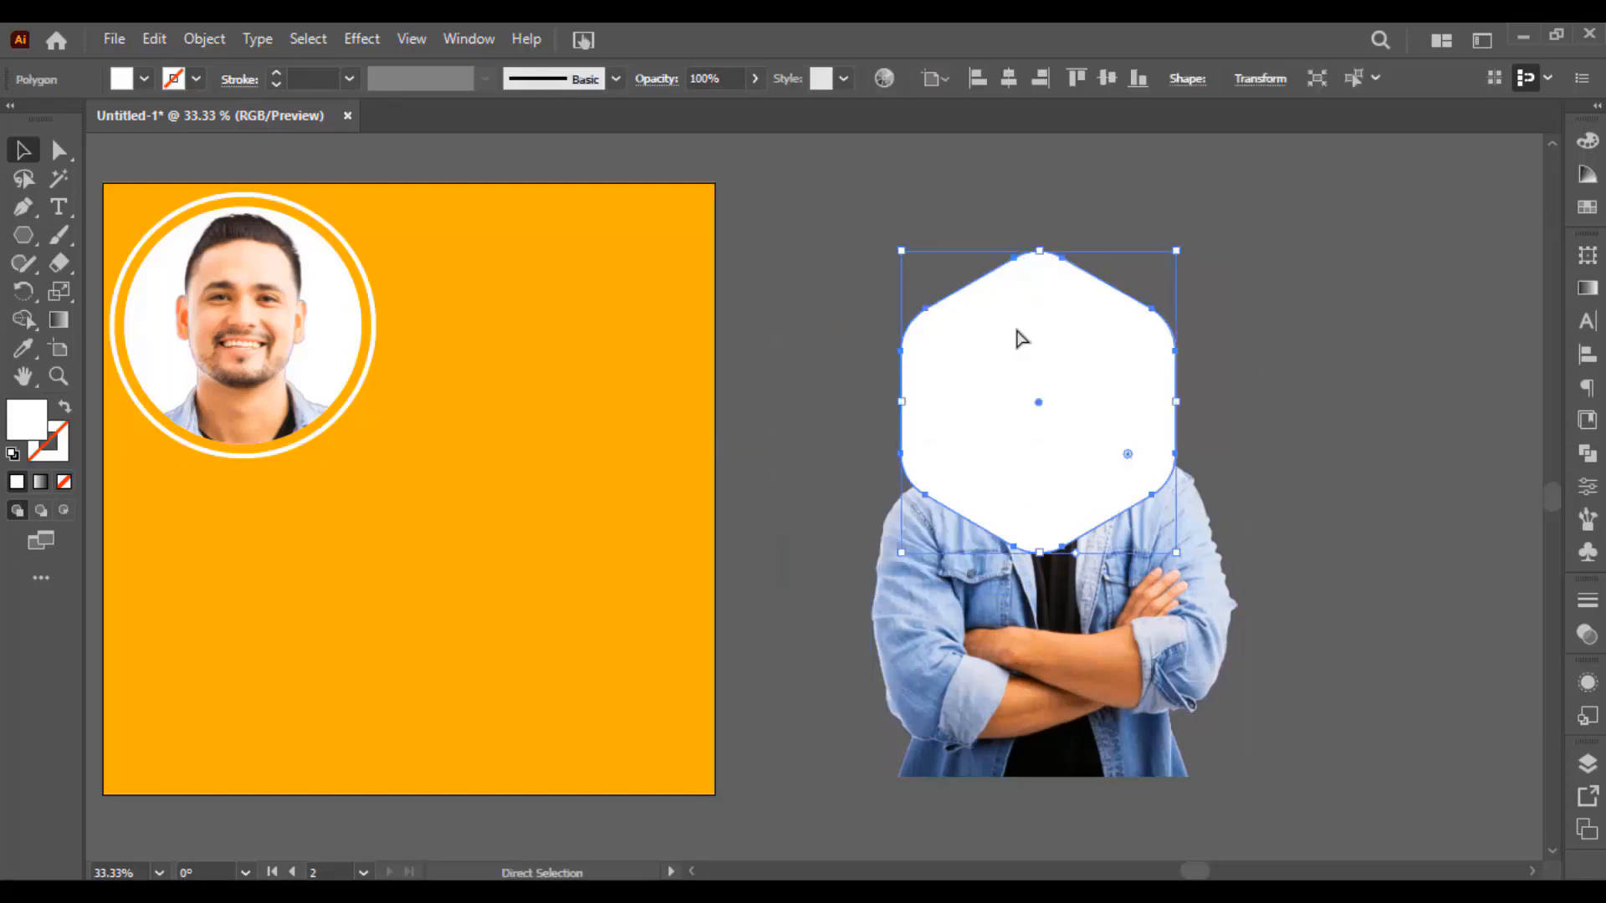
key(ctrl+c)
key(ctrl+f)
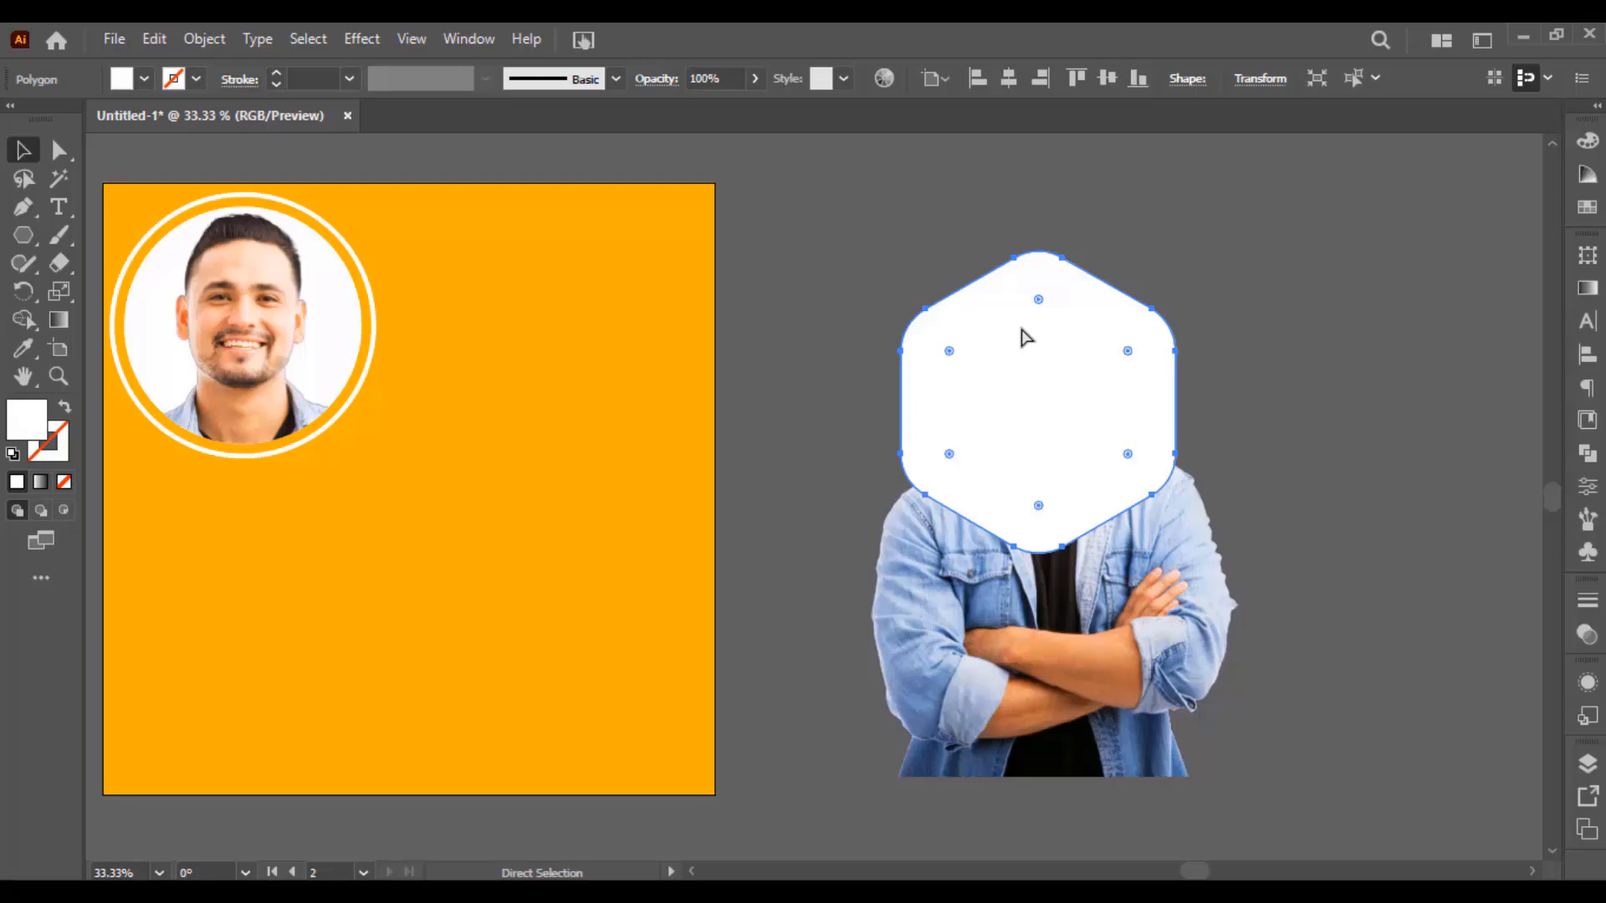
Step: Move the front hexagon aside to check the copy behind it, and undo the move
click(1260, 290)
drag(1093, 347, 988, 350)
key(ctrl+z)
key(ctrl+z)
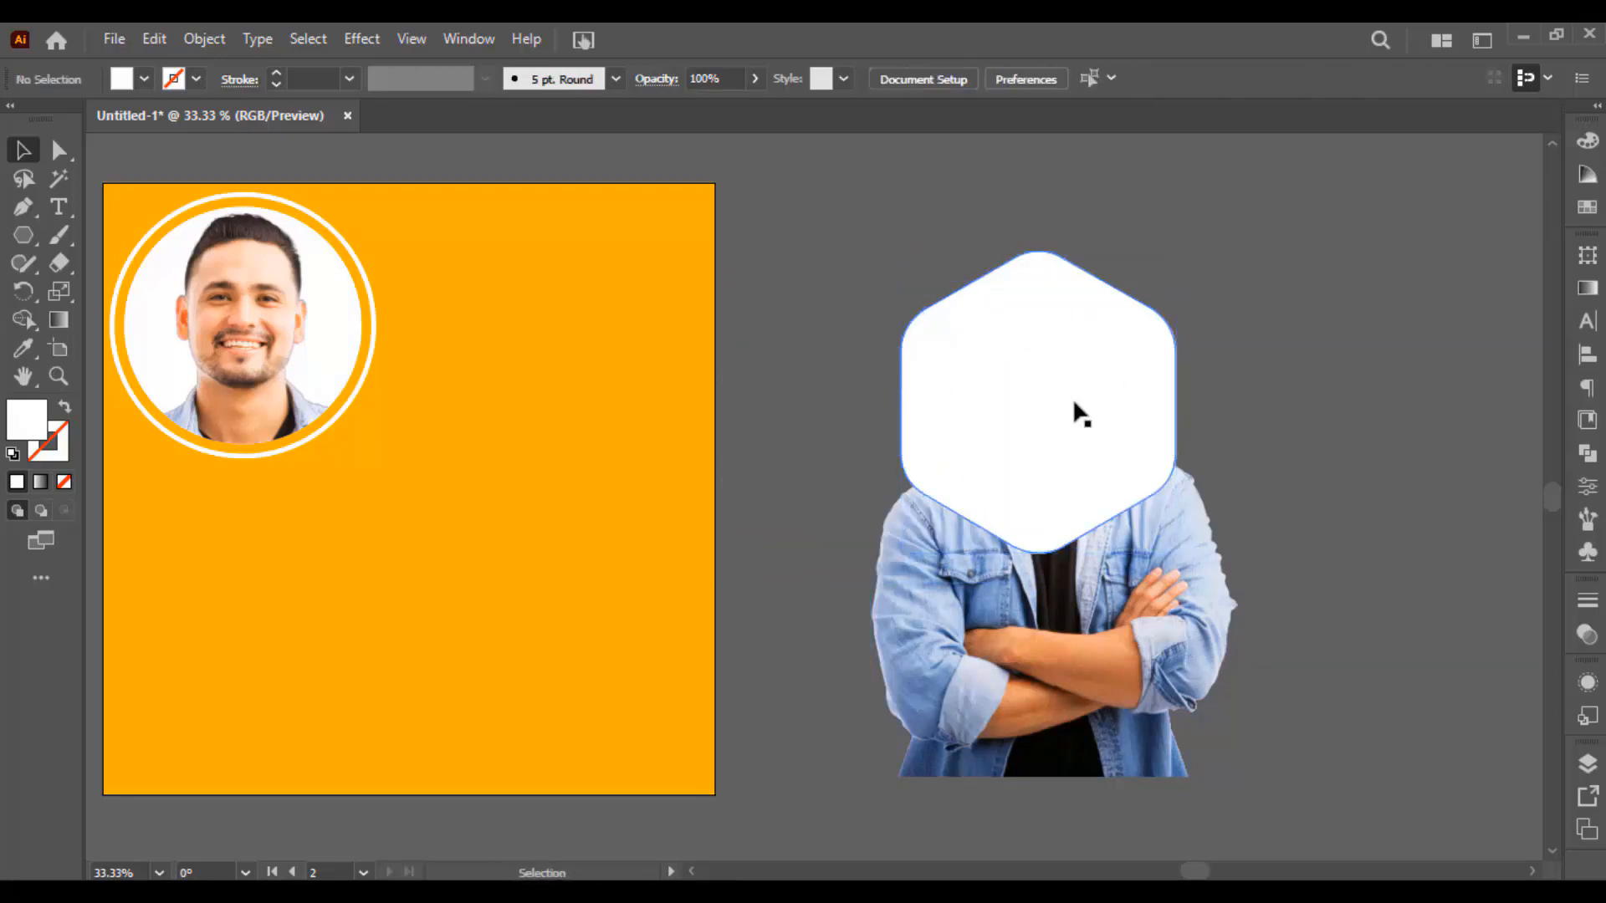
Step: Make a clipping mask from the front hexagon and the man's photo, and lower the photo slightly inside the mask
click(1061, 376)
shift+click(1060, 687)
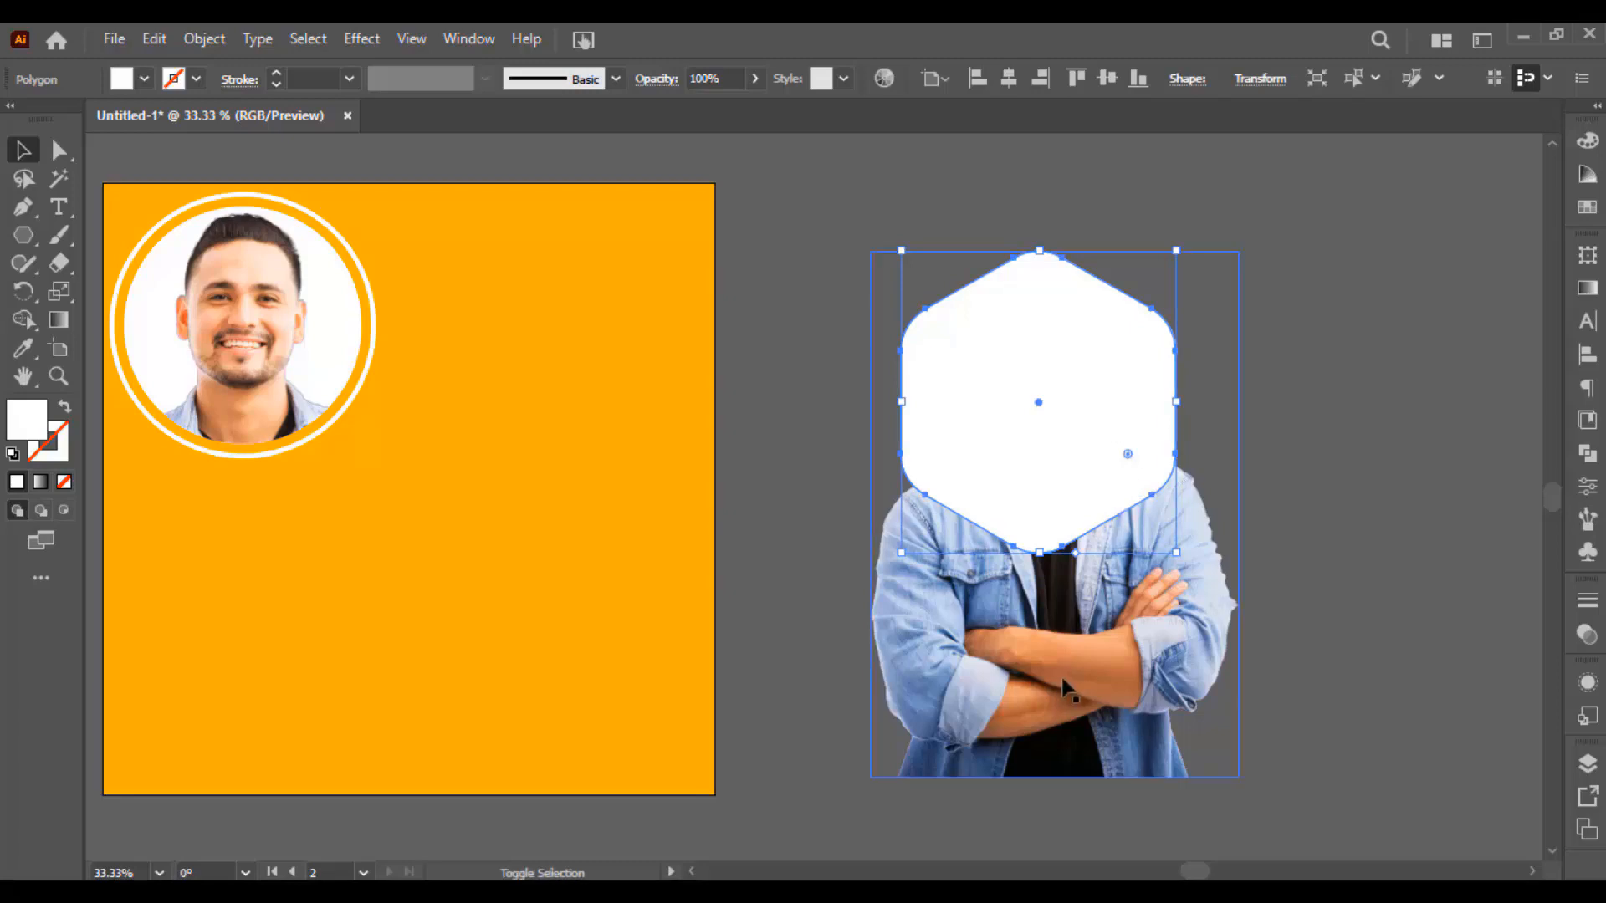
right_click(1264, 465)
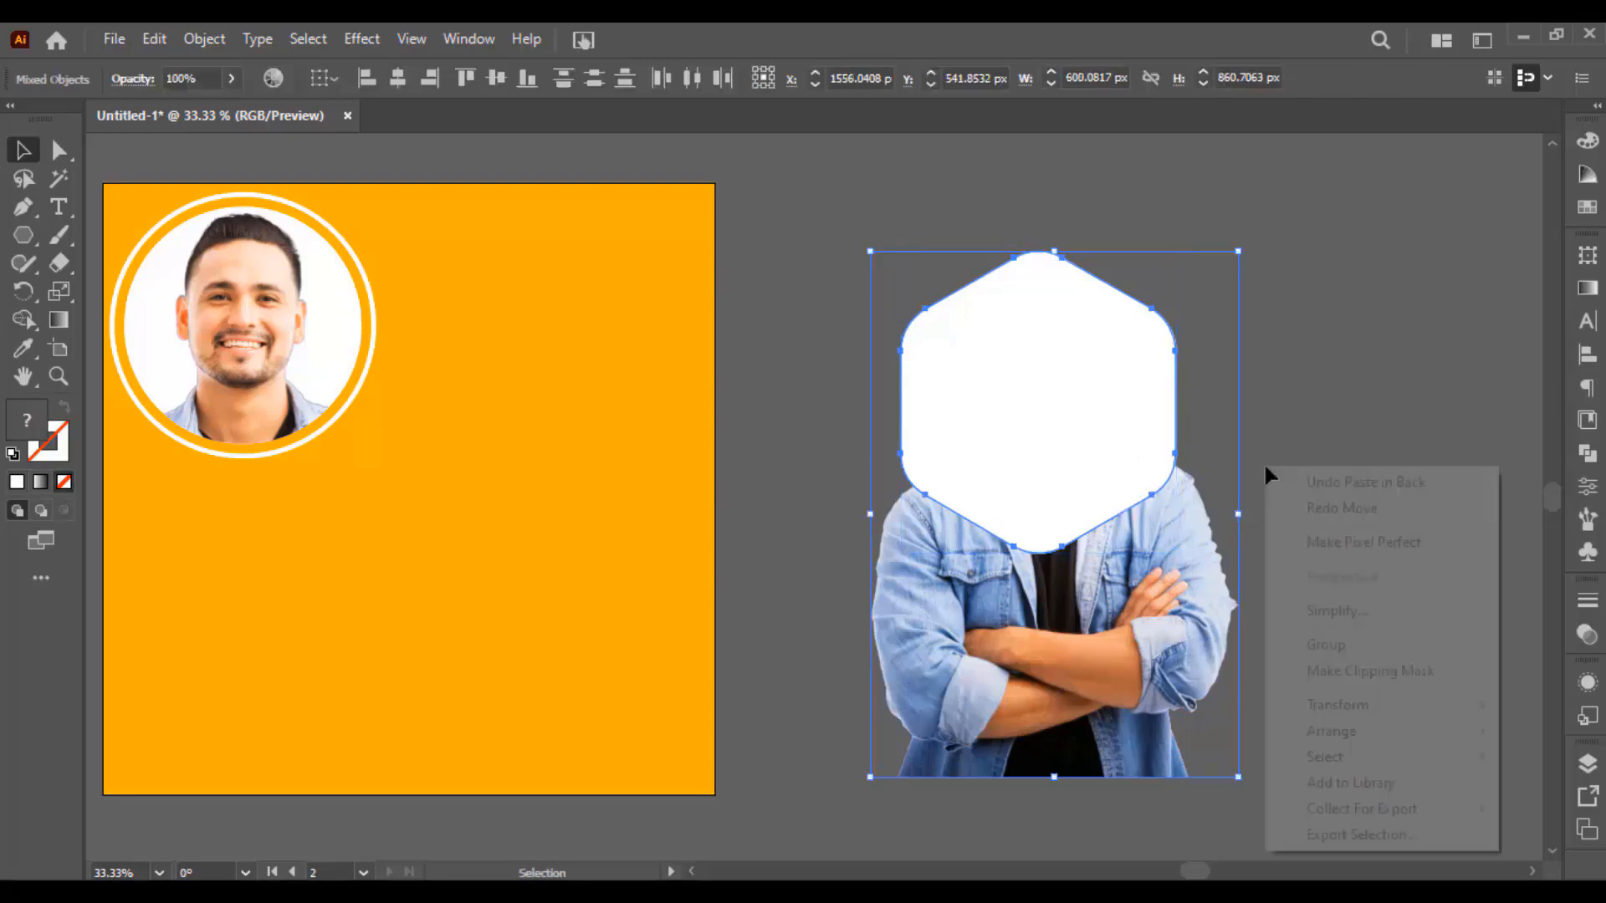
click(1386, 674)
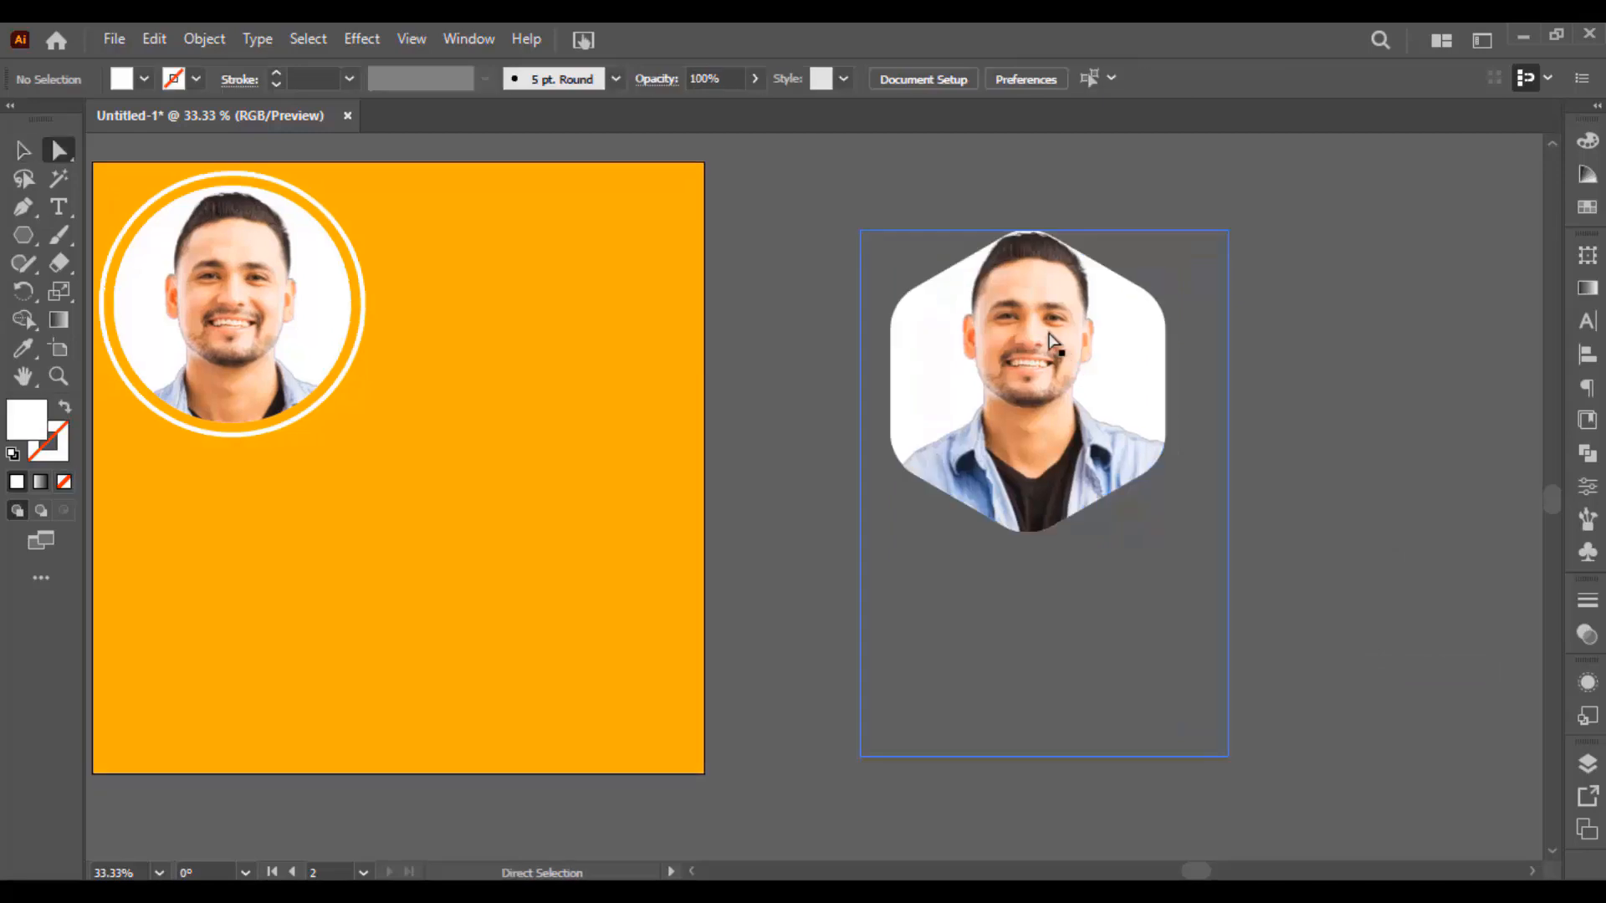
drag(1037, 305, 1039, 327)
key(v)
click(1313, 283)
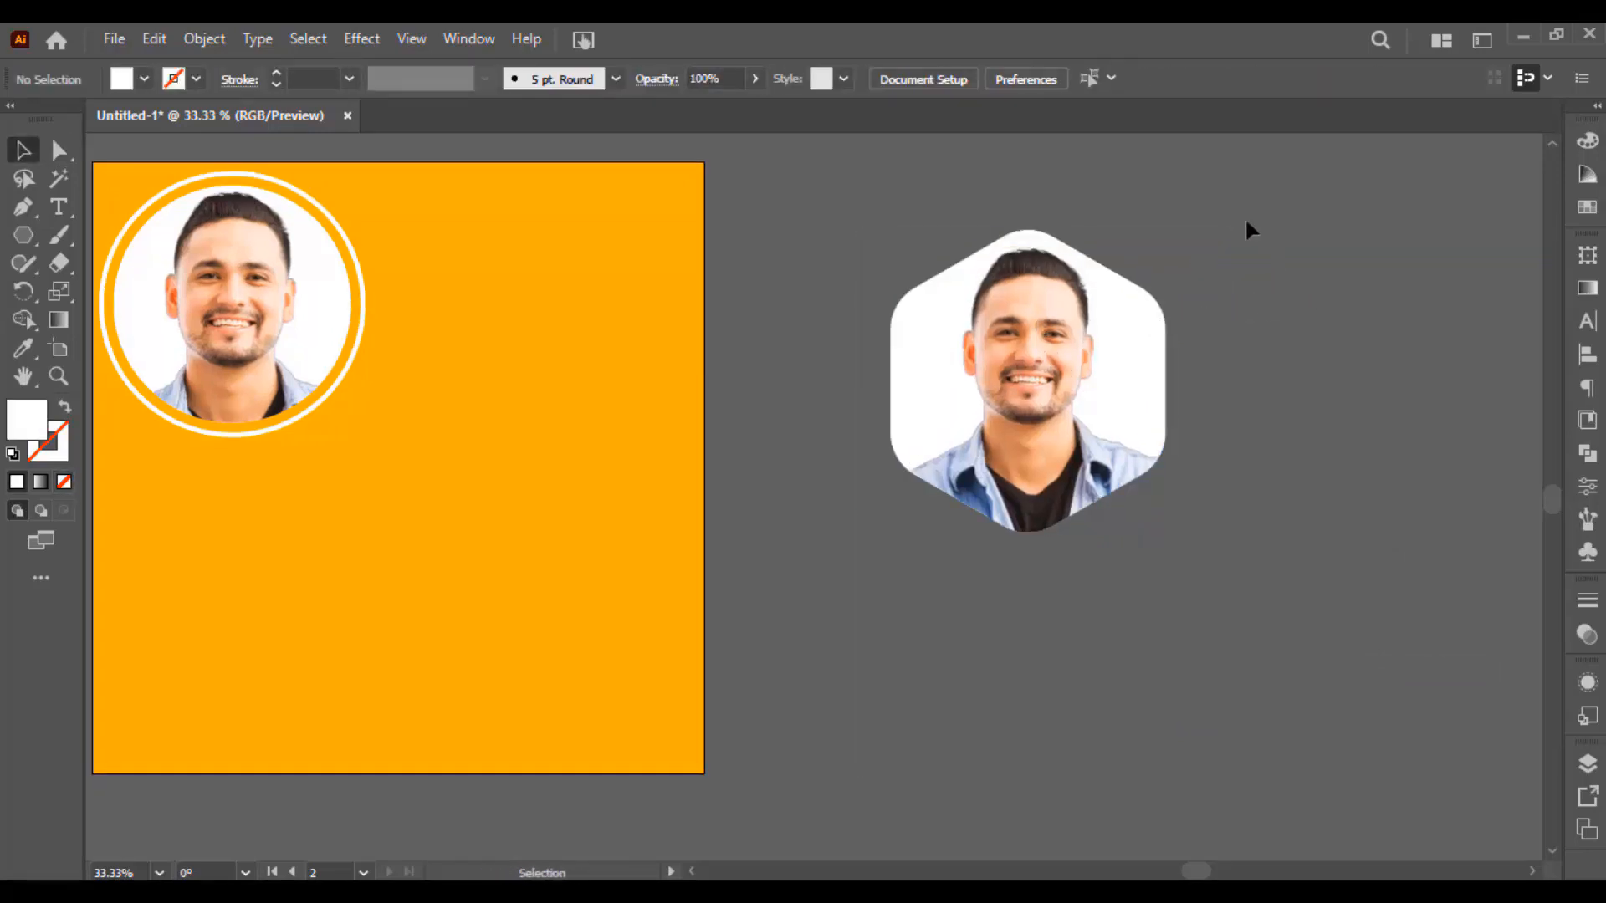
Step: Move the hexagon portrait with its white backing beside the circular portrait on the orange artboard and shrink it to about 399 × 440 px
drag(1069, 365, 572, 326)
drag(666, 482, 656, 449)
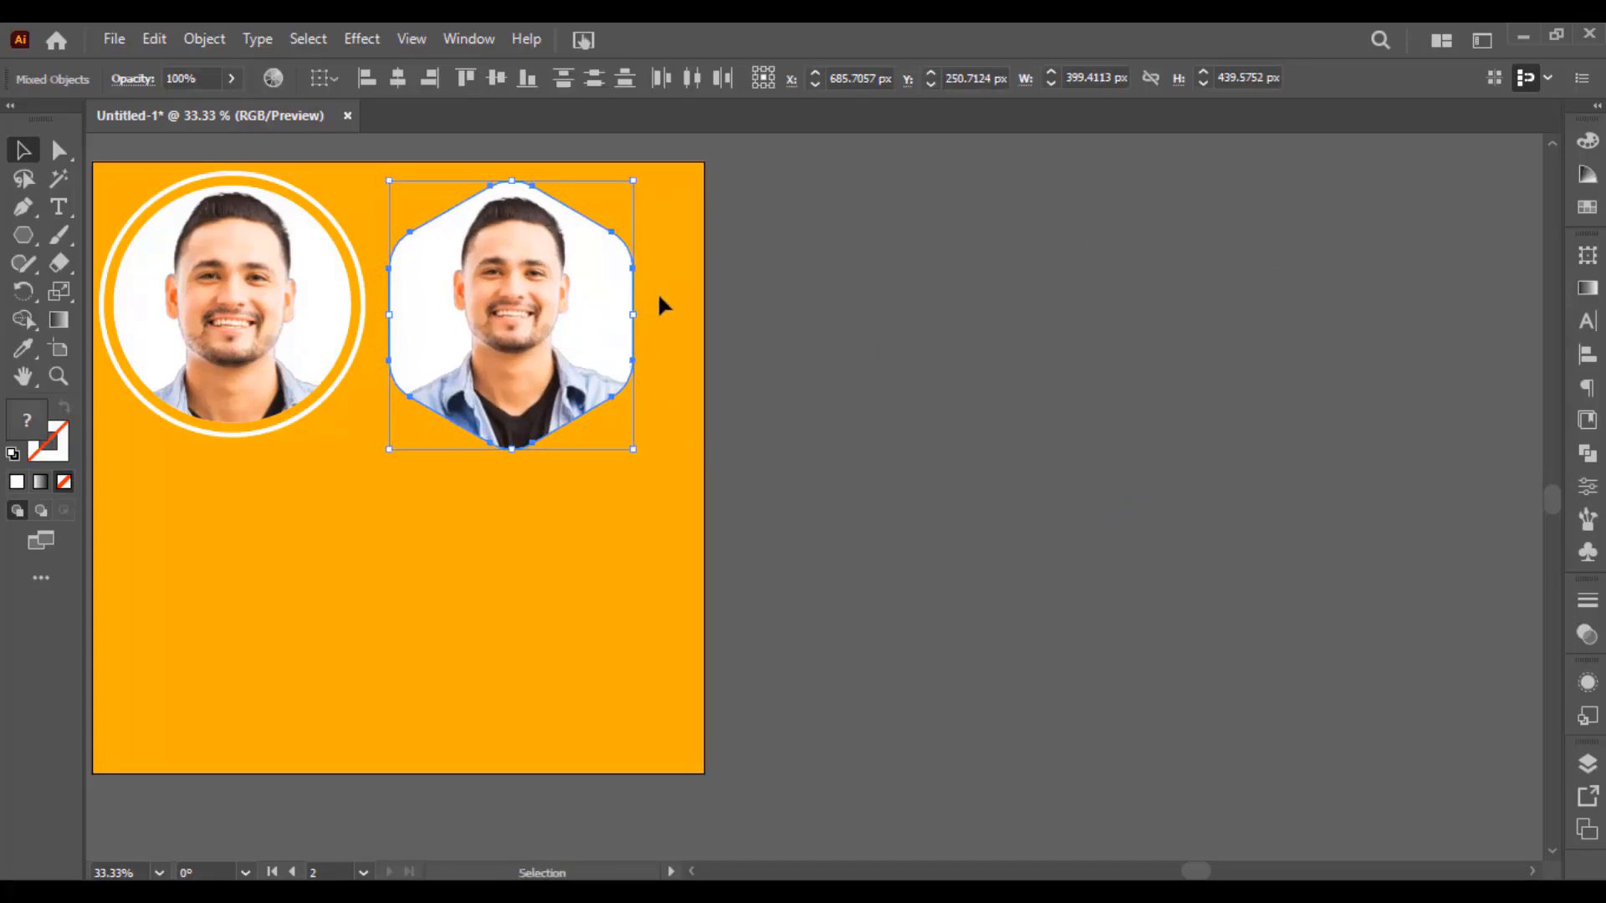
scroll(756, 380, up, 1)
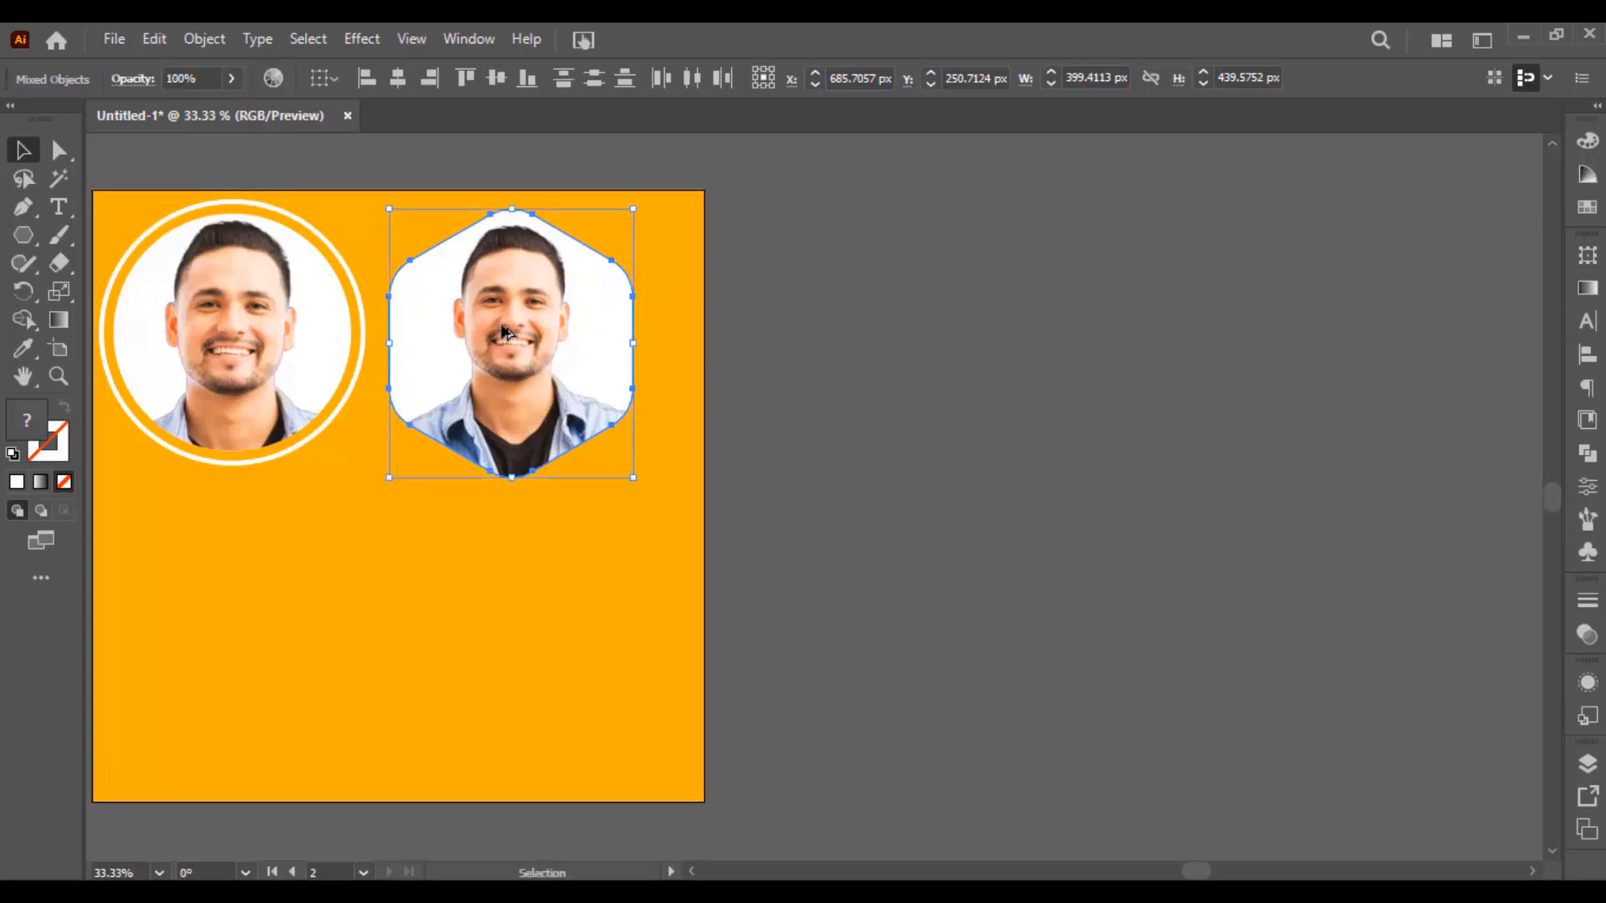
Step: Copy the hexagon portrait with its white backing onto the empty canvas beyond the orange artboard's right edge
drag(511, 333, 1030, 400)
click(1179, 338)
scroll(1061, 375, up, 1)
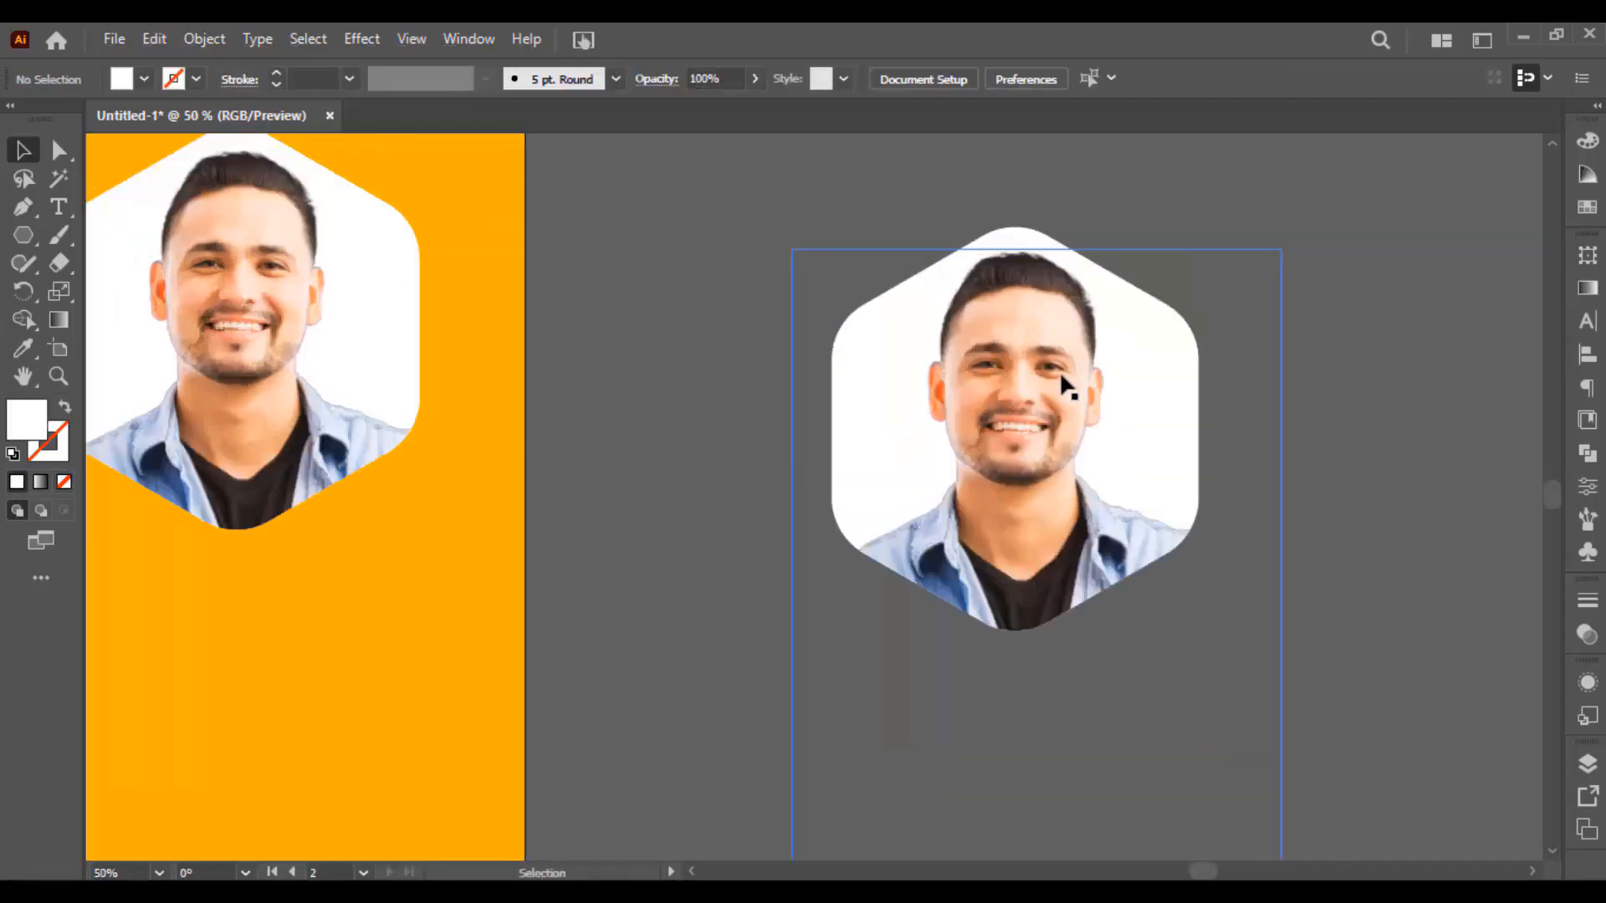
drag(1045, 306, 1000, 385)
click(974, 445)
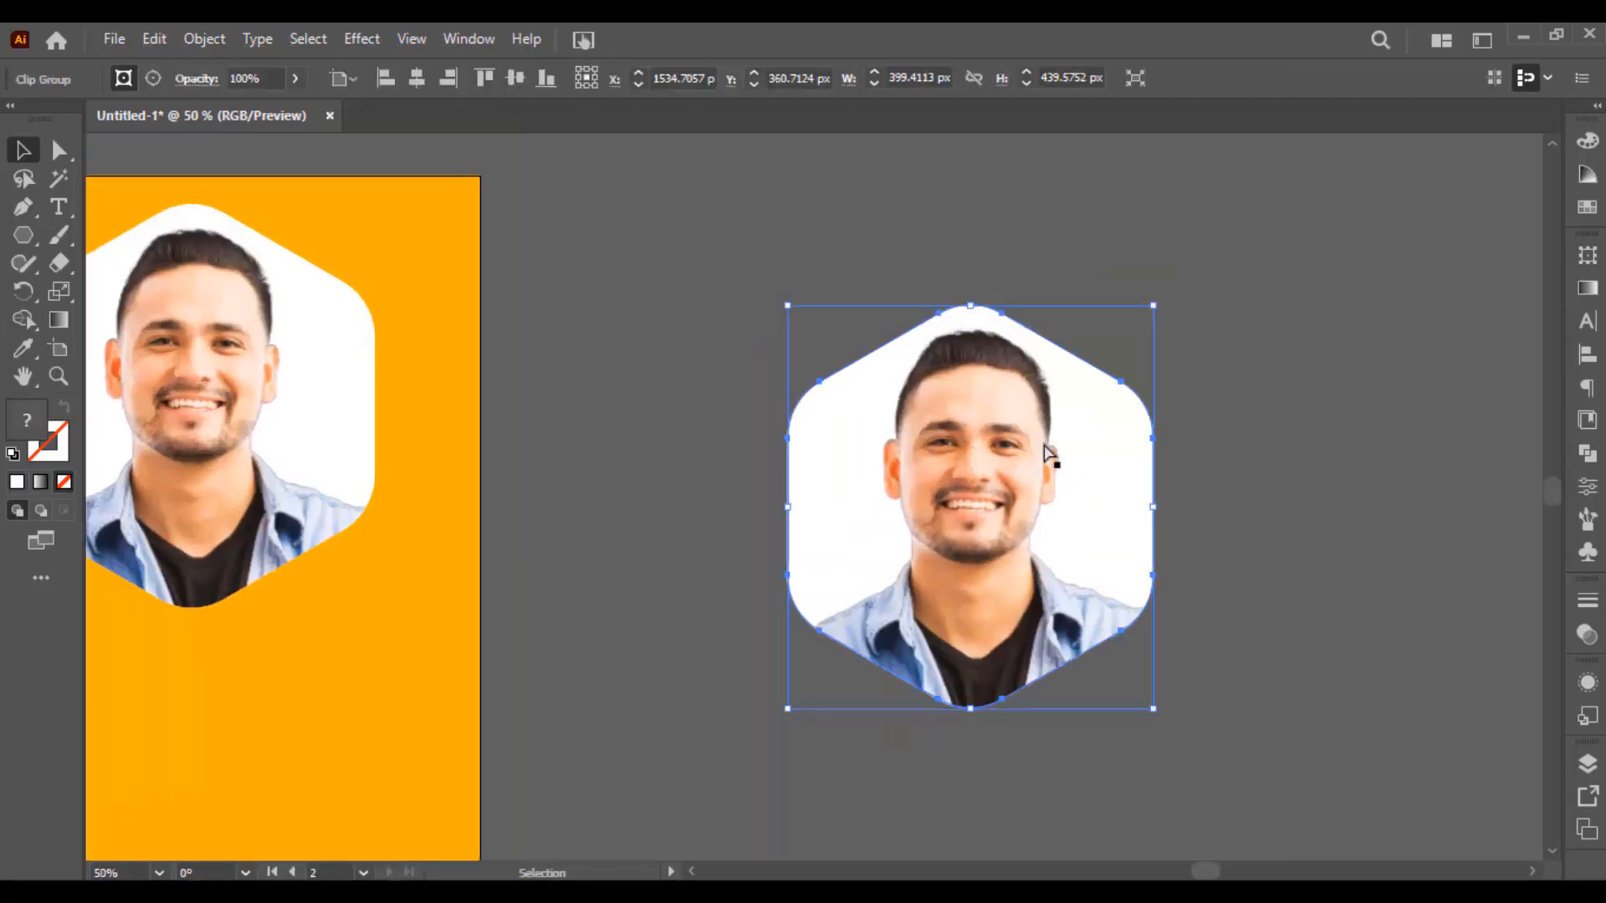
Step: Try raising the photo inside the copied hexagon mask and moving the clip group off its white backing, and undo both
key(a)
drag(970, 509, 961, 418)
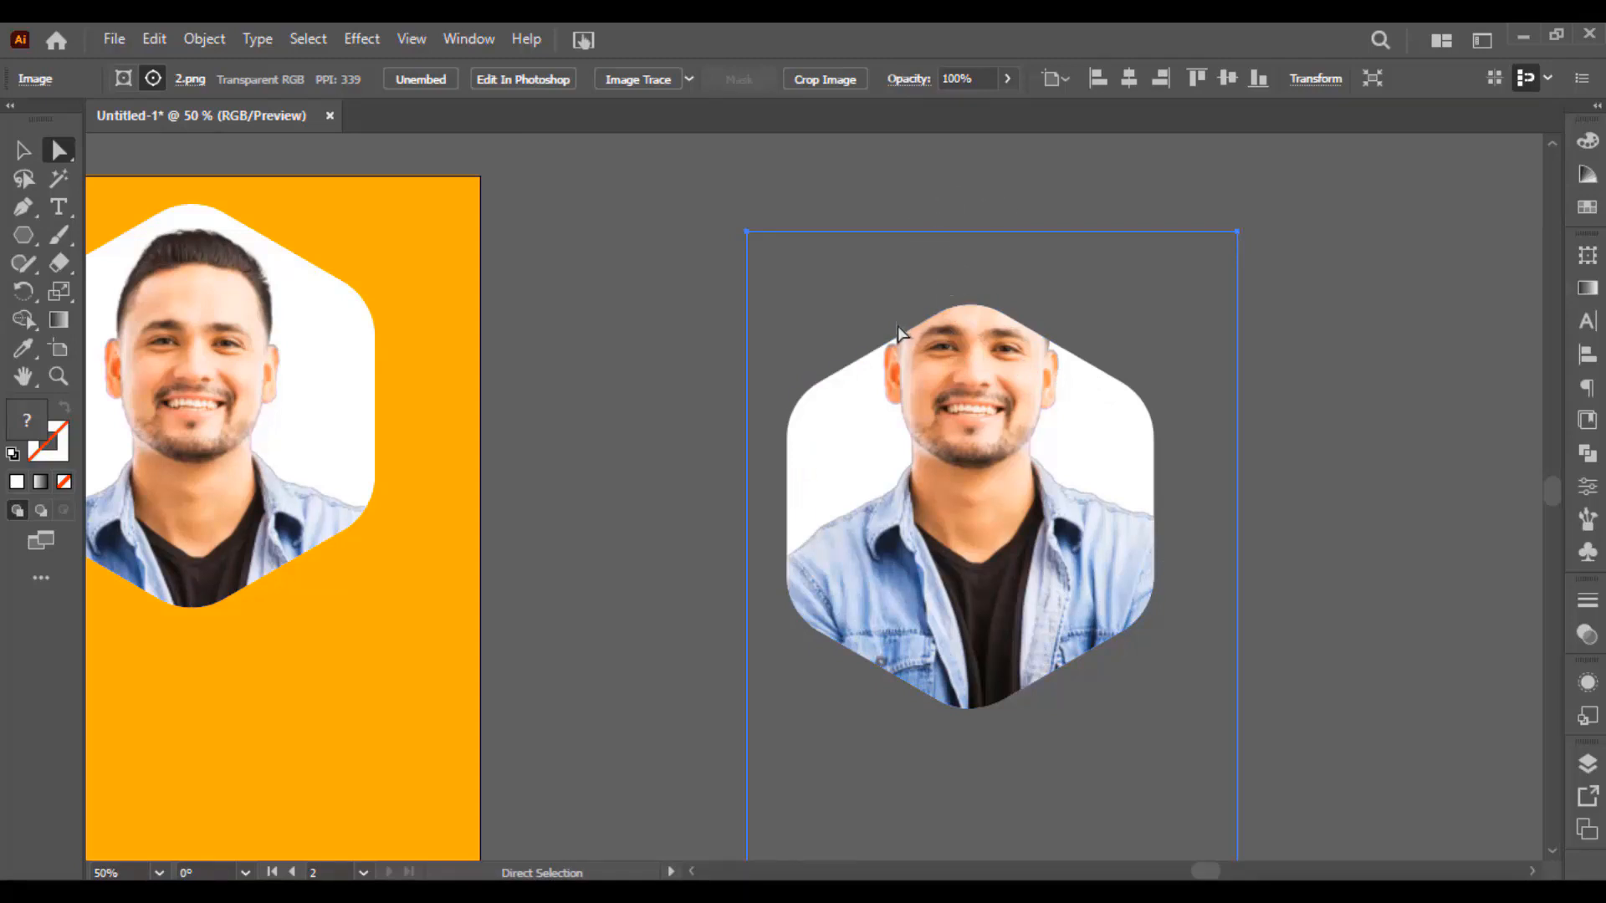
key(ctrl+z)
key(v)
drag(761, 293, 598, 271)
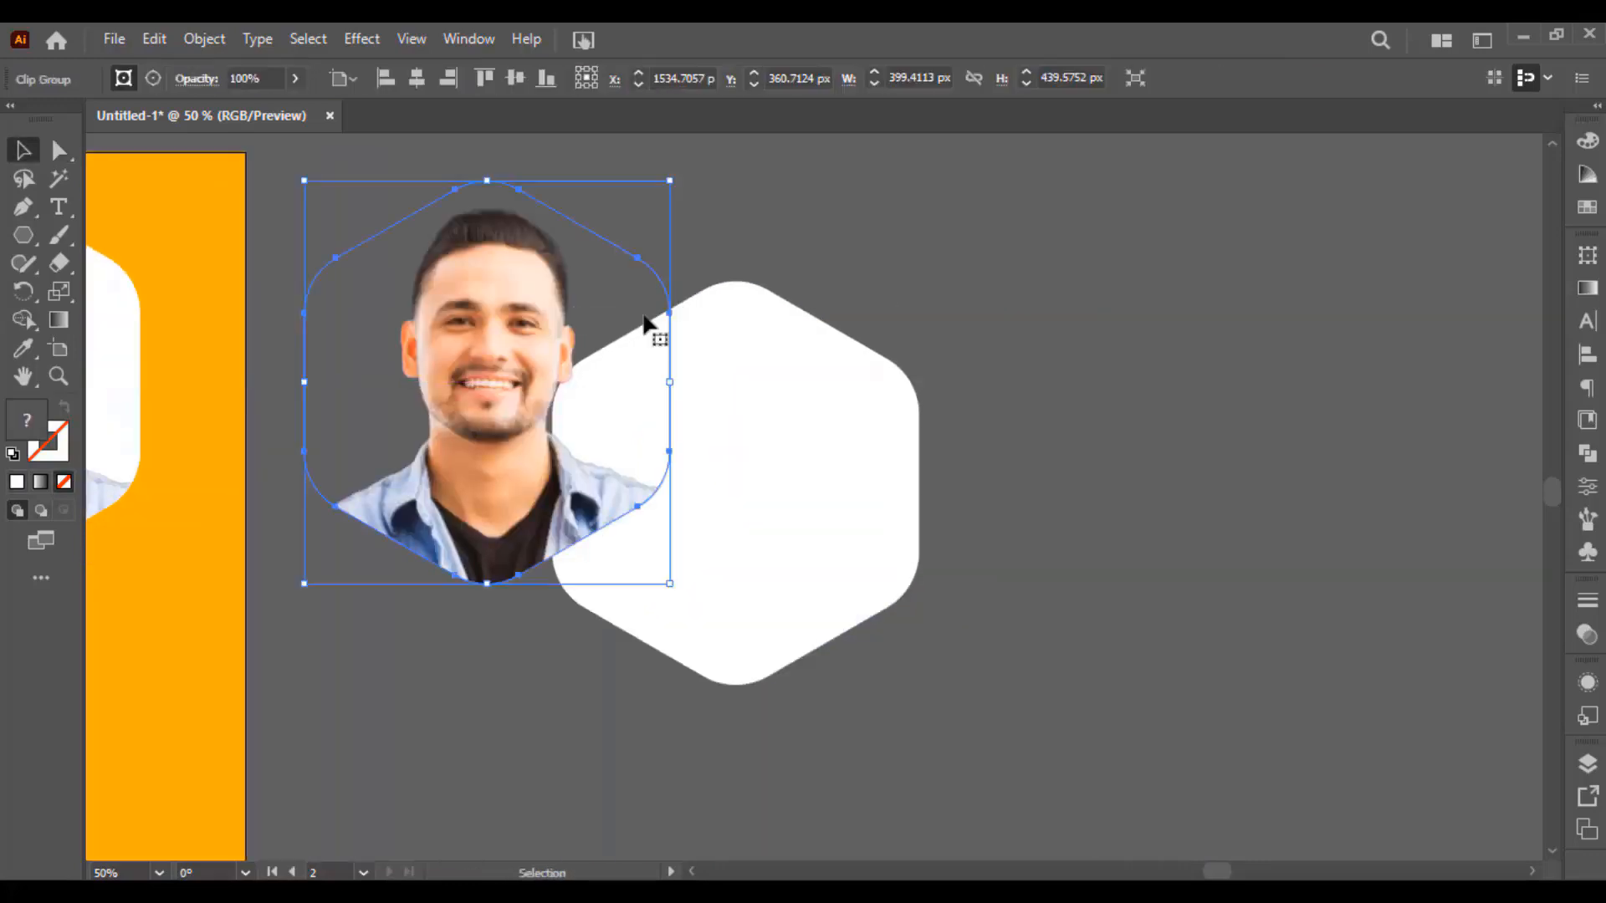
key(ctrl+z)
Step: Move the copied hexagon portrait closer to the artboard and release its clipping mask
drag(978, 306, 765, 441)
drag(782, 454, 548, 329)
click(730, 324)
right_click(613, 326)
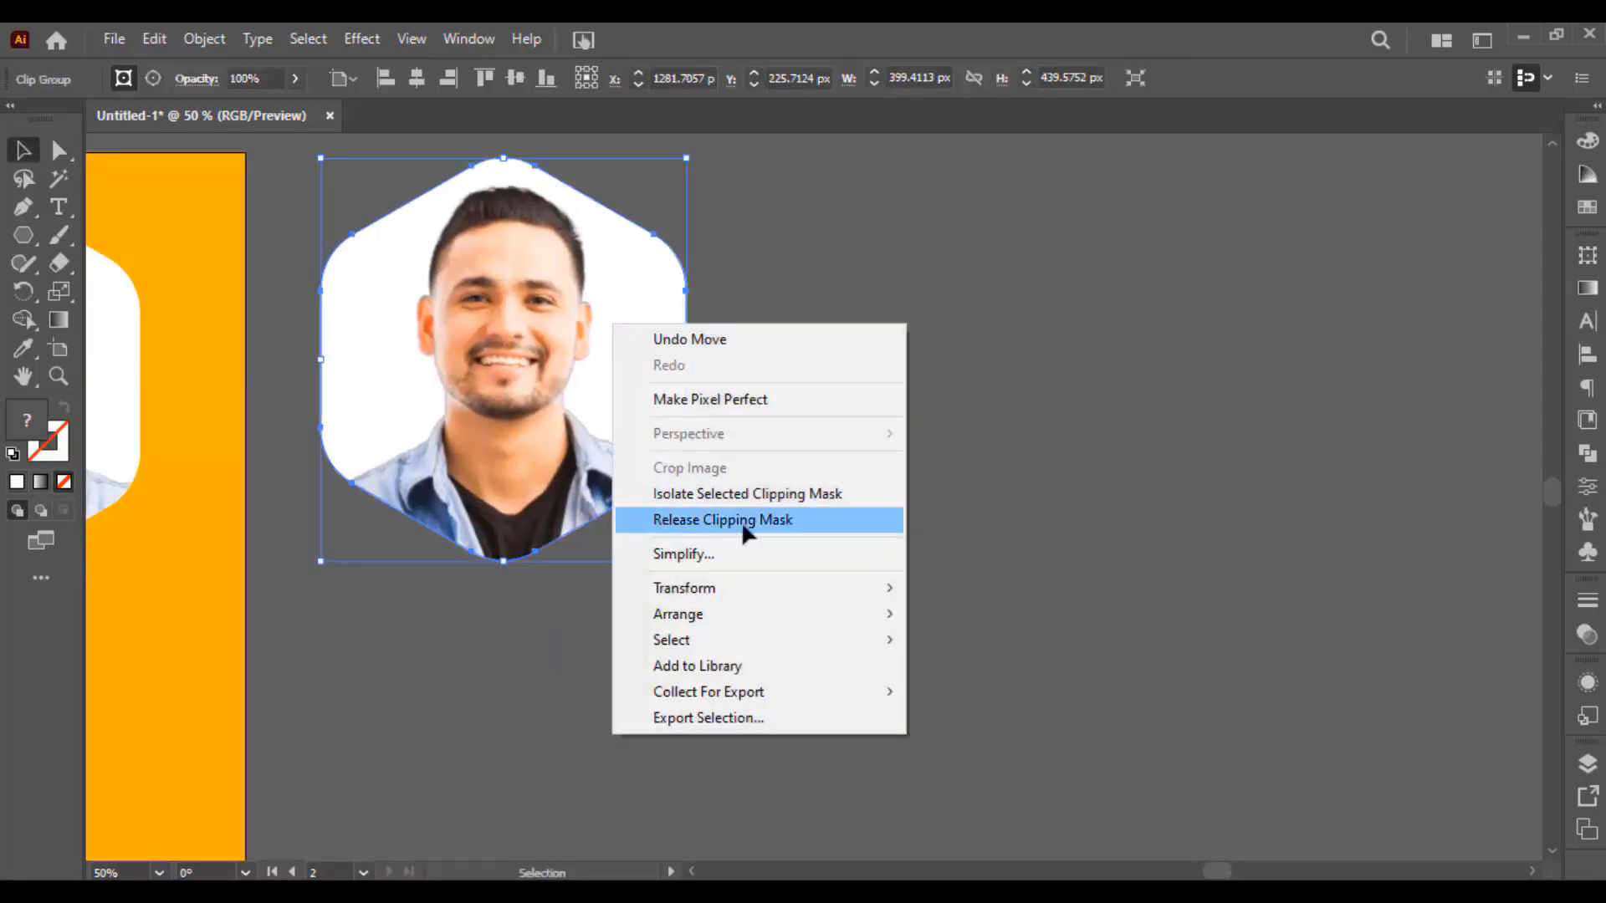
click(731, 521)
Step: Move the man's full photo clear of the white hexagon and delete the unfilled hexagon left from the mask
click(890, 528)
drag(630, 644, 1292, 685)
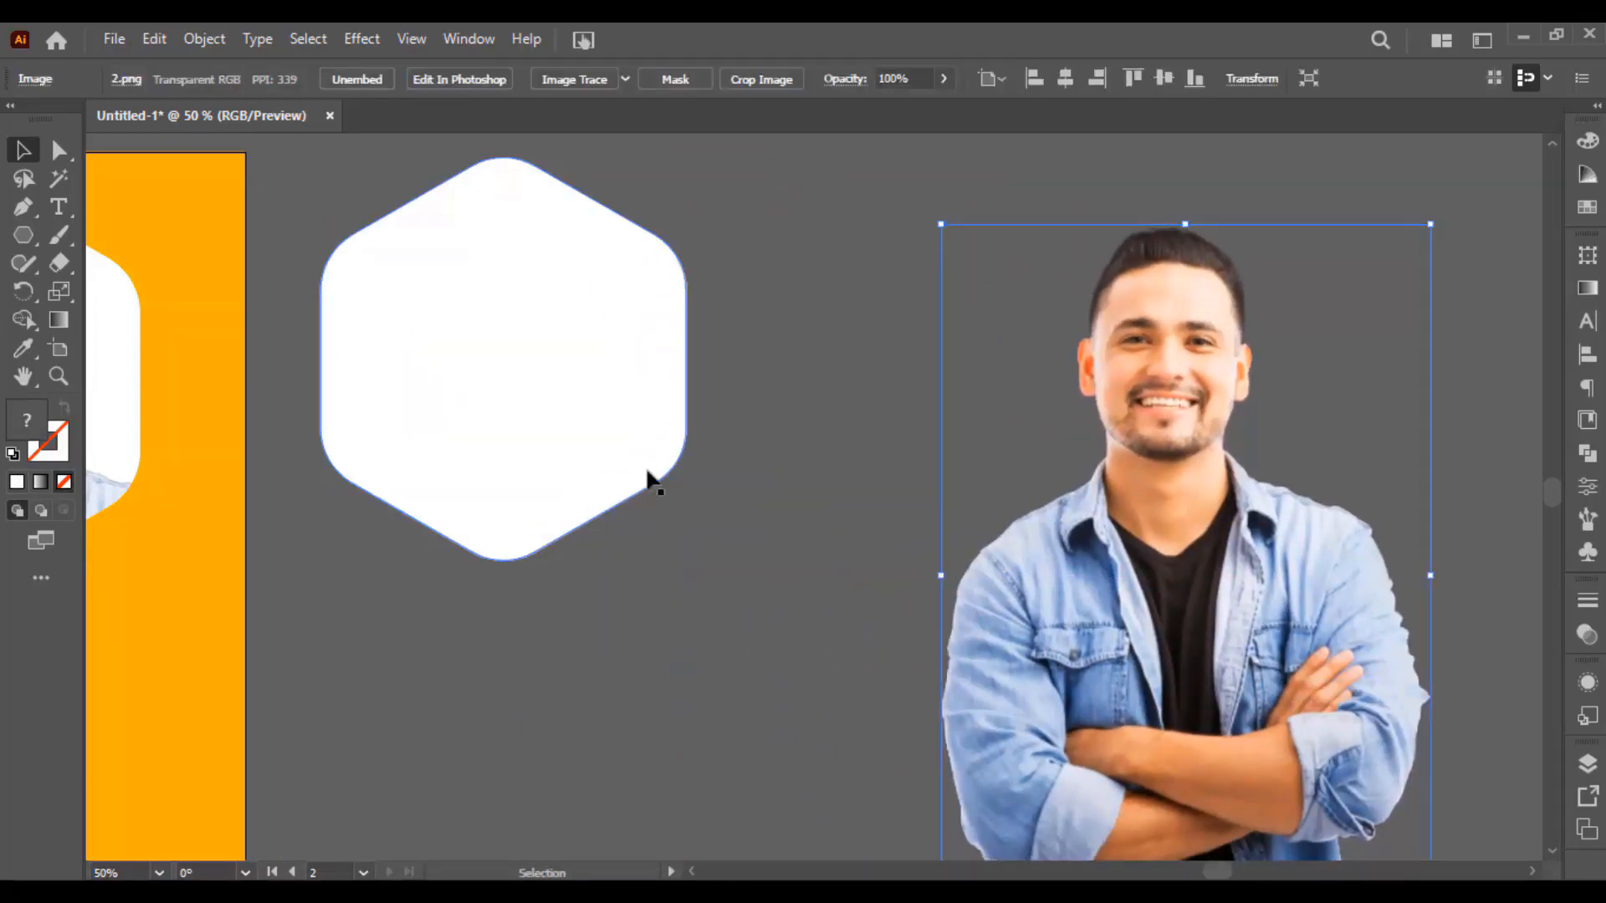
click(786, 577)
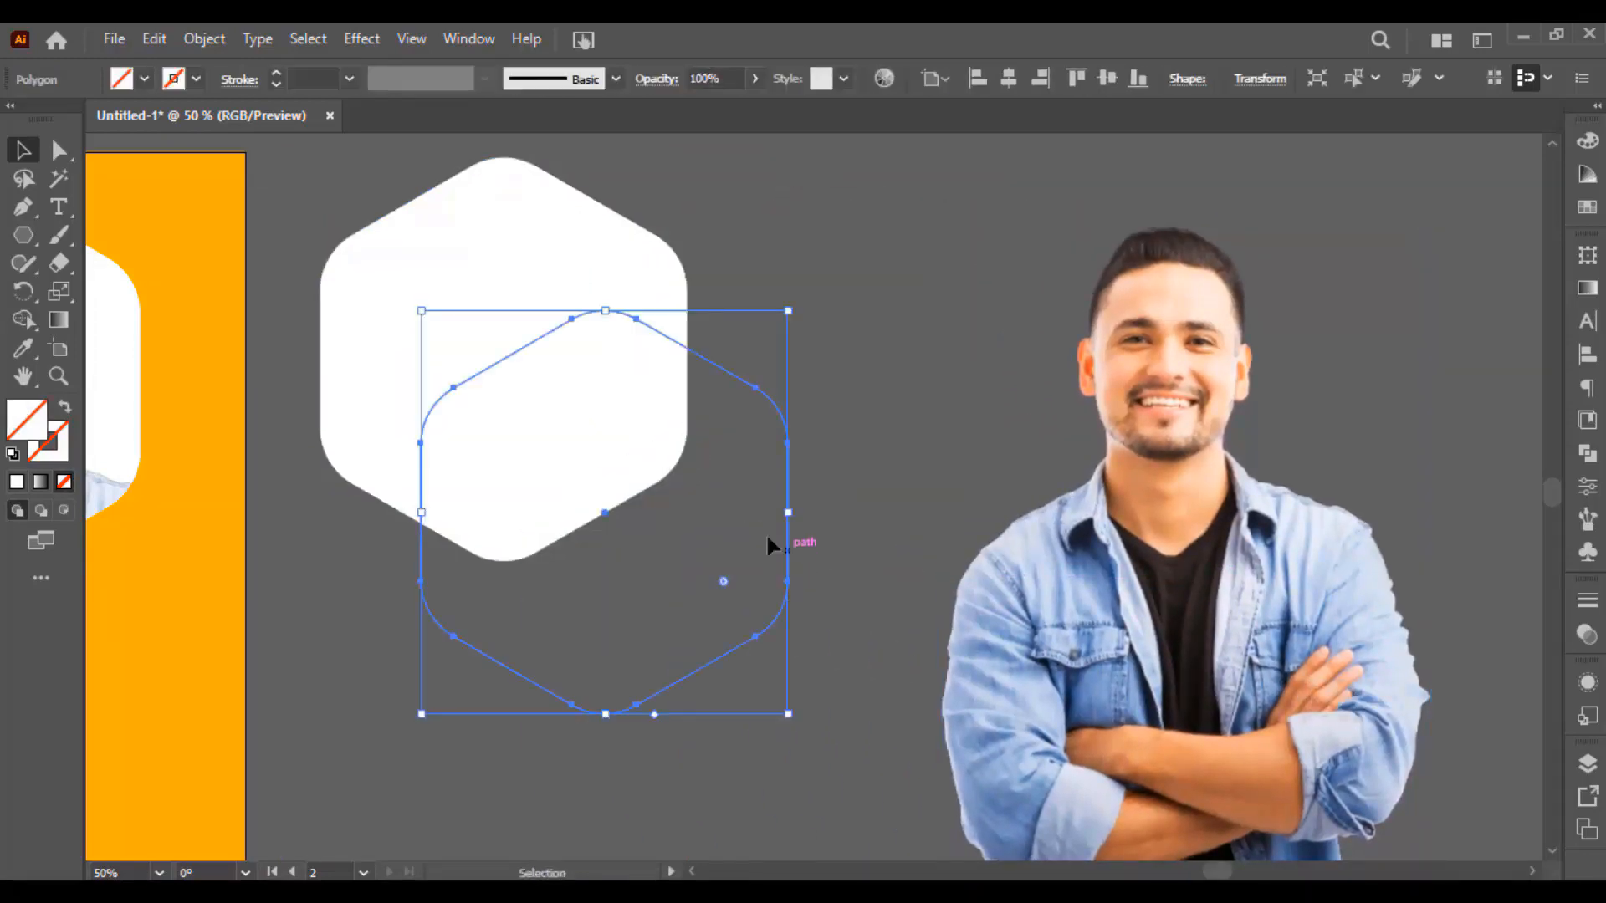
key(Delete)
Step: Place the man's photo over the repositioned white hexagon, head inside its top, and send the photo to the back
drag(594, 393, 816, 502)
drag(1154, 494, 728, 558)
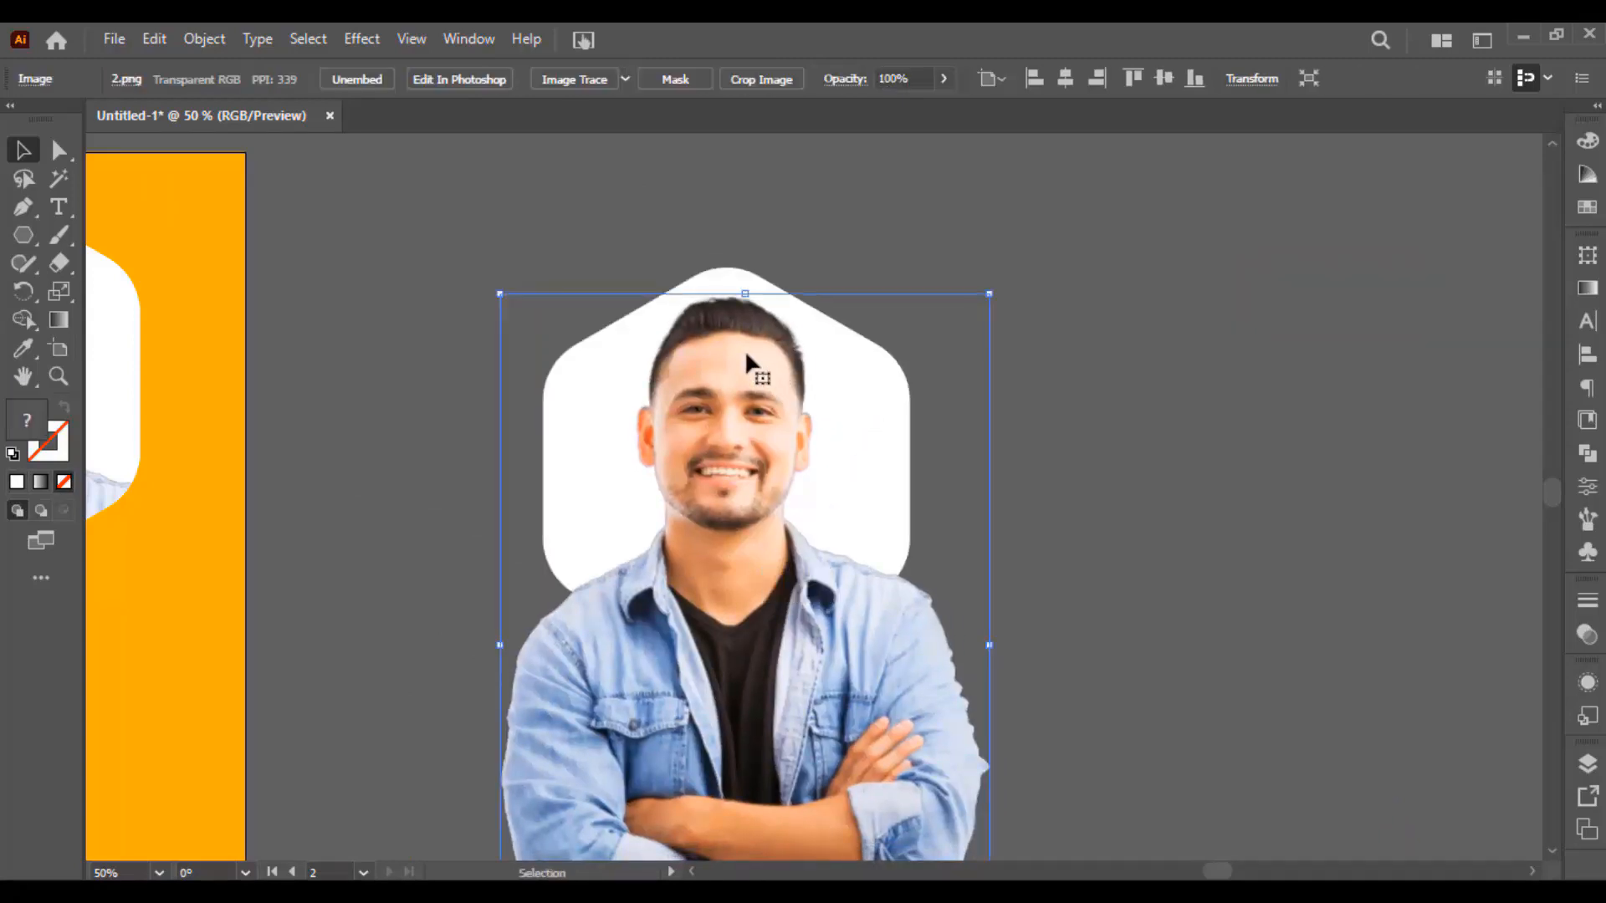
right_click(733, 394)
mouse_move(818, 591)
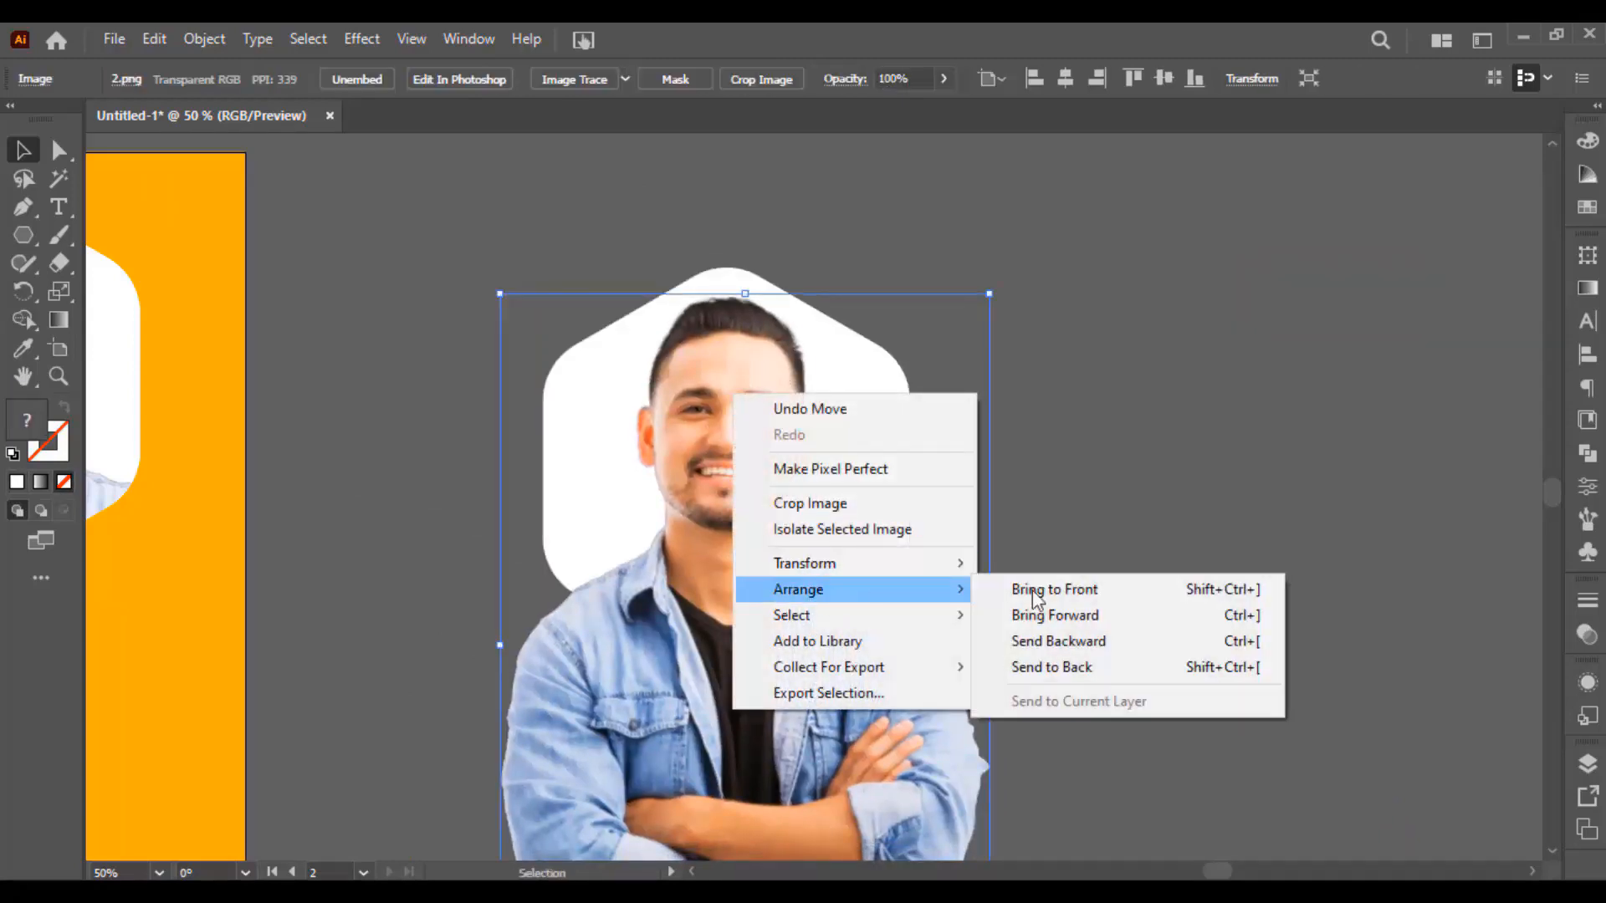
click(1064, 667)
Step: Duplicate the white hexagon in place and offset another copy straight upward, overlapping the hexagon over the man's head
click(758, 437)
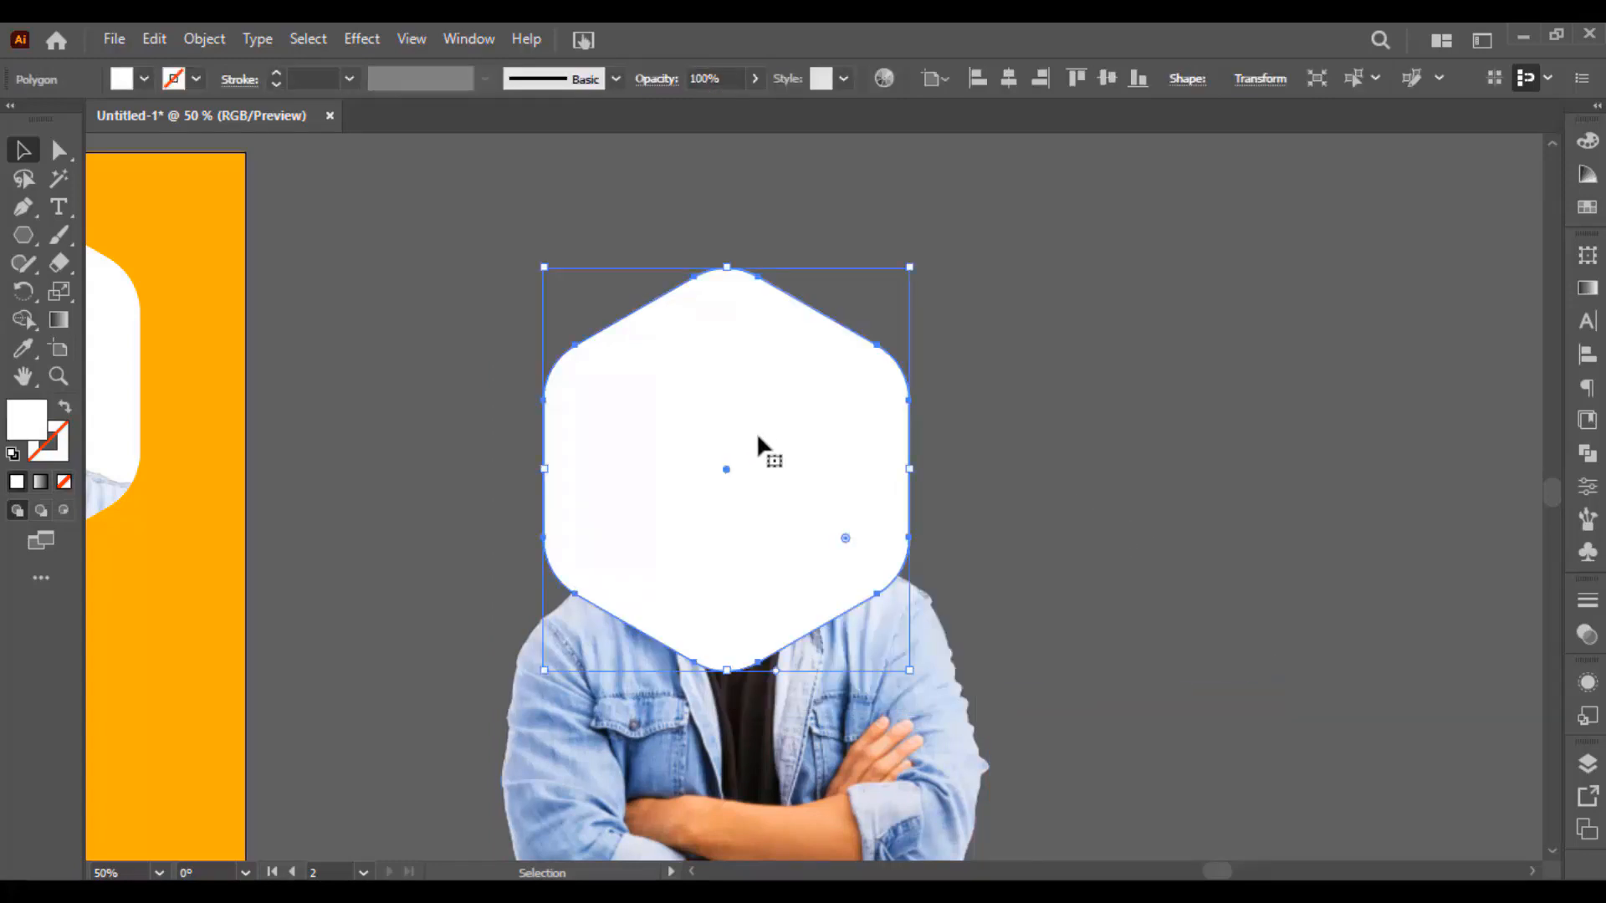
drag(733, 583, 724, 437)
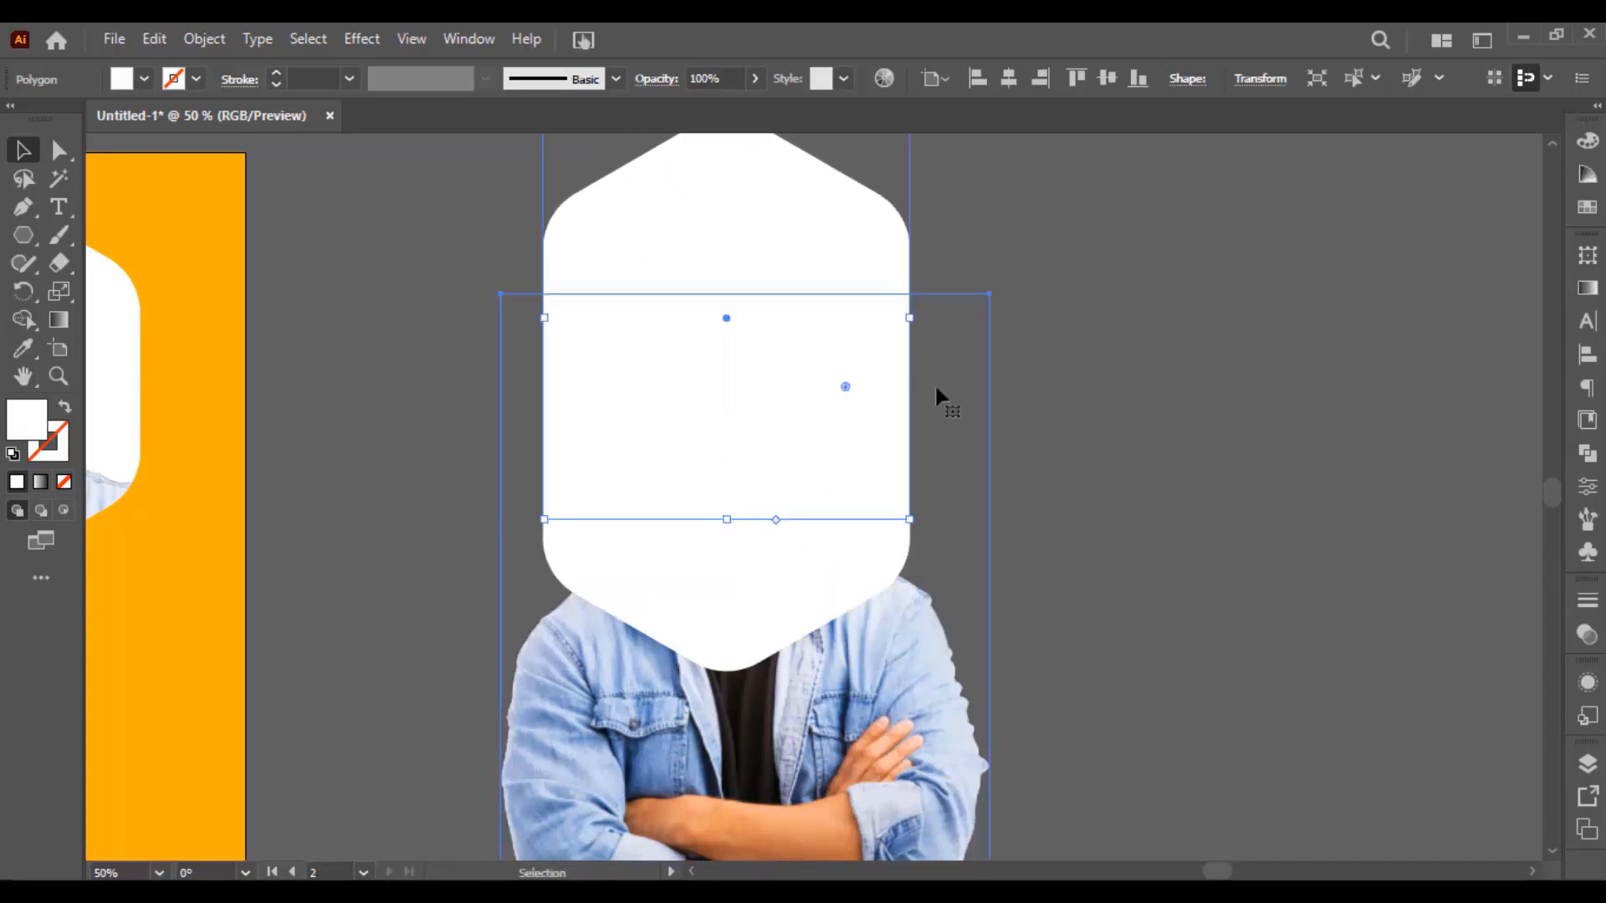
click(788, 604)
click(684, 575)
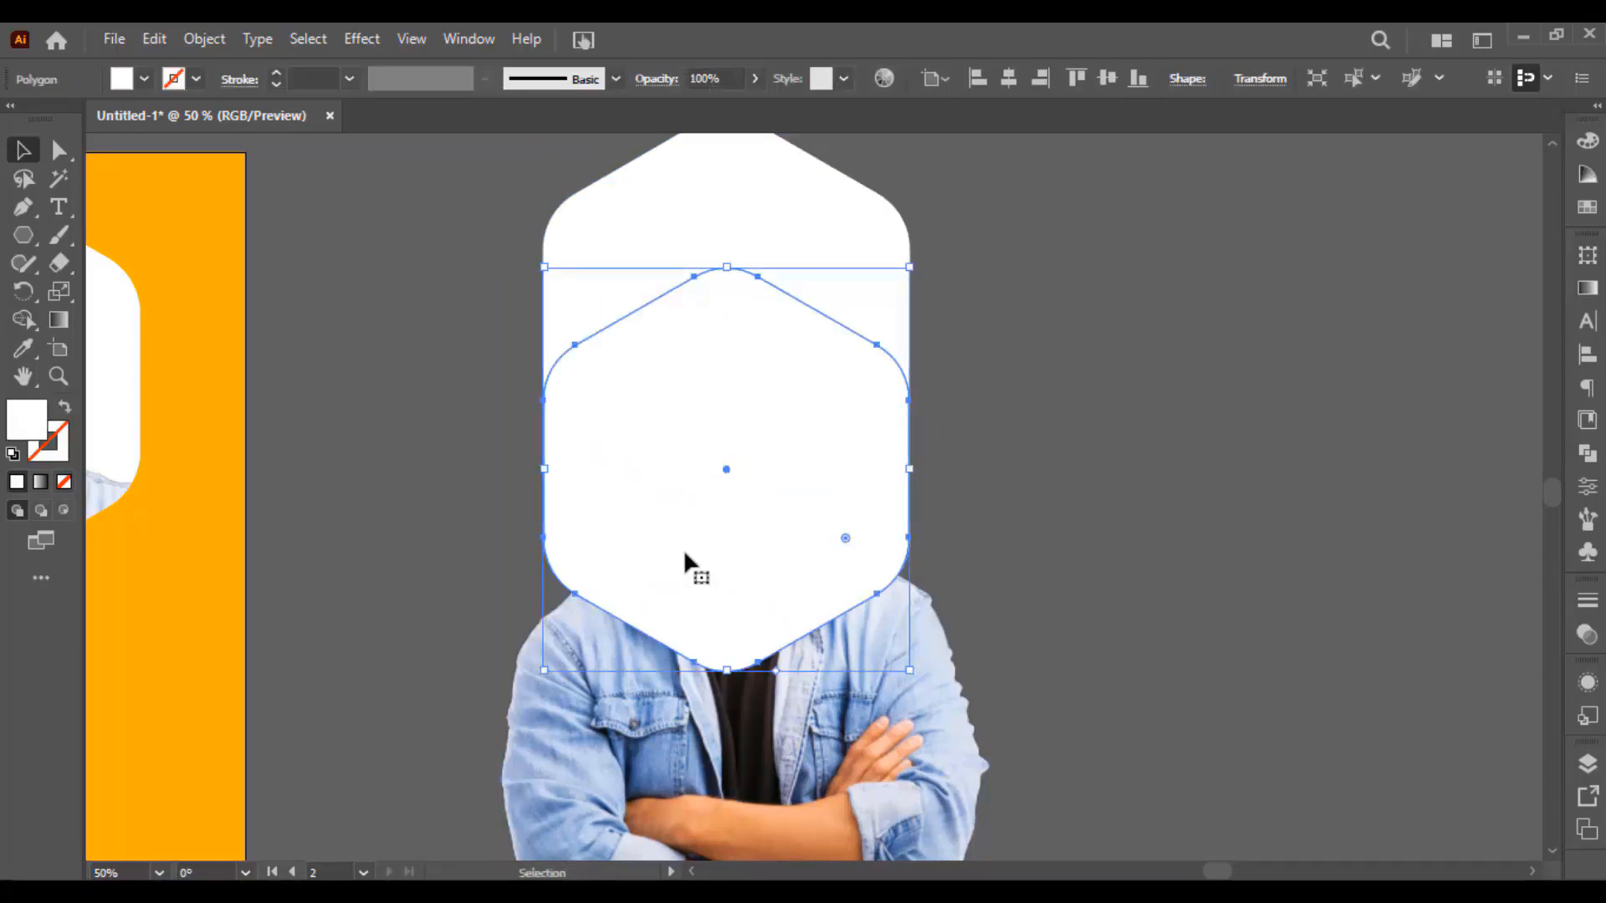
key(a)
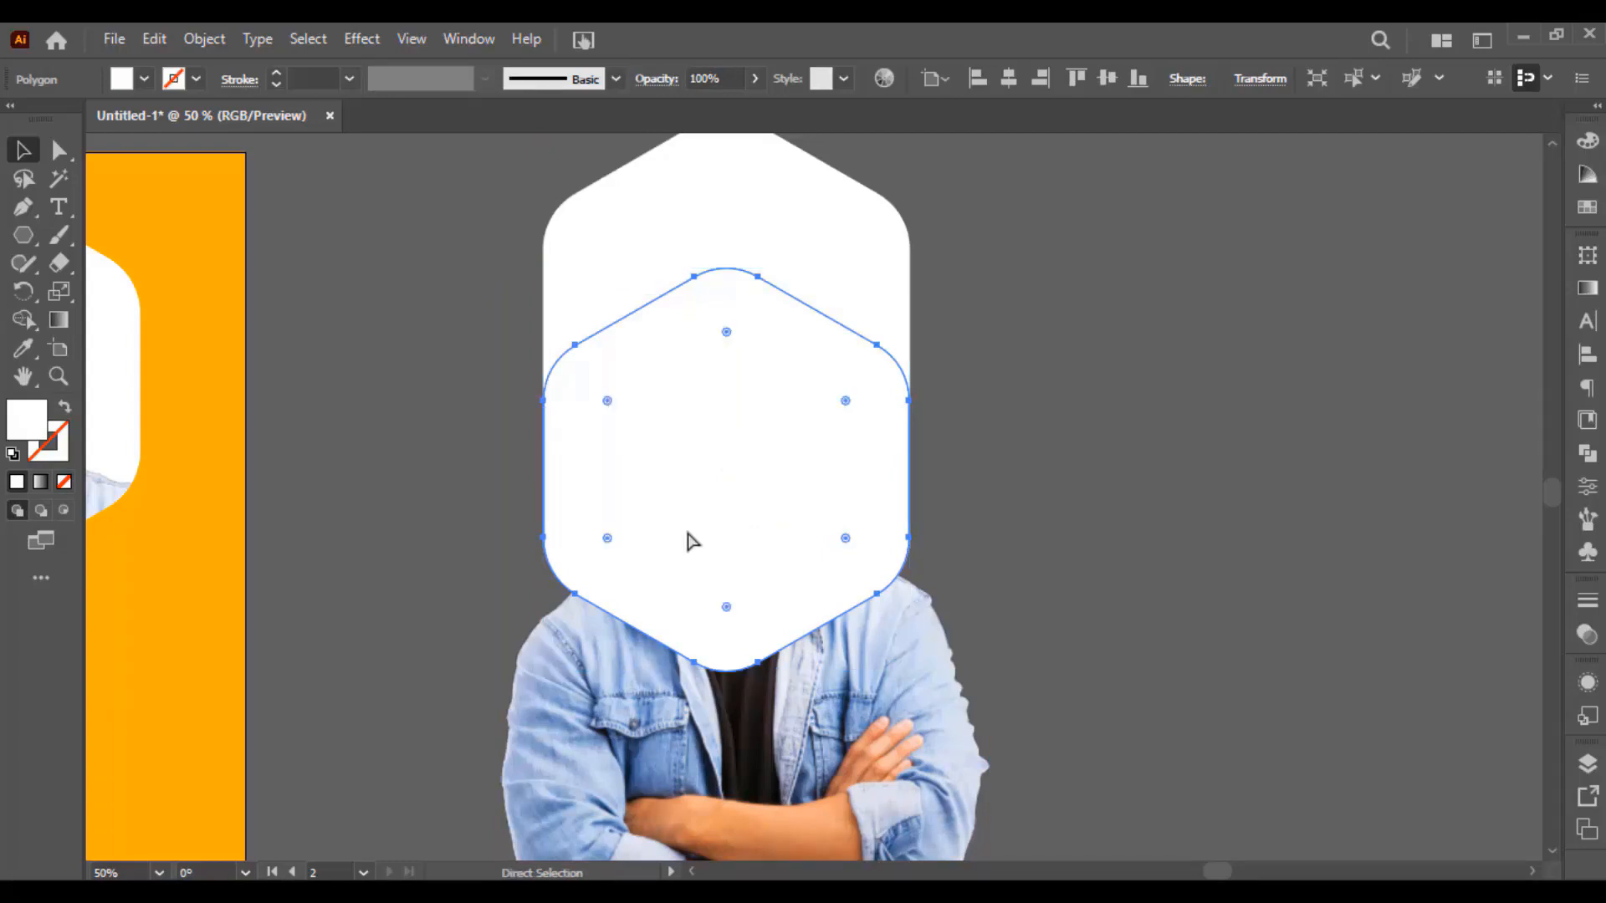
key(v)
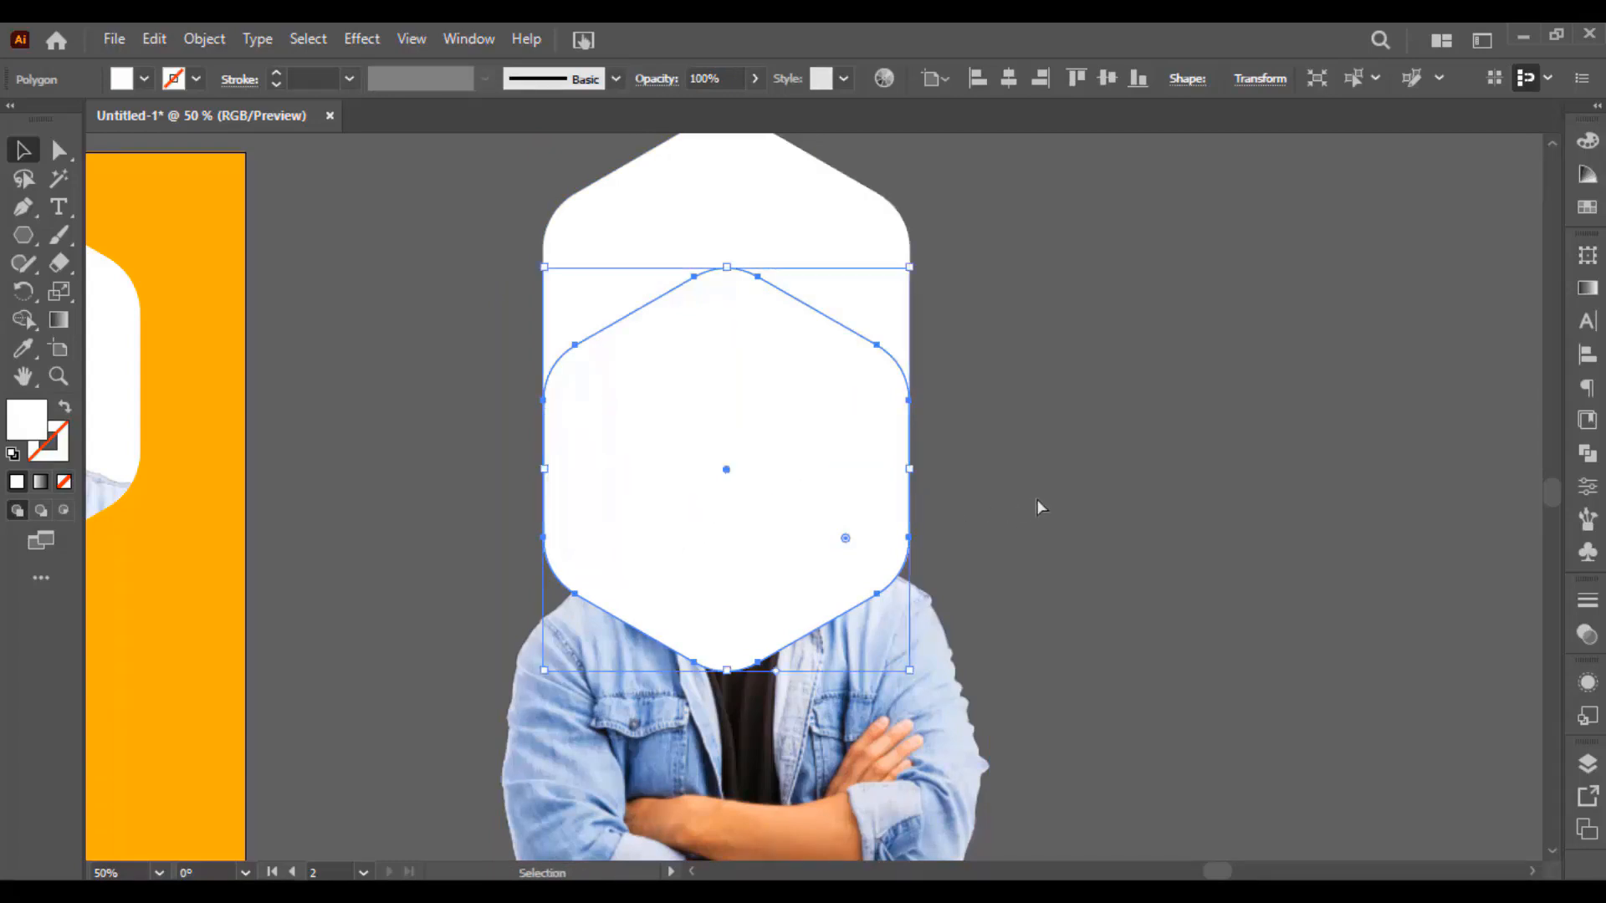
click(1068, 380)
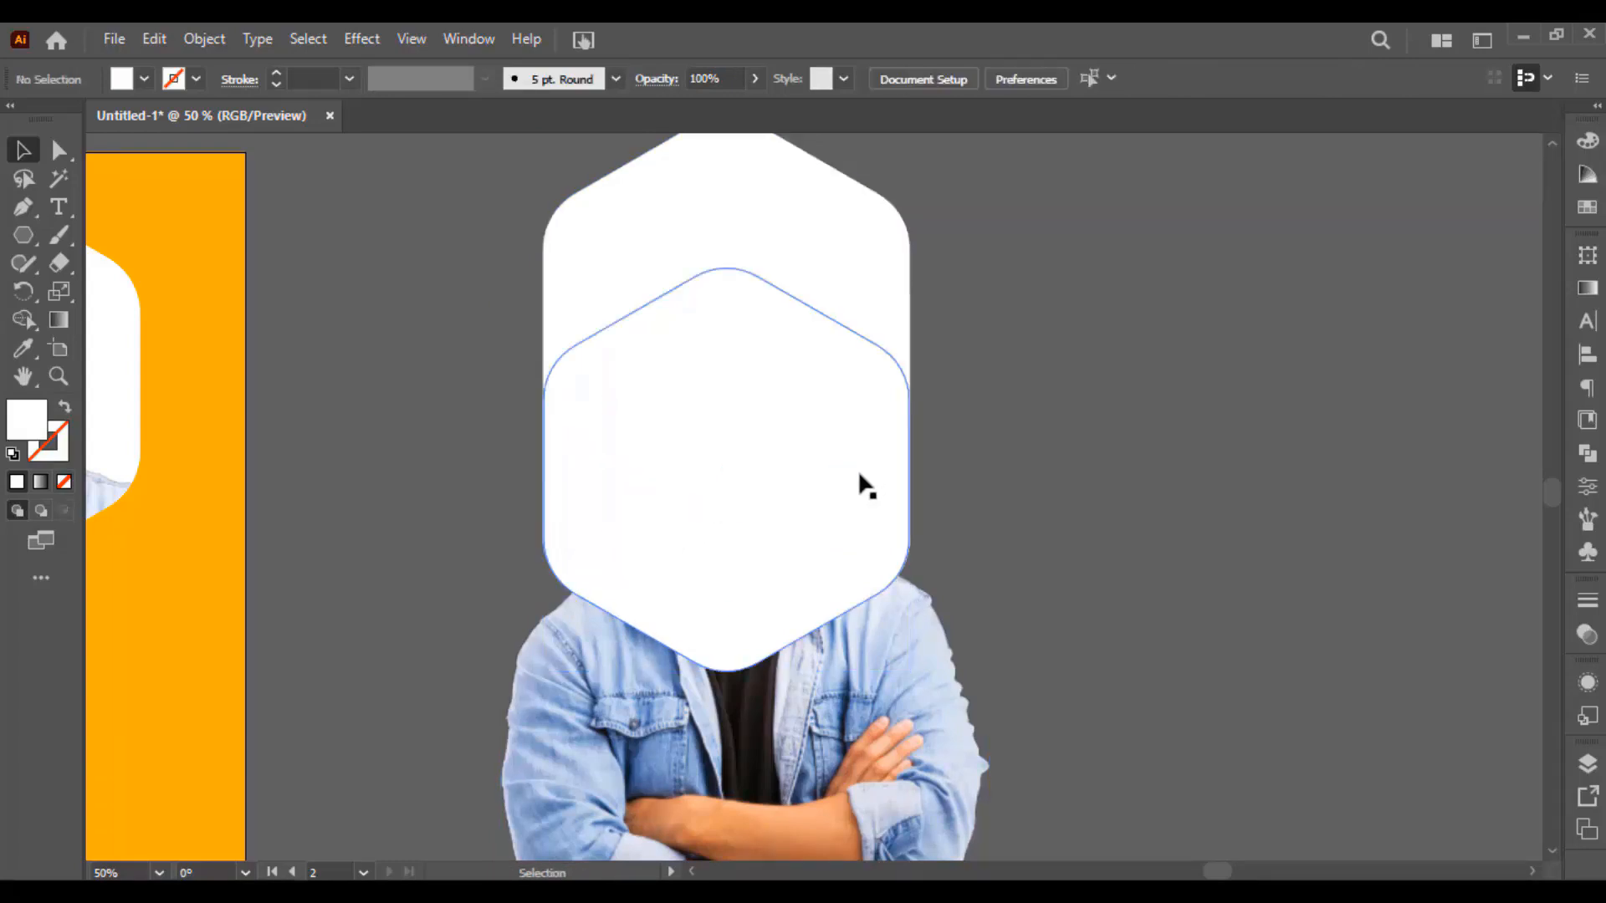
Step: Merge the upper hexagon and the front lower hexagon into one tall shape with the Shape Builder tool
click(861, 484)
shift+click(736, 194)
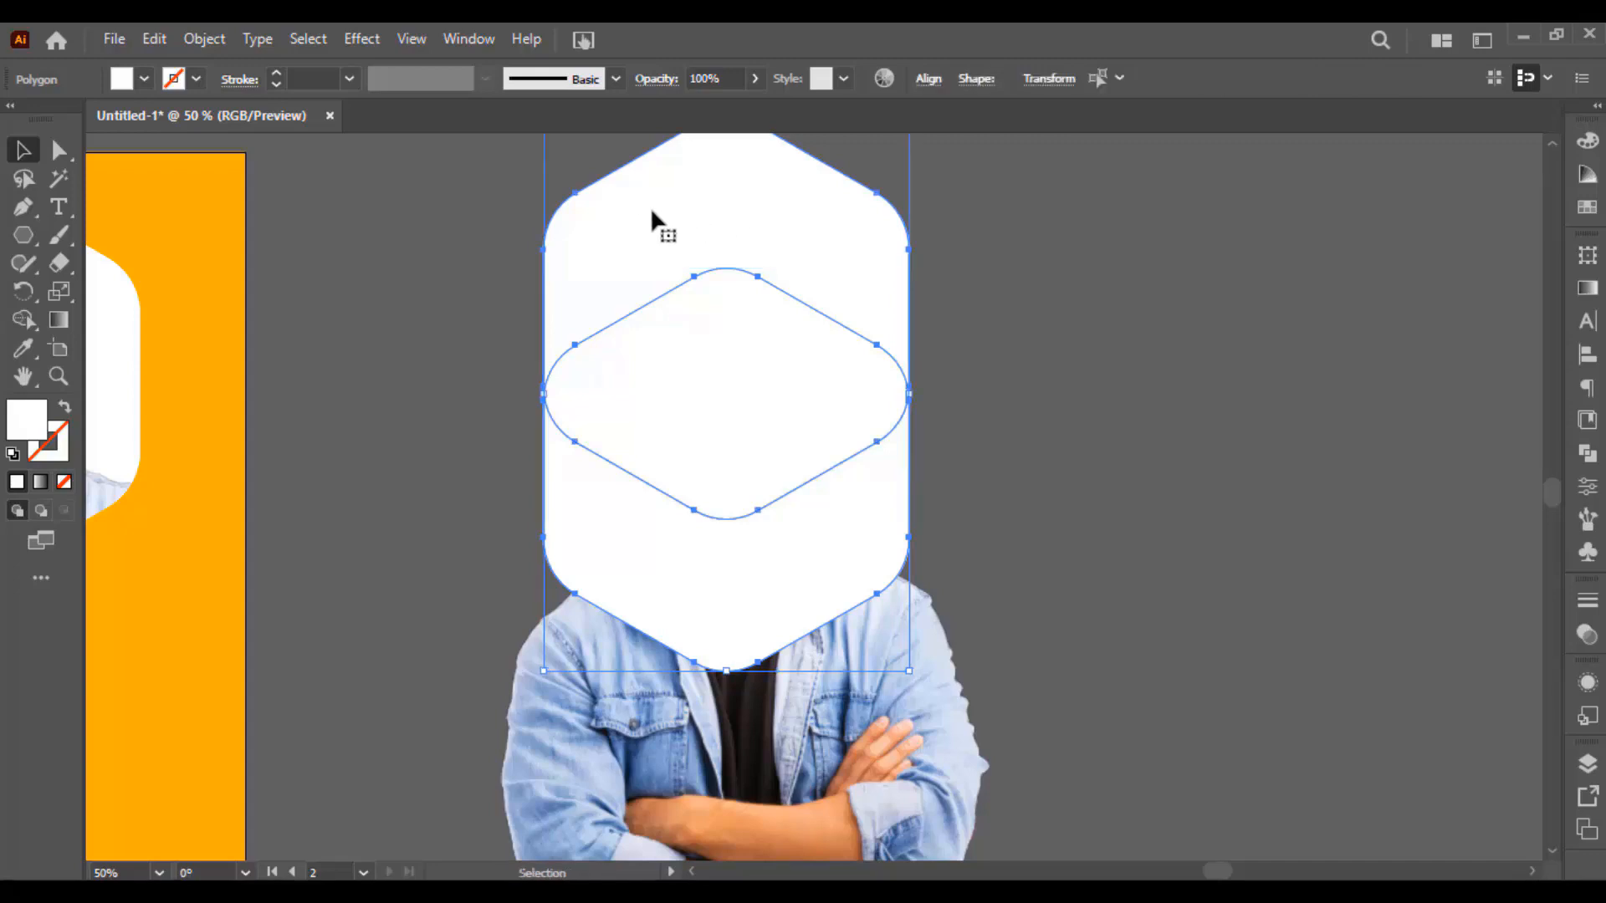
drag(664, 224, 1059, 224)
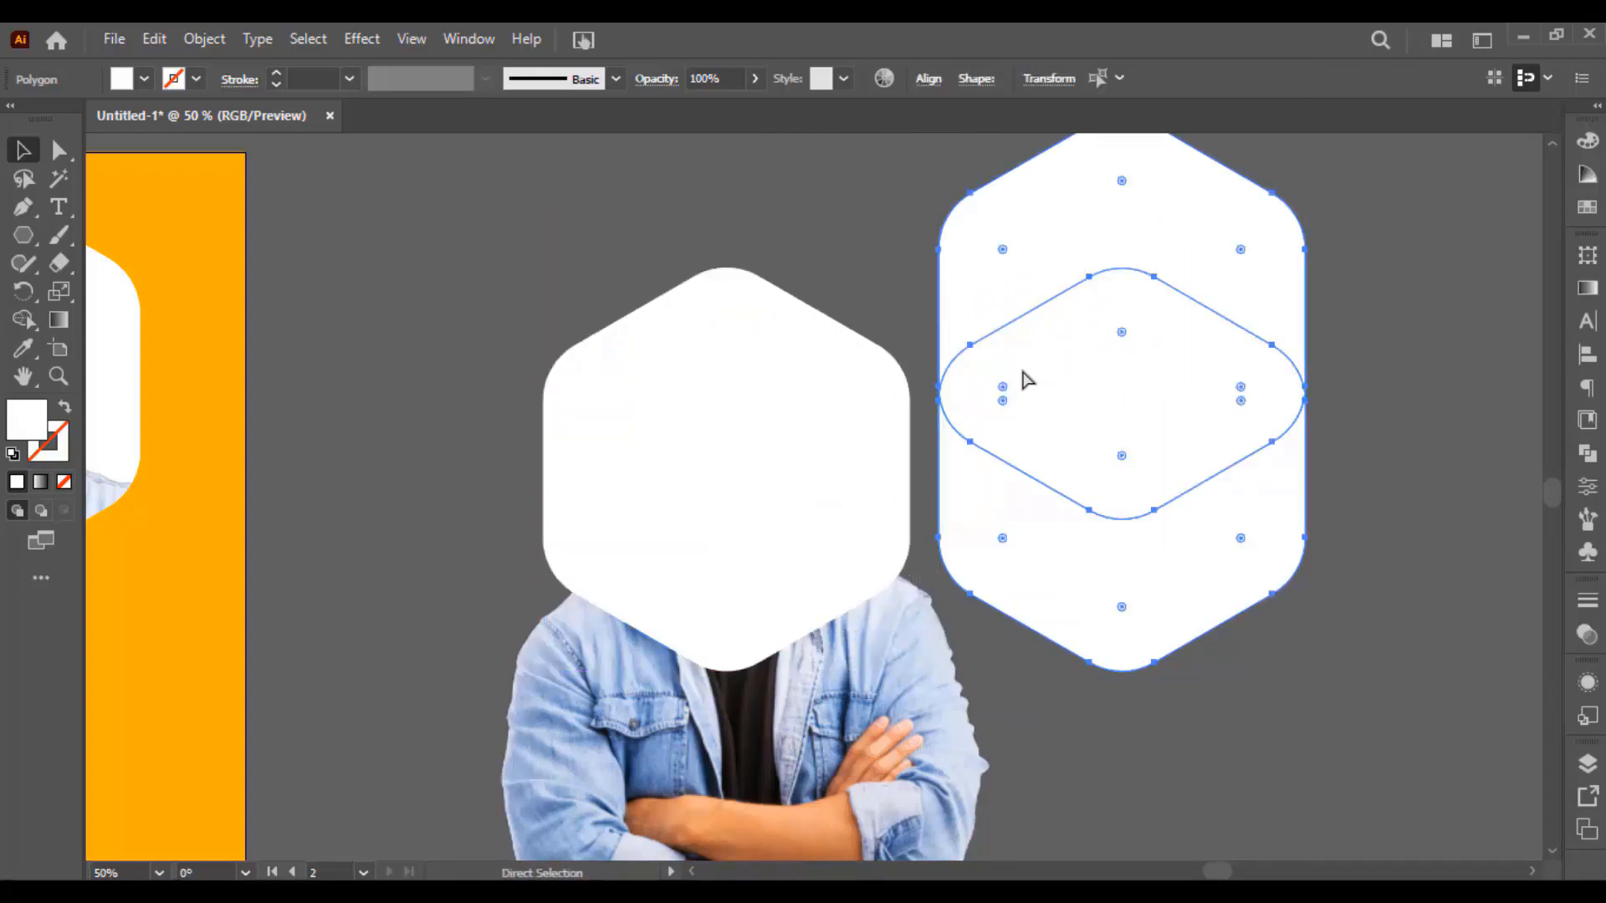
key(ctrl+z)
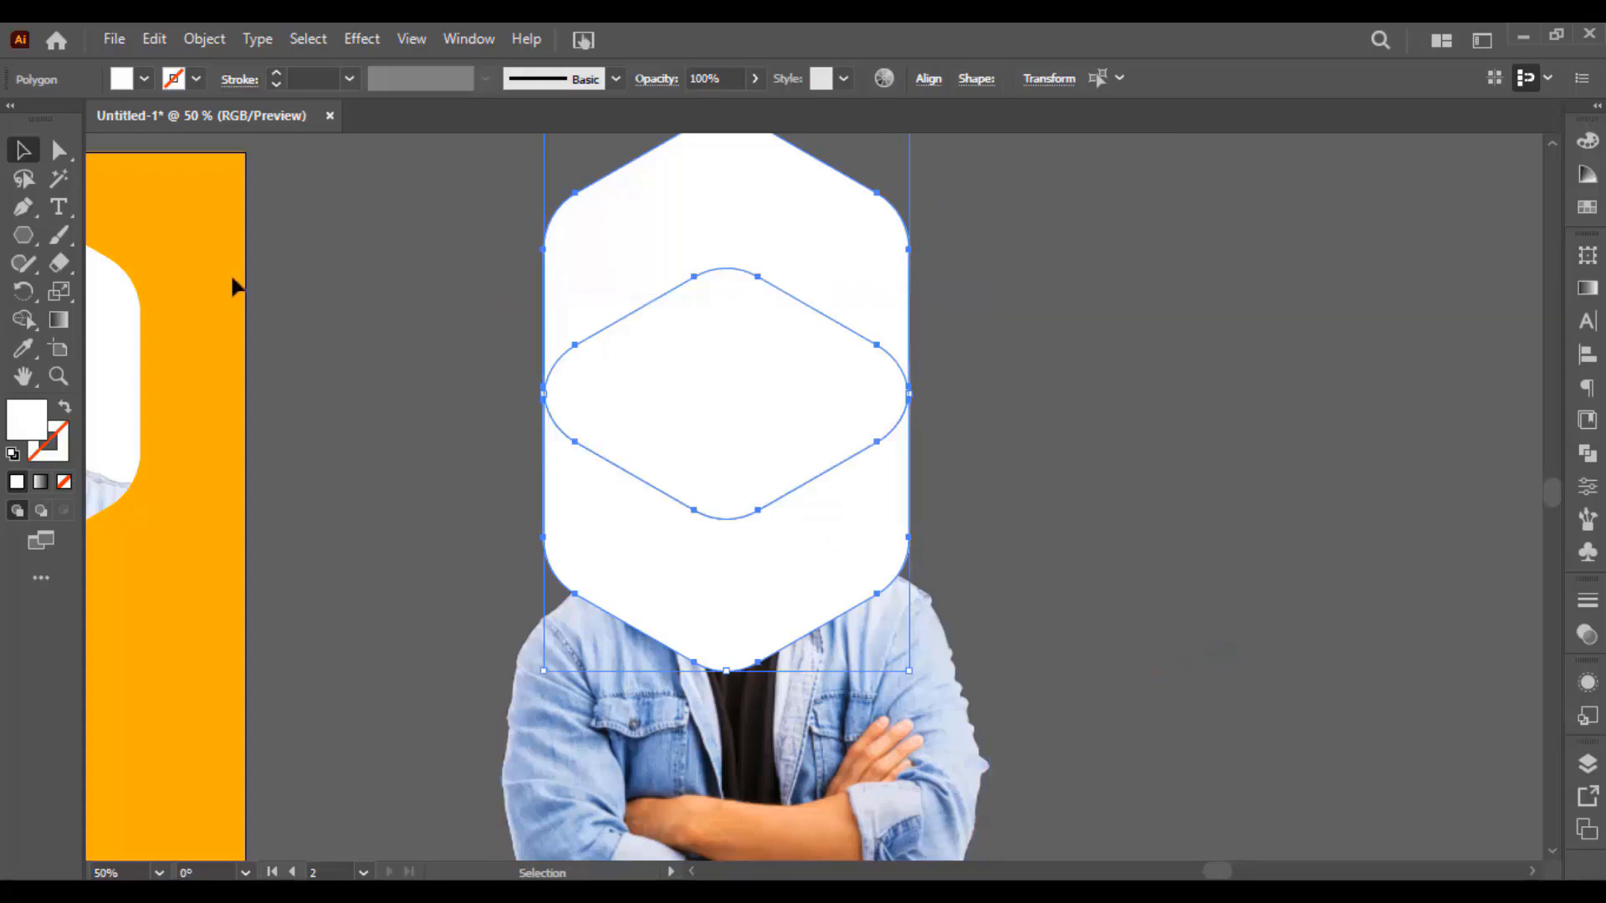
click(22, 319)
drag(718, 316, 728, 614)
Step: Move the merged tall shape aside to check the separate white hexagon behind it, and undo the move
key(v)
click(474, 251)
drag(686, 260, 1012, 255)
key(ctrl+z)
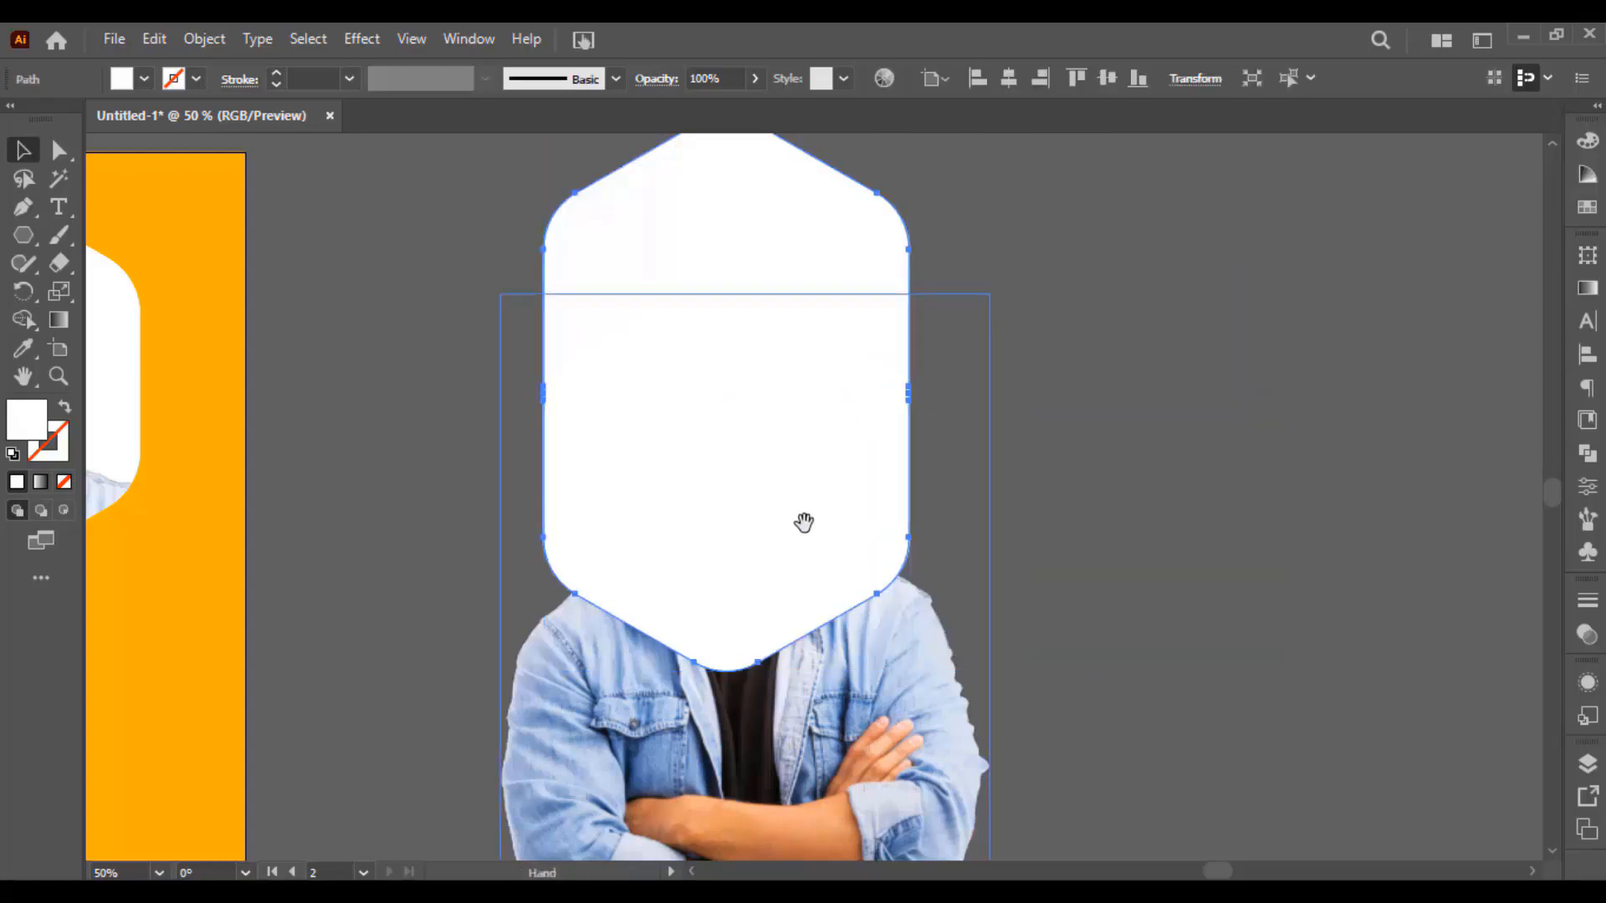
scroll(803, 520, down, 3)
shift+click(922, 619)
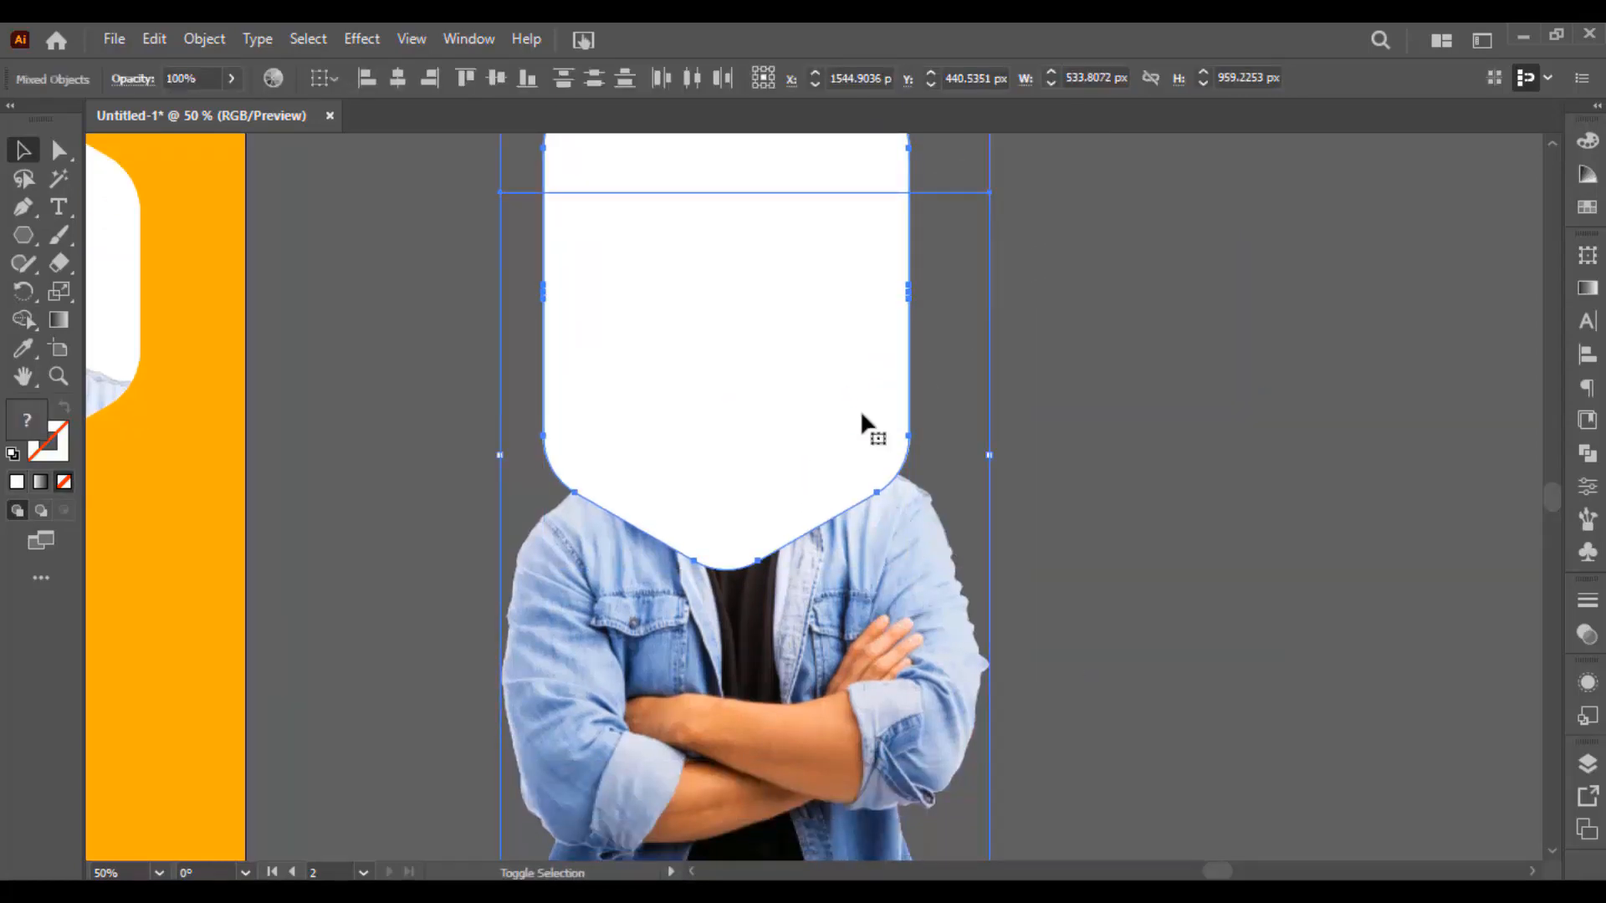
key(ctrl+shift+a)
drag(777, 222, 951, 277)
key(ctrl+z)
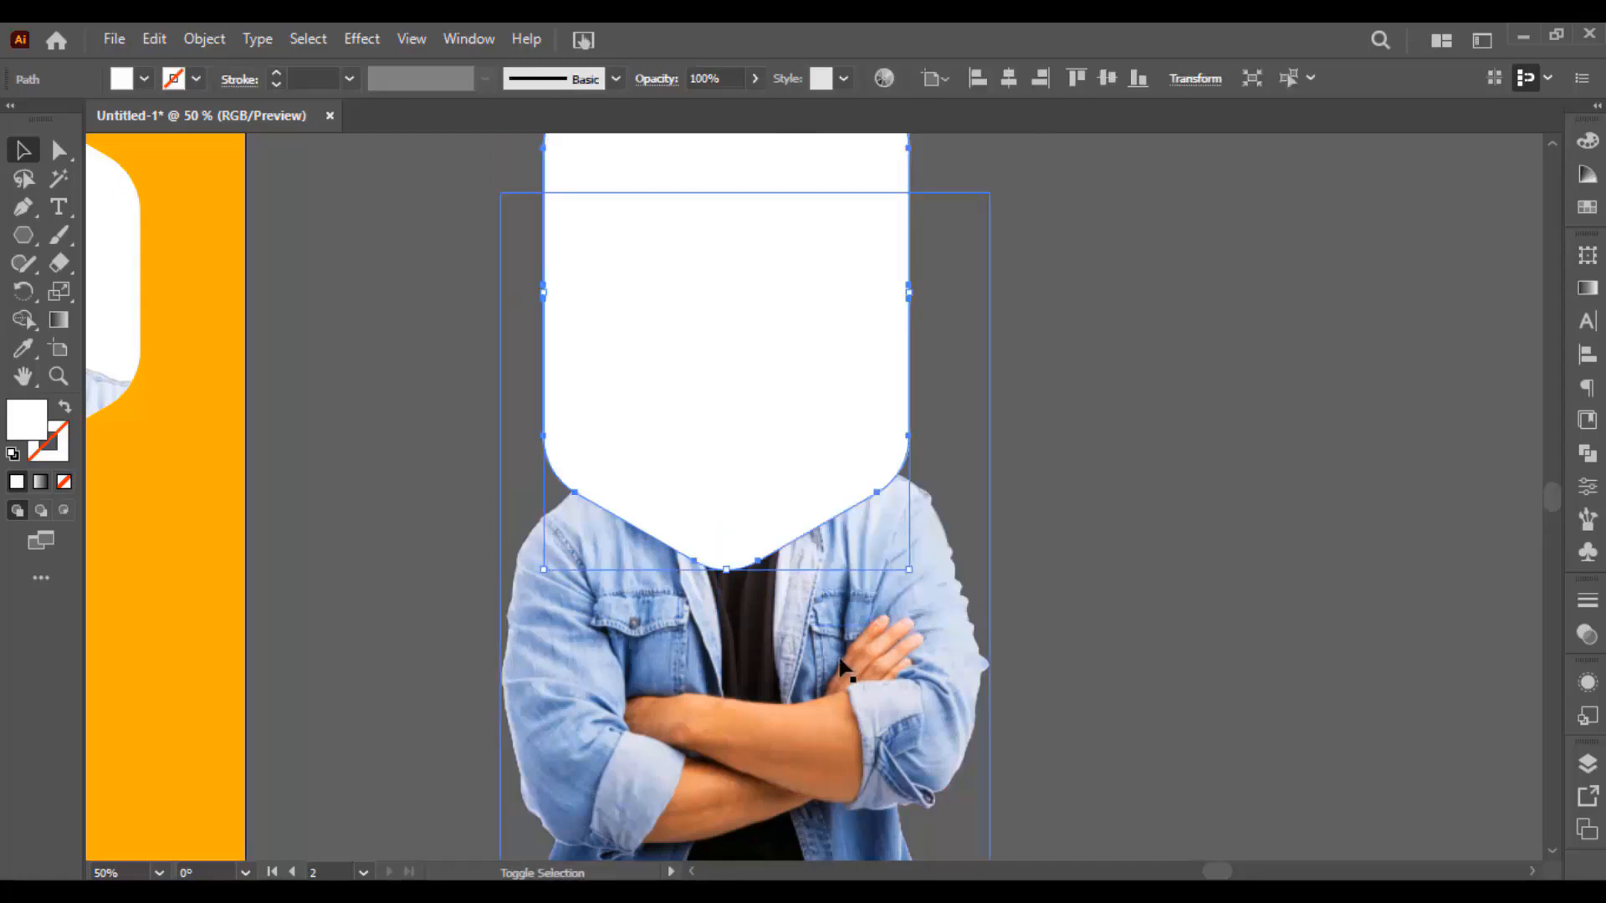
Step: Make a clipping mask from the merged tall shape and the man's photo
shift+click(852, 570)
key(ctrl+minus)
drag(852, 519, 770, 528)
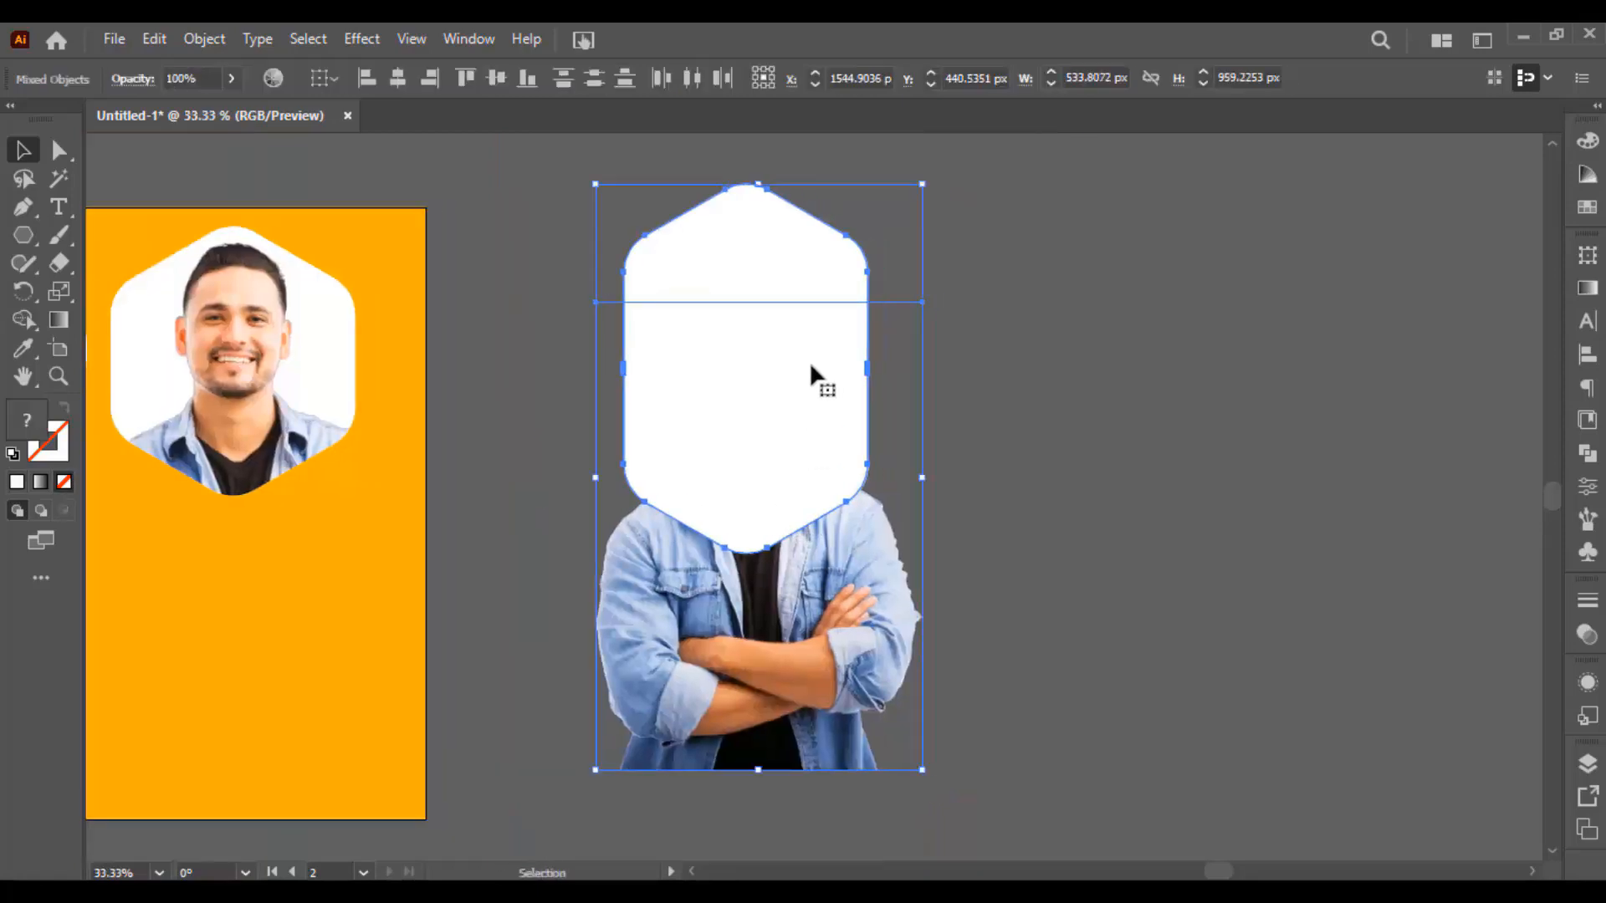
right_click(811, 368)
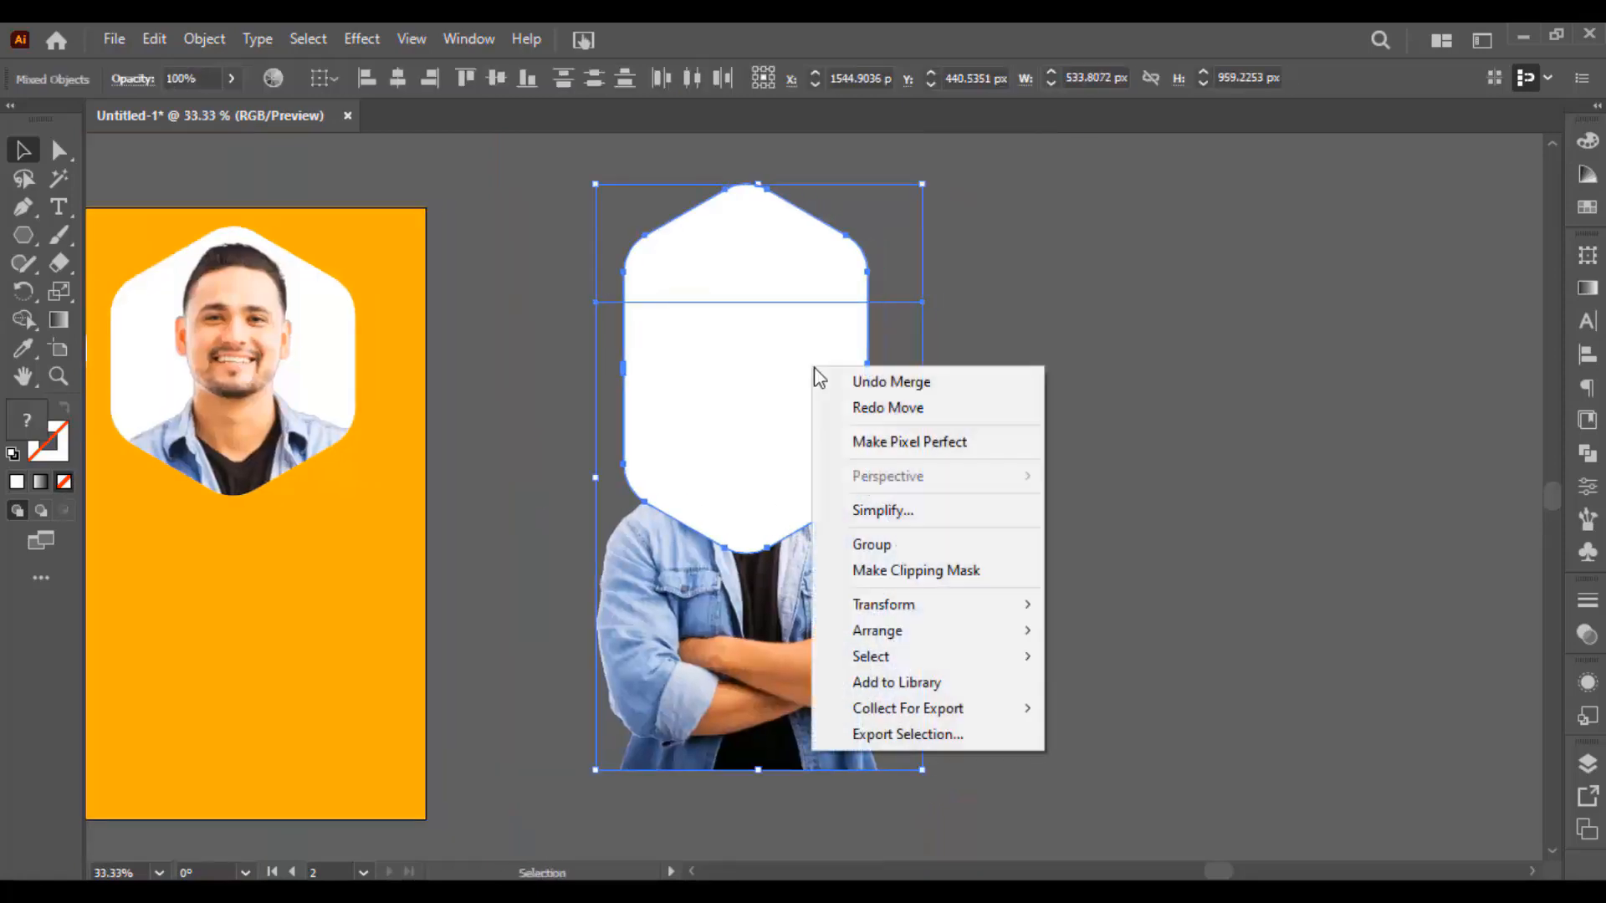
click(966, 572)
click(1071, 493)
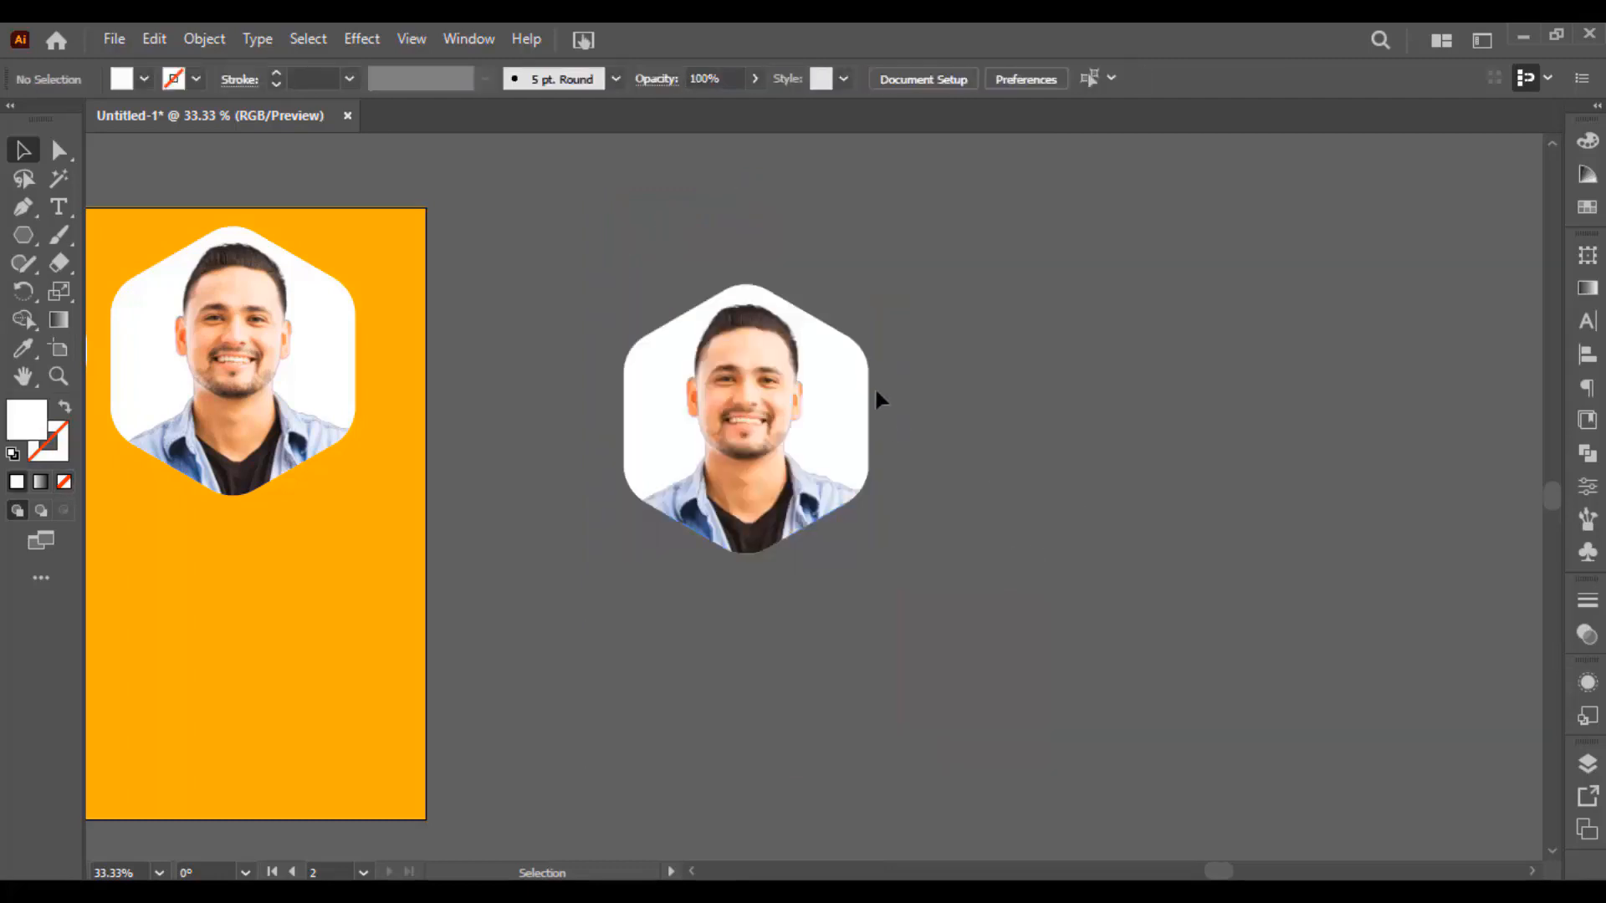
Step: Move the clipped man's photo off the white hexagon to check the hexagon behind it, and return it
scroll(876, 395, up, 1)
drag(744, 452, 1030, 449)
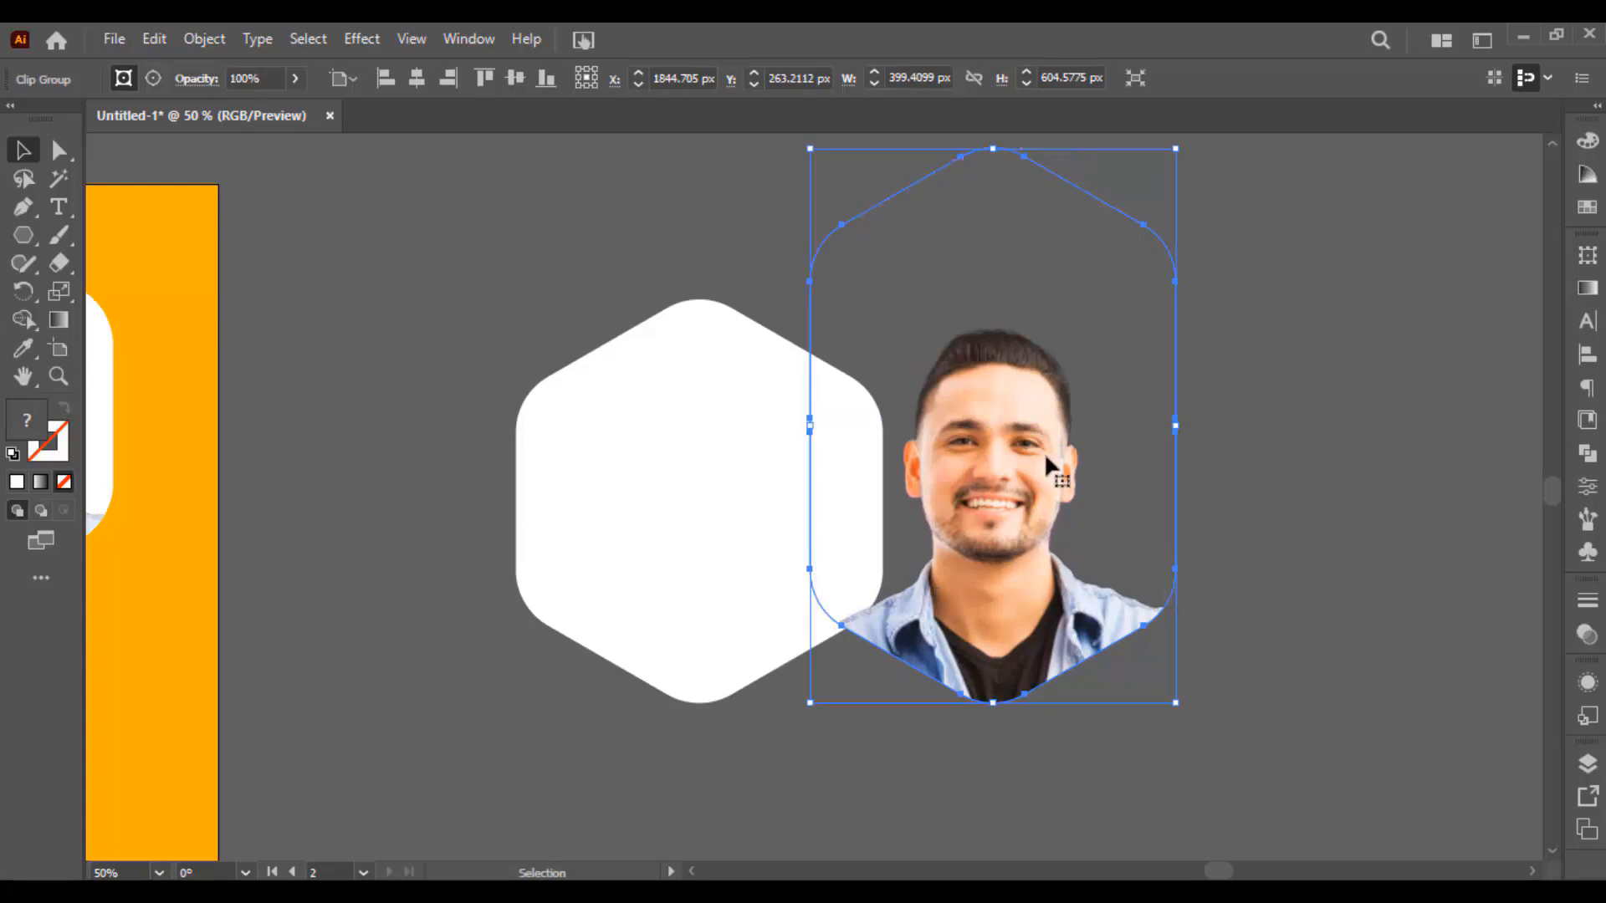
drag(1086, 440, 698, 364)
key(ctrl+z)
key(ctrl+shift+z)
Step: Shift the man's photo upward inside its tall clipping mask so the head rises above the white hexagon
click(1009, 424)
key(a)
click(698, 483)
key(v)
click(997, 328)
drag(864, 355, 1040, 337)
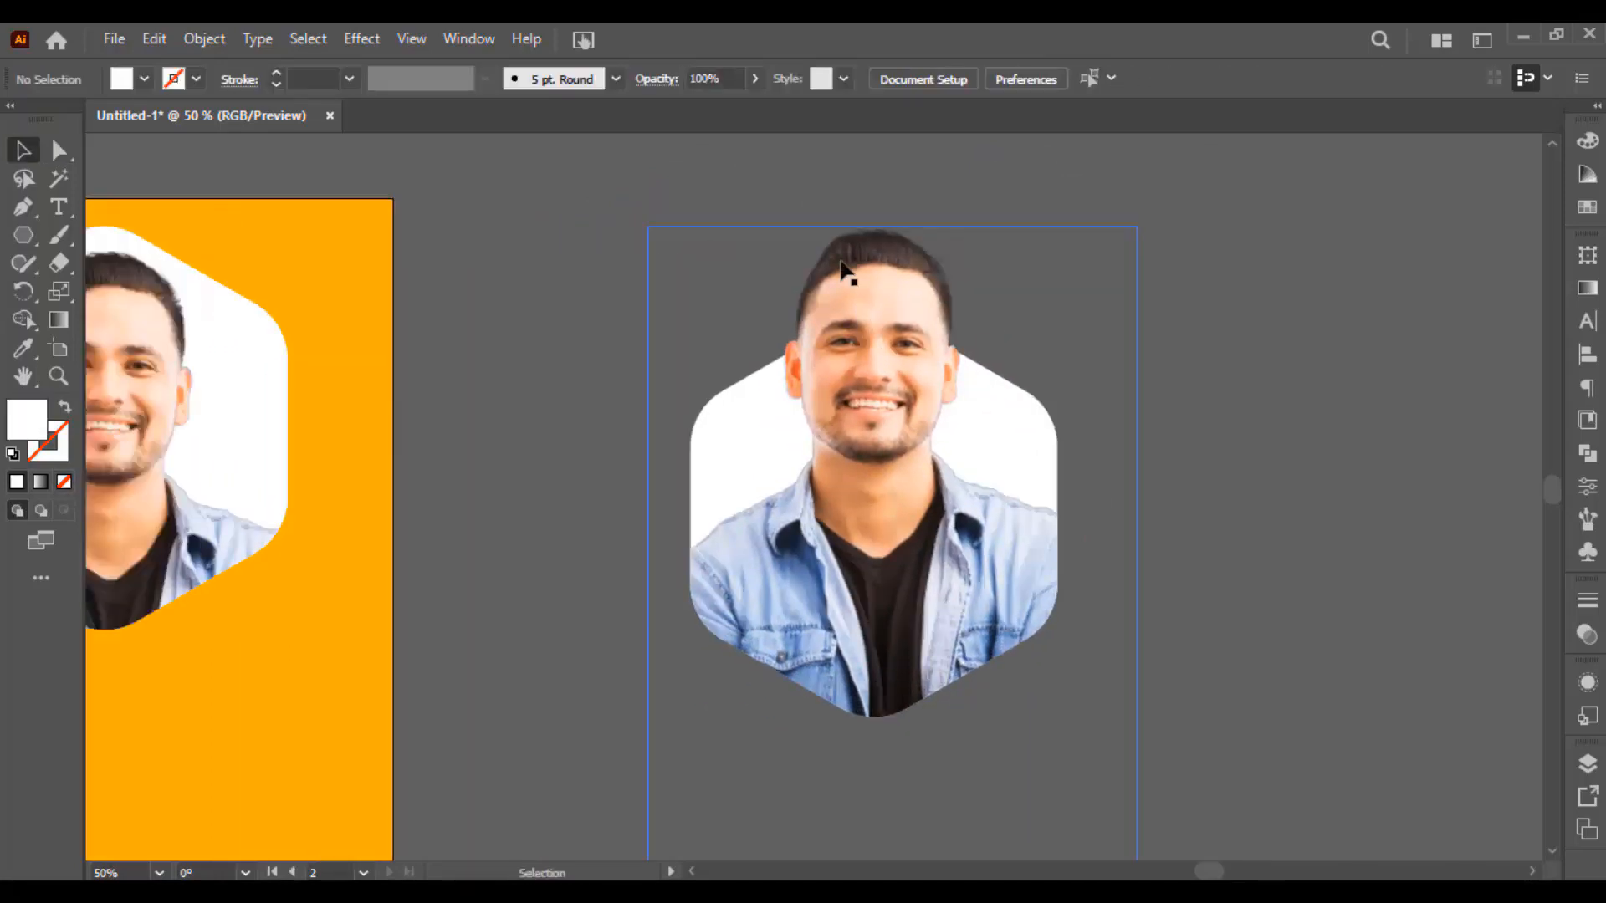
Step: Move the clipped photo and the white hexagon together to a spot just beside the orange artboard
drag(600, 348, 850, 348)
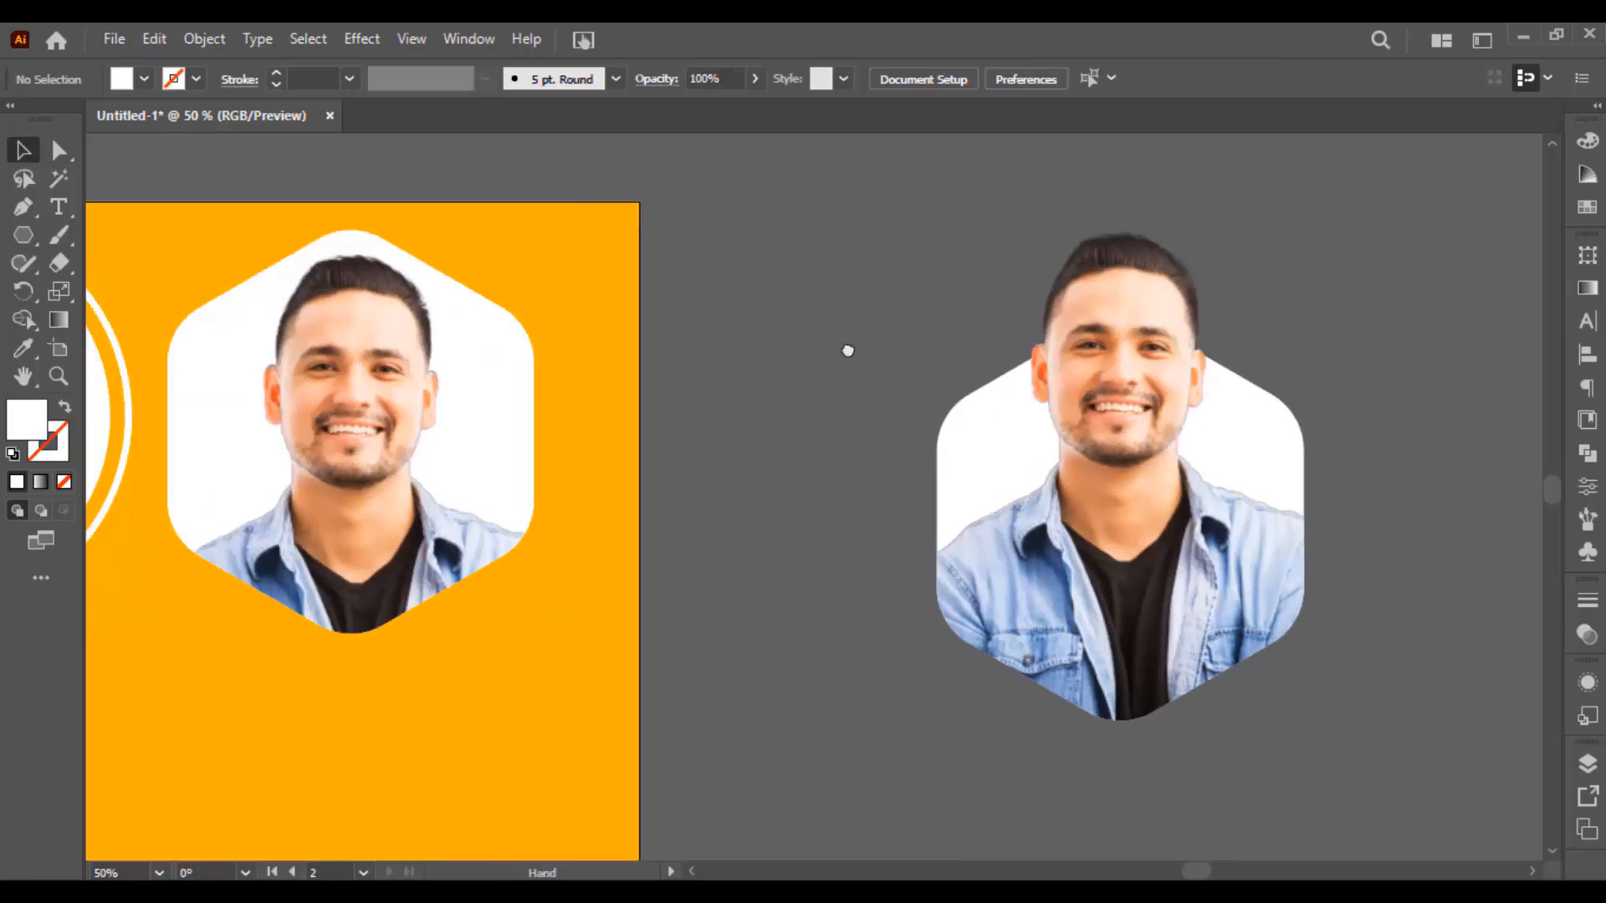
drag(1096, 451, 768, 410)
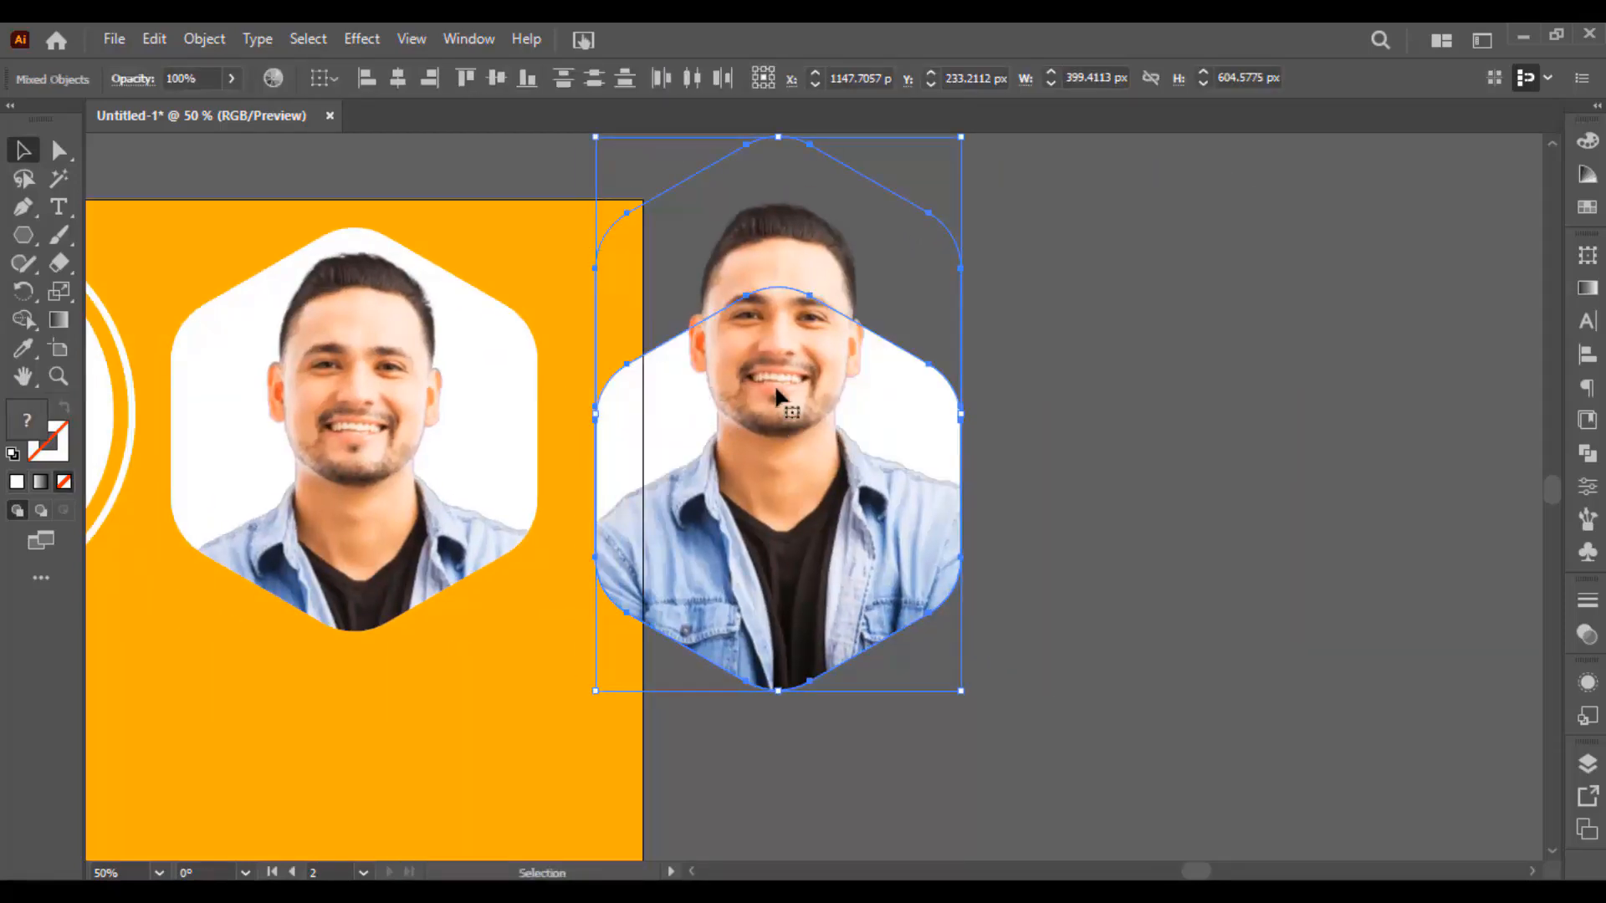
click(1120, 401)
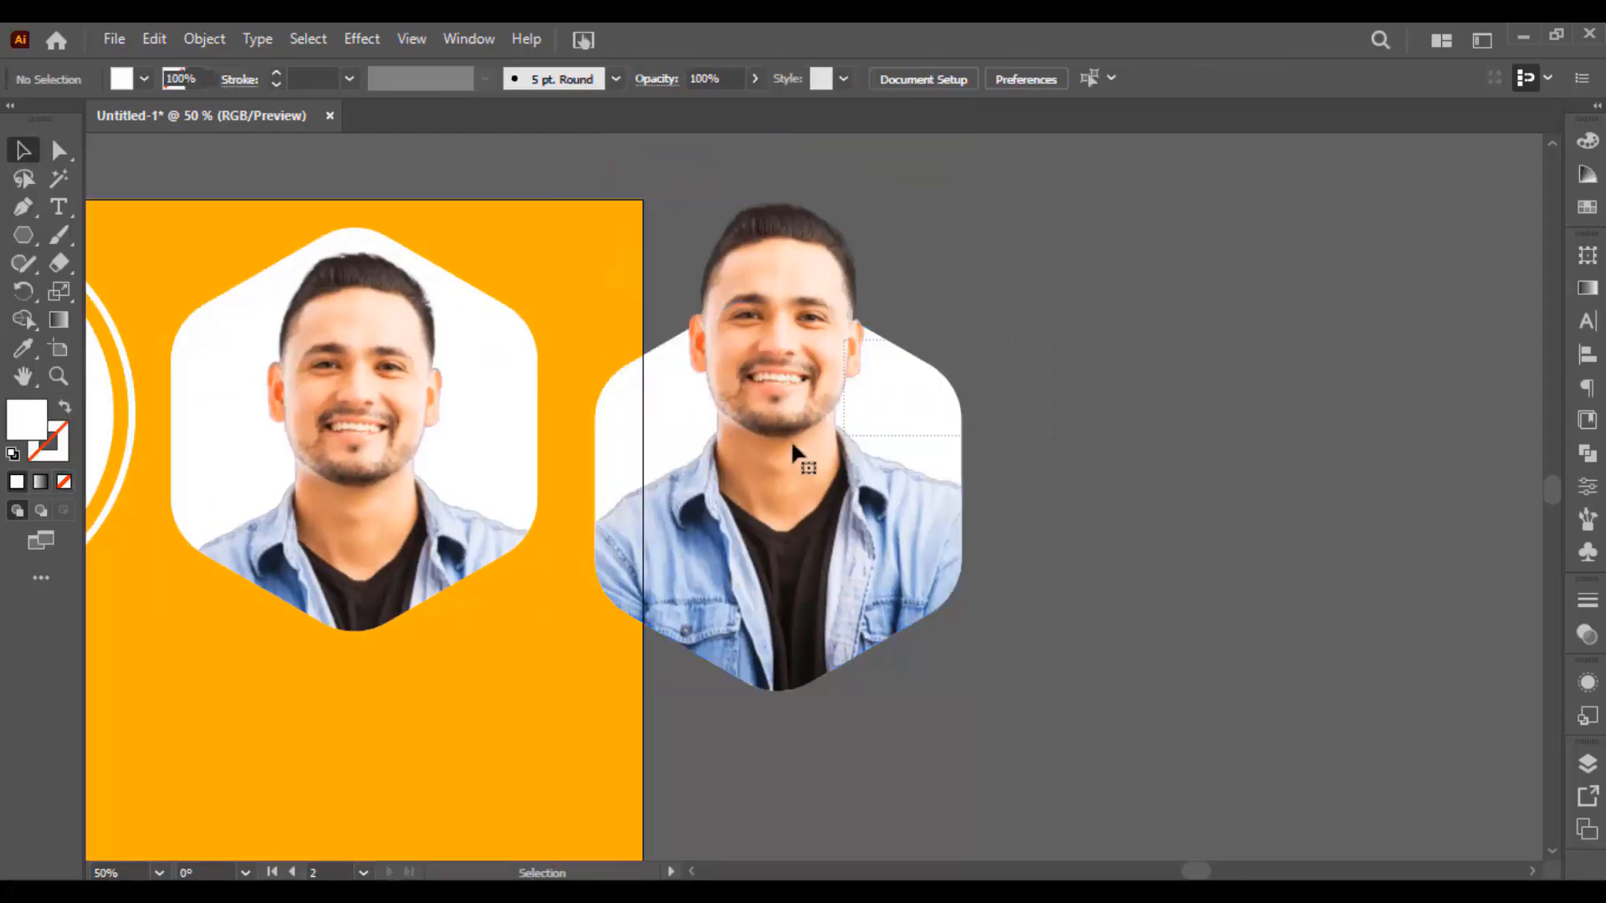
drag(796, 455, 979, 450)
click(1285, 374)
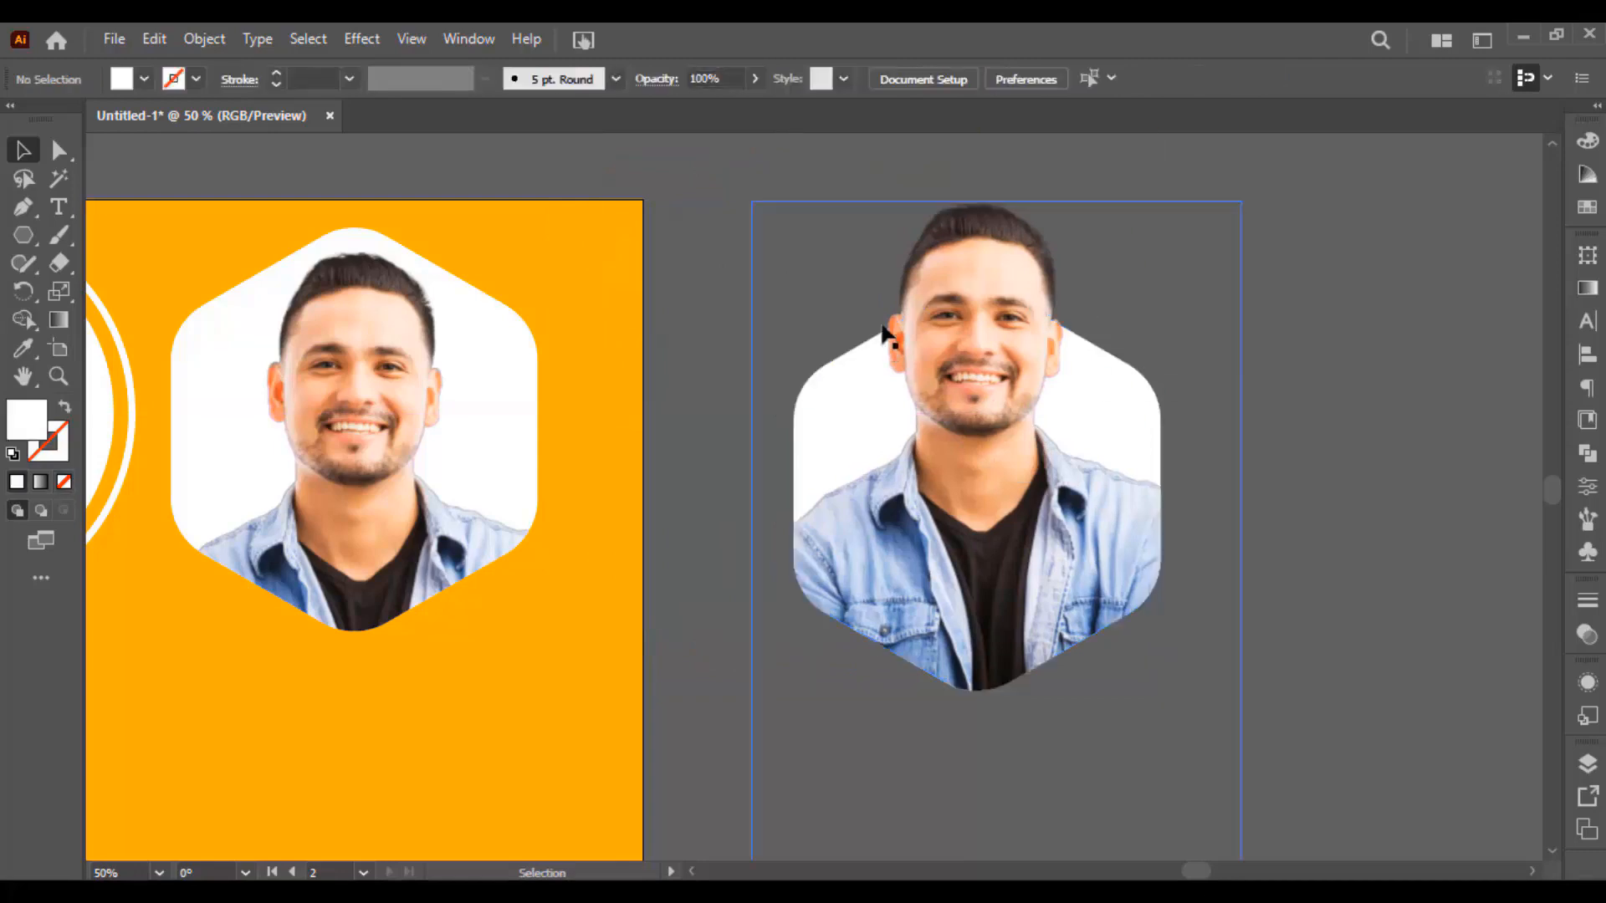
drag(1064, 372, 997, 375)
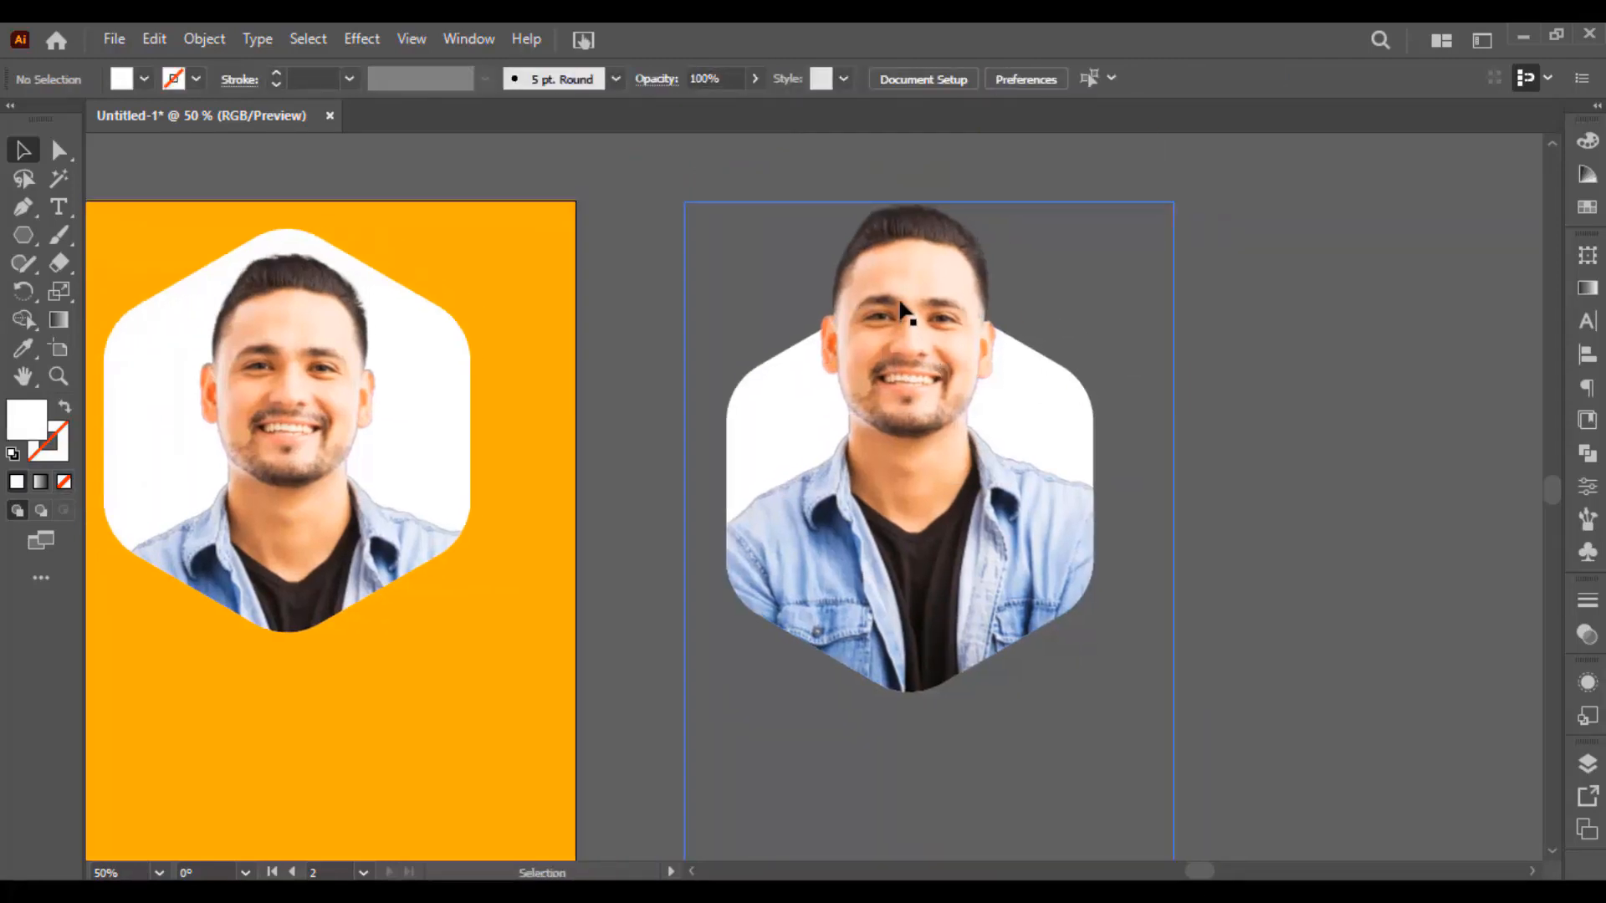
Step: Select the clipped photo and try shifting it off the white hexagon, undoing the moves
click(899, 313)
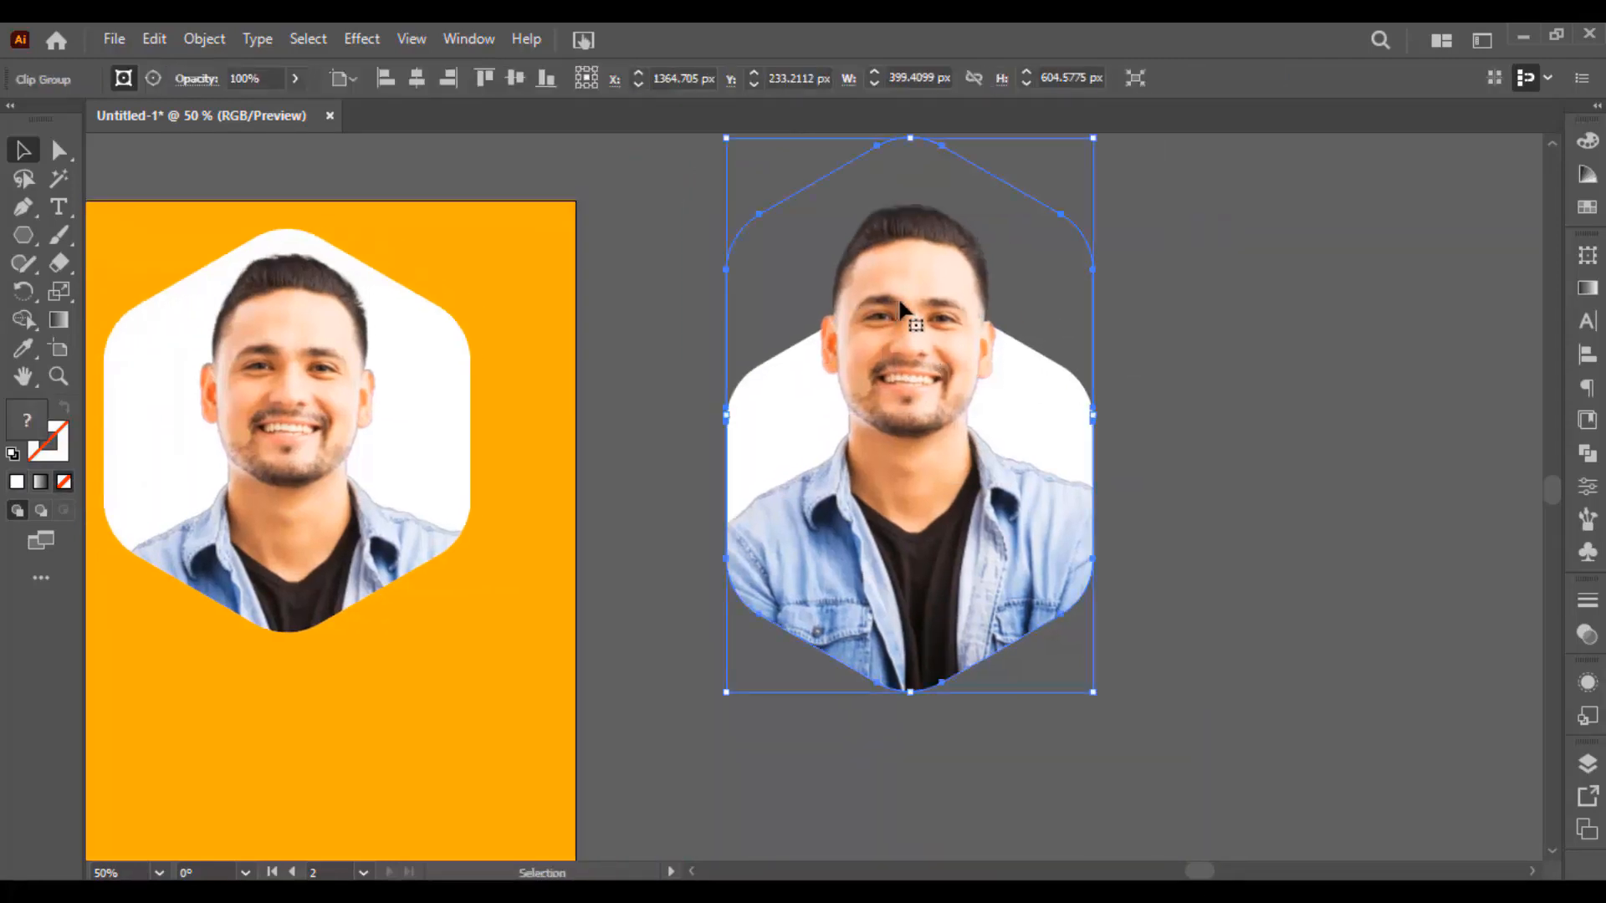
drag(908, 306, 1005, 306)
key(ctrl+z)
click(1133, 278)
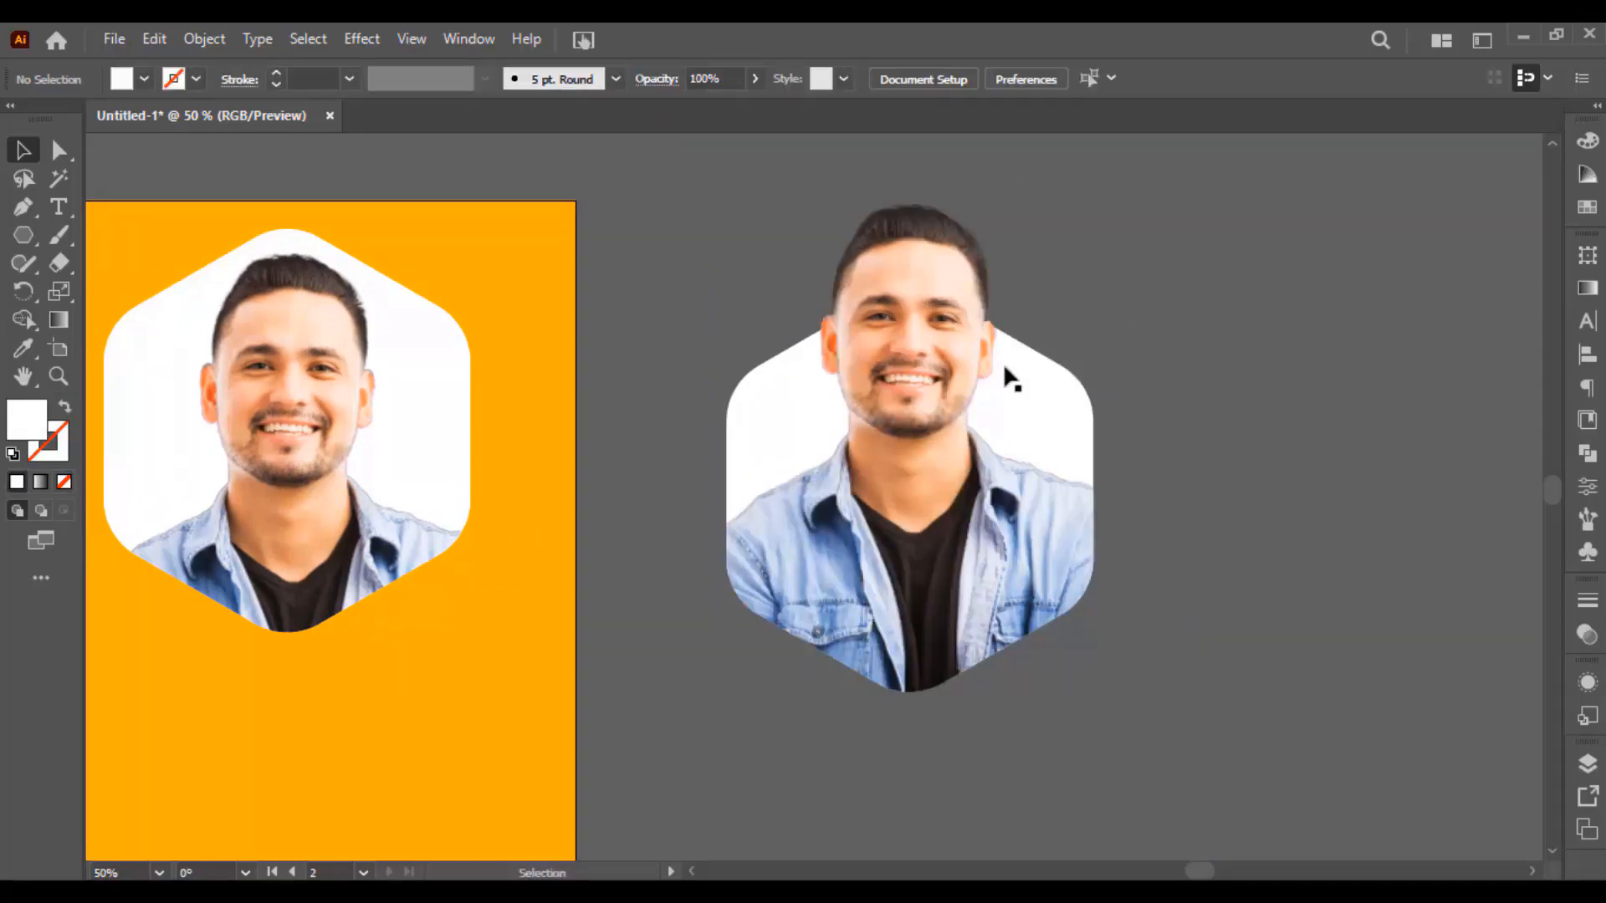
drag(937, 393, 777, 532)
key(ctrl+z)
drag(1154, 357, 987, 476)
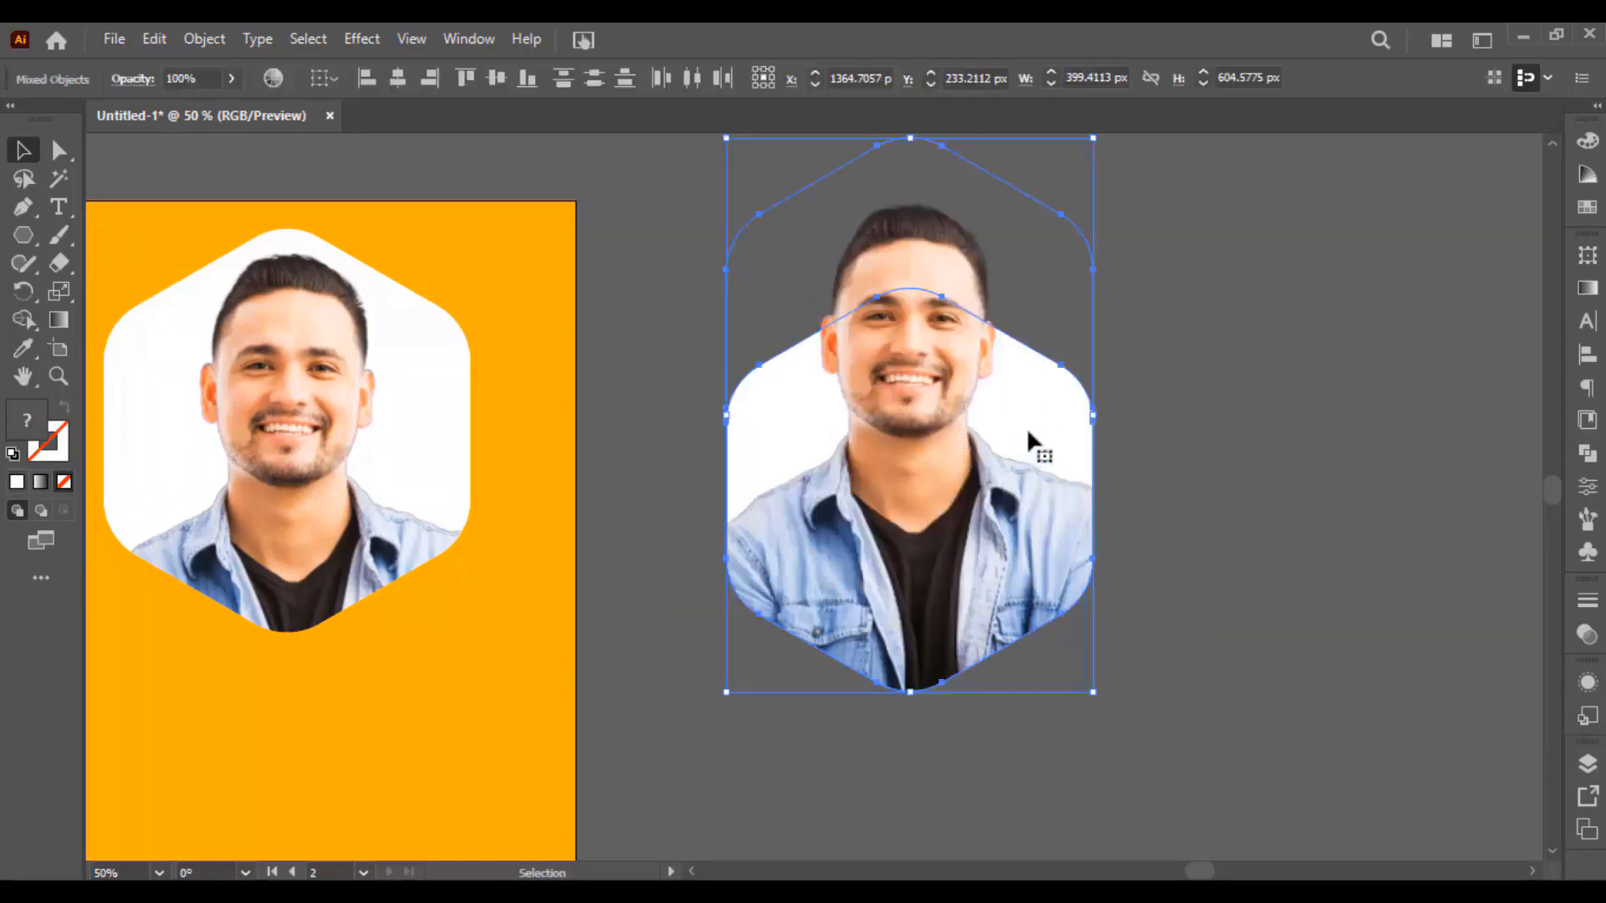
Step: Examine the curved-bottom mountain photo on the white artboard, from its mask outline to its smaller left peak
scroll(728, 386, down, 1)
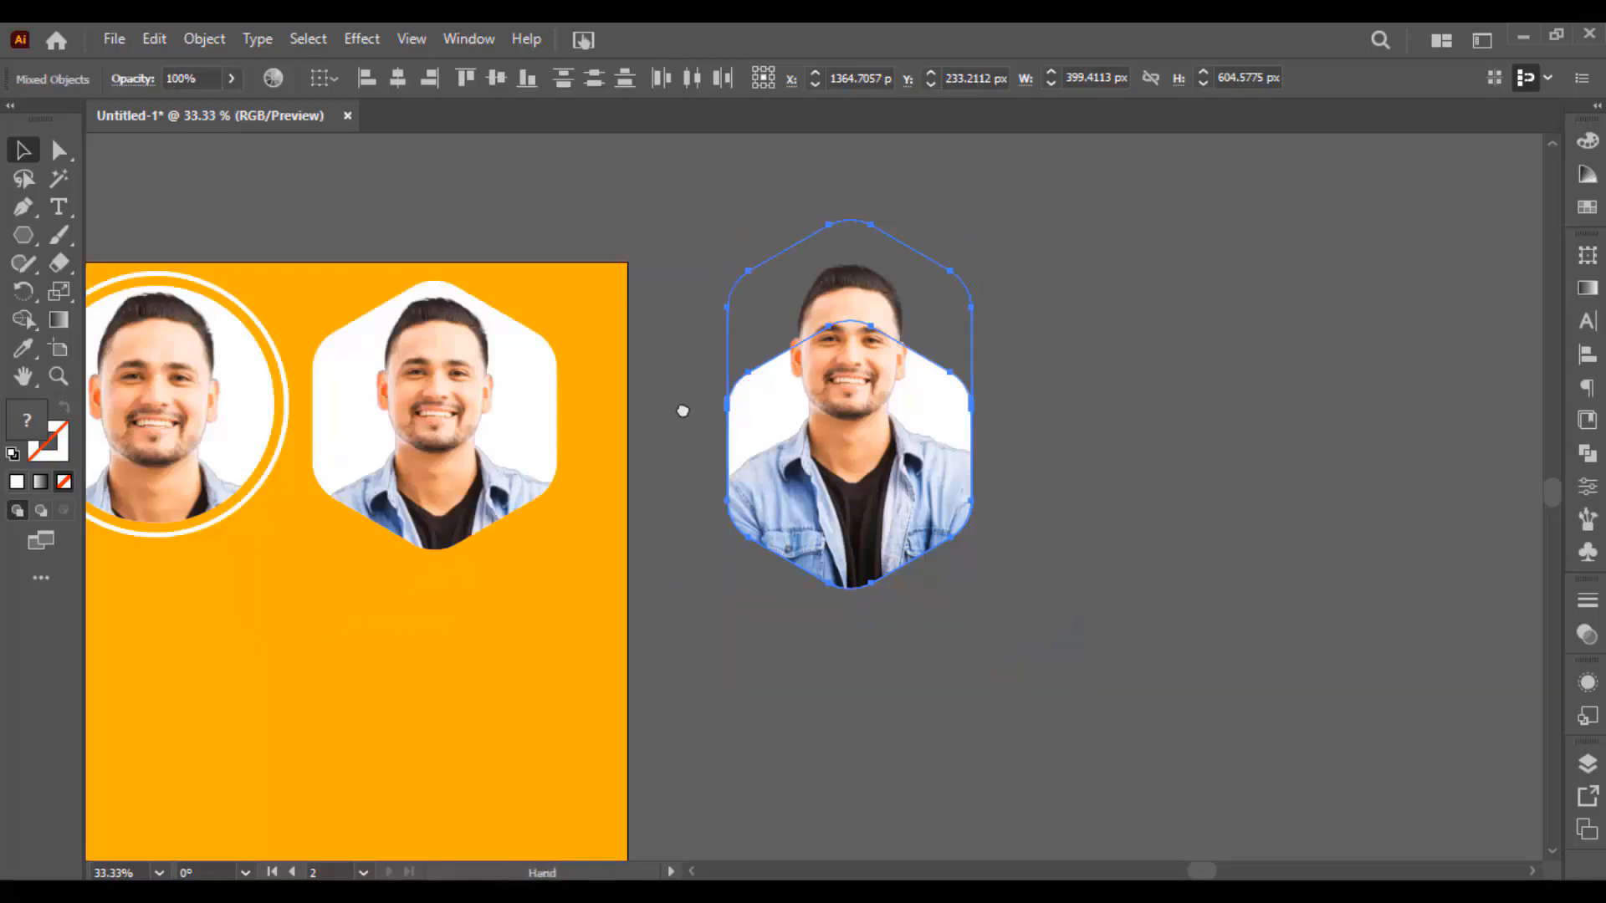
drag(681, 409, 805, 391)
click(798, 408)
drag(674, 491, 1078, 475)
drag(544, 448, 1079, 423)
click(767, 332)
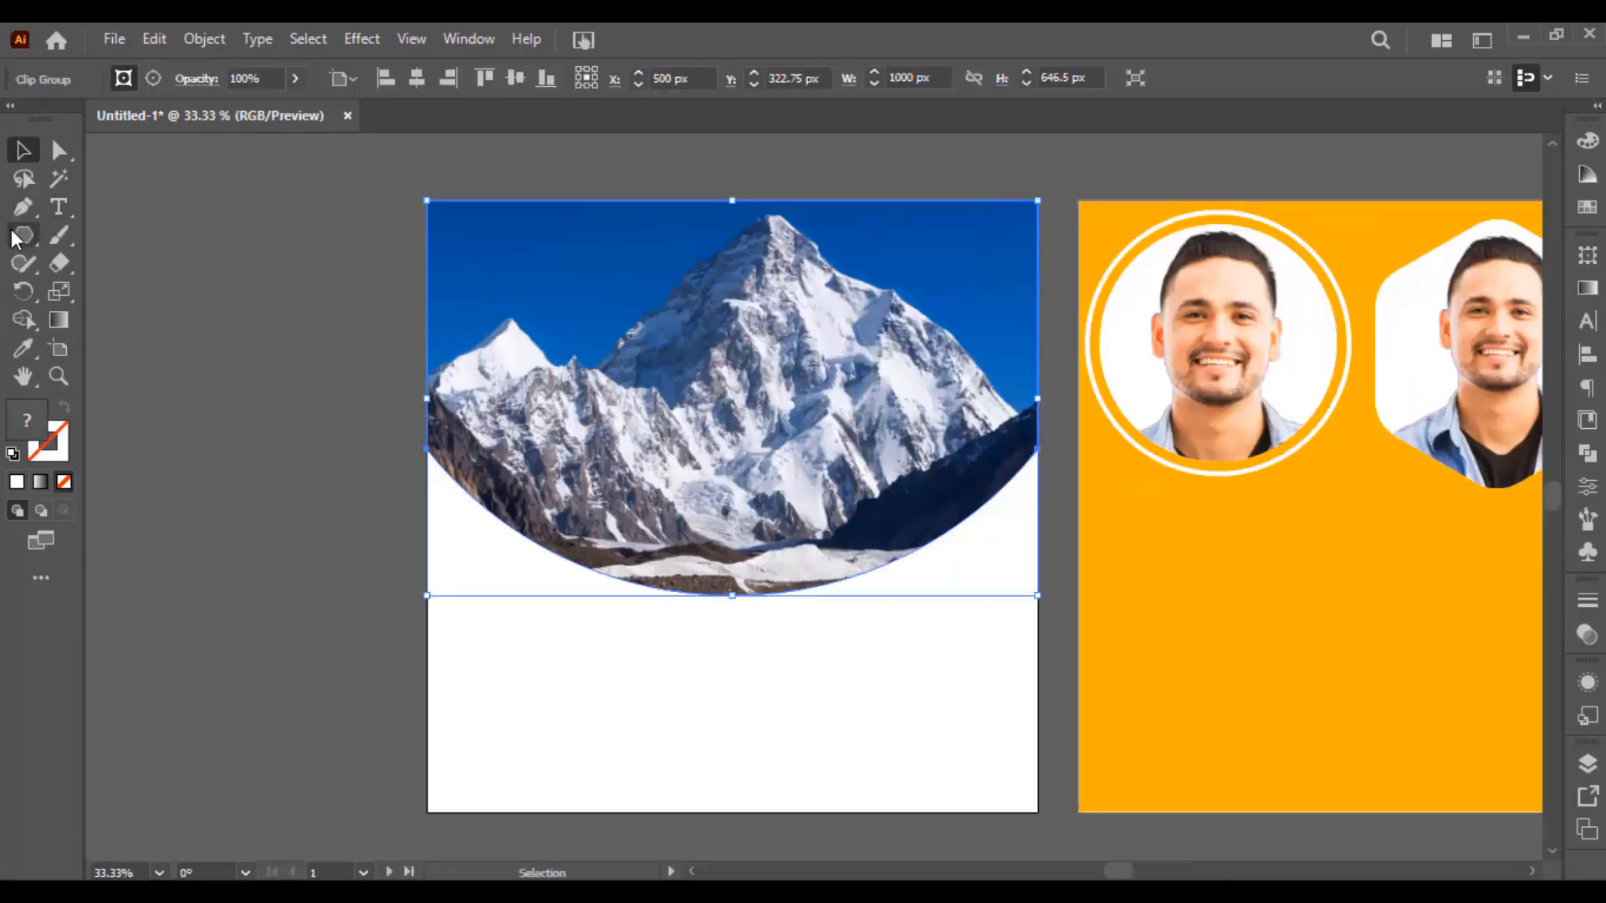
mouse_move(24, 235)
mouse_down()
mouse_move(107, 263)
mouse_move(109, 279)
mouse_move(25, 238)
mouse_up()
scroll(600, 284, up, 1)
key(v)
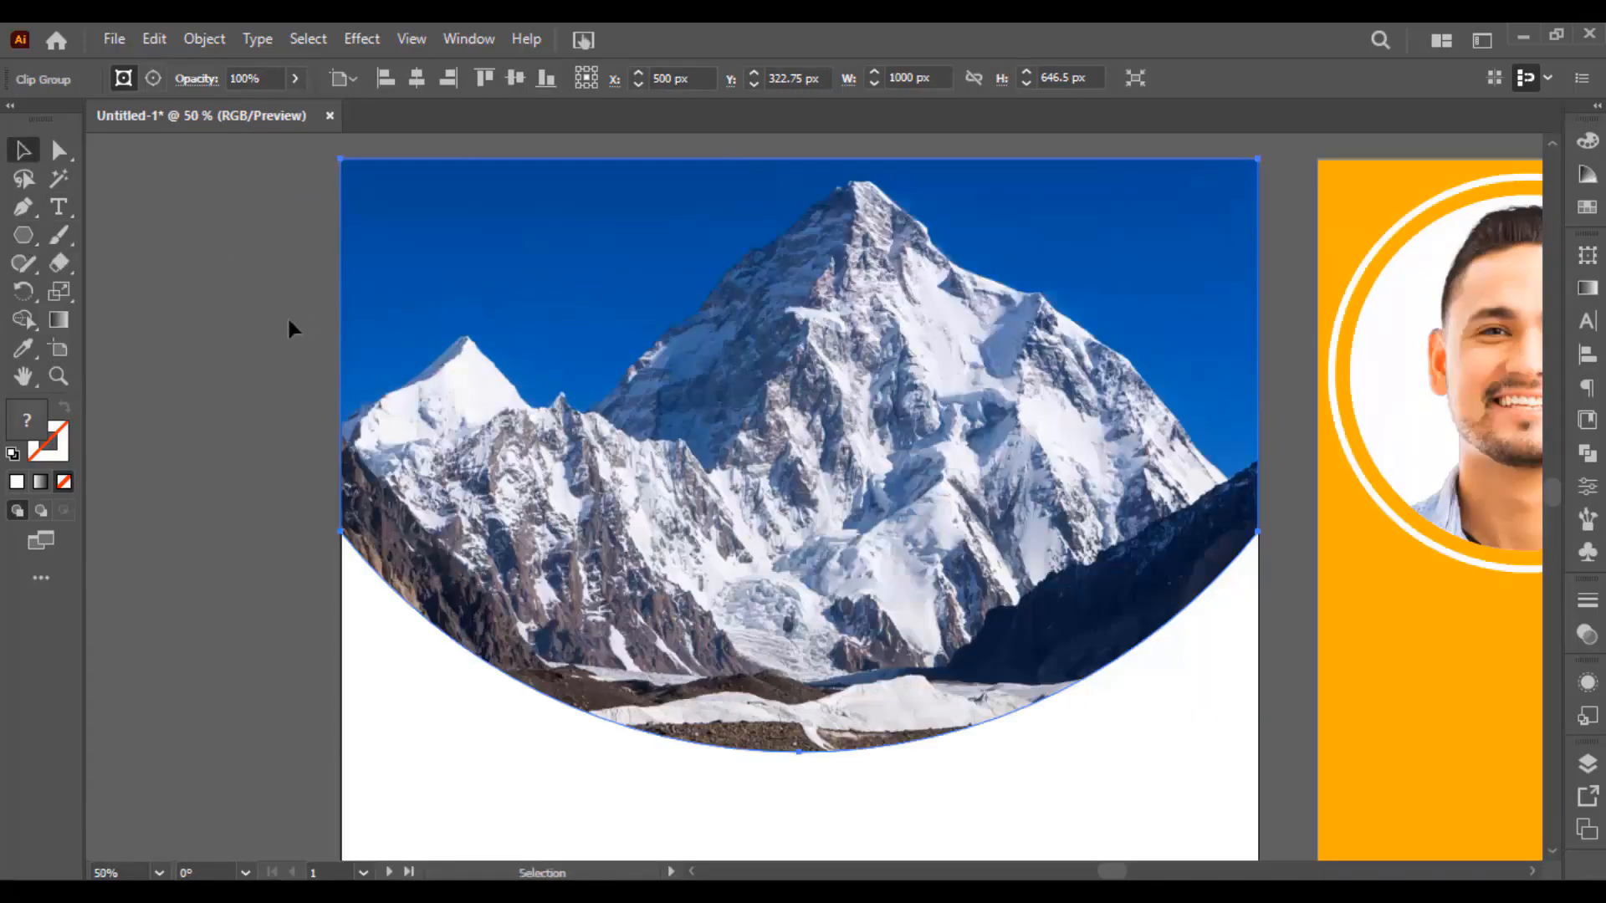
click(287, 315)
drag(435, 288, 413, 290)
click(428, 283)
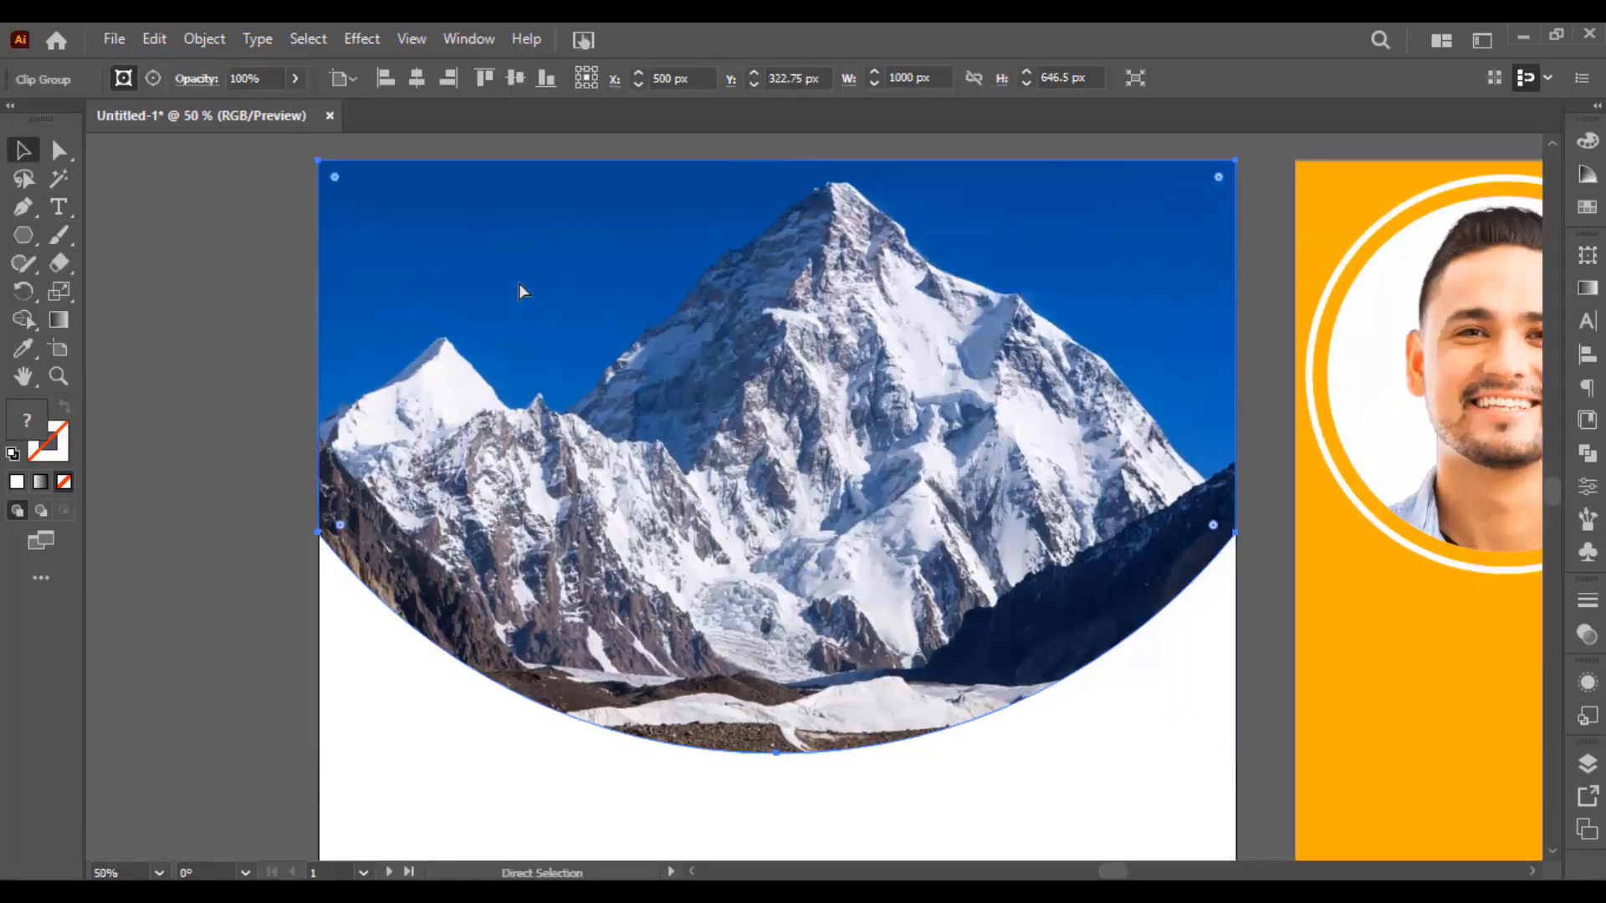
key(ctrl+shift+a)
scroll(525, 312, up, 3)
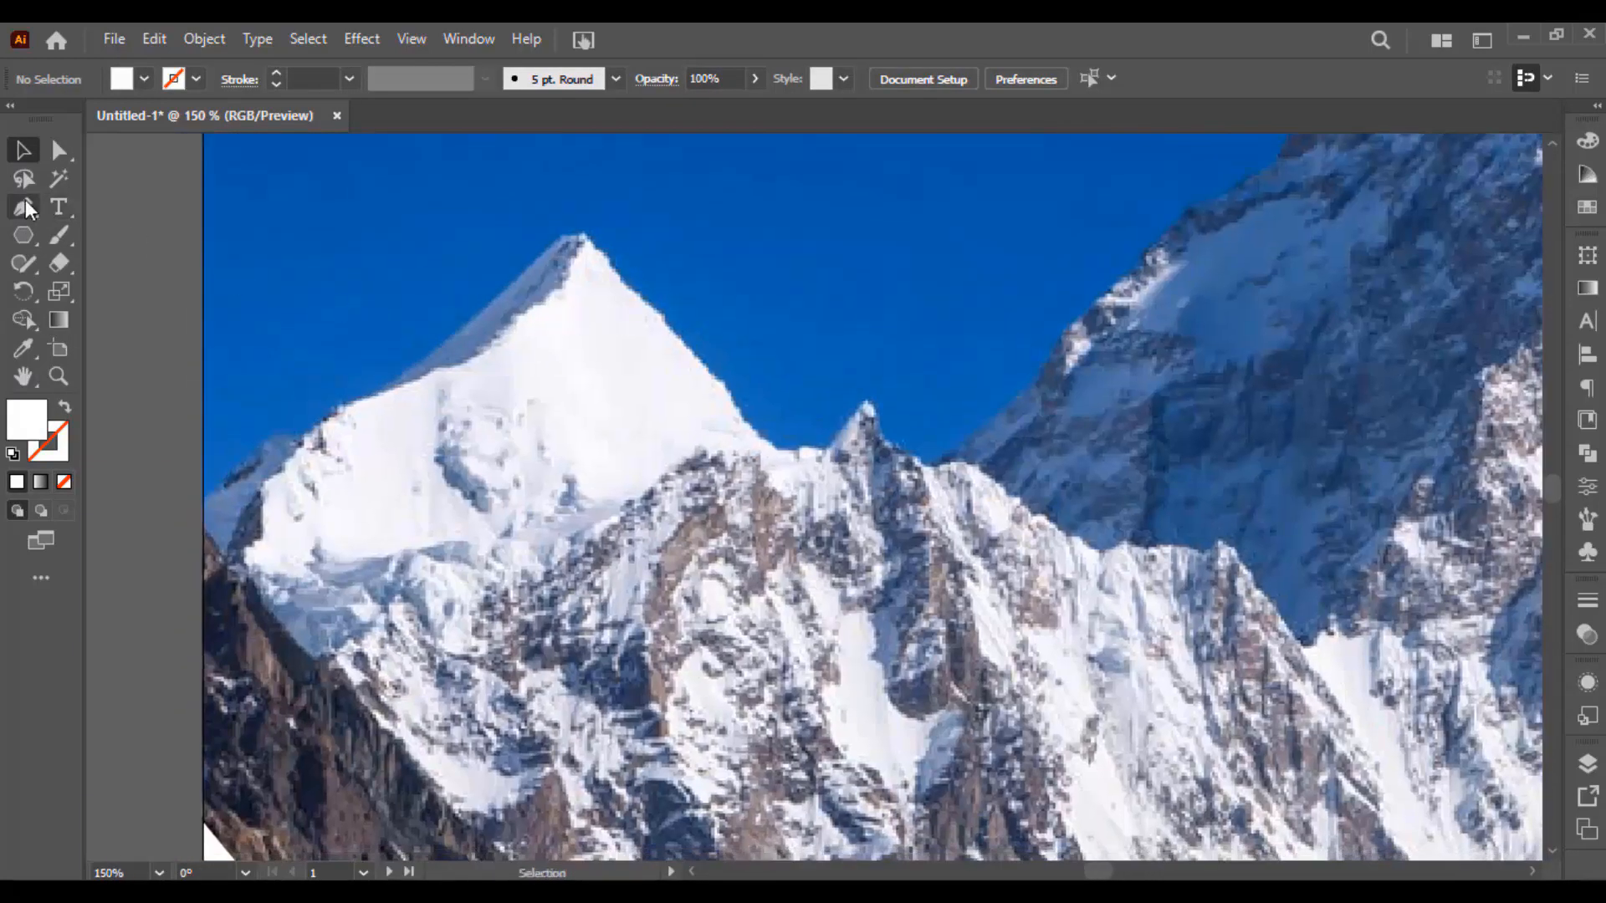
Step: Trace the smaller peak's skyline with the Pen tool, from the photo's left edge to the small pinnacle beside it
click(27, 209)
click(126, 215)
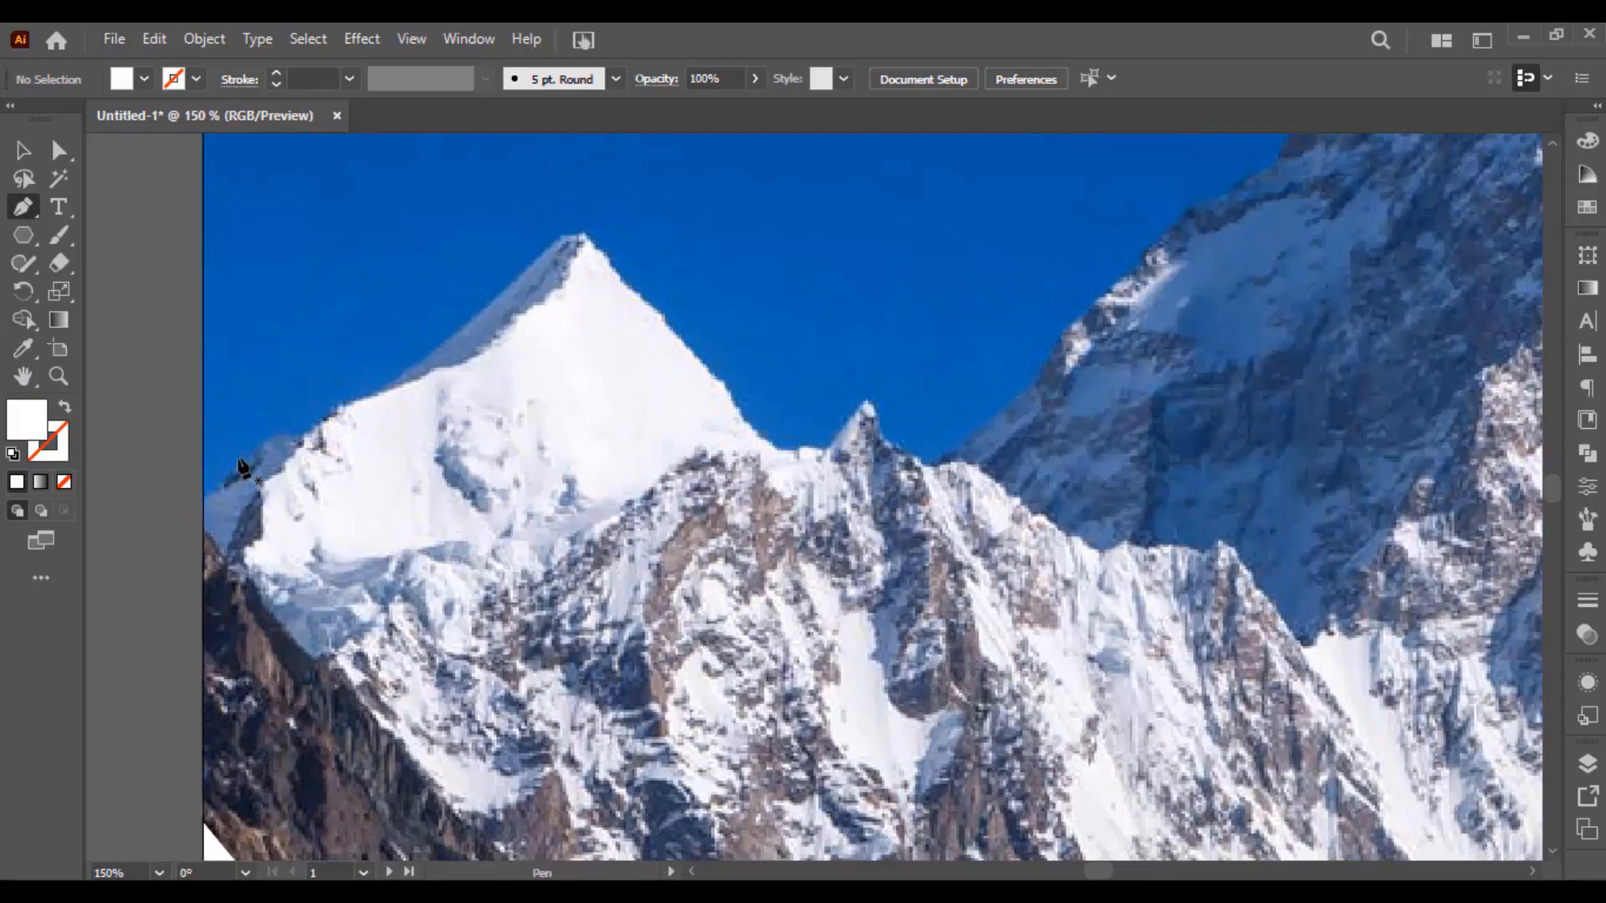
click(204, 499)
drag(260, 448, 392, 371)
drag(522, 277, 640, 293)
click(585, 227)
drag(692, 350, 708, 369)
drag(748, 421, 769, 437)
drag(808, 447, 907, 450)
click(864, 404)
Step: Continue the traced path with curved anchors up the main mountain's left ridge to the summit
drag(1024, 400, 1048, 374)
drag(1191, 211, 1246, 167)
drag(1221, 242, 835, 340)
drag(731, 473, 773, 443)
drag(971, 326, 1045, 332)
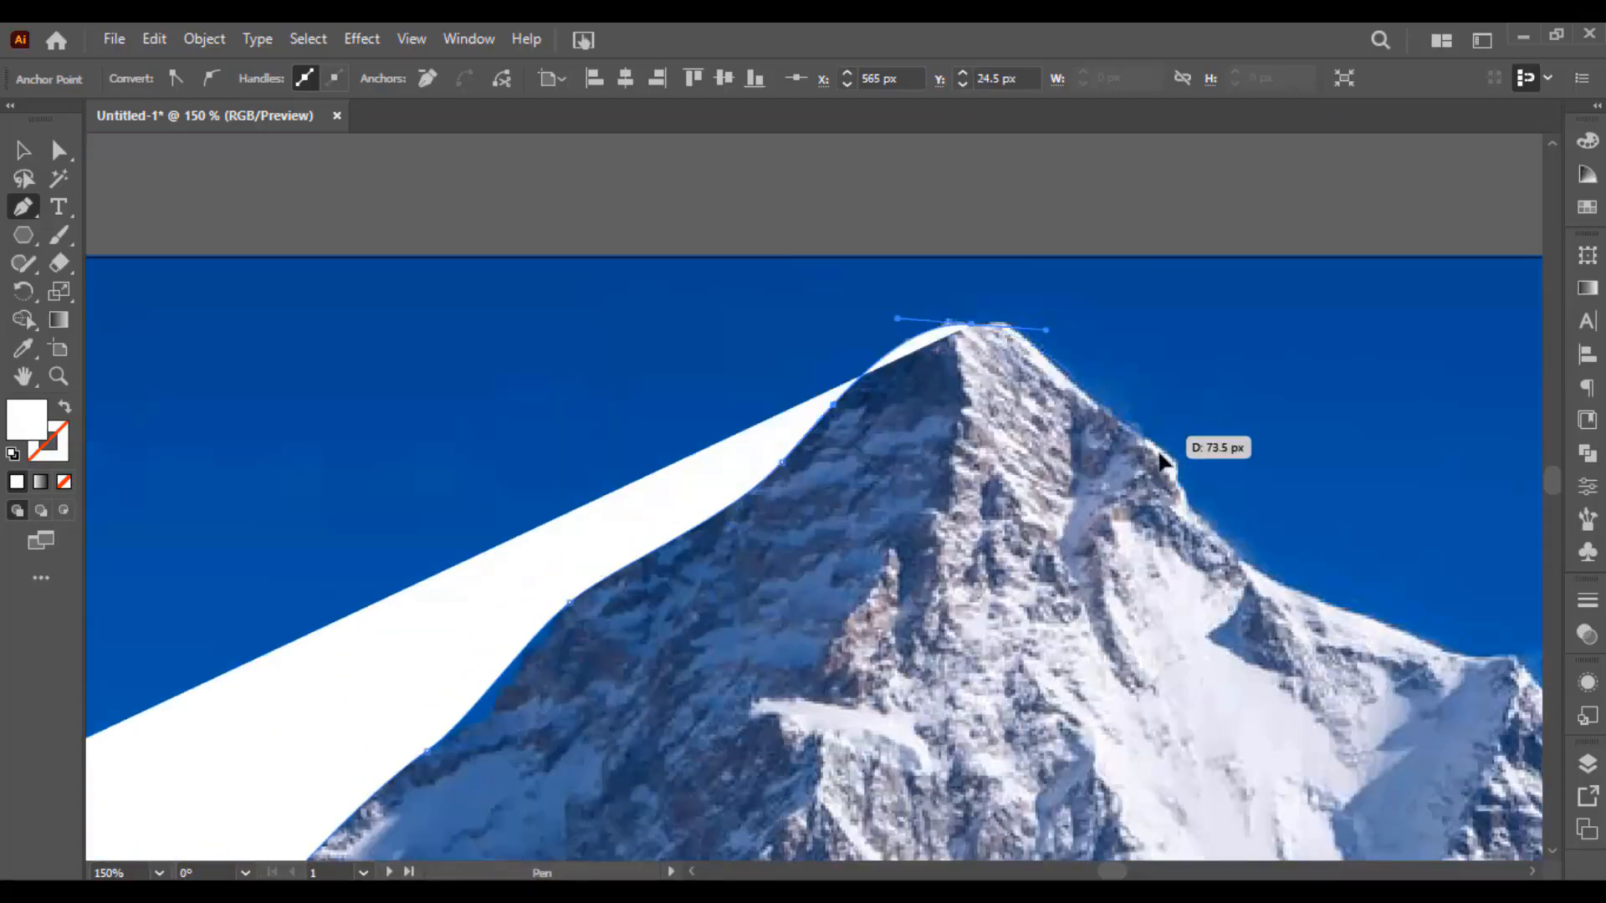
Step: Trace down the main mountain's right ridge to the photo's right edge, redoing the final anchors at the dark slope
drag(1163, 449, 1200, 479)
drag(1220, 545, 1270, 569)
drag(1339, 619, 794, 338)
drag(951, 383, 977, 403)
drag(982, 469, 1008, 494)
drag(790, 496, 821, 547)
click(937, 437)
click(1024, 373)
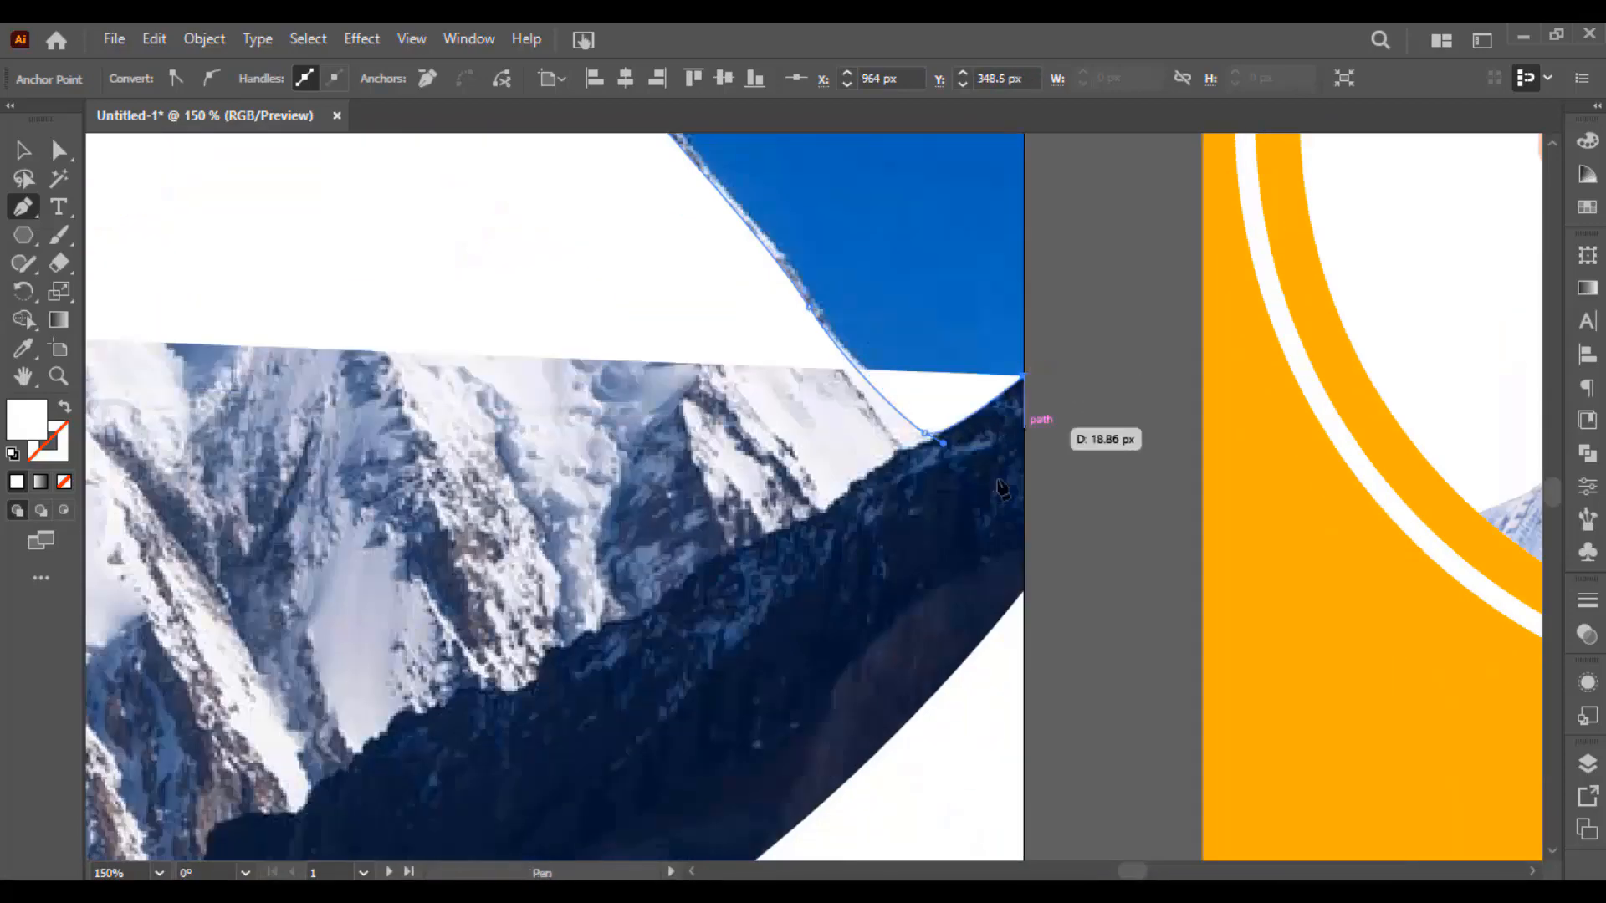
key(ctrl+z)
key(ctrl+z)
click(910, 409)
click(932, 436)
click(1023, 378)
Step: Close the traced mountain path along the dark slope and valley floor back up to the photo's left edge
scroll(1014, 399, down, 2)
drag(1096, 357, 997, 409)
click(979, 422)
click(863, 473)
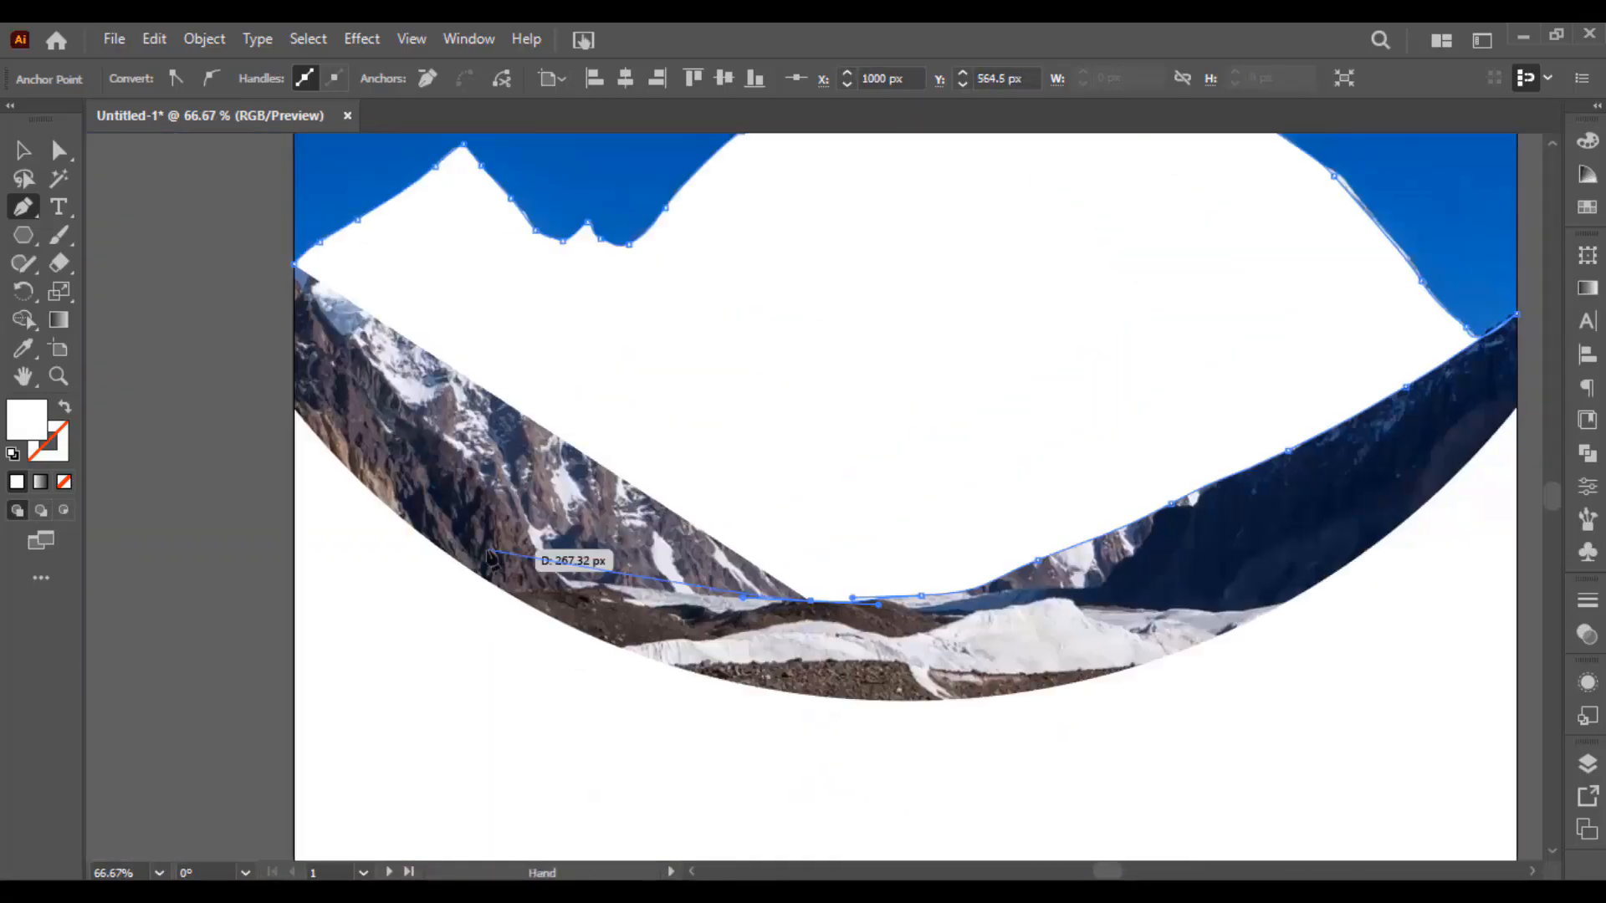
click(492, 549)
key(v)
click(272, 318)
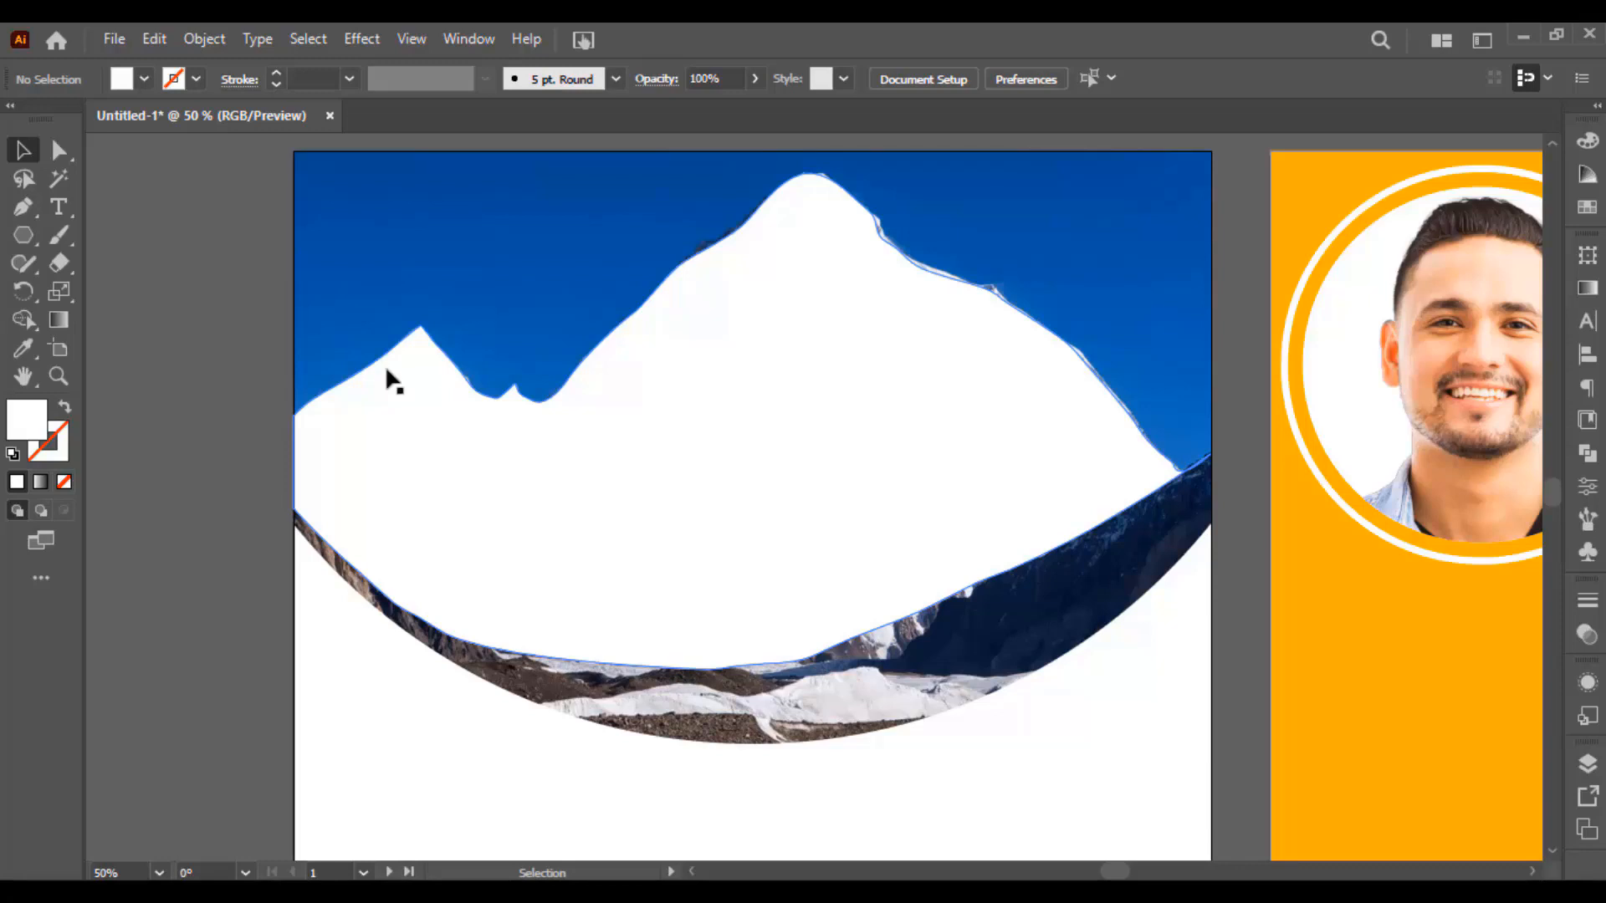
Step: Move the mountain photo and the traced white shape apart to show them as separate objects, undoing the moves
drag(721, 488, 415, 504)
key(space)
drag(506, 480, 563, 405)
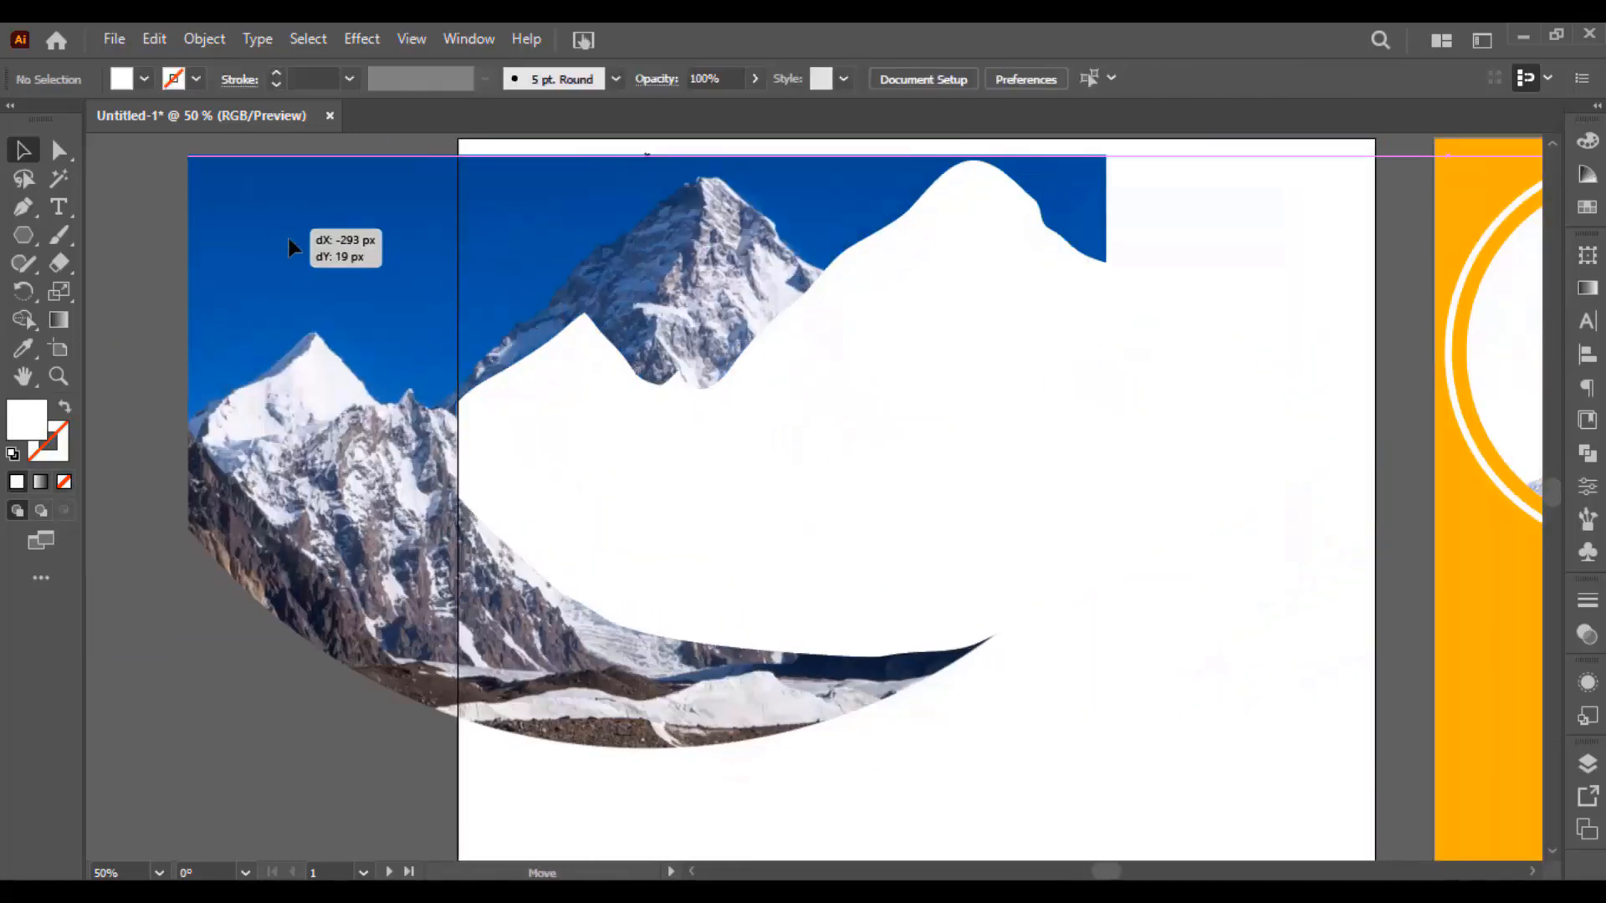
drag(290, 243, 244, 243)
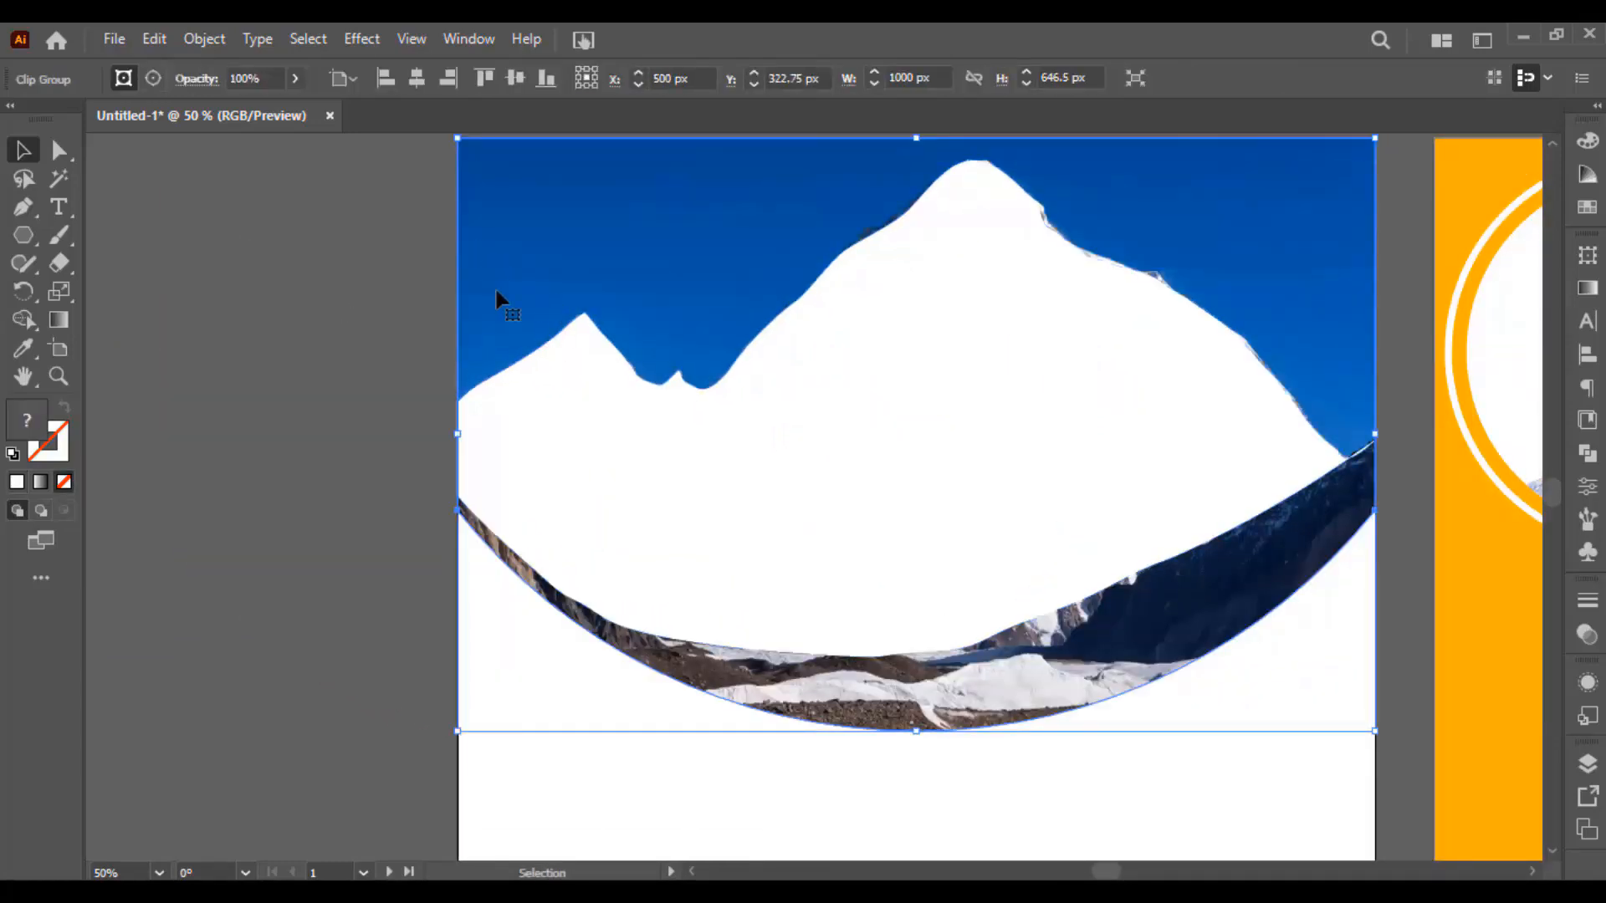
click(829, 430)
drag(918, 428, 843, 472)
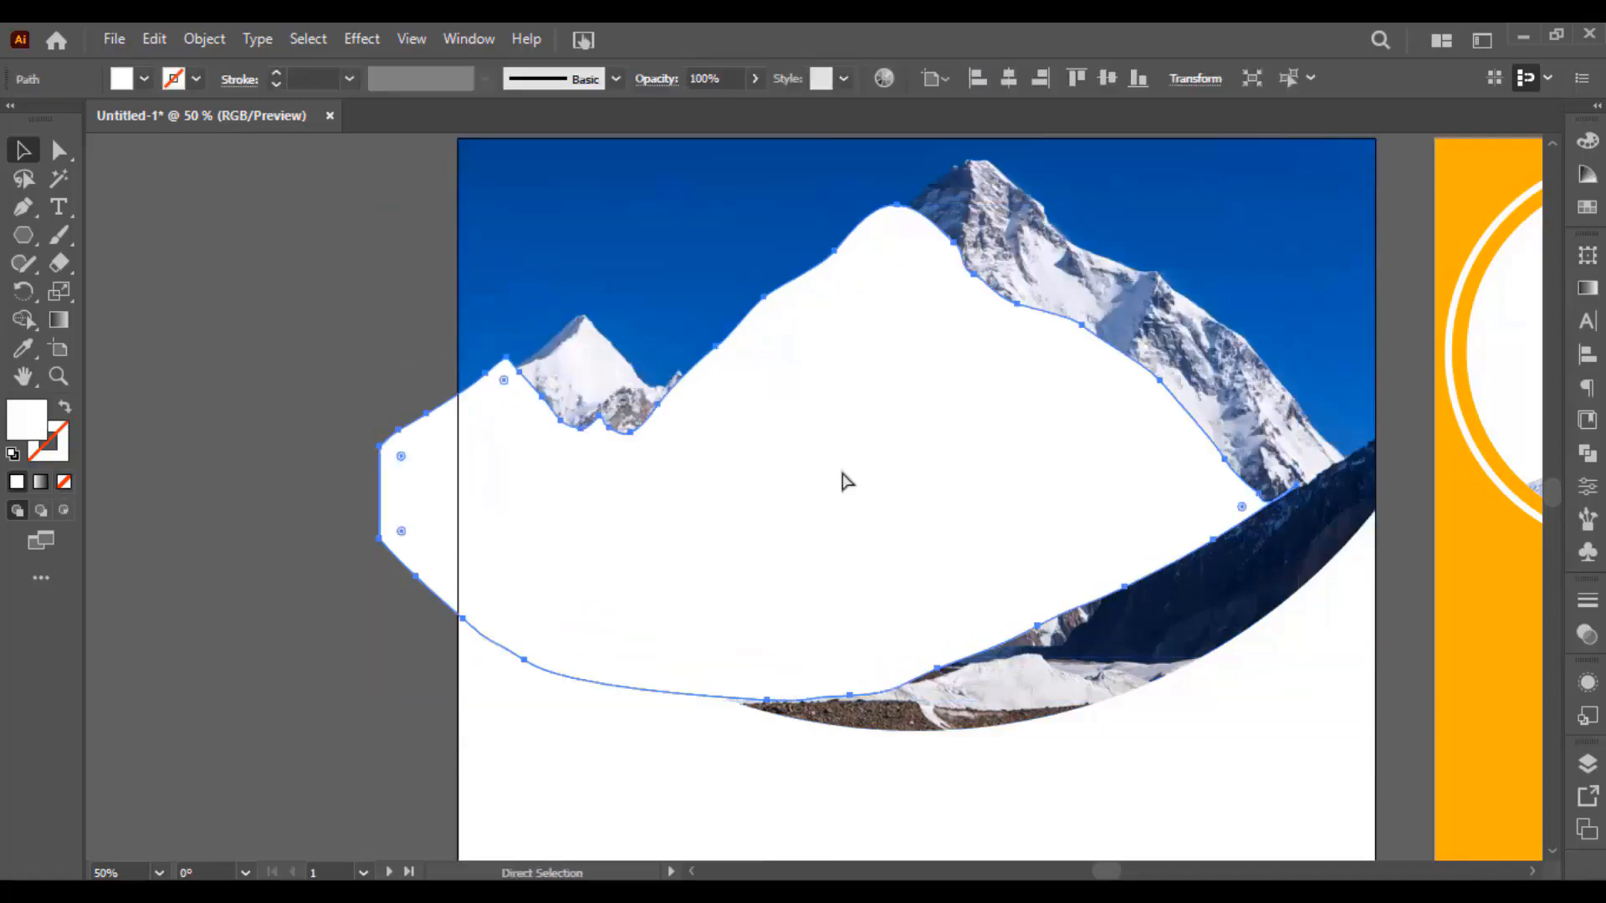
key(ctrl+z)
Step: Make a clipping mask from the traced white shape and the clipped mountain photo
shift+click(517, 234)
right_click(517, 234)
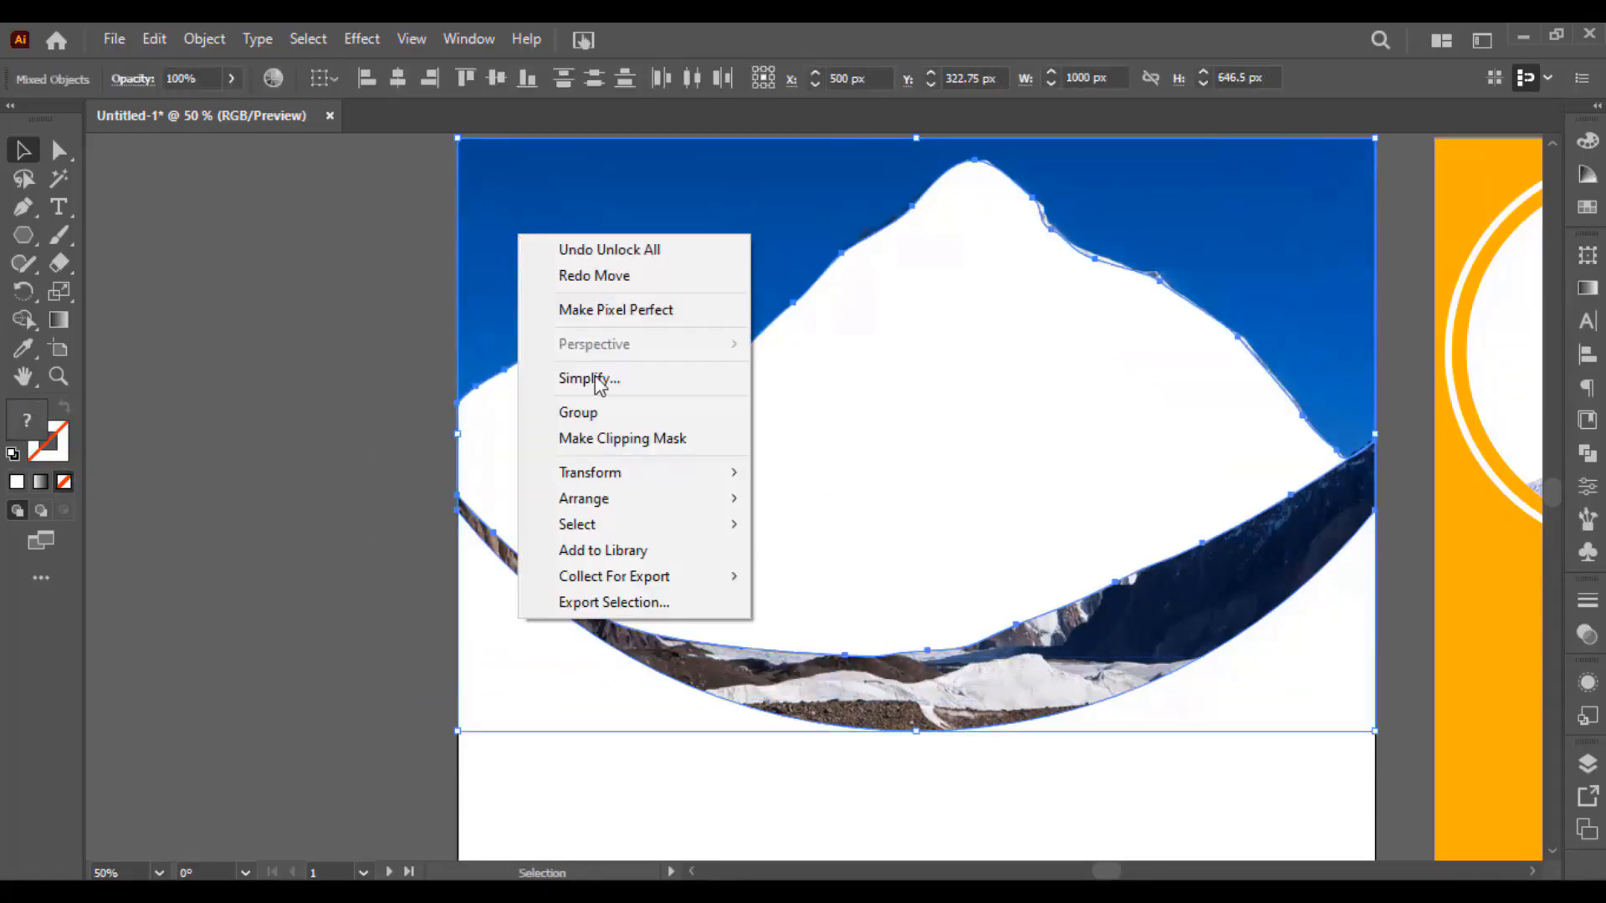
click(657, 438)
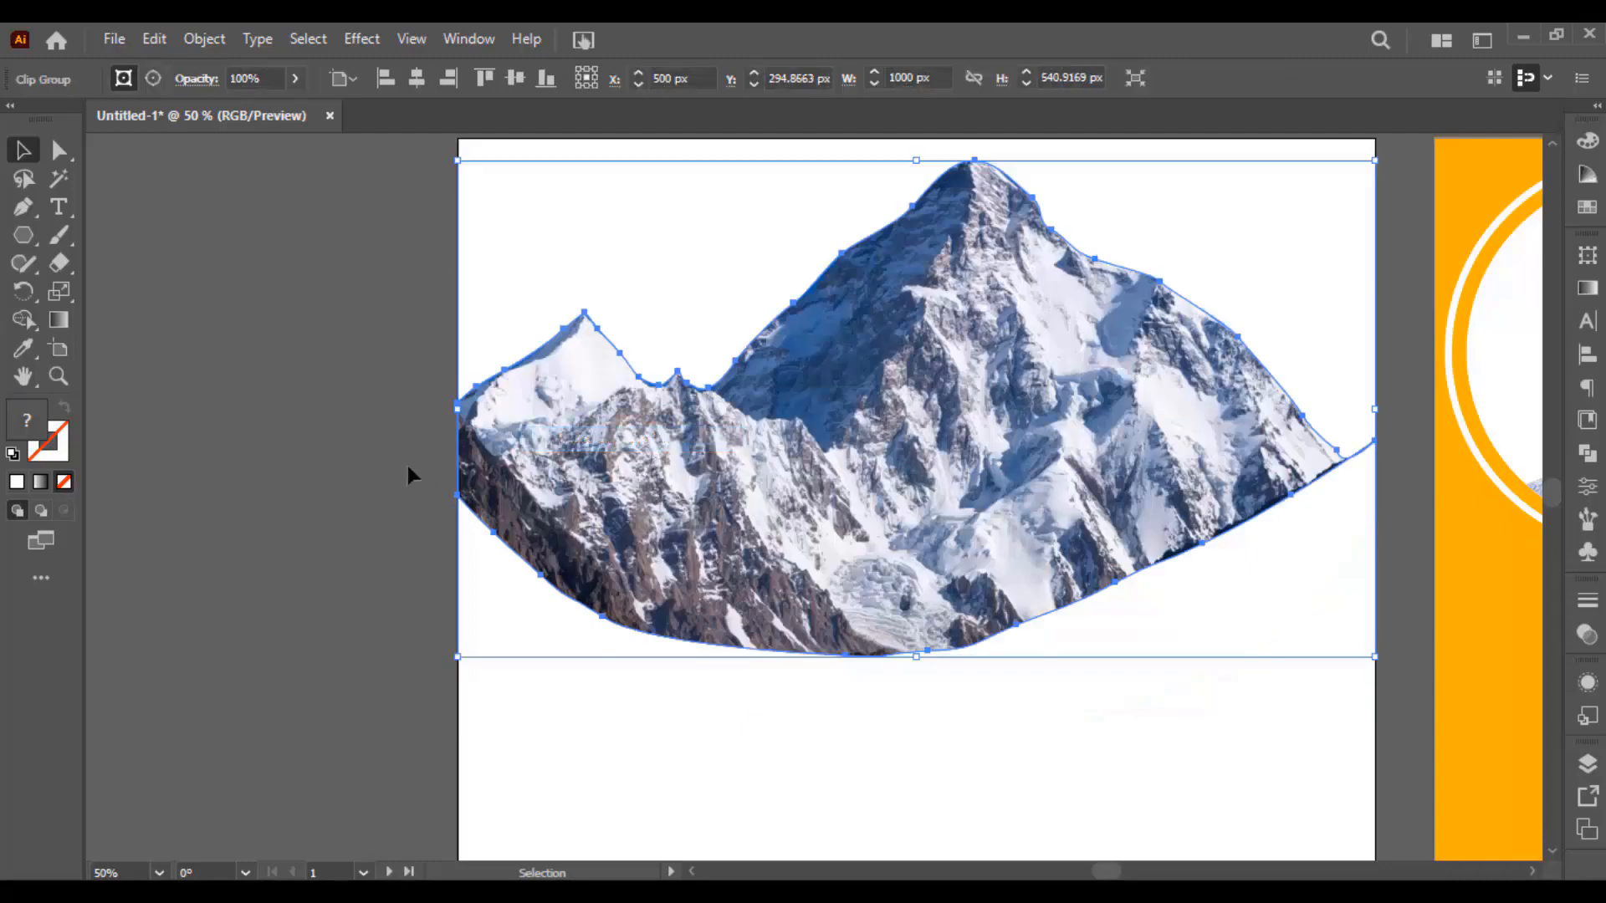
click(393, 460)
Step: Review the mountain cutout and the masked portraits on and beside the orange artboard
scroll(332, 429, down, 1)
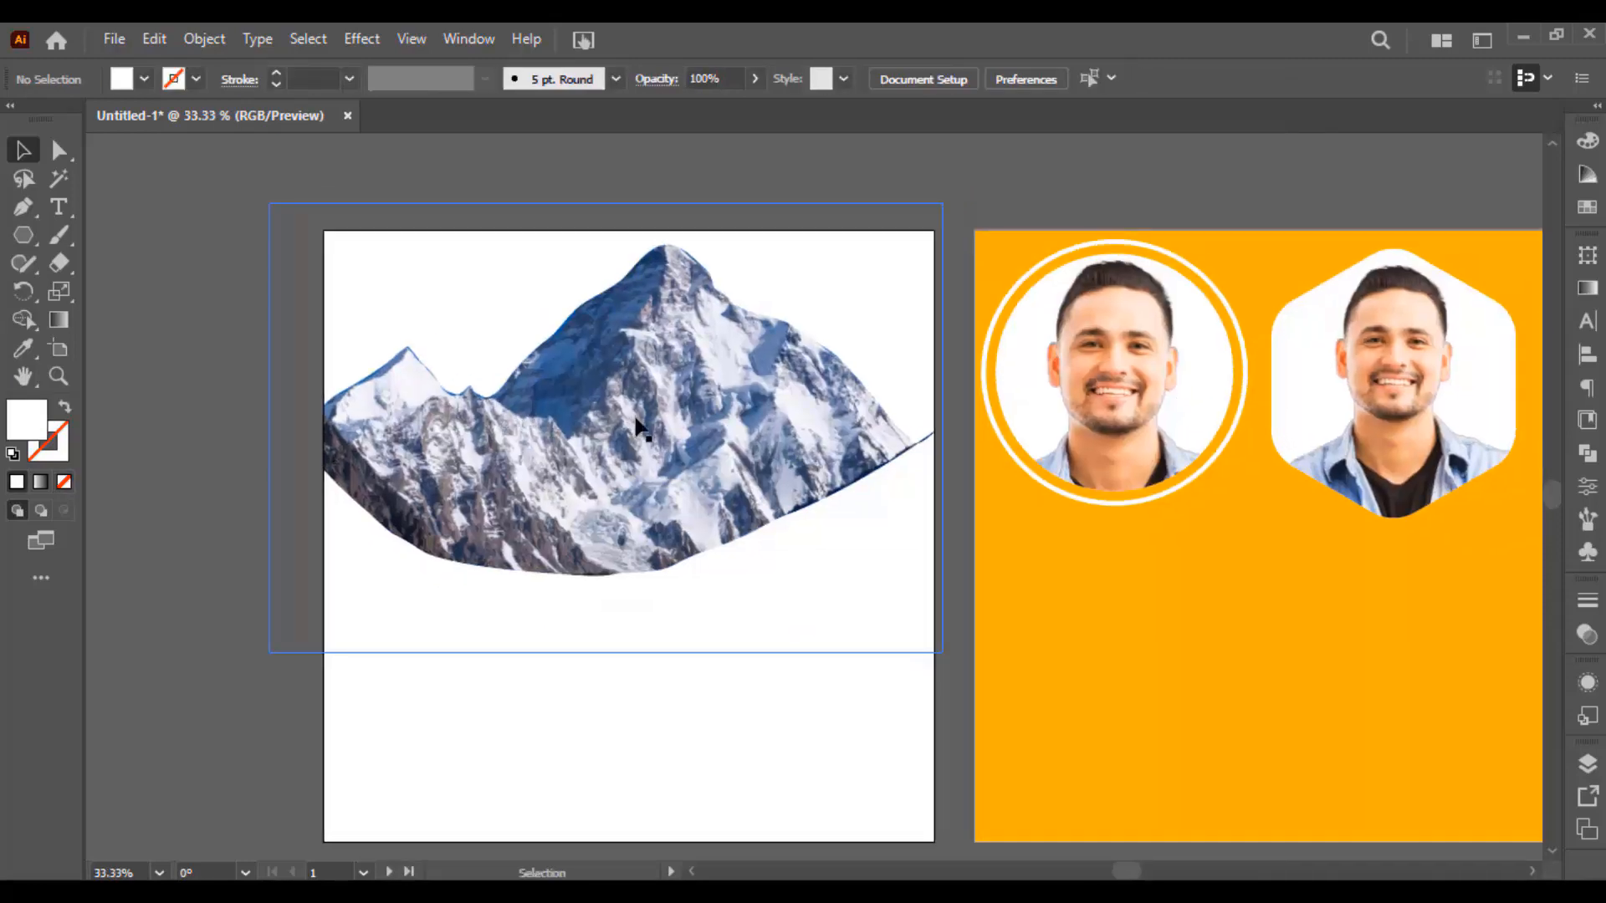
click(646, 418)
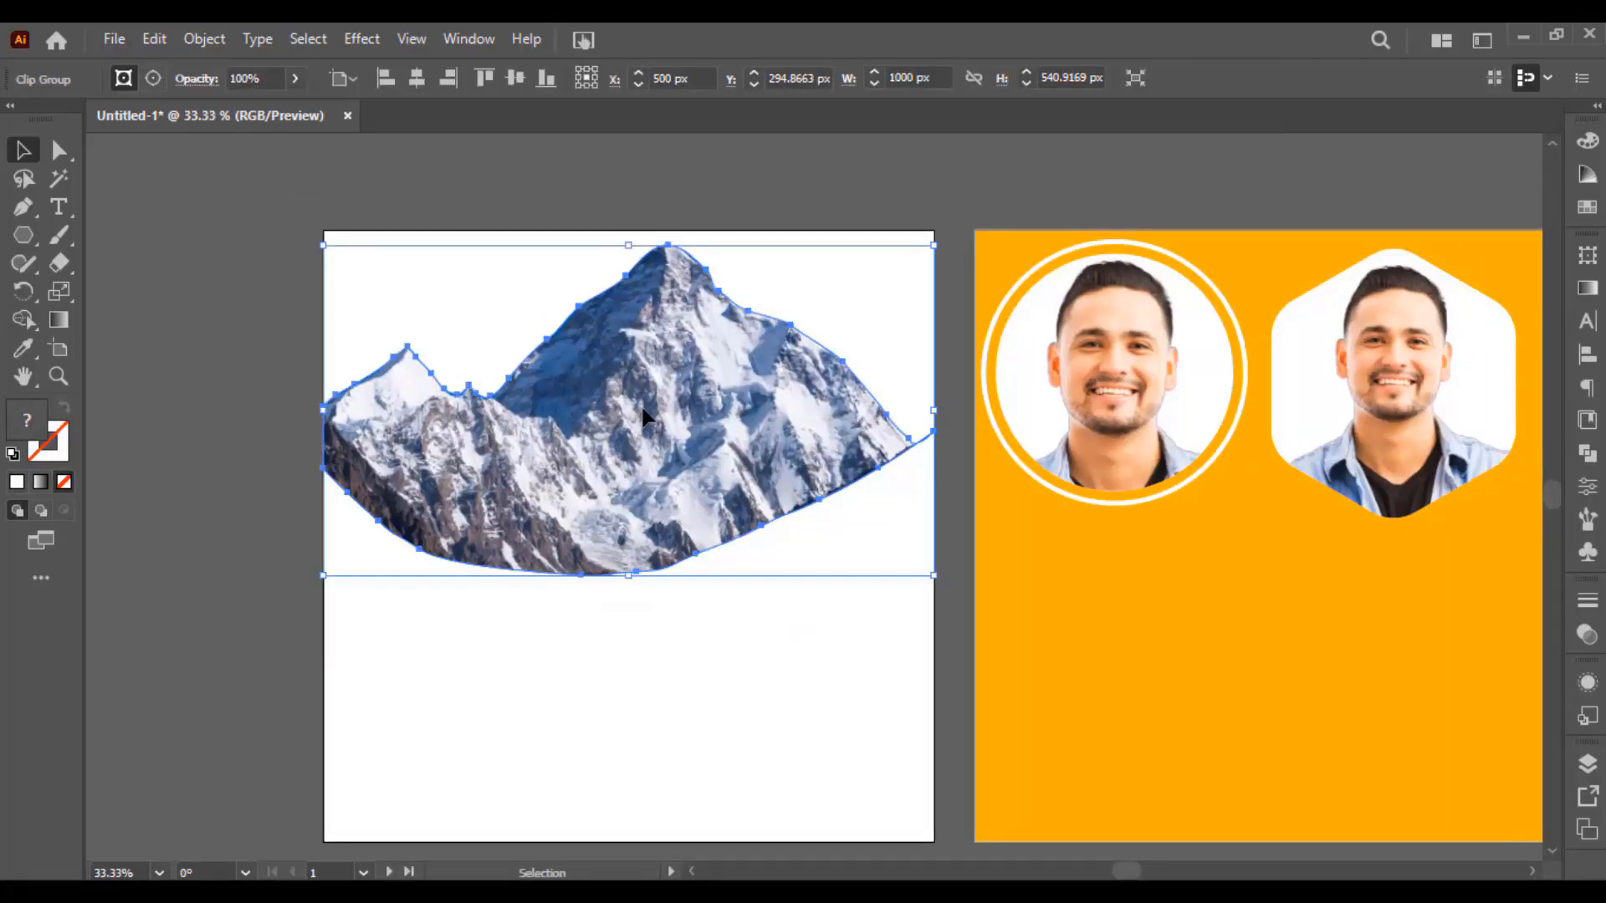
click(734, 608)
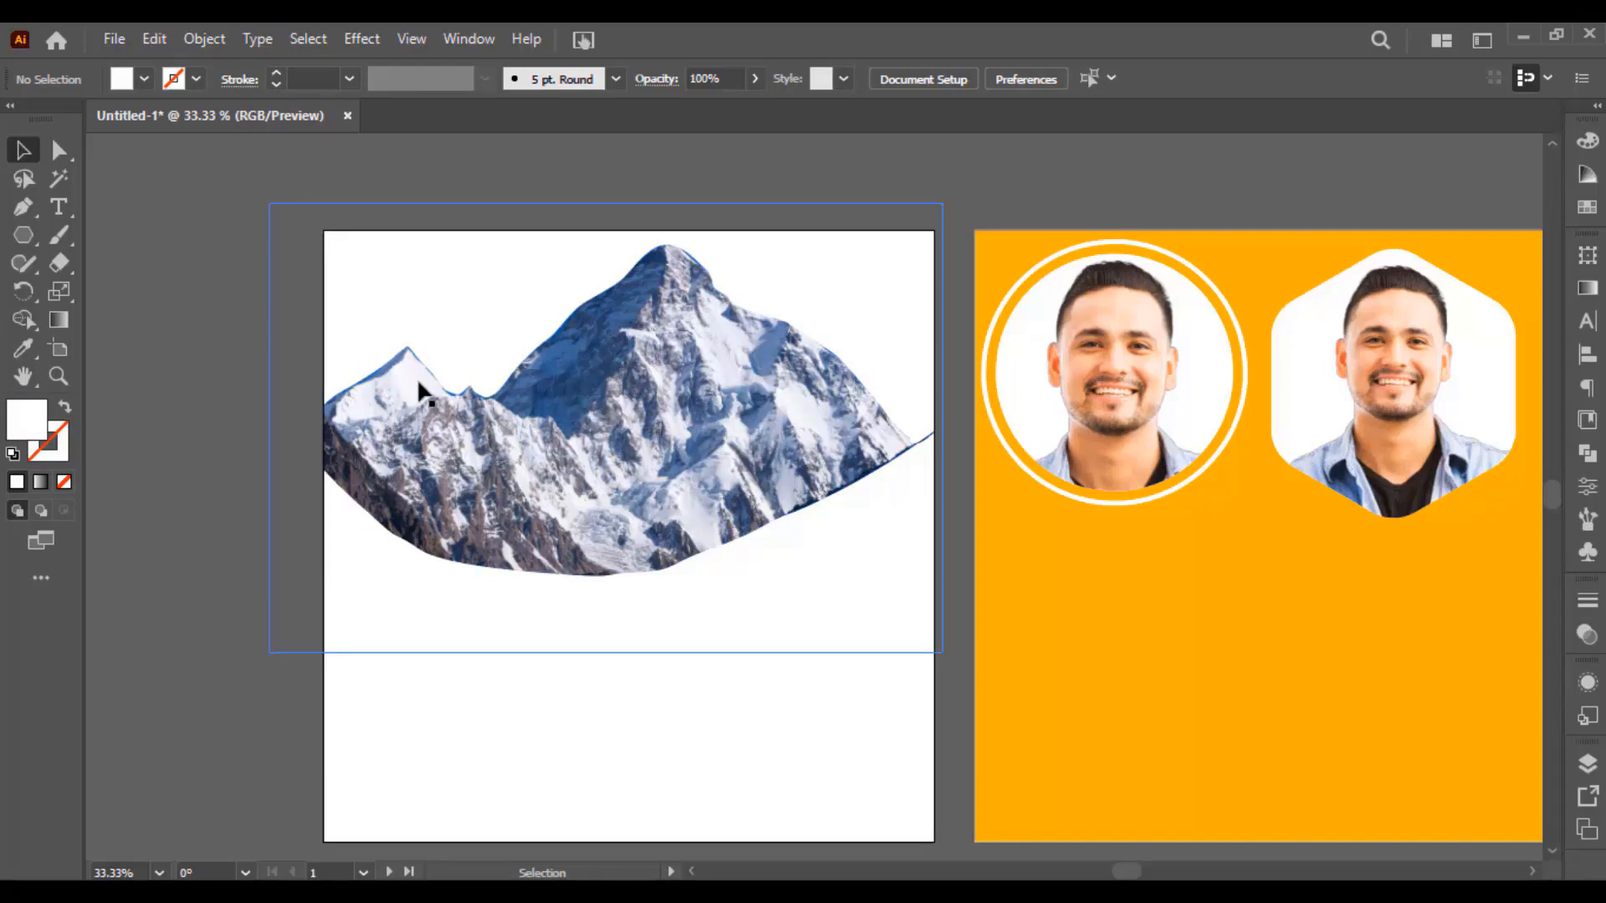
key(space)
drag(1076, 585, 659, 589)
drag(976, 610, 594, 603)
drag(914, 597, 904, 594)
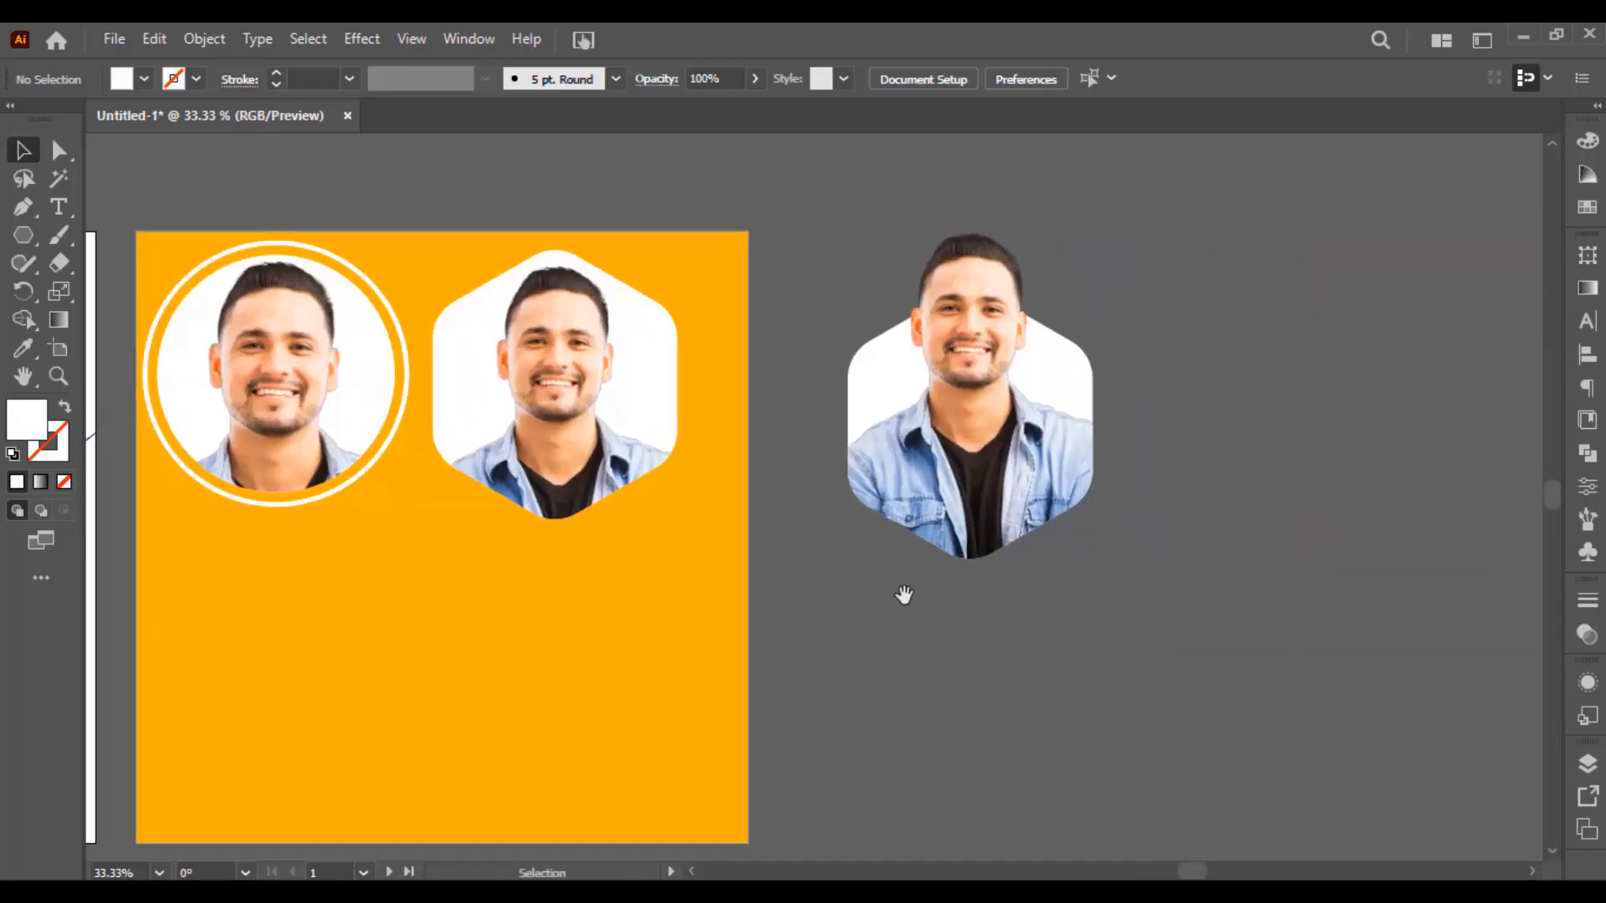